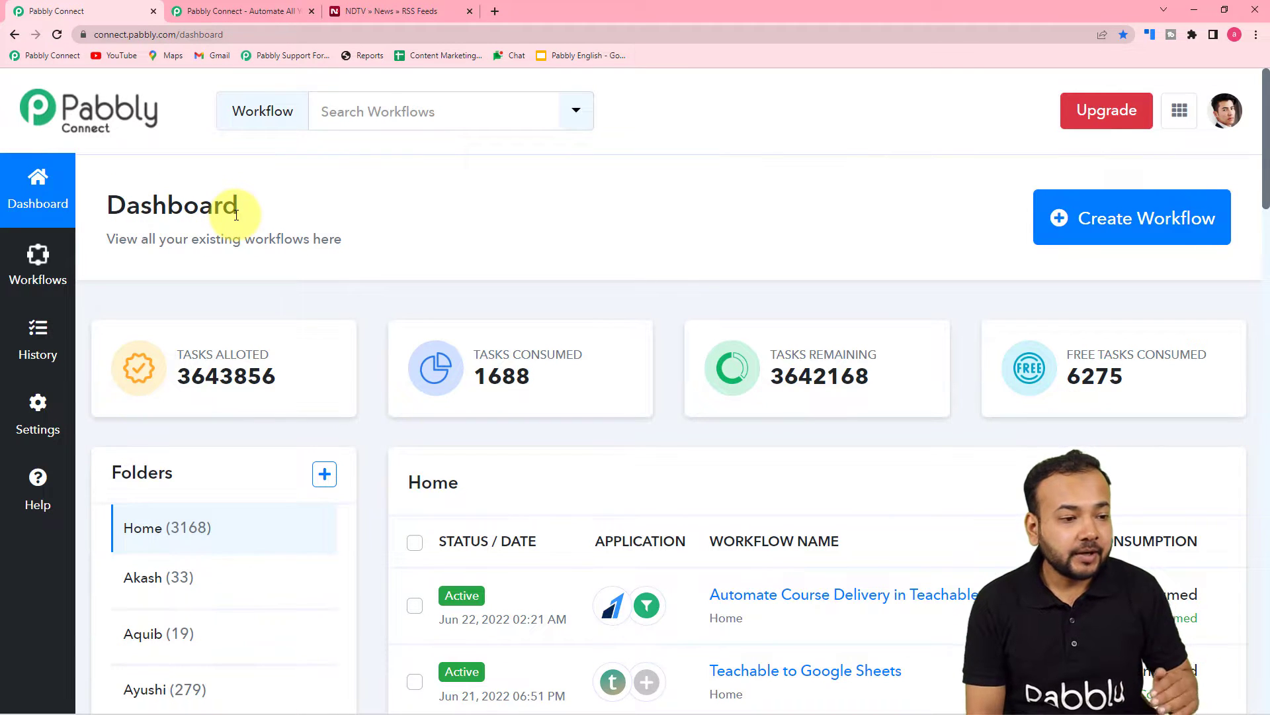
From the Pabbly Connect dashboard, create a workflow named 'Send RSS Feeds on WhatsApp'
click(221, 12)
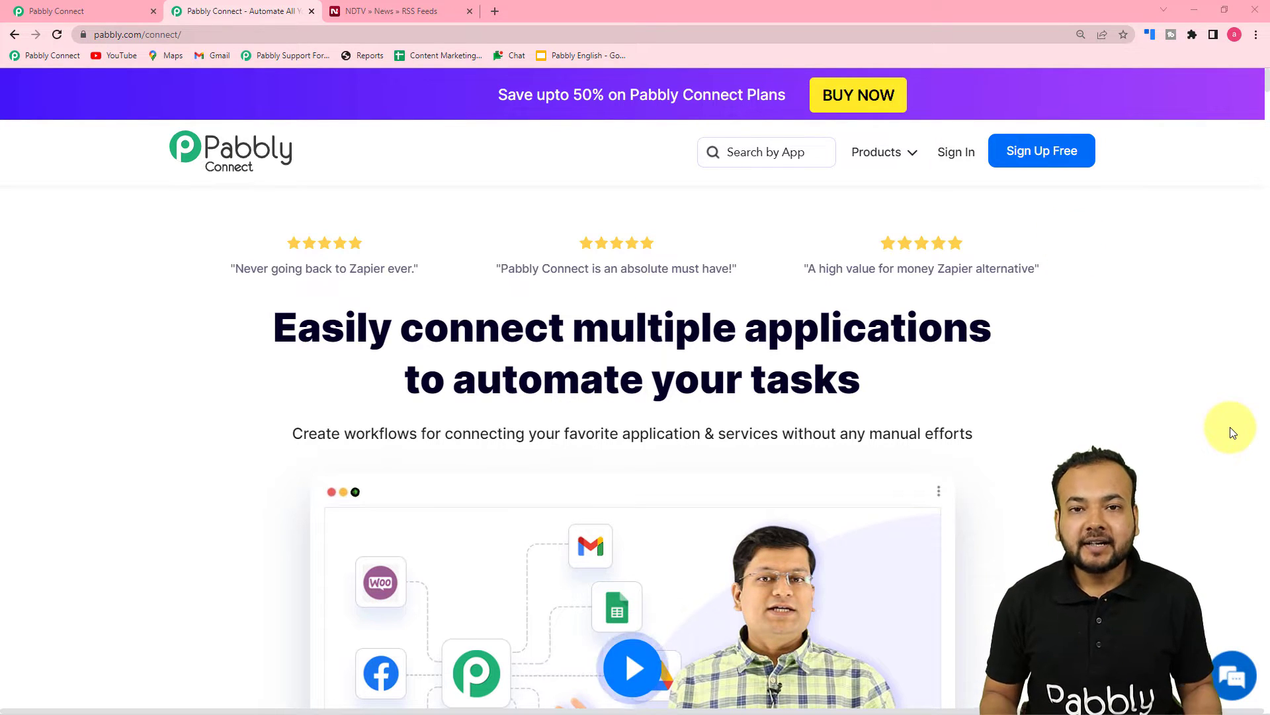
click(45, 11)
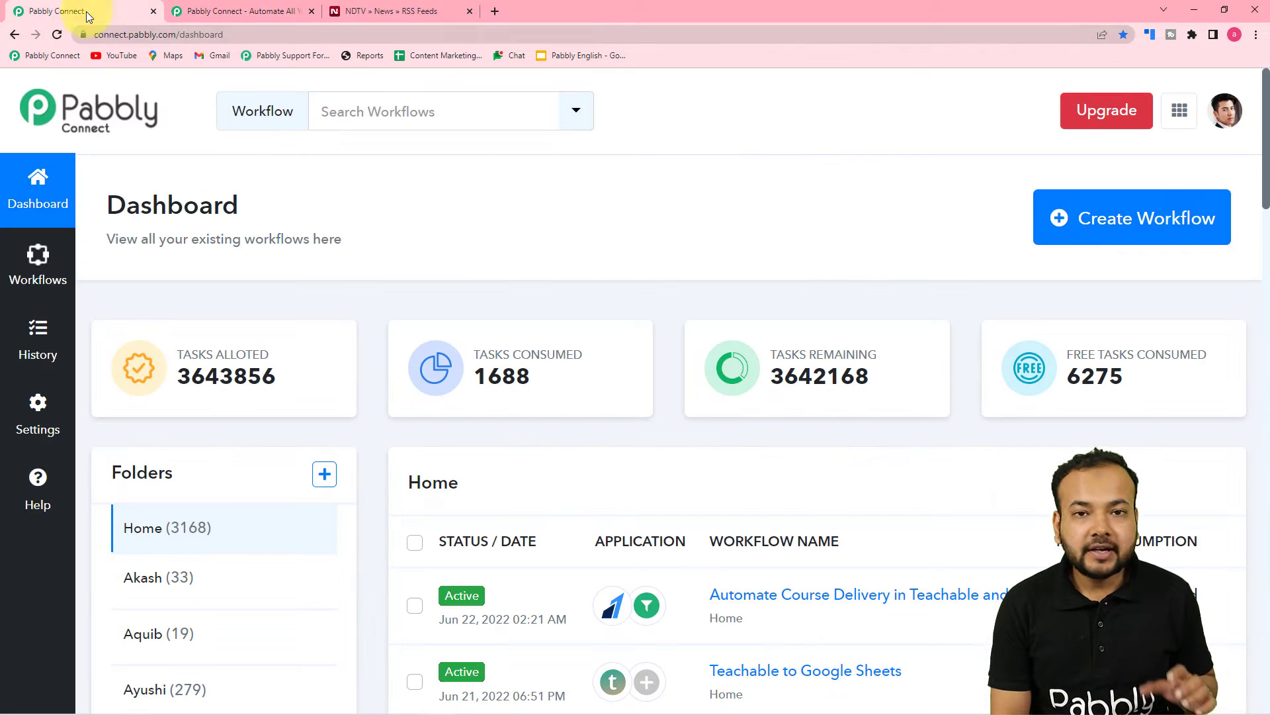
mouse_move(584, 338)
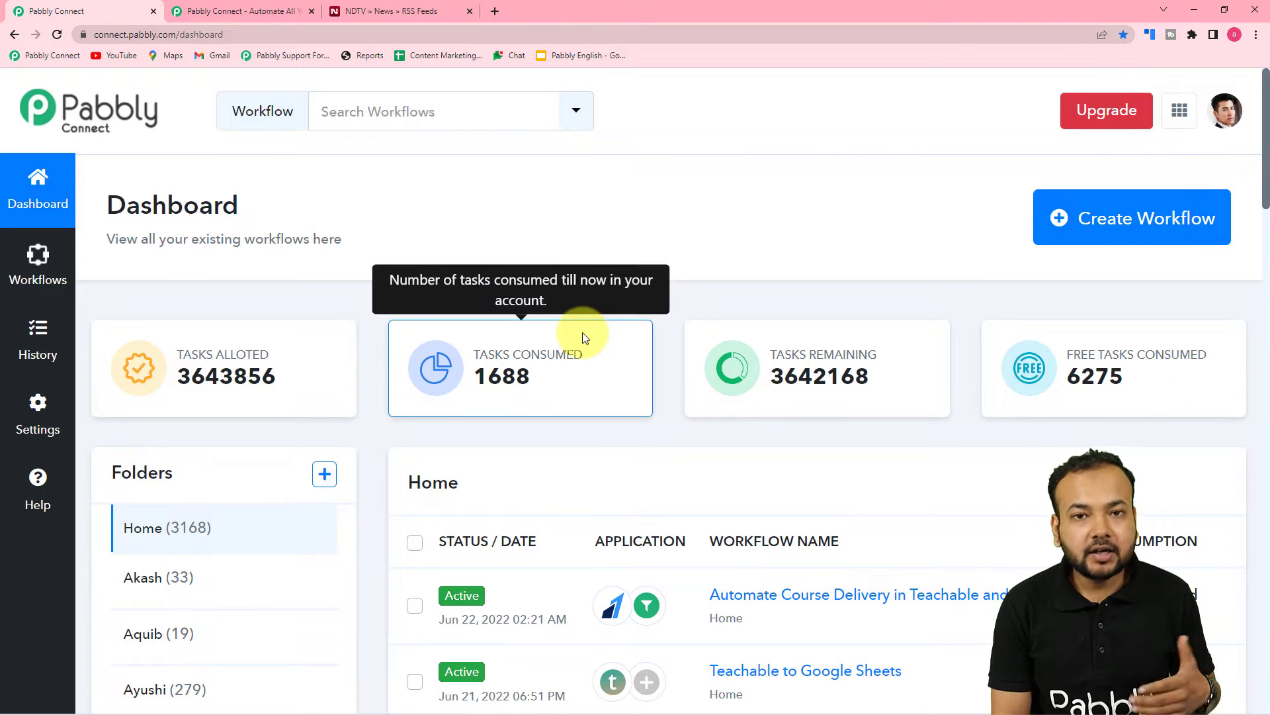
click(1131, 218)
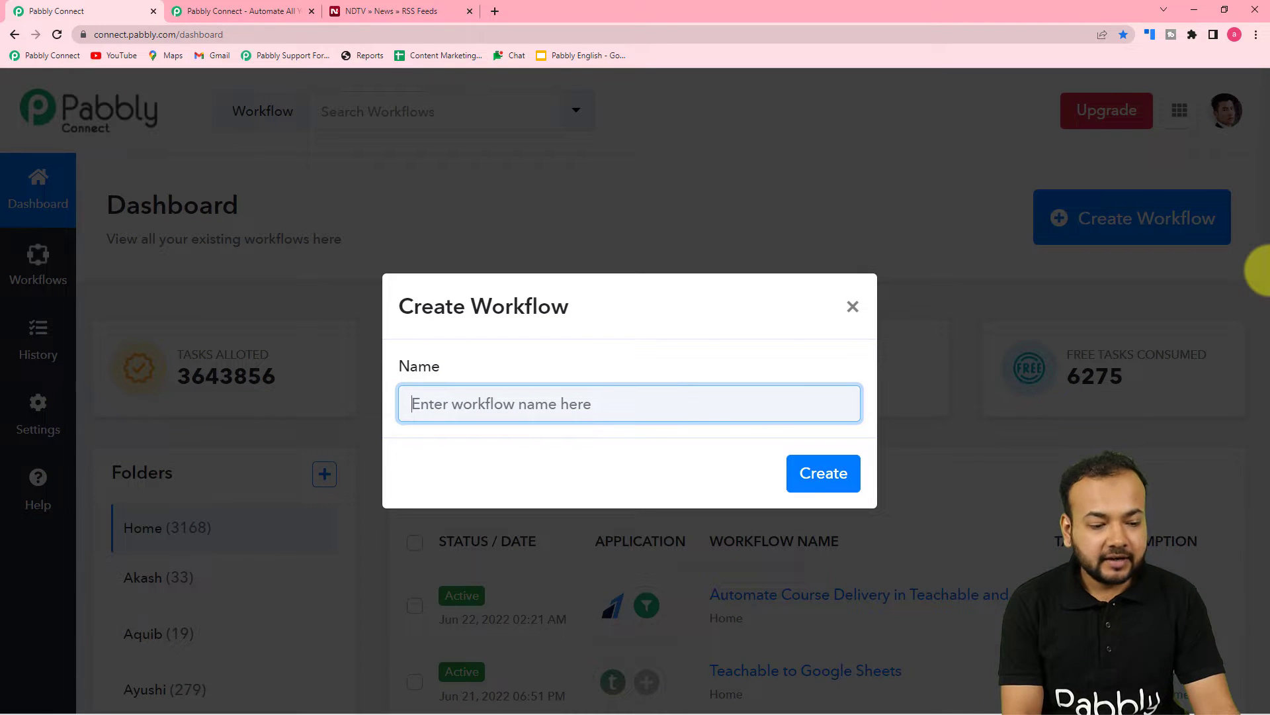
text(Send RSS)
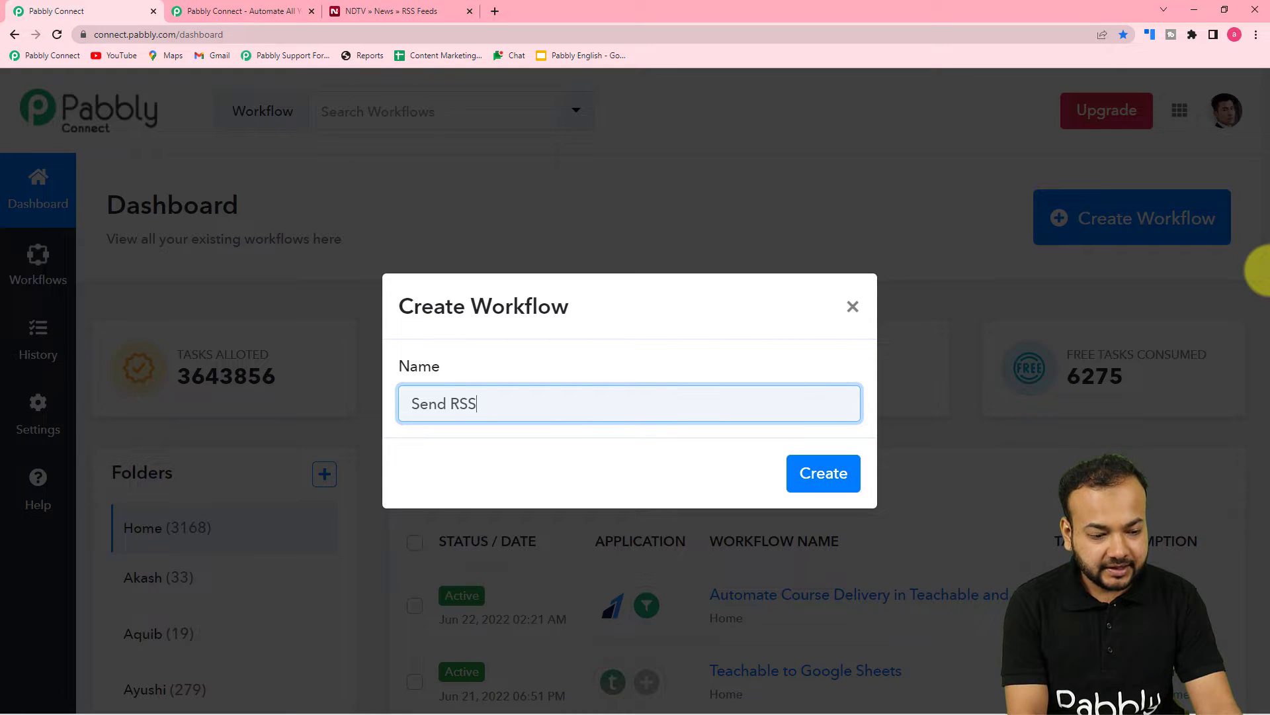
text( Fee)
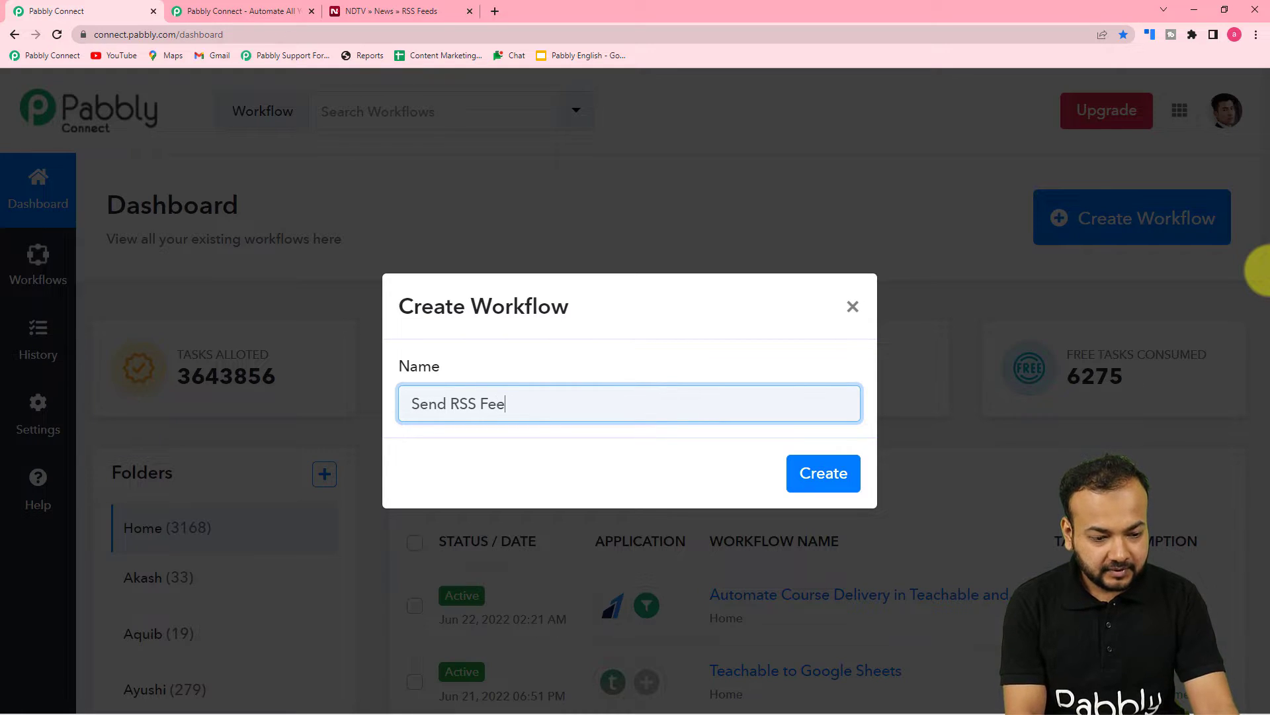
text(ds on WhatsApp)
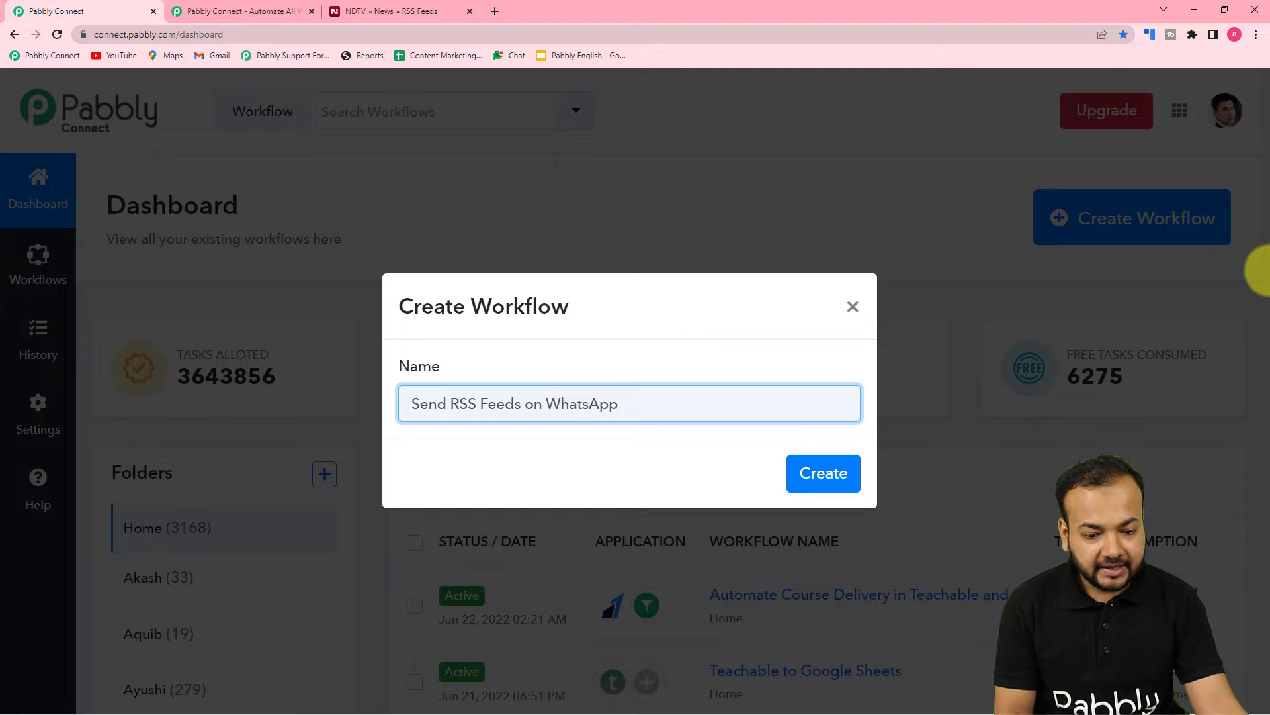
click(824, 474)
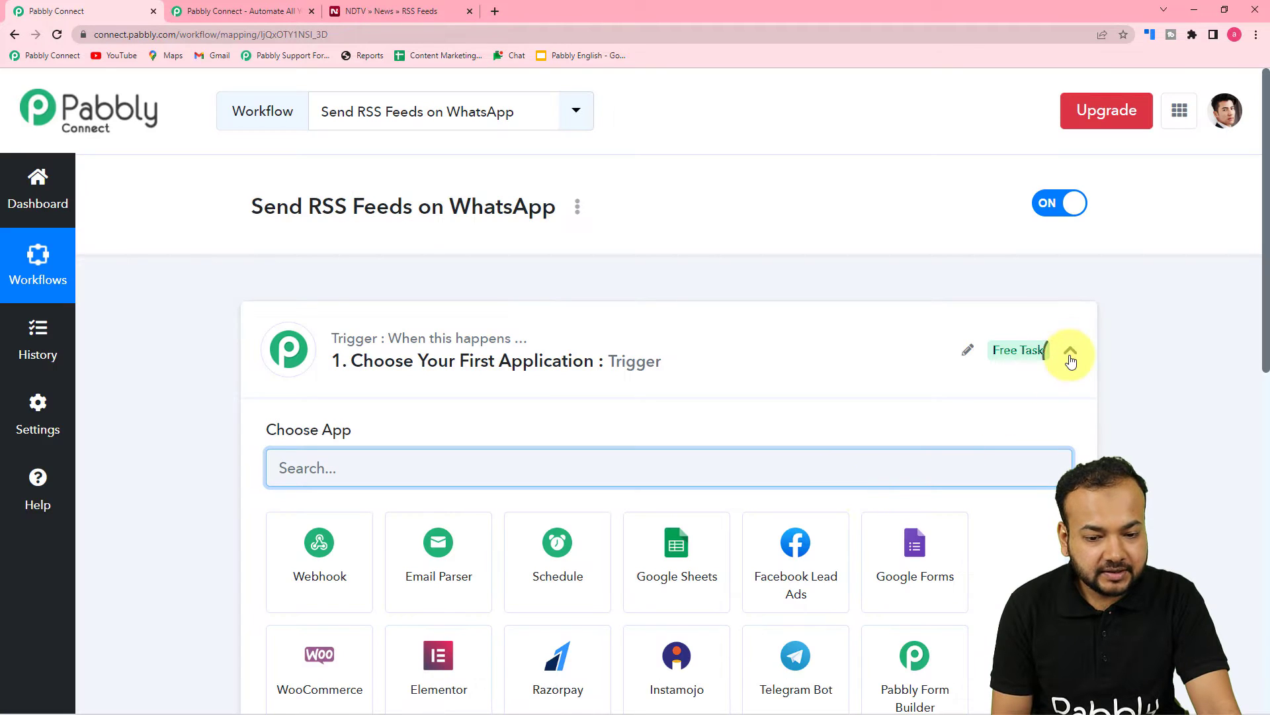
Search 'rss' in the trigger's Choose App box and pick RSS by Pabbly
click(1070, 352)
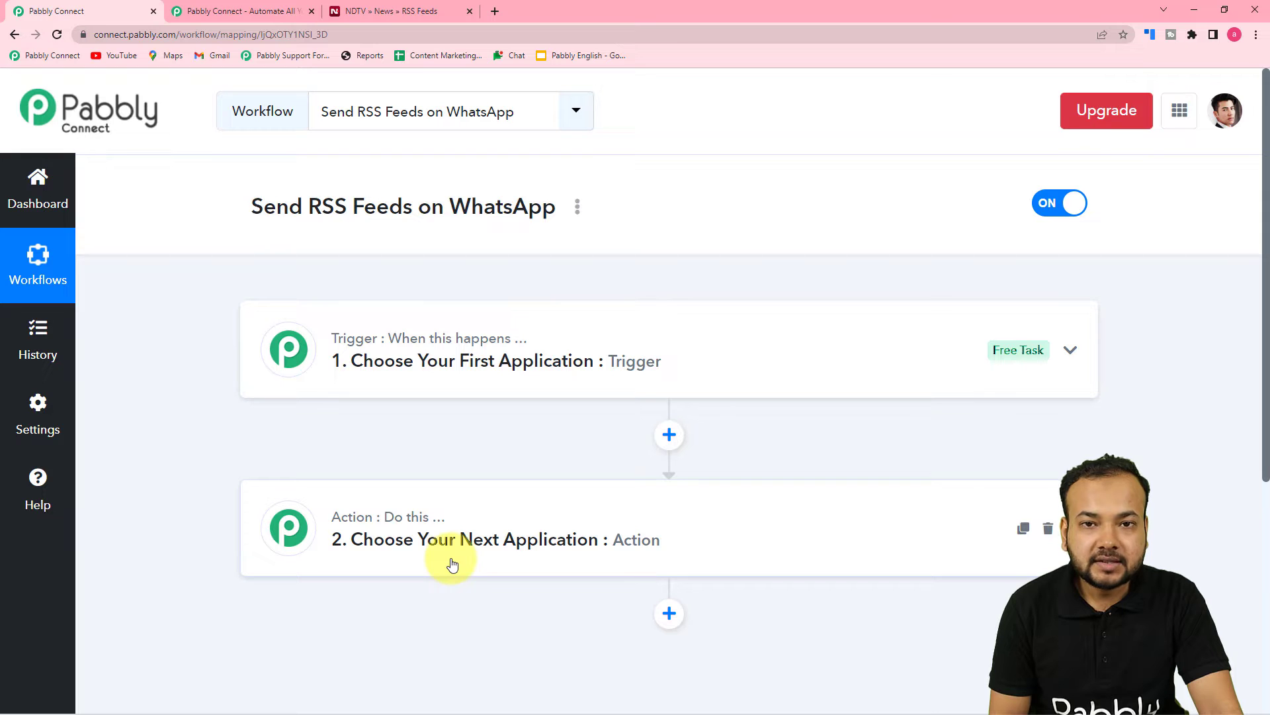
click(358, 363)
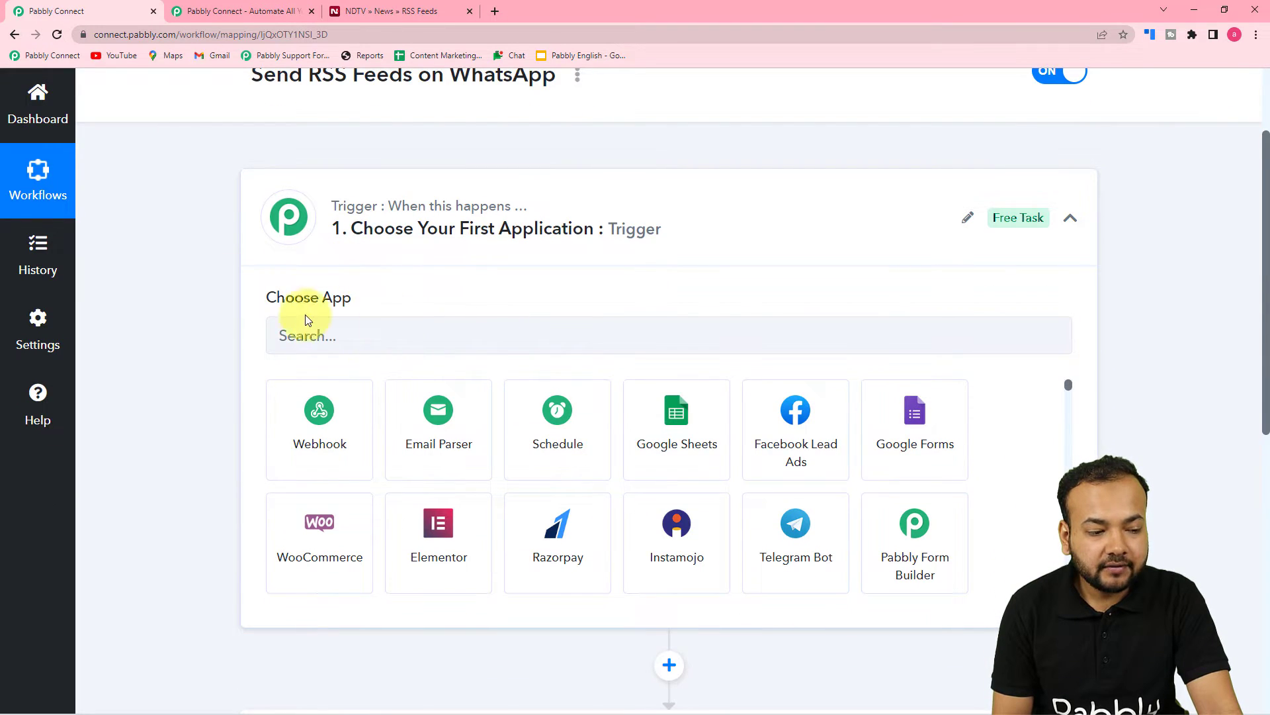
click(467, 331)
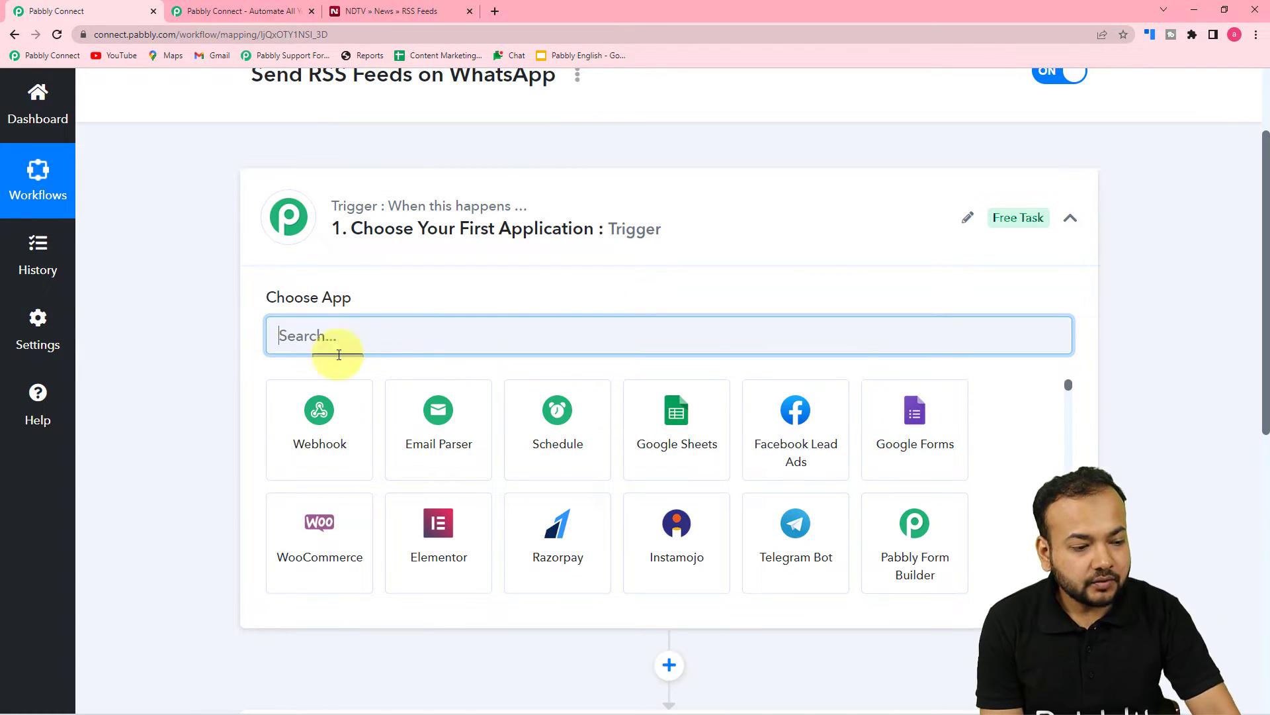
text(rss)
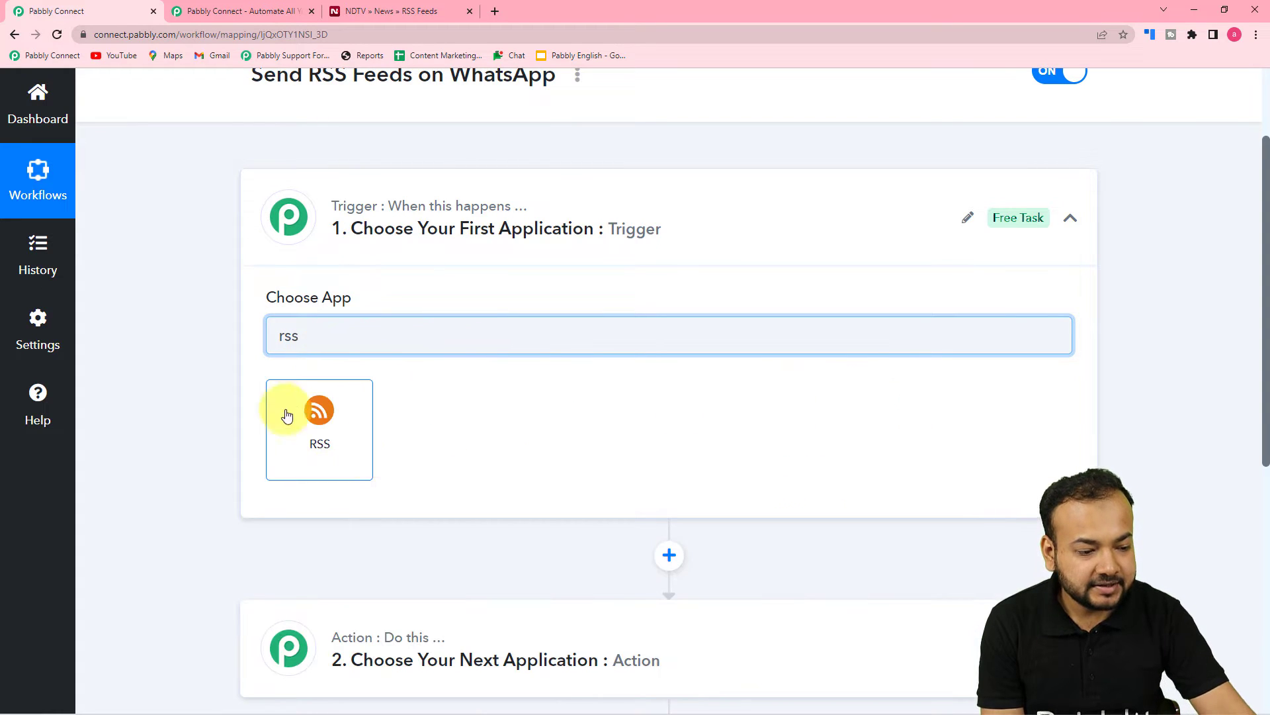
click(321, 446)
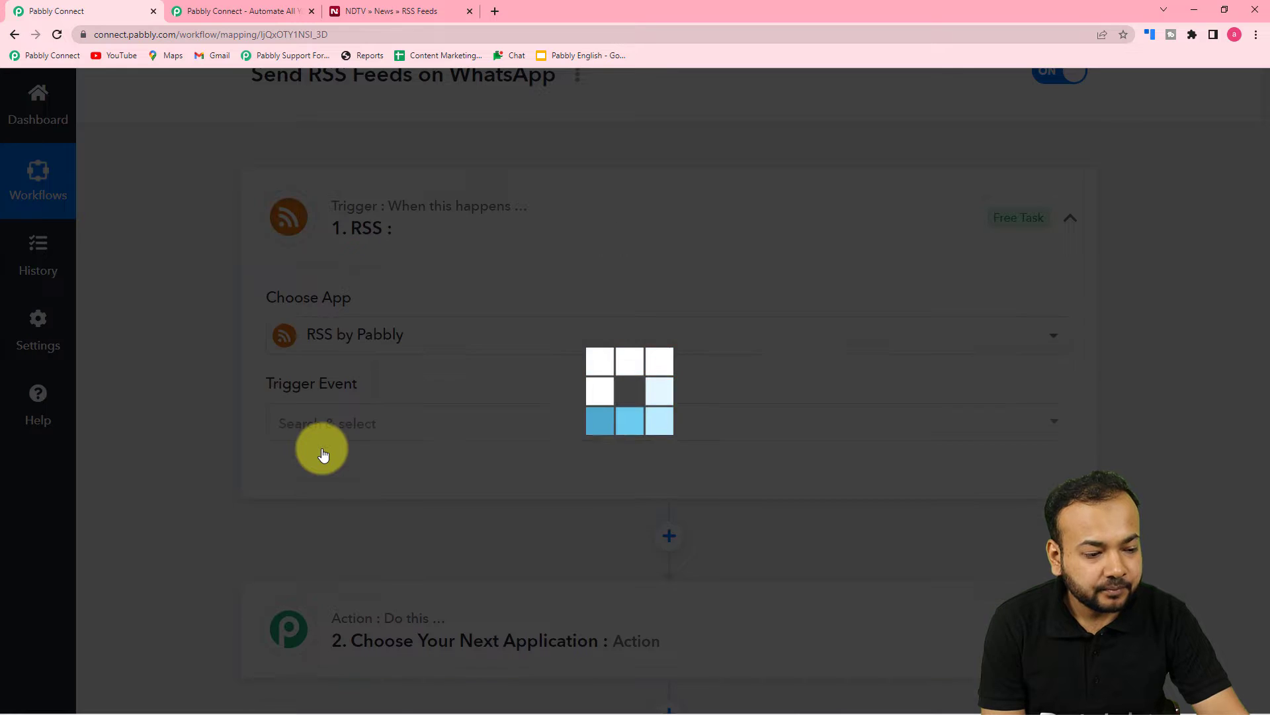
scroll(322, 447, down, 3)
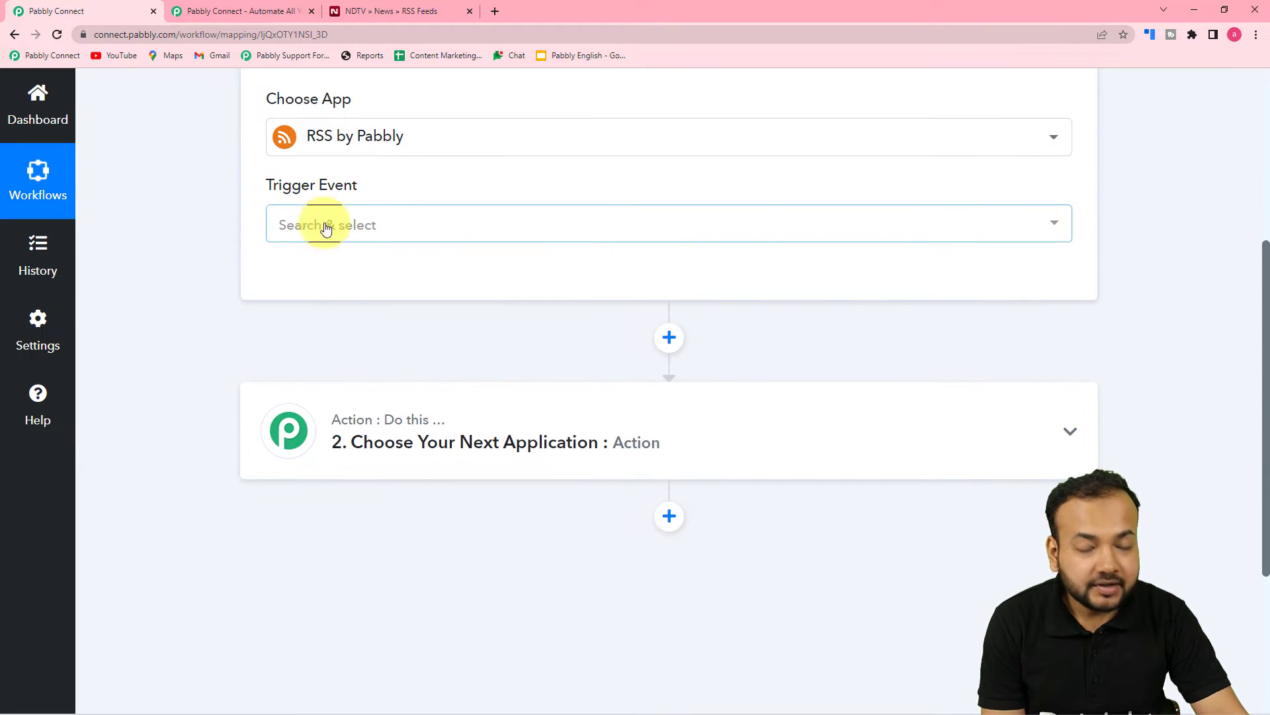
Set the RSS trigger event to New Item in Feed and connect it
click(349, 223)
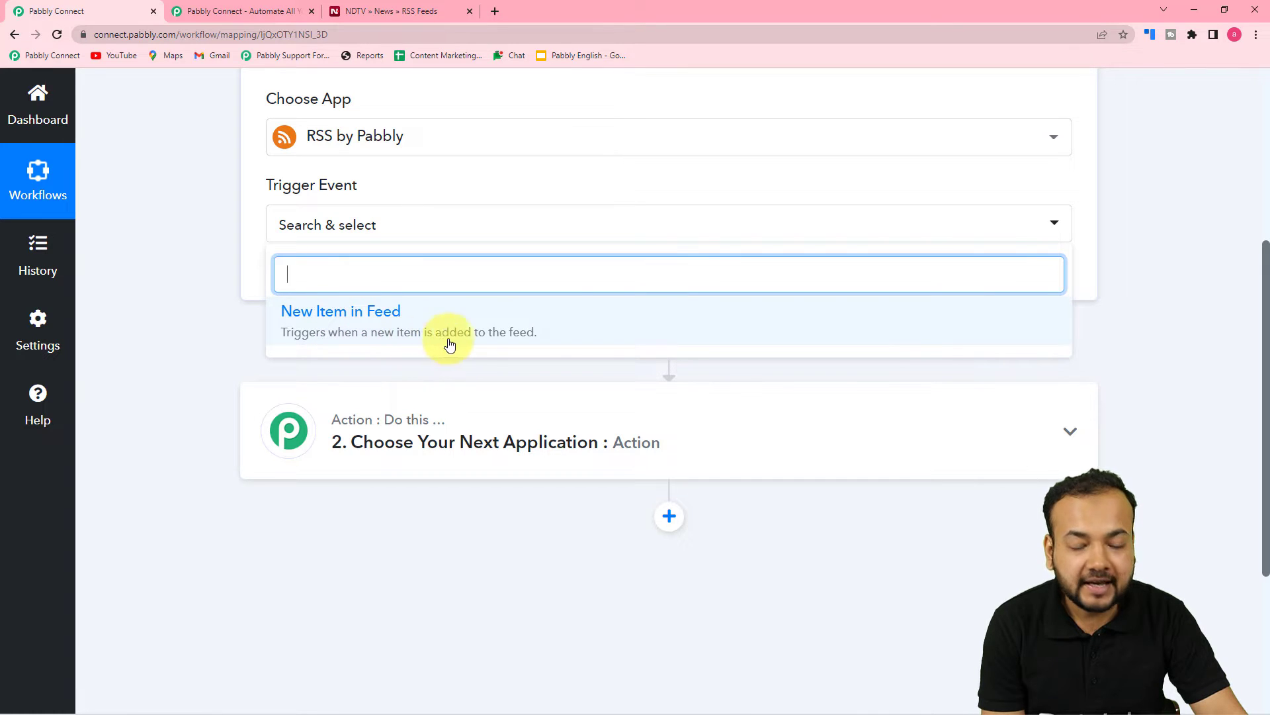
click(425, 340)
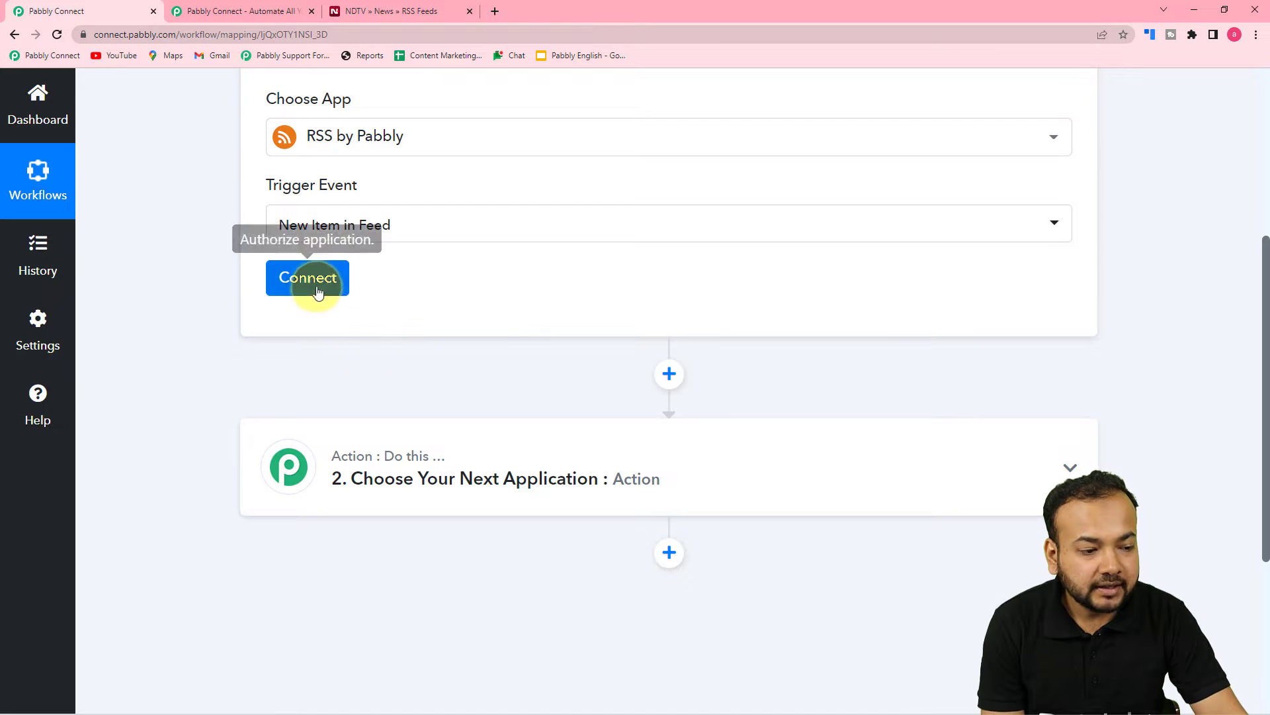
click(311, 284)
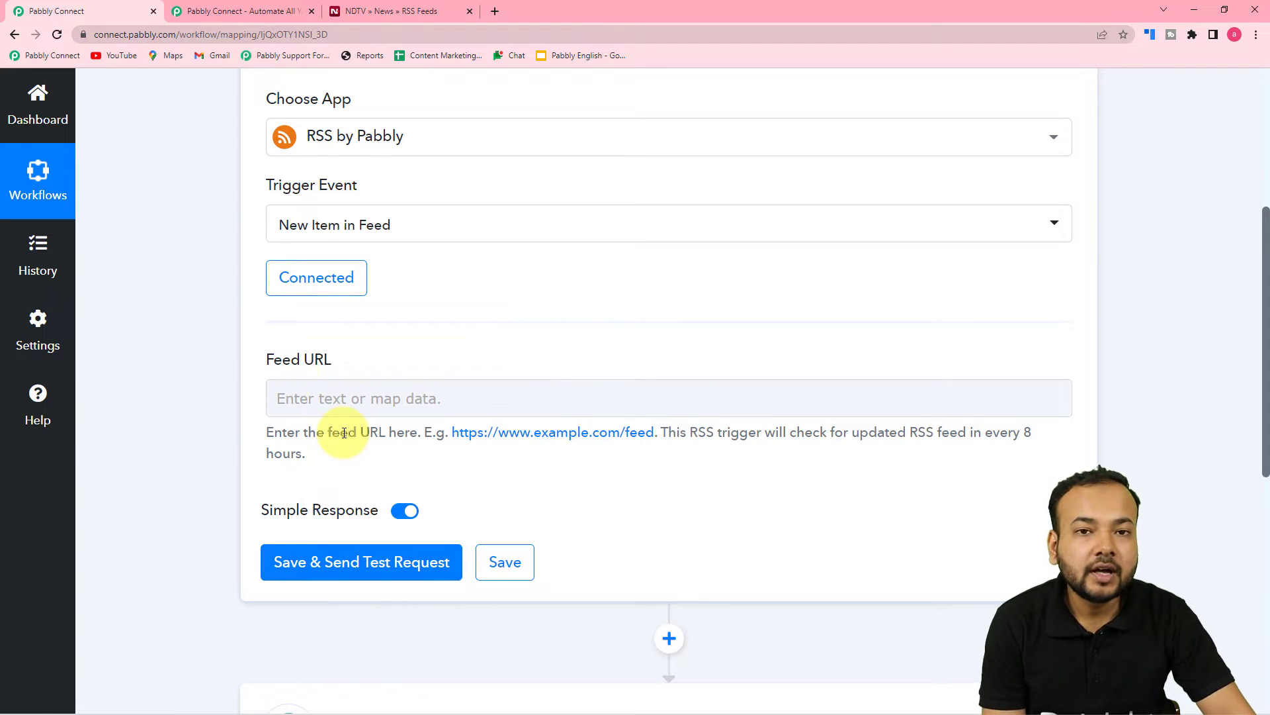
click(418, 415)
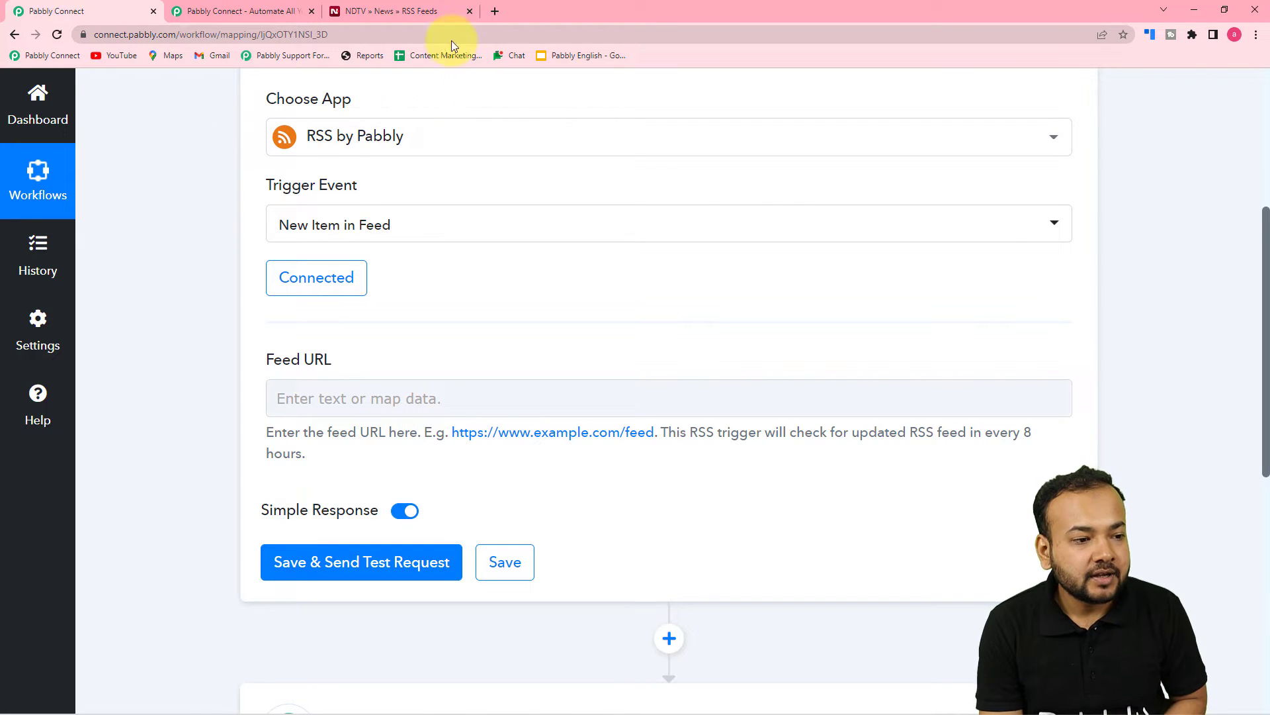
Open the NDTV Sports feed from the NDTV RSS feeds page
click(402, 4)
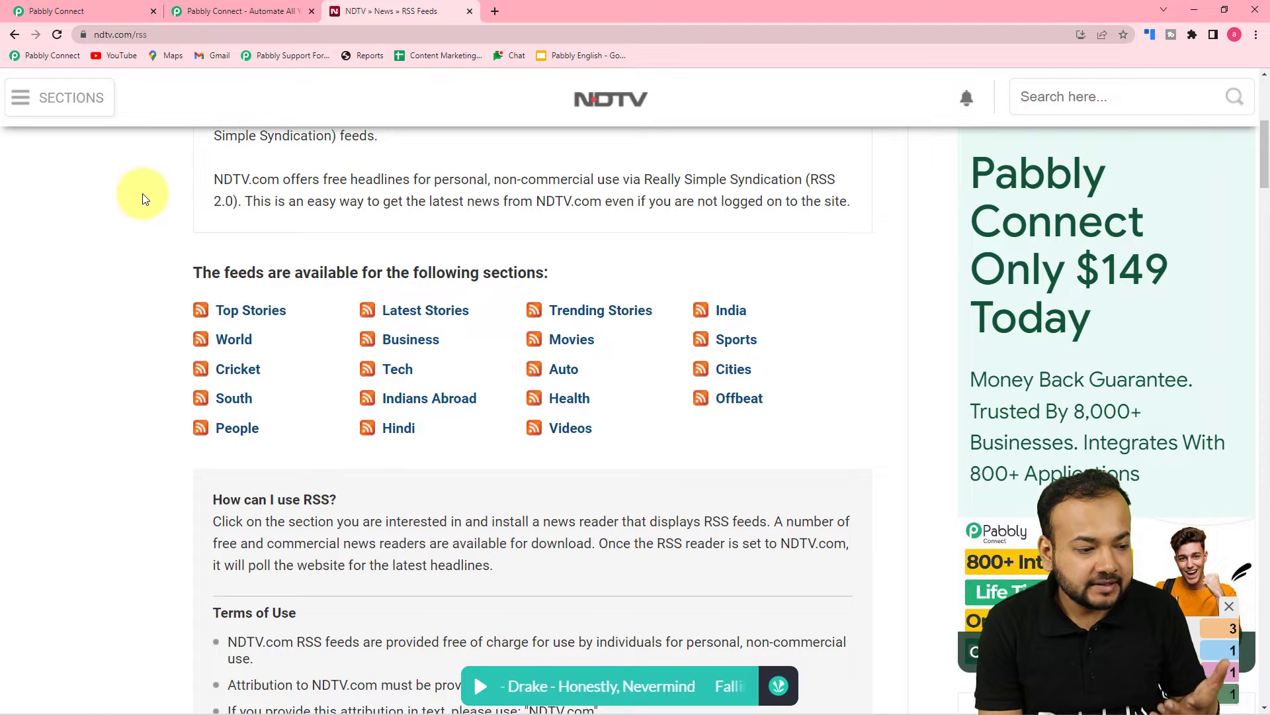
scroll(167, 236, down, 2)
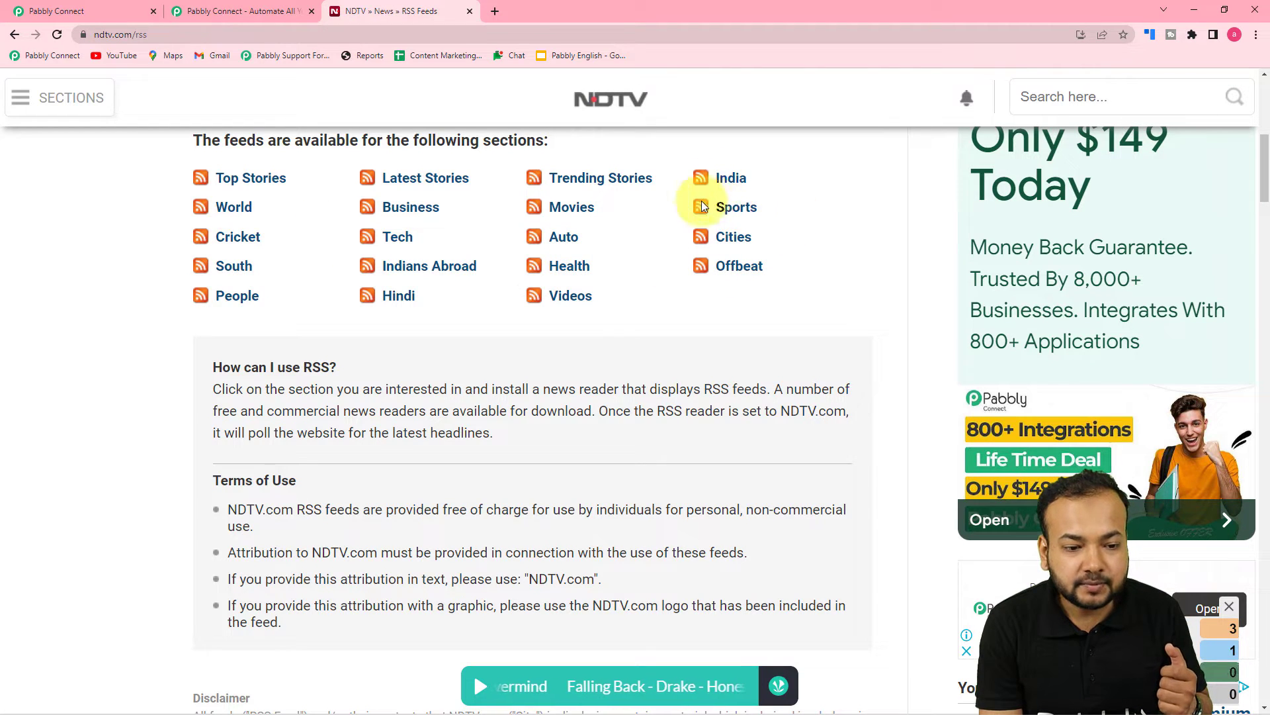
click(730, 209)
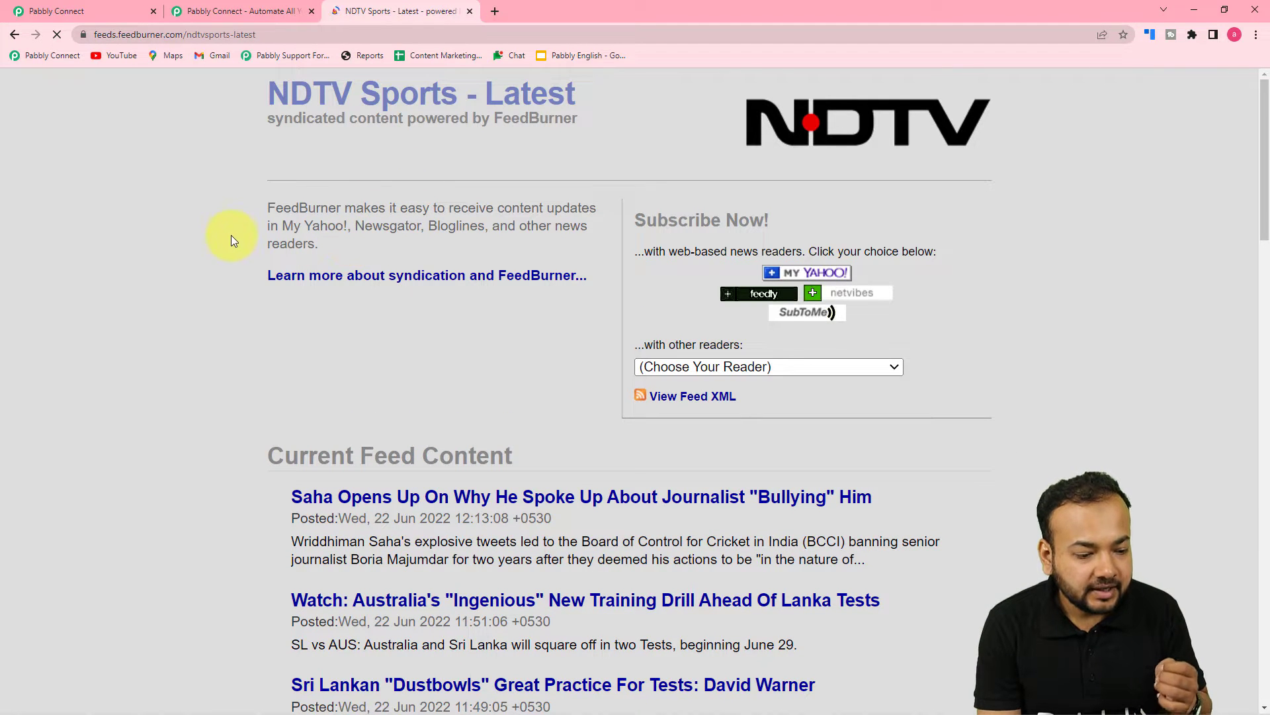
scroll(232, 233, down, 3)
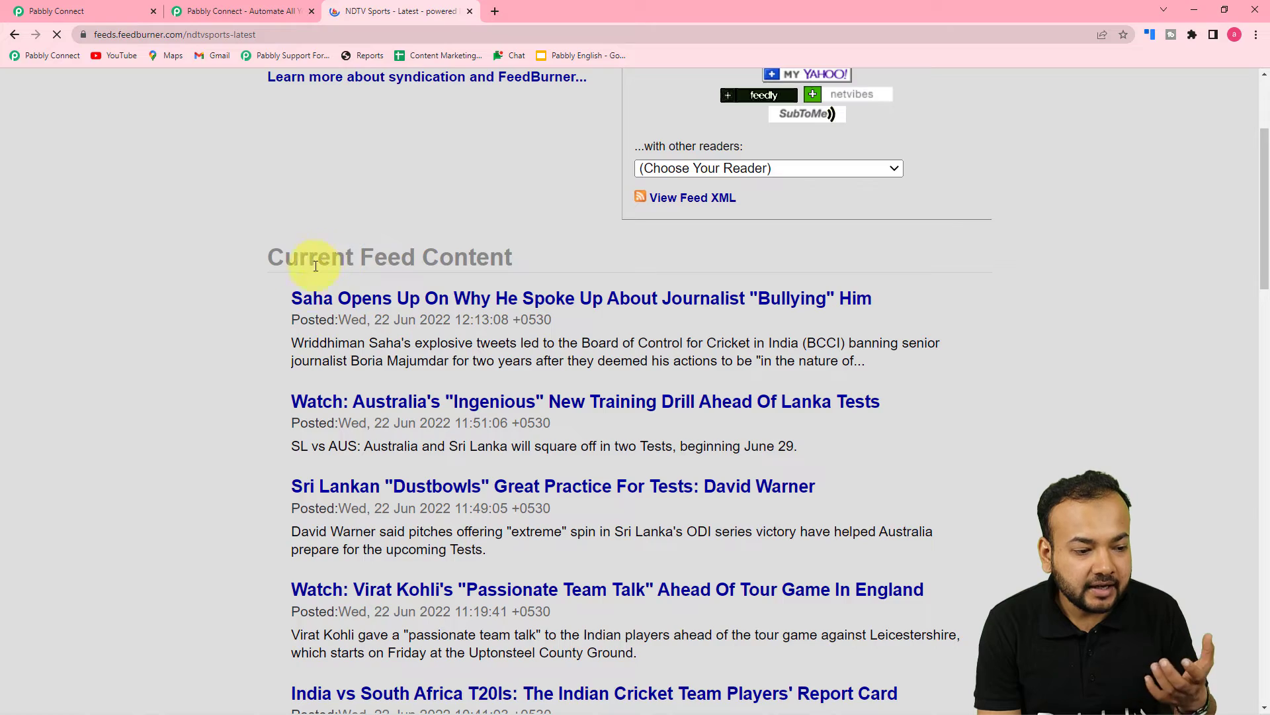
scroll(301, 304, down, 5)
scroll(301, 303, up, 7)
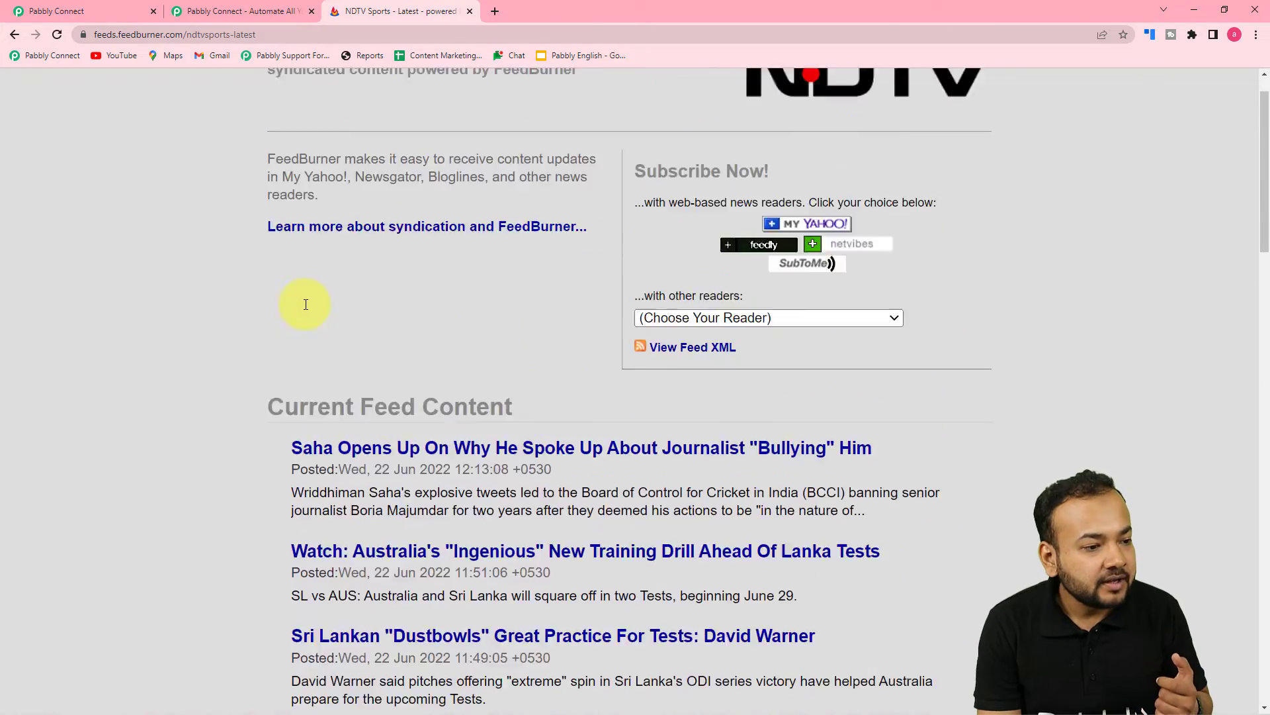
scroll(306, 304, up, 1)
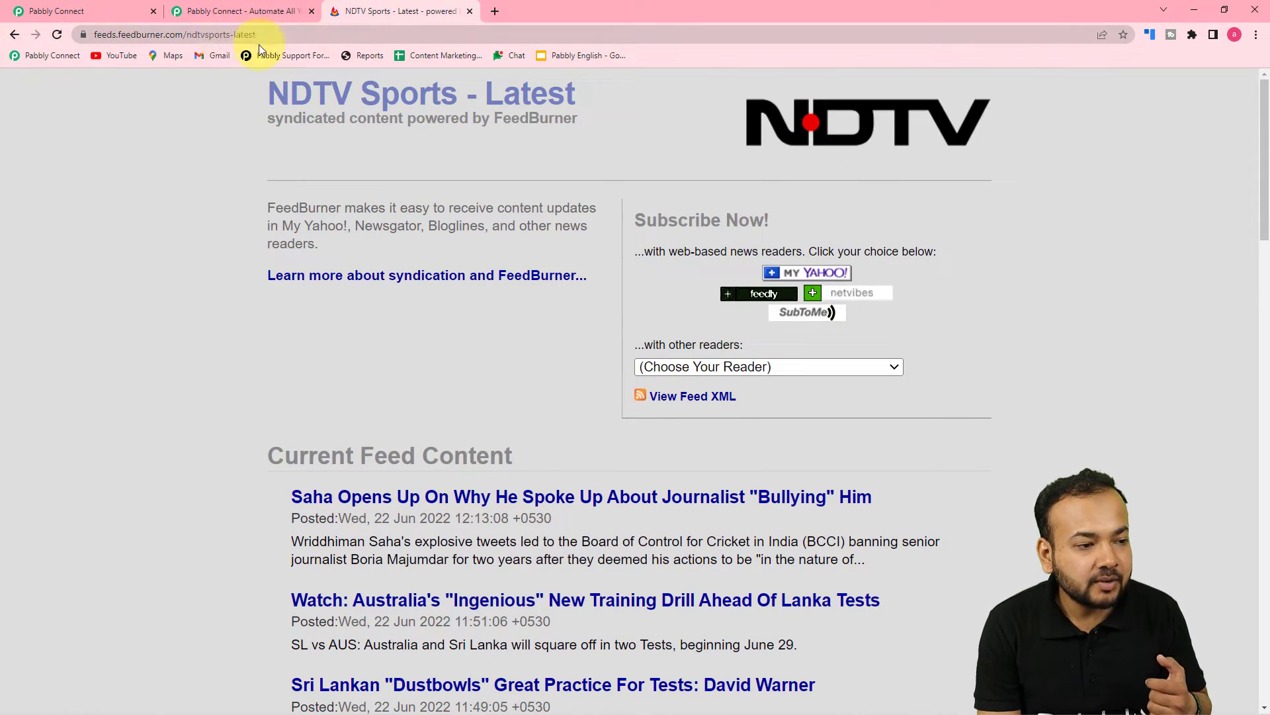
Copy the Sports feed page's address and return to the Pabbly Connect tab
click(146, 28)
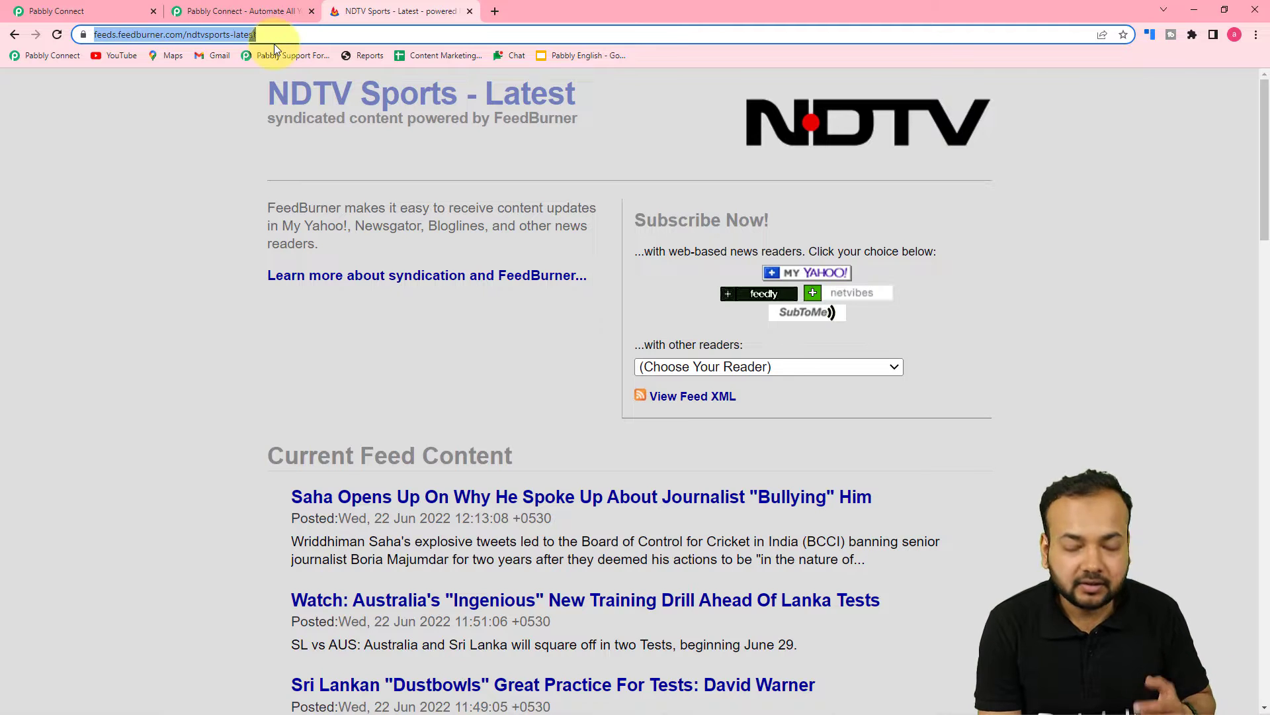
right_click(244, 33)
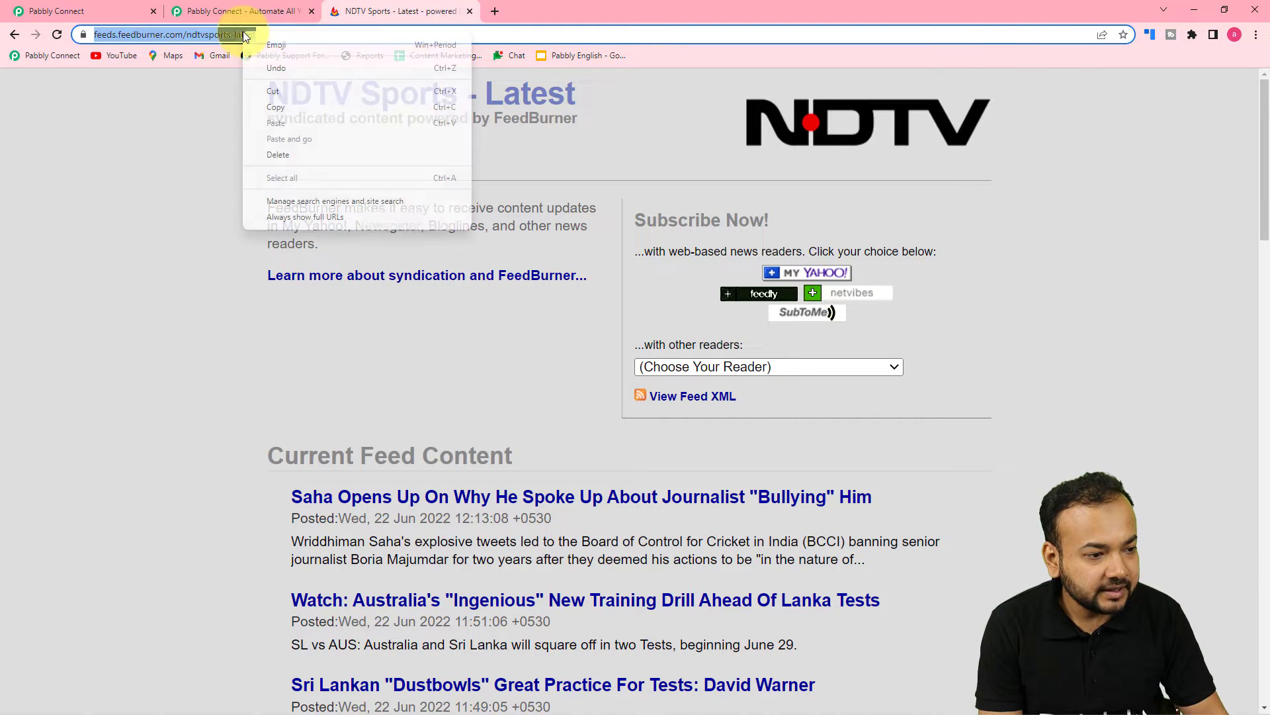
click(270, 106)
click(123, 9)
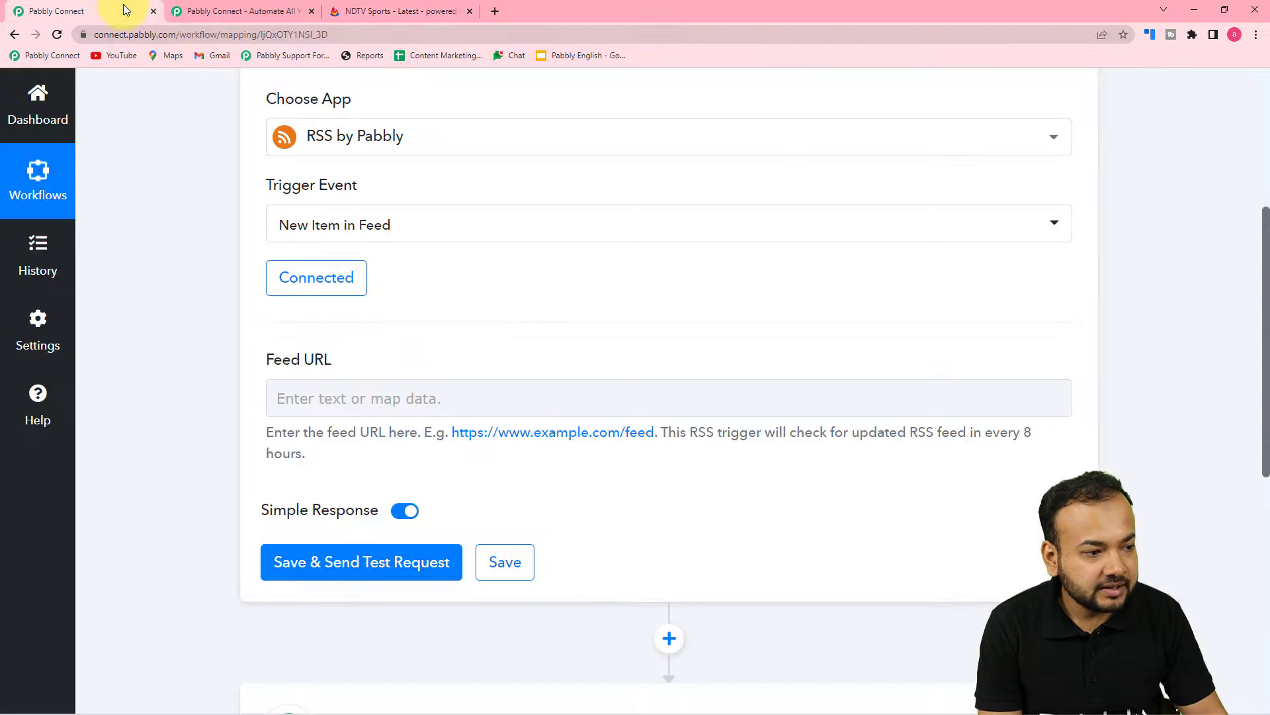
right_click(353, 395)
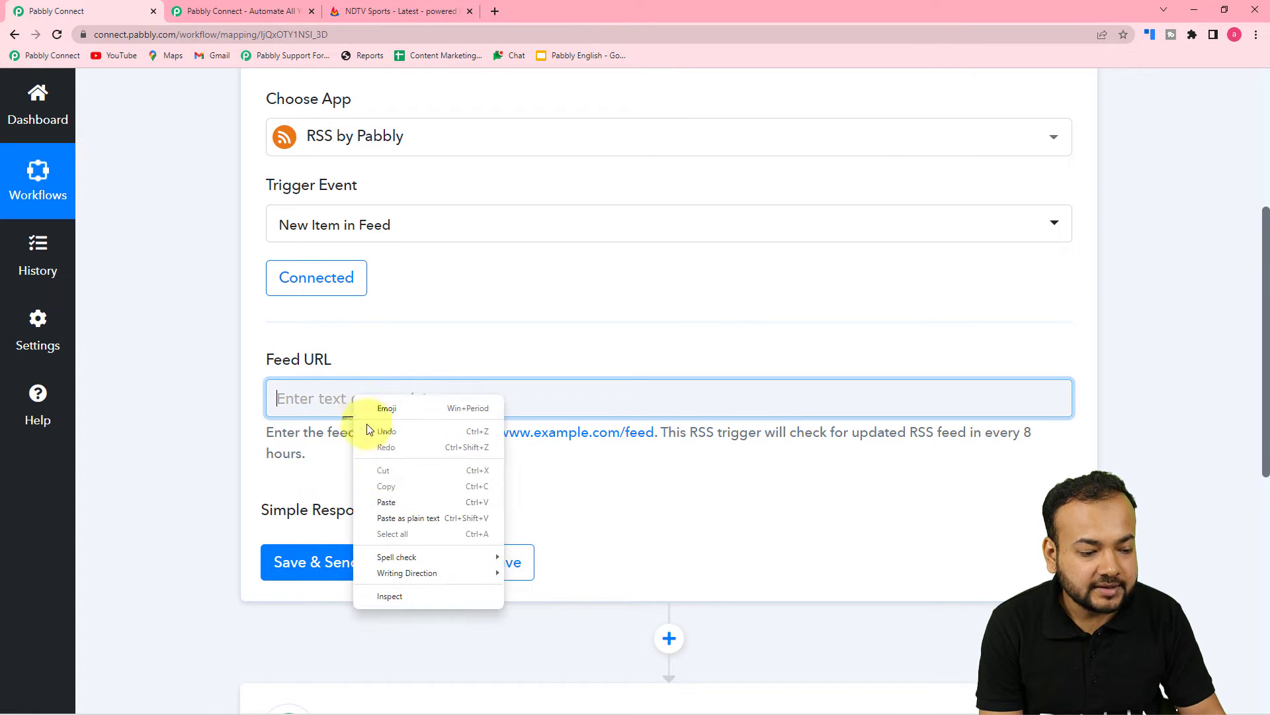
click(386, 522)
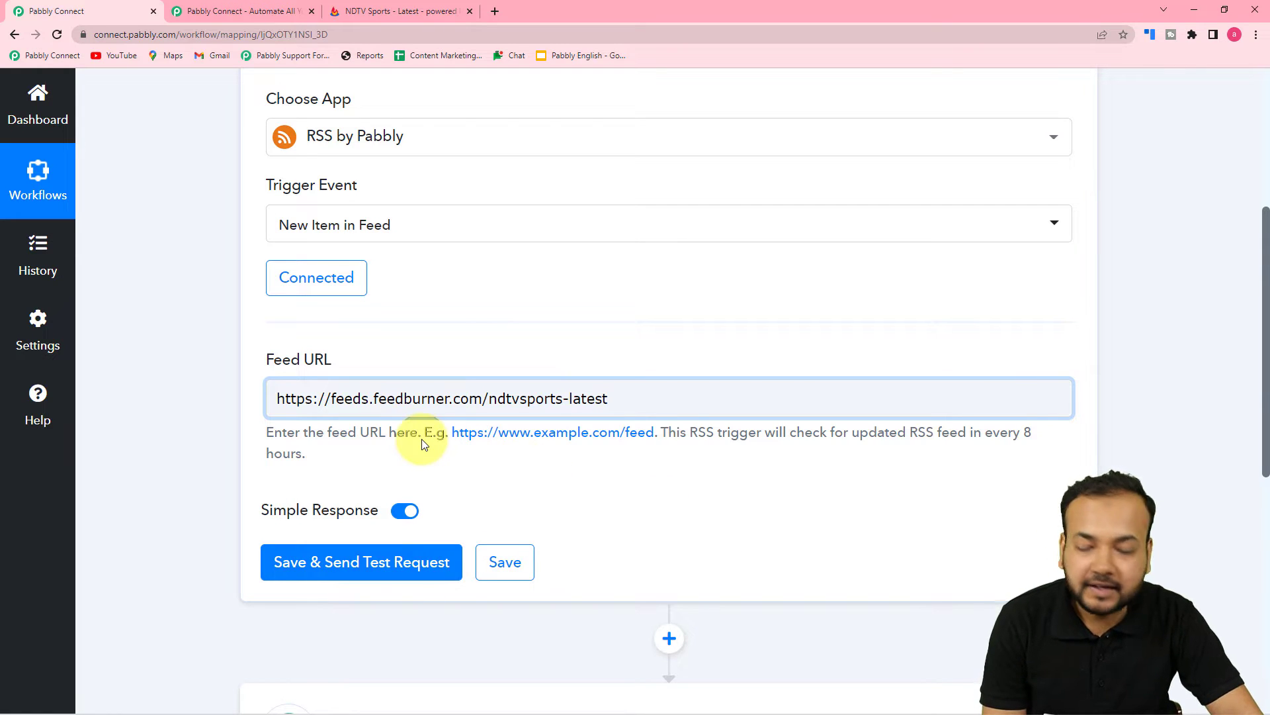
click(522, 459)
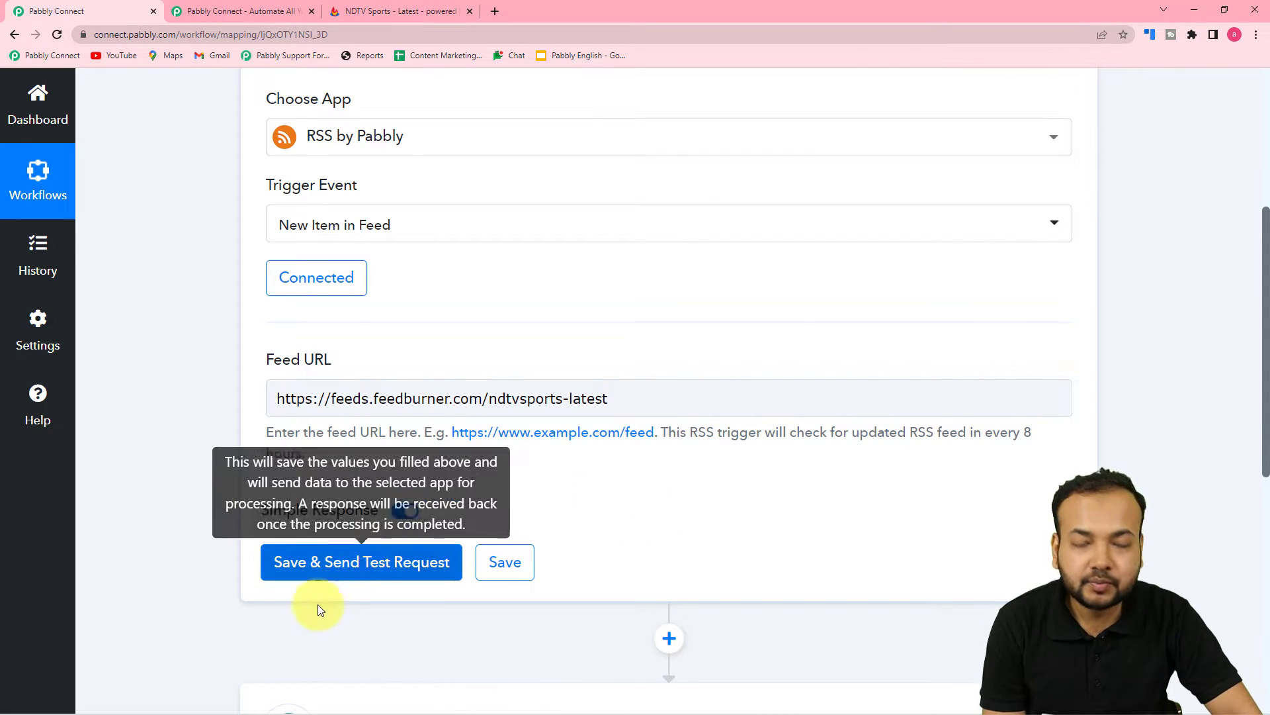
click(315, 567)
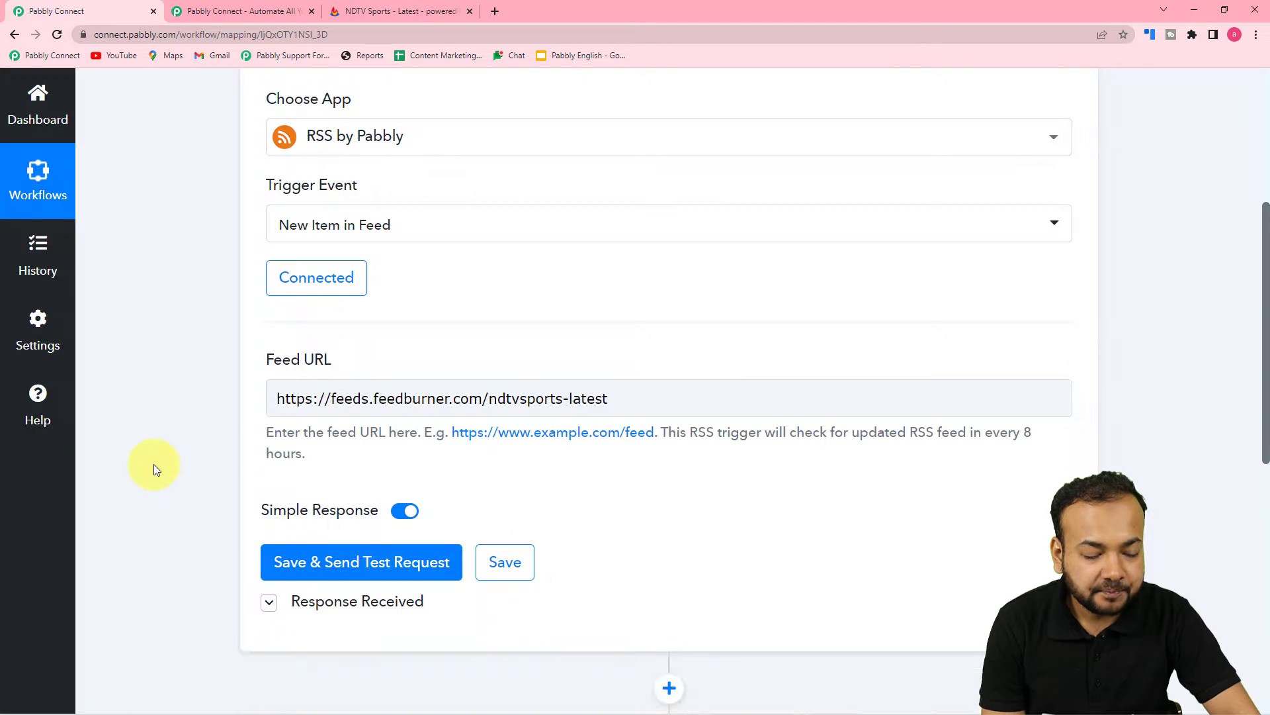
Make the Title, Link and Content boxes of the NDTV Sports test response taller
scroll(154, 463, down, 8)
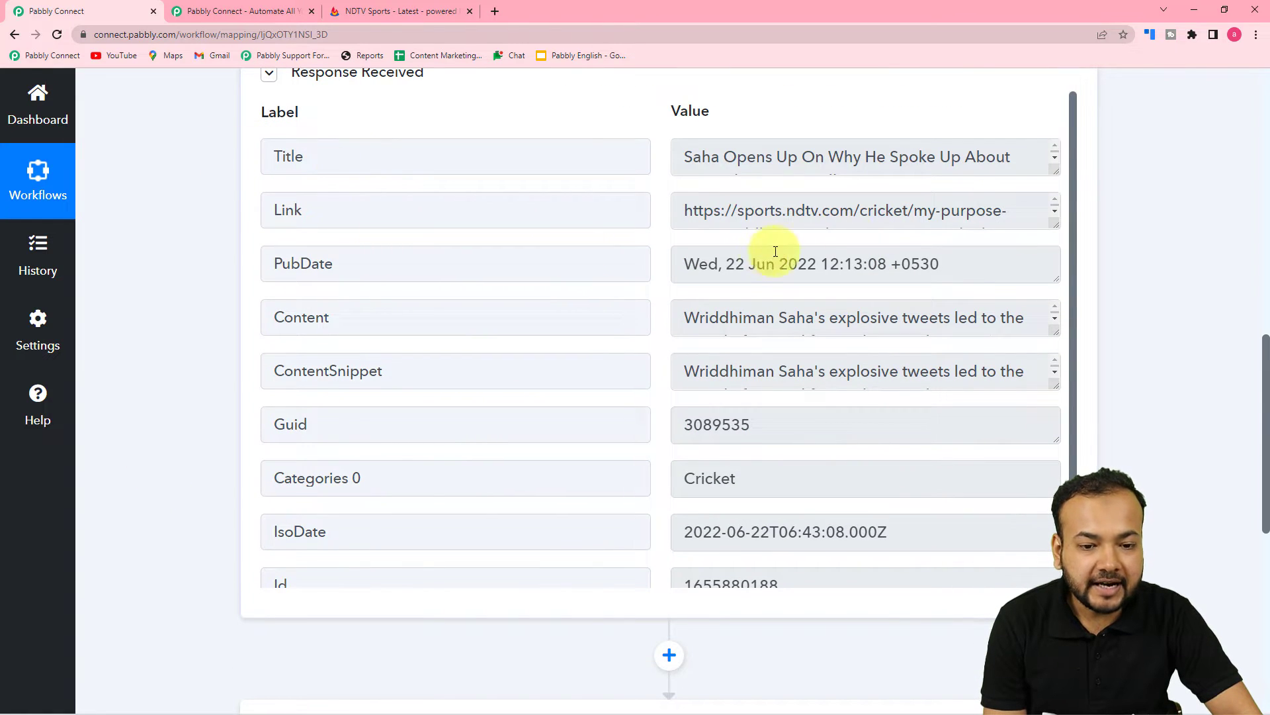
drag(1056, 170, 1054, 218)
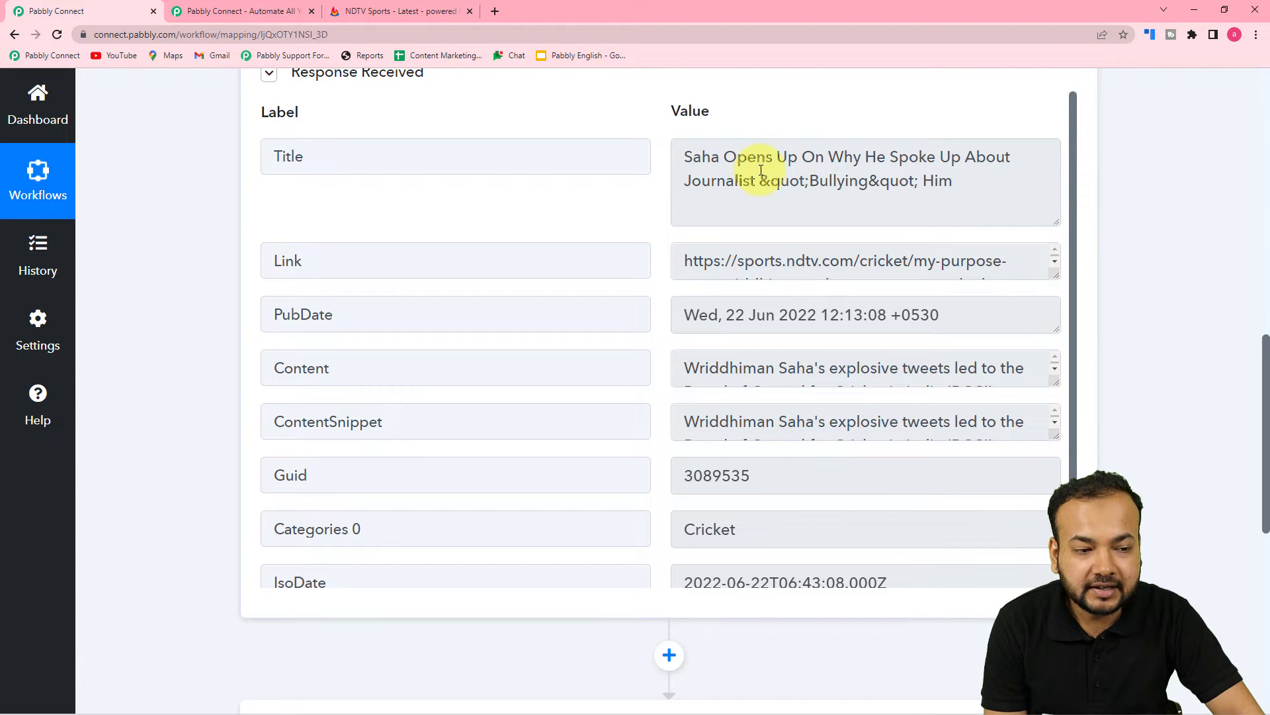
drag(1055, 273, 1053, 348)
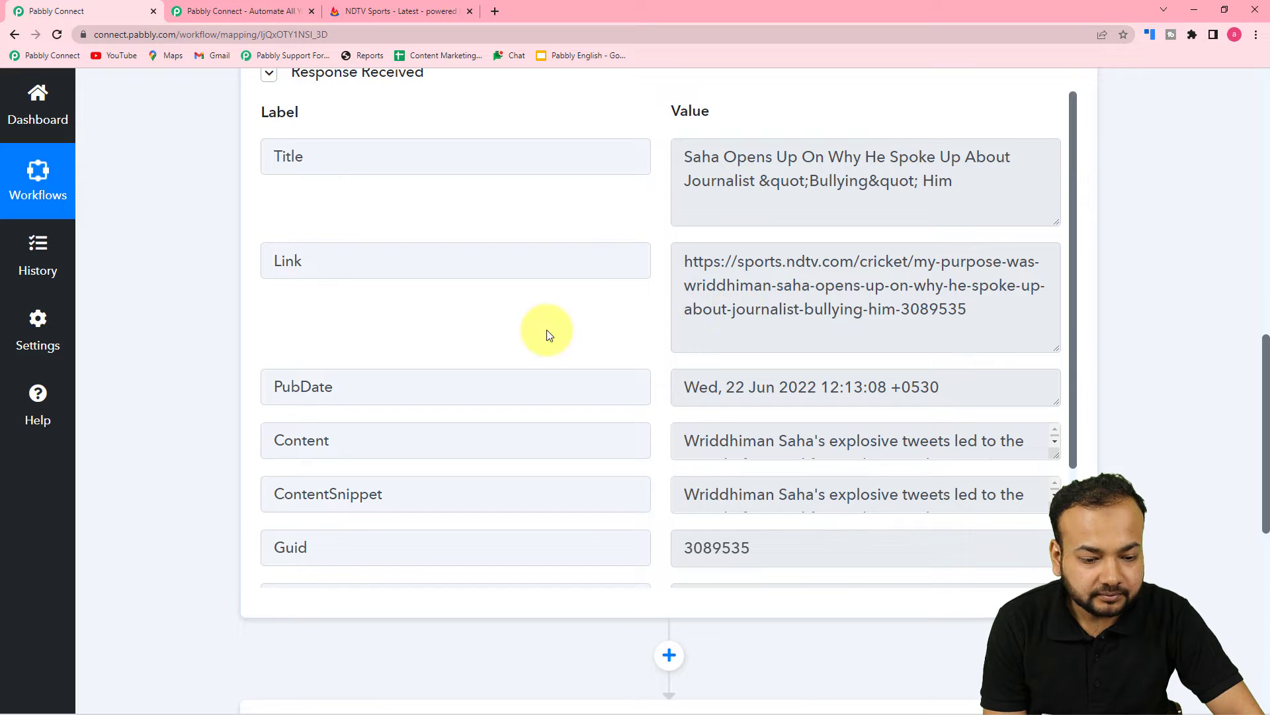
scroll(547, 330, down, 1)
drag(1055, 387, 1035, 555)
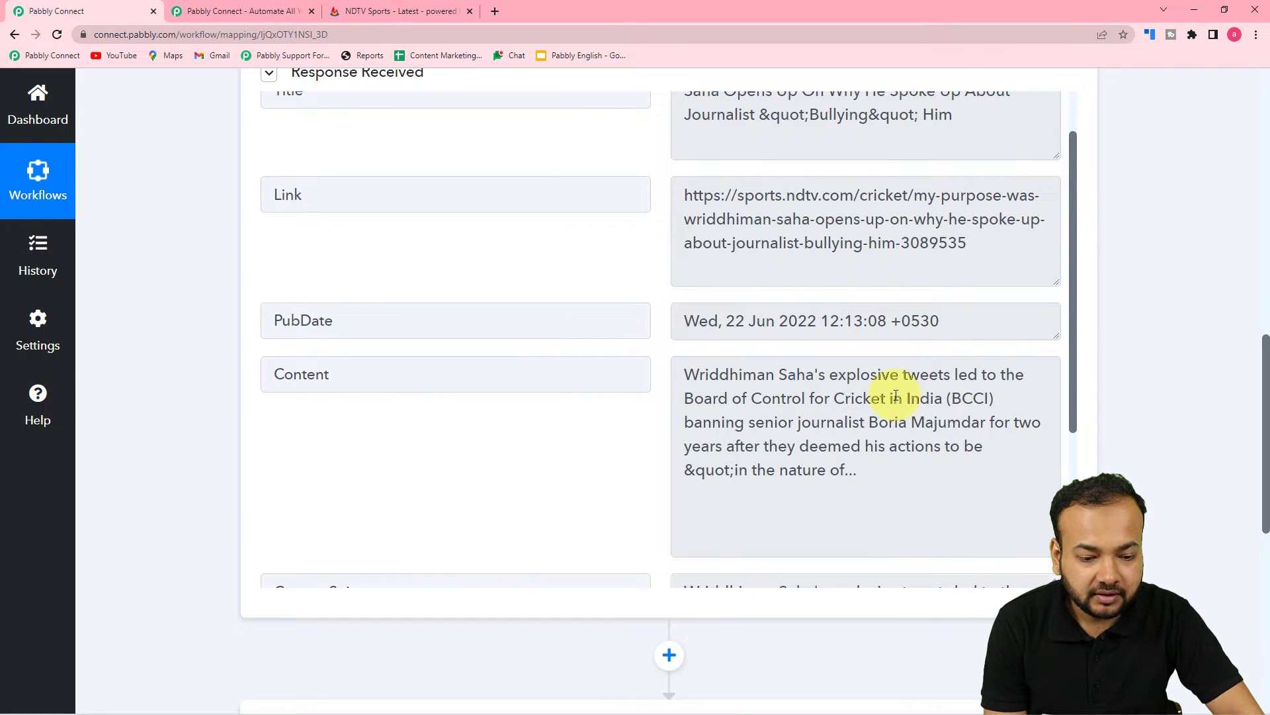
scroll(672, 399, down, 3)
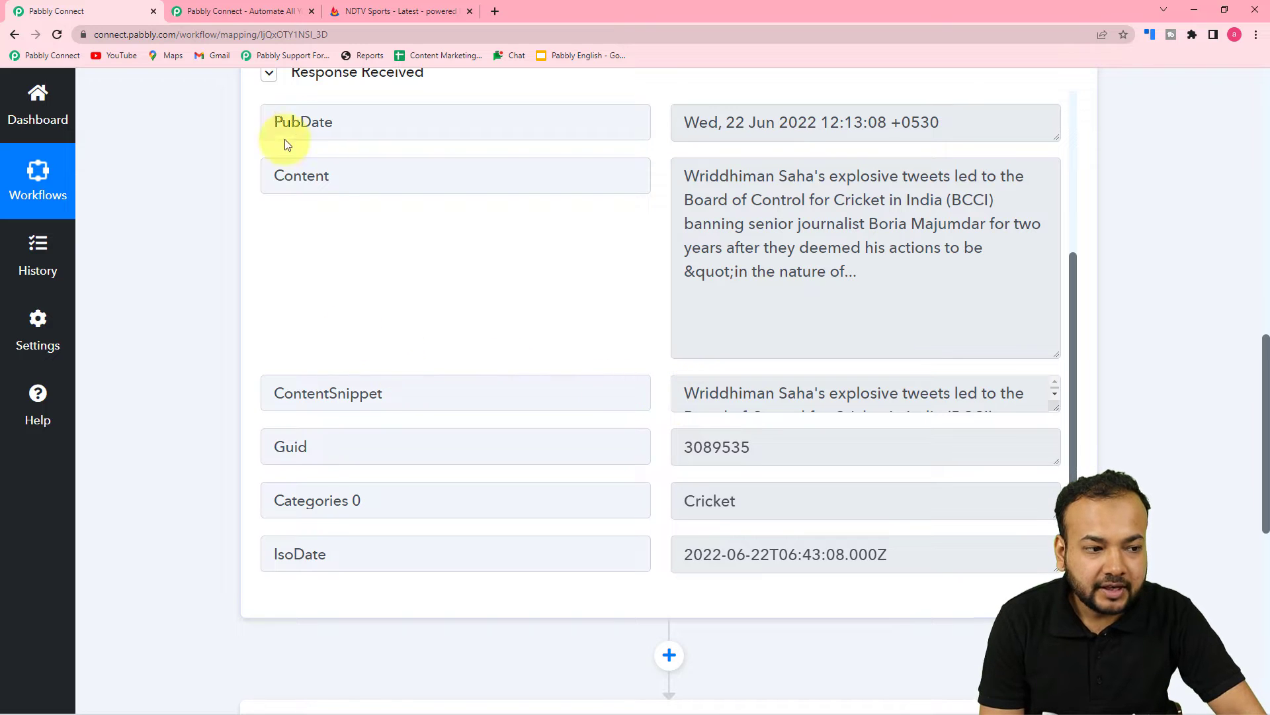
click(390, 12)
scroll(156, 235, down, 4)
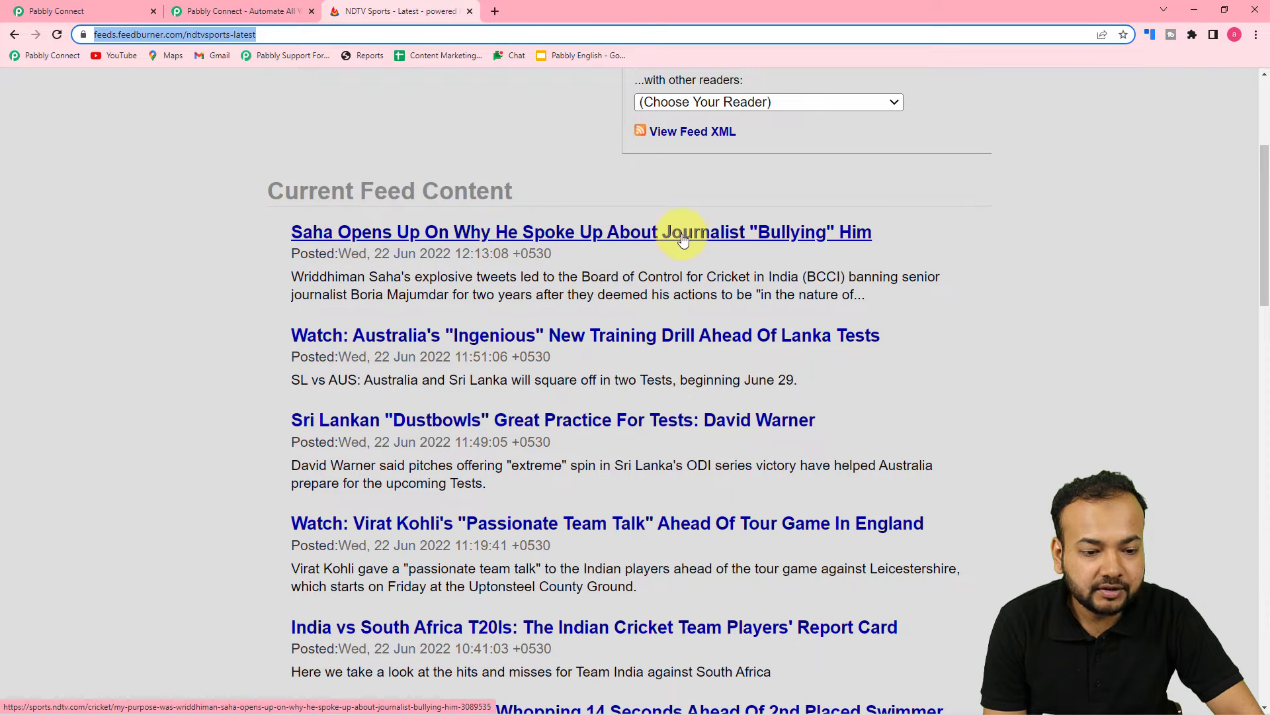
click(101, 9)
scroll(783, 301, up, 1)
scroll(784, 302, up, 3)
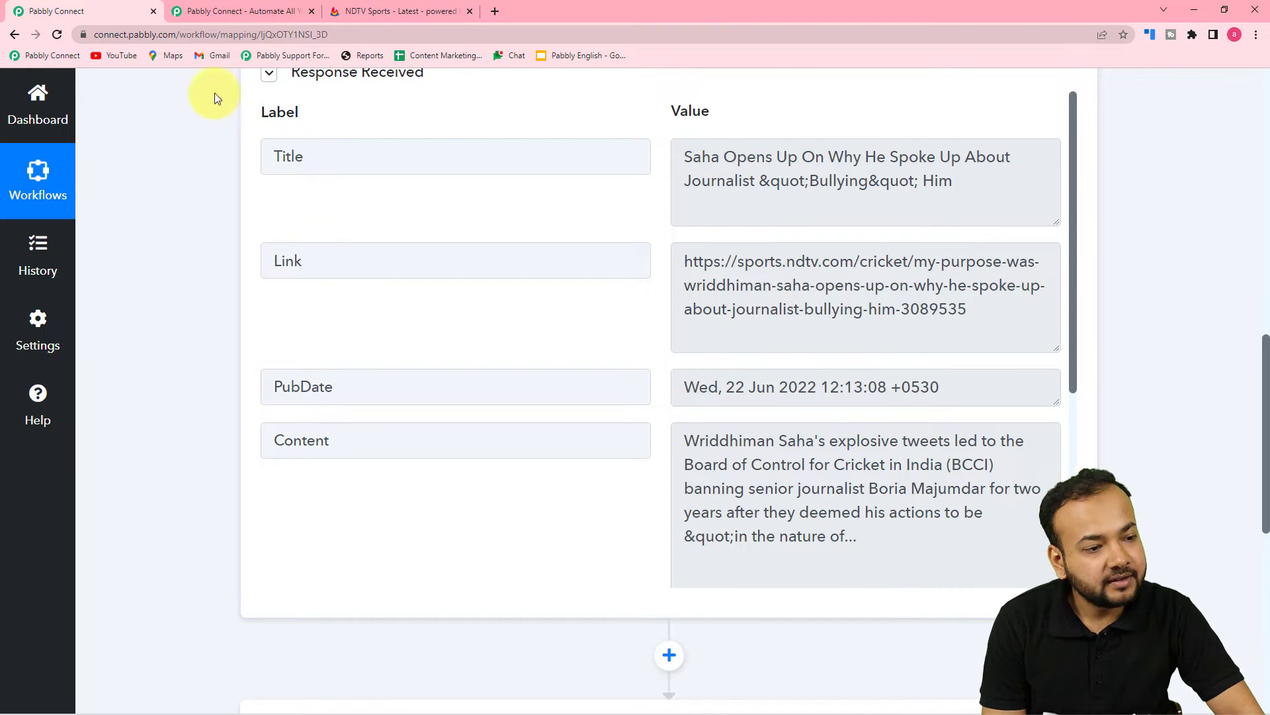
Expand the '2. Choose Your Next Application' card to list the available apps
scroll(172, 164, down, 6)
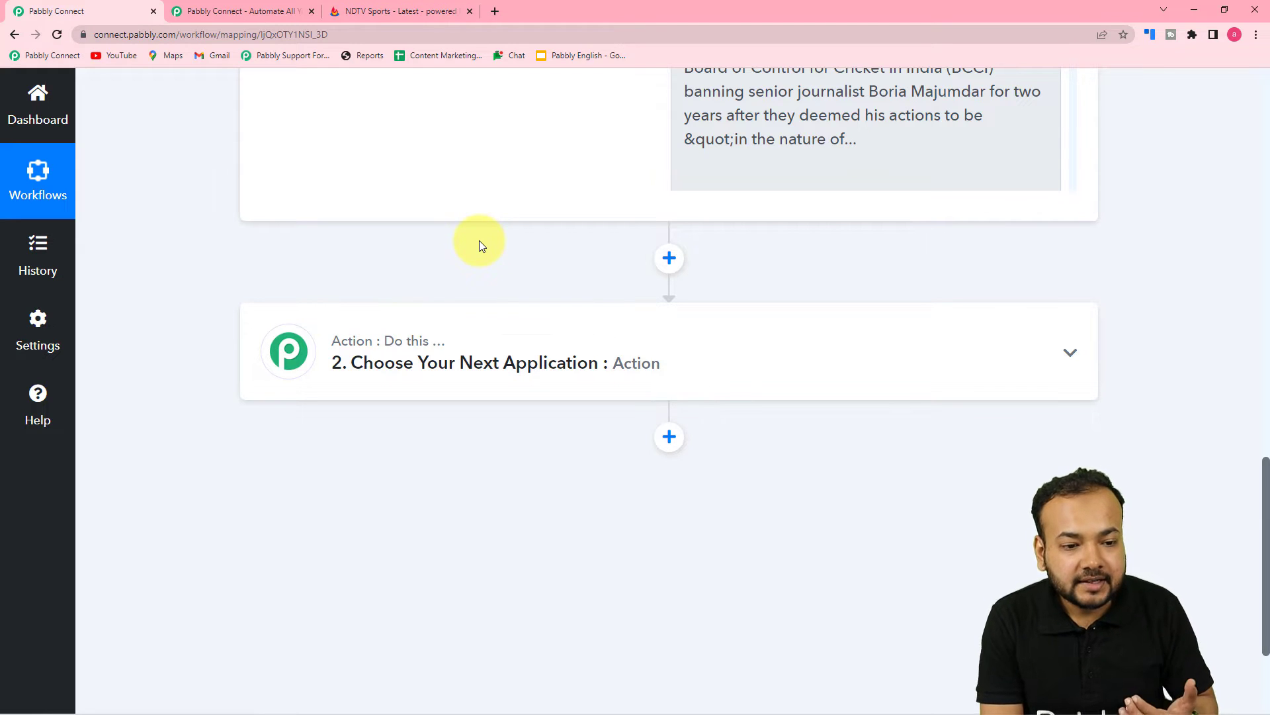
scroll(481, 246, up, 2)
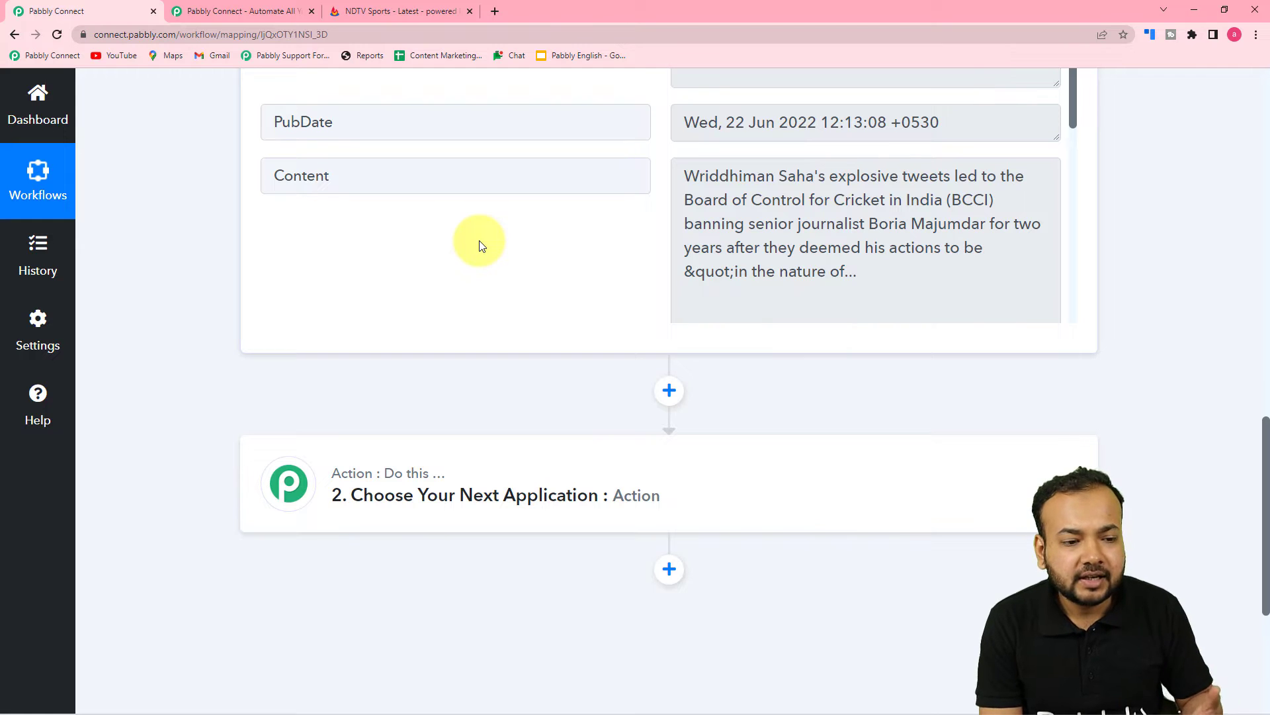
scroll(489, 255, up, 2)
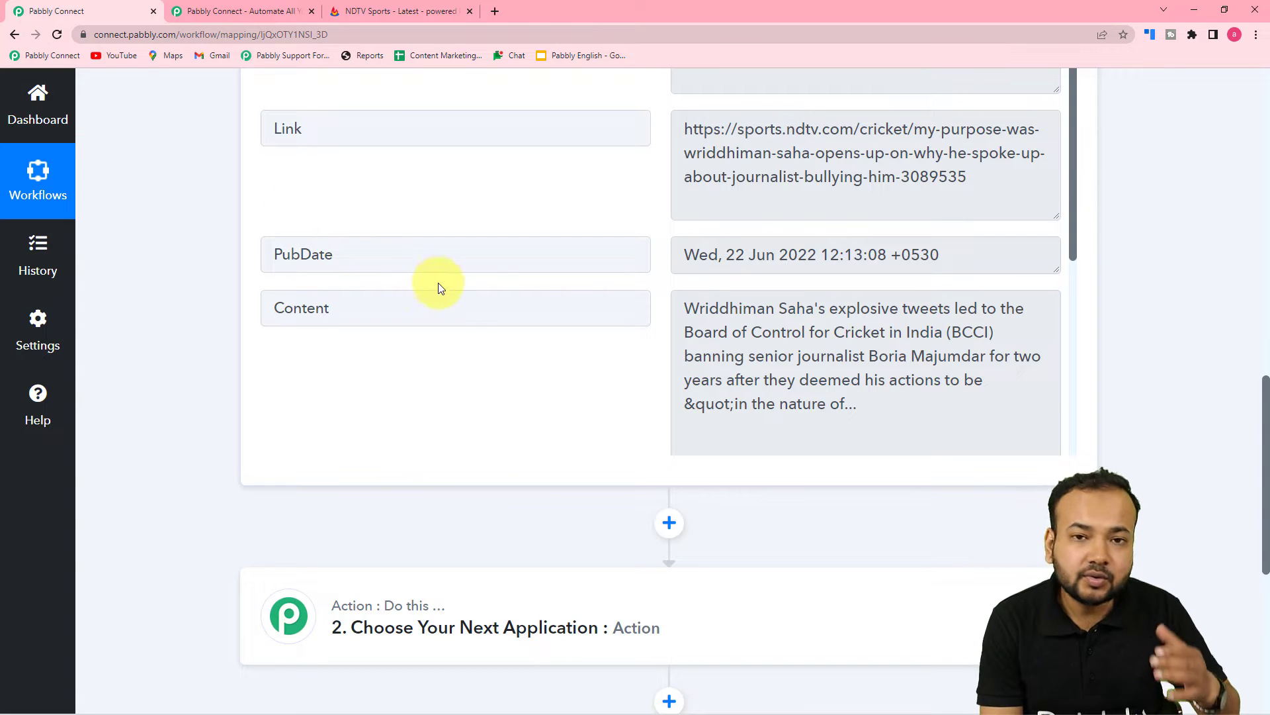
scroll(450, 319, down, 2)
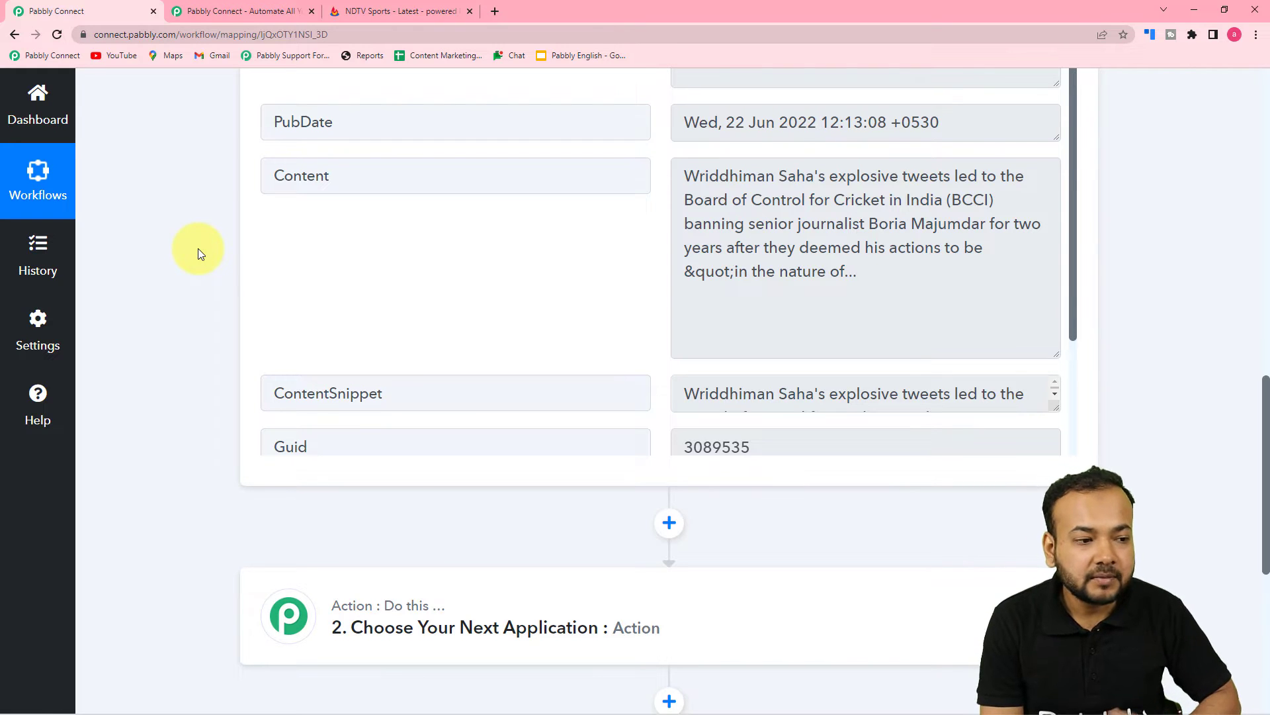
scroll(197, 248, down, 2)
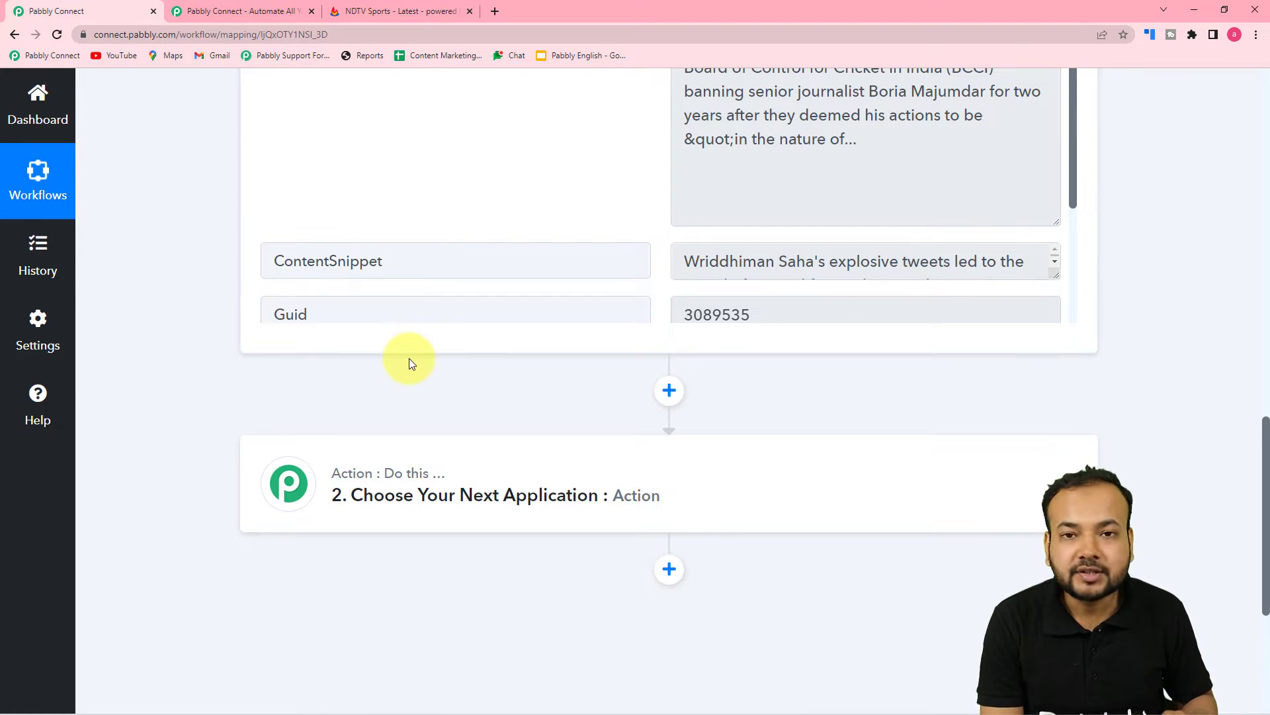
click(397, 501)
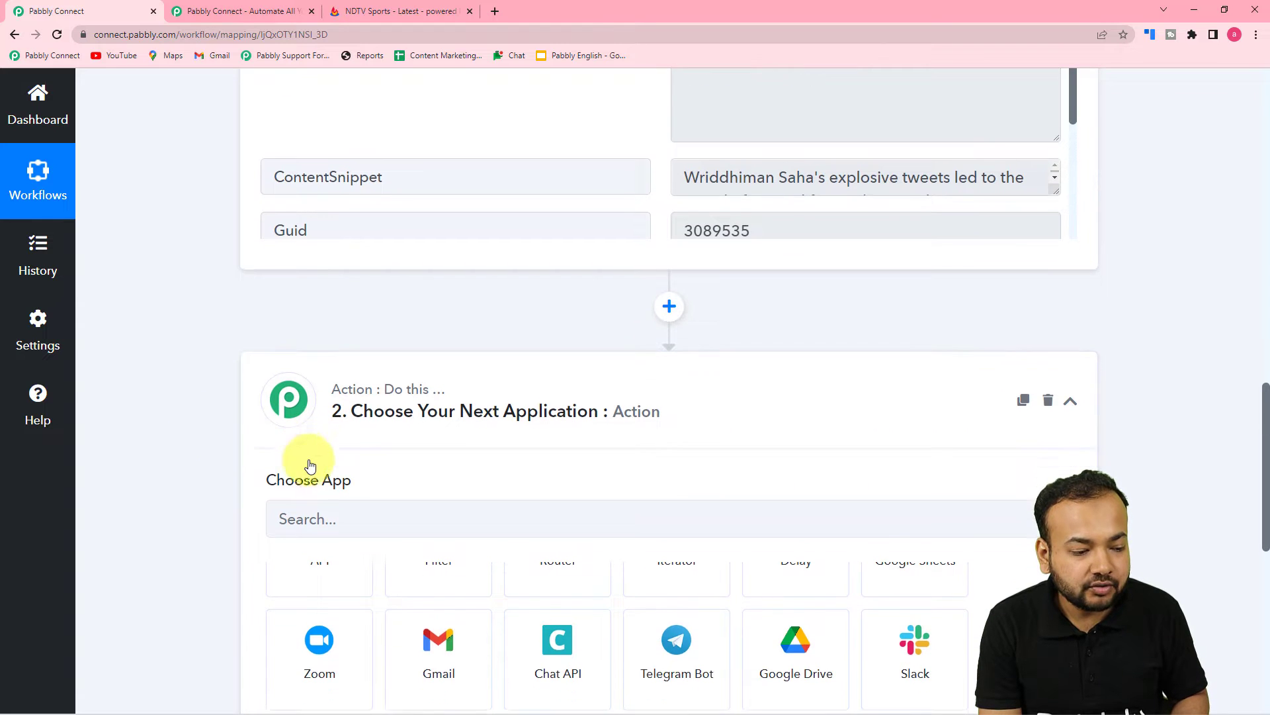
Search 'what' and select WhatsApp Cloud API as the action step's app
click(403, 344)
text(w)
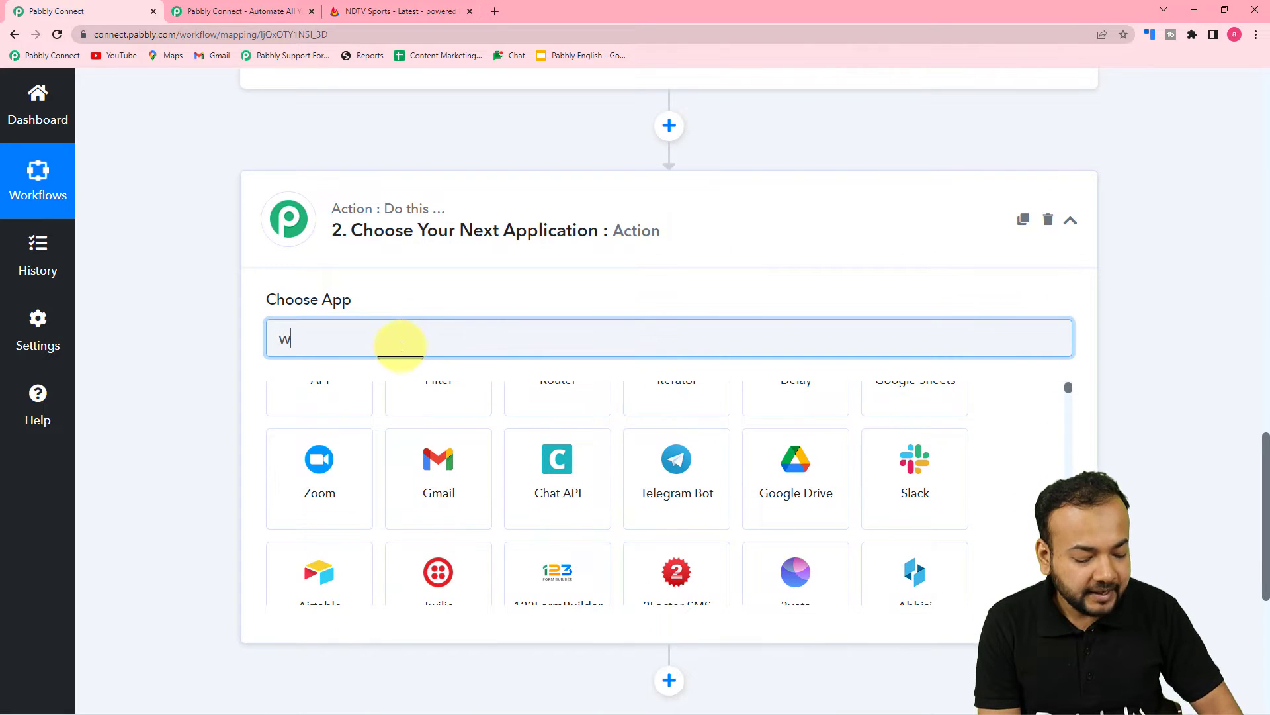
text(hat)
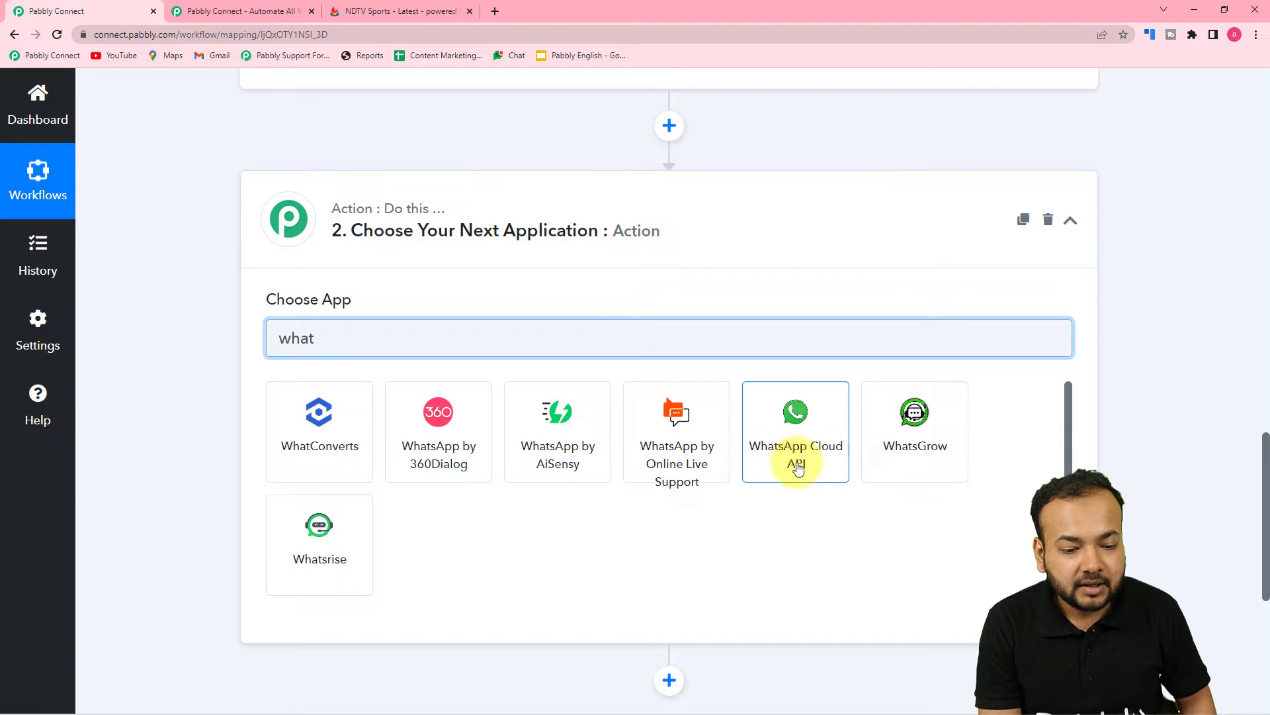
click(797, 462)
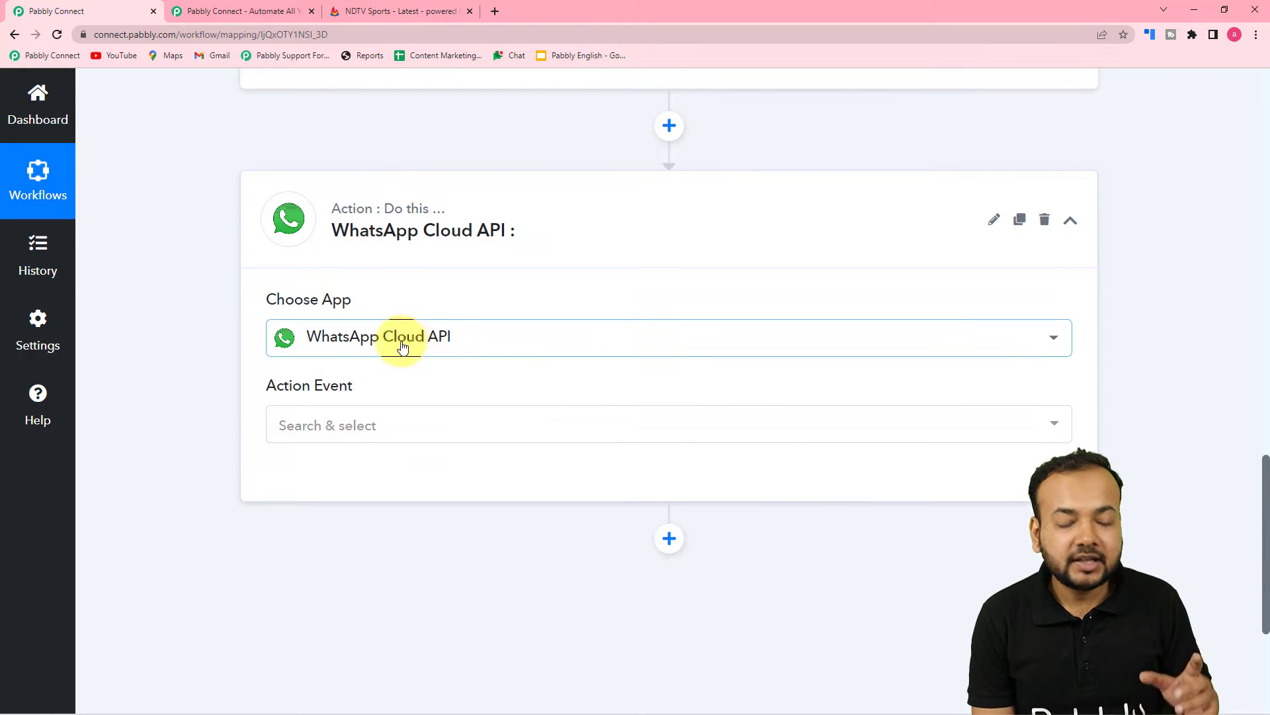
scroll(450, 363, down, 1)
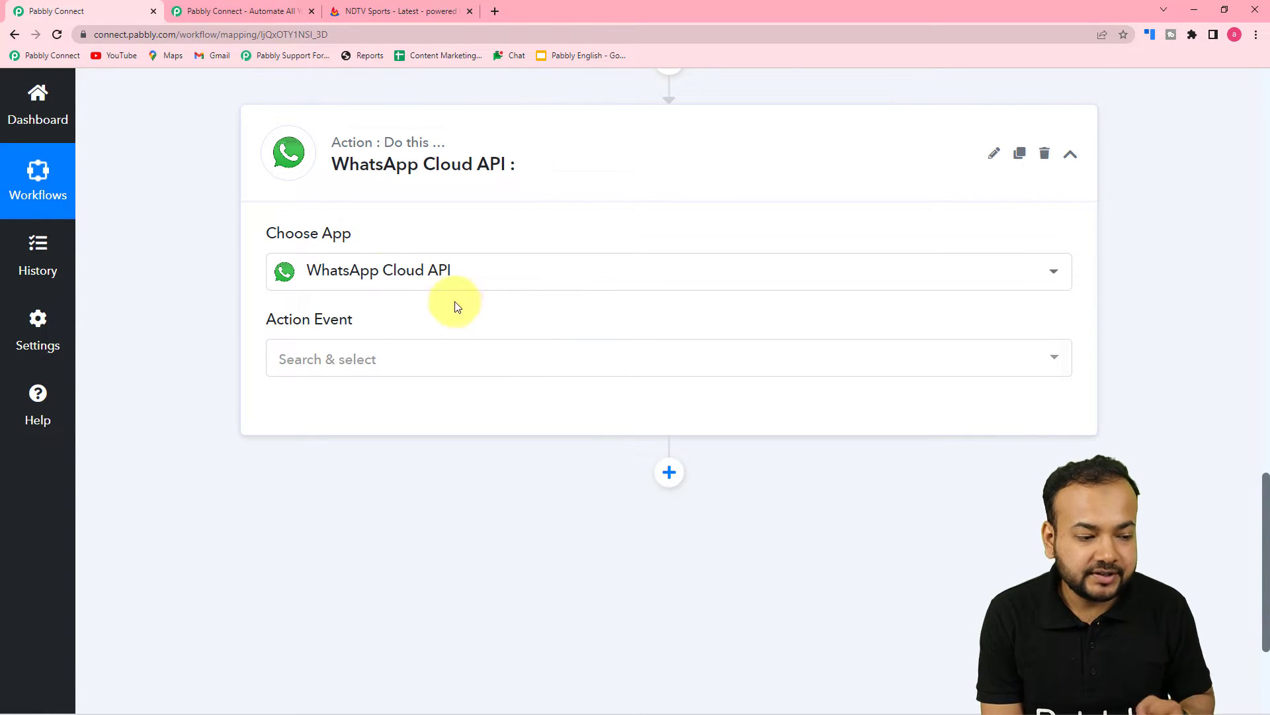
Choose Send Template Message as the action event, connect, and select Add New Connection
click(343, 367)
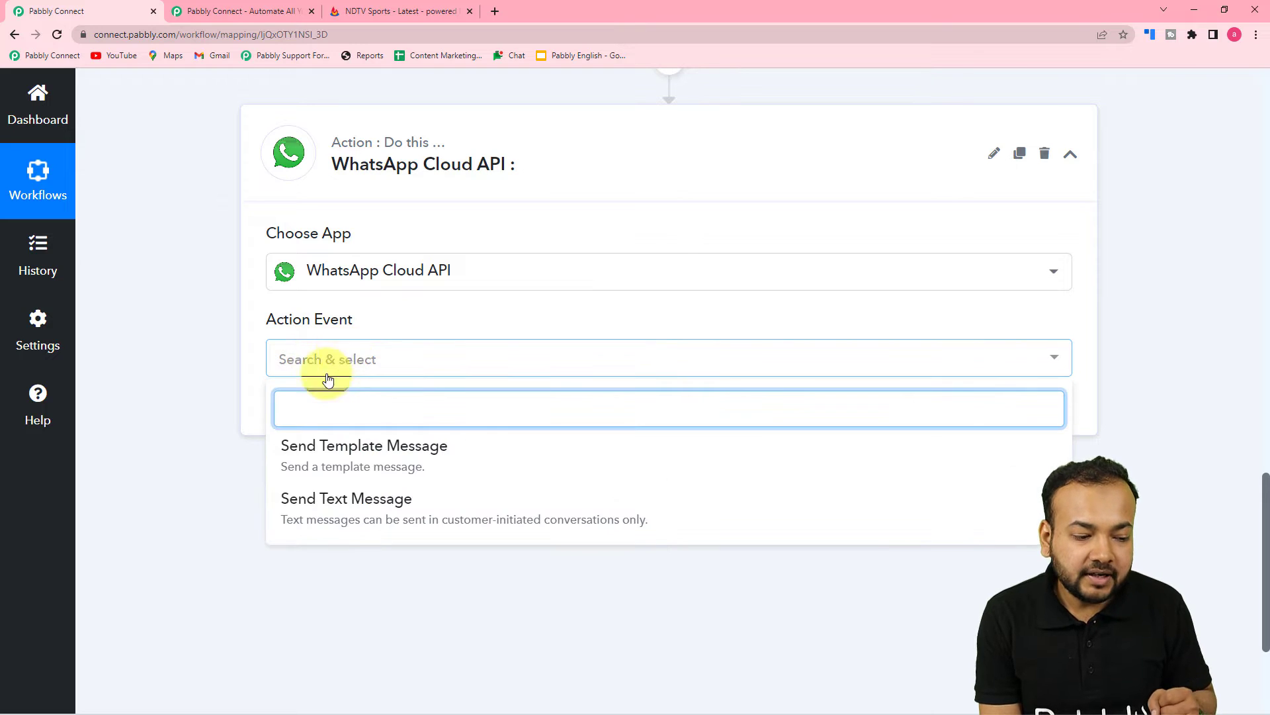
click(357, 466)
click(285, 424)
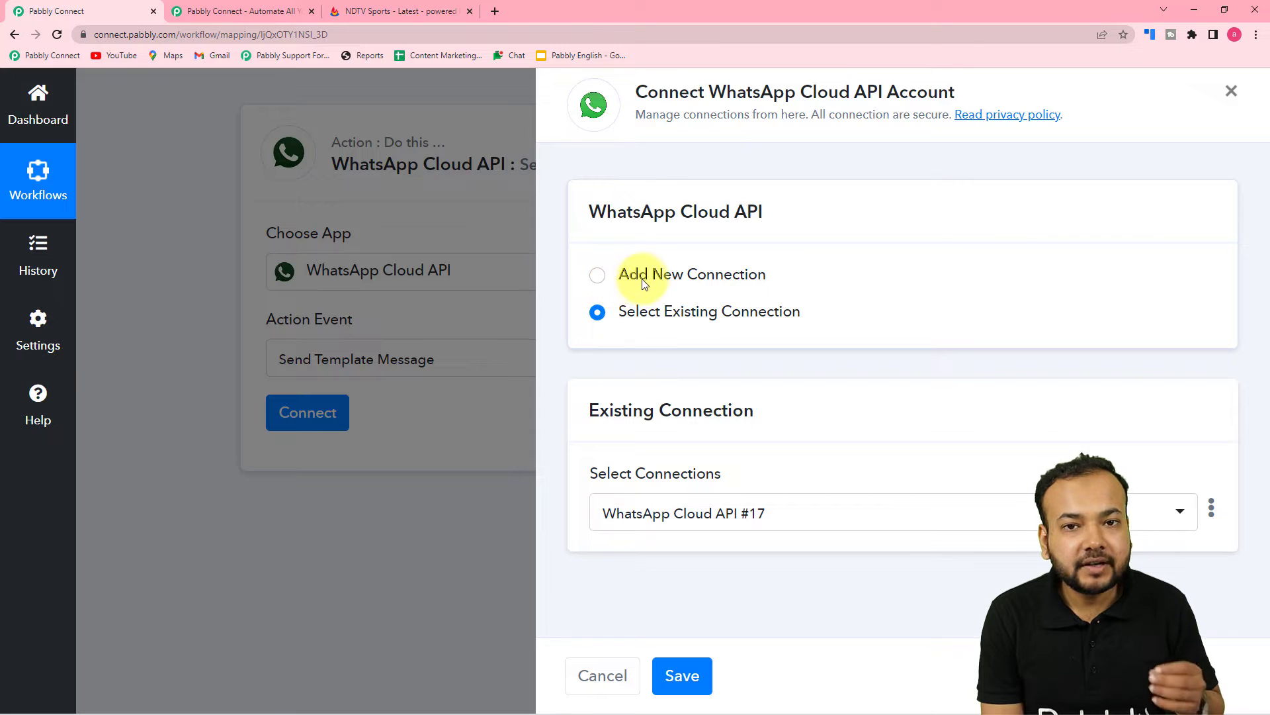
click(600, 275)
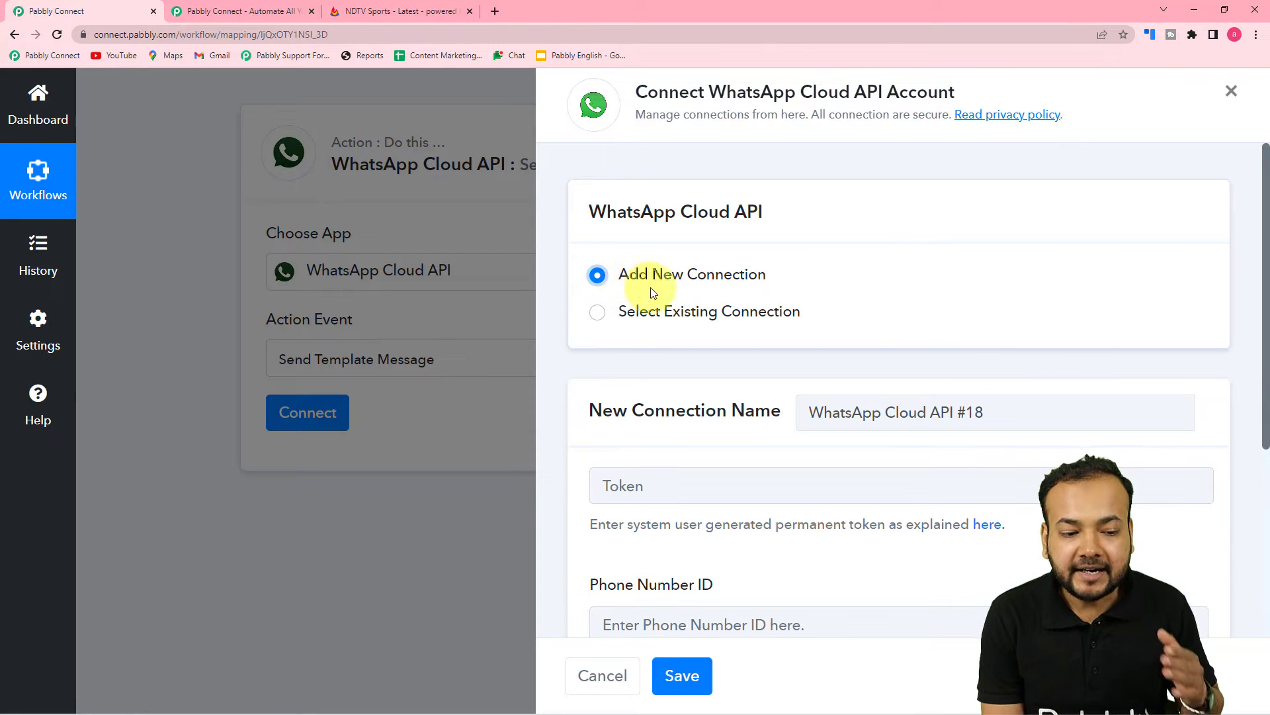
scroll(762, 291, down, 2)
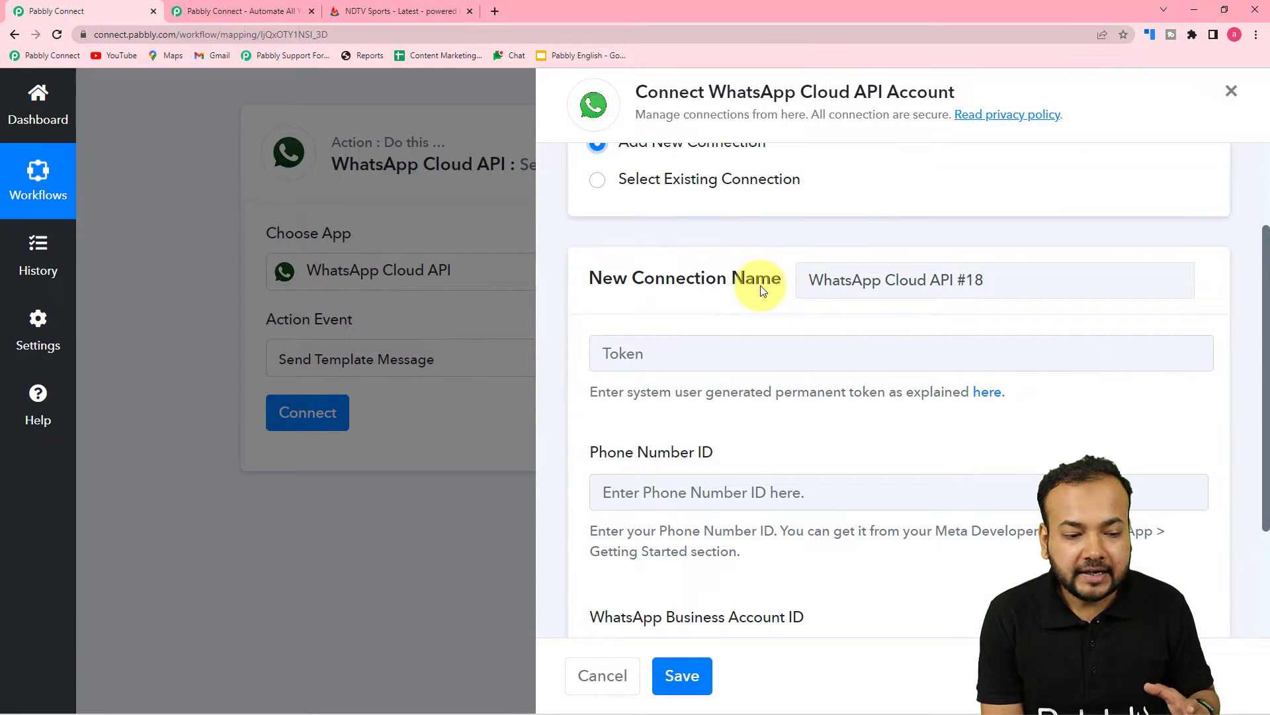
scroll(760, 288, down, 2)
scroll(761, 287, up, 3)
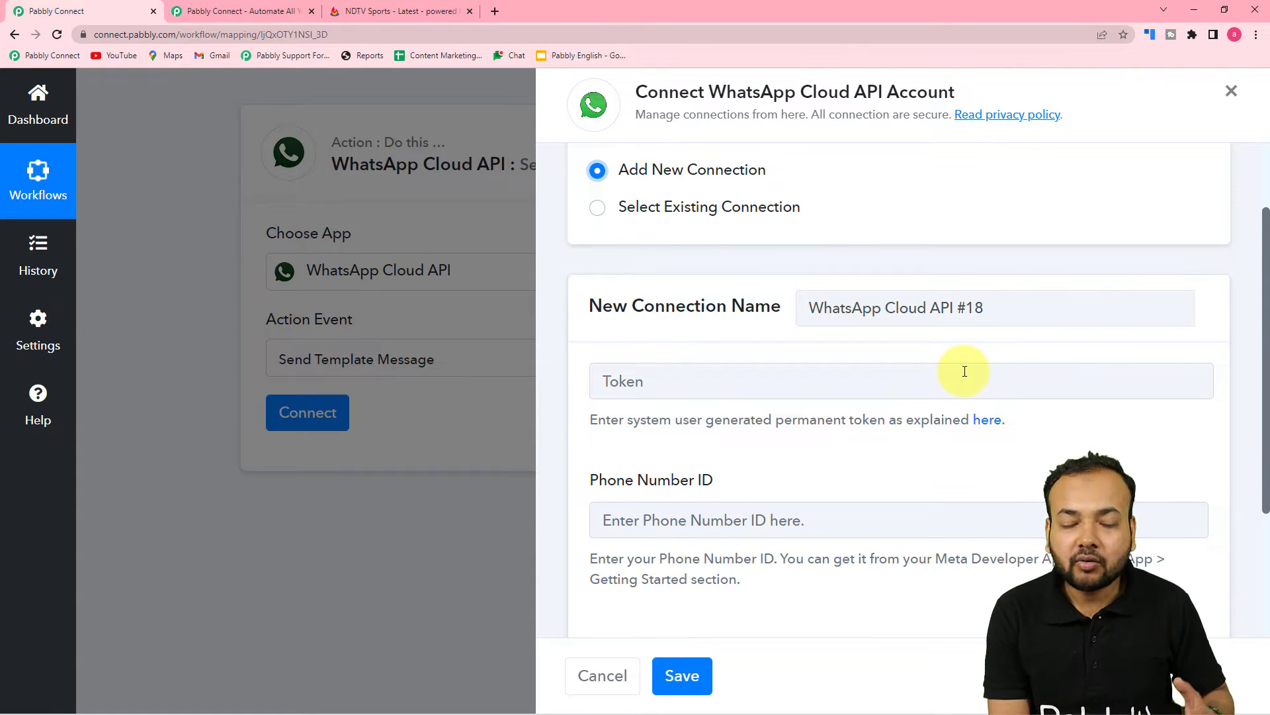
scroll(959, 368, down, 2)
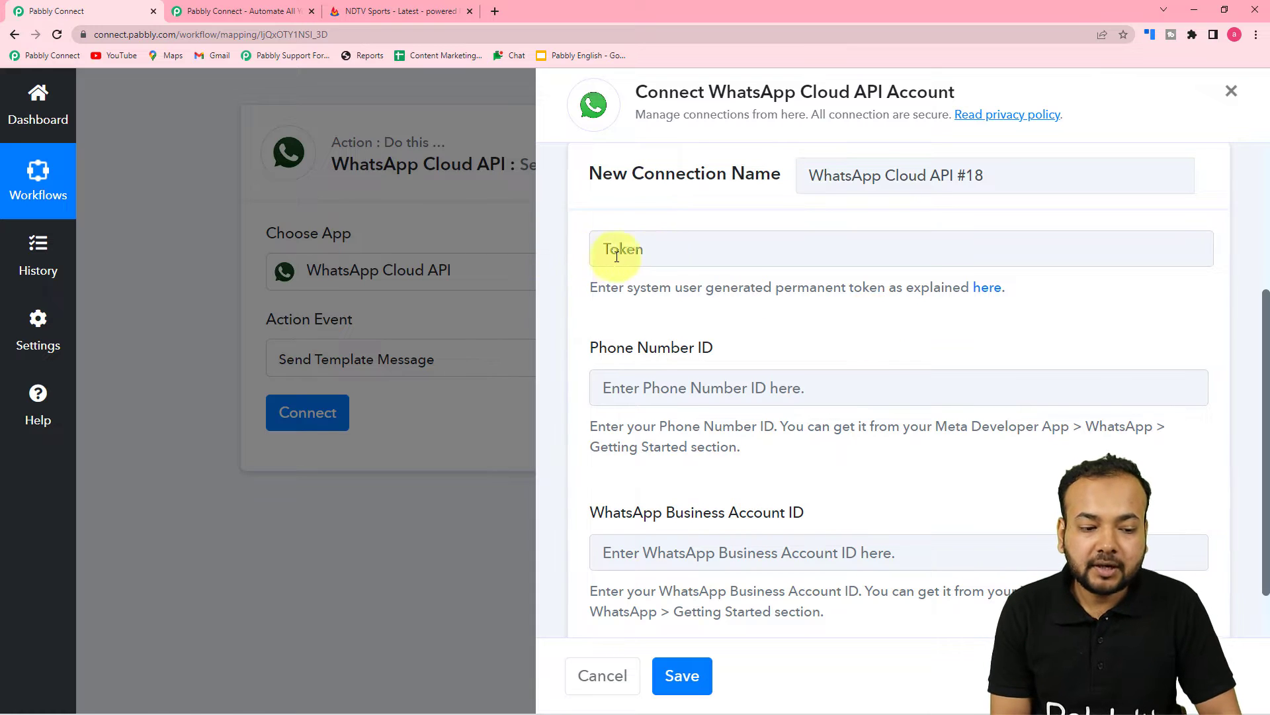
scroll(675, 291, down, 1)
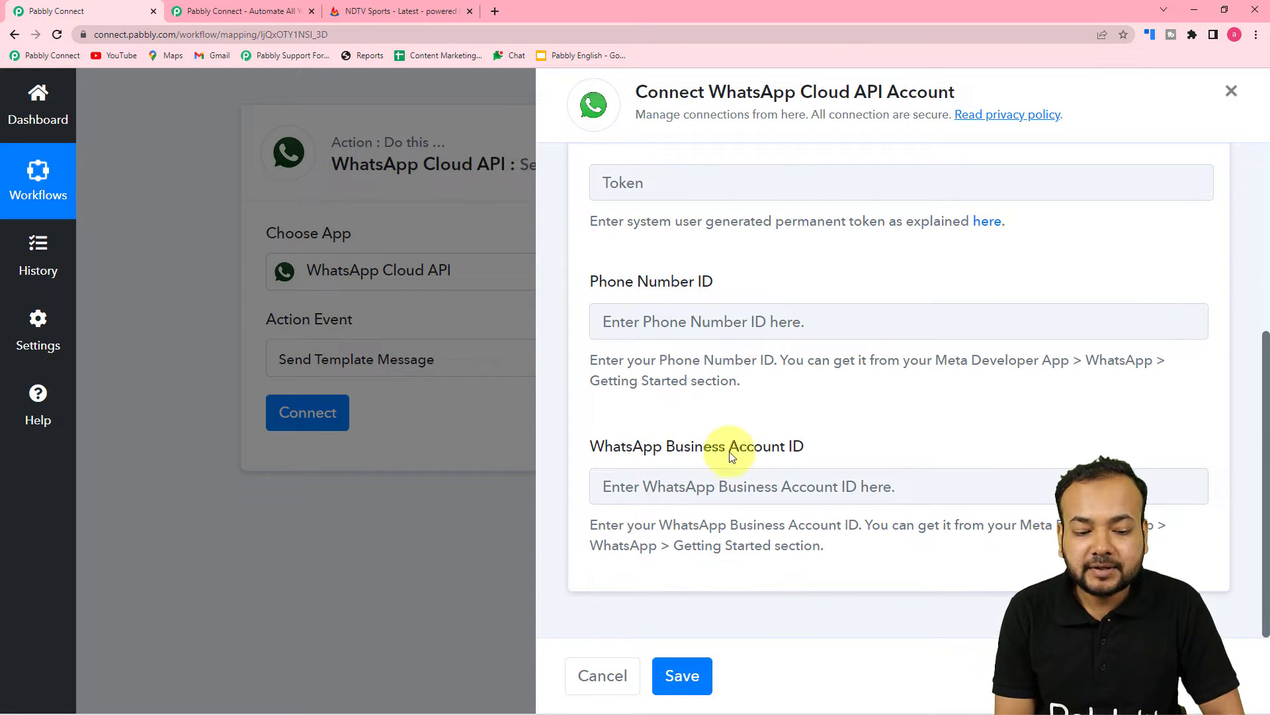
scroll(880, 457, up, 2)
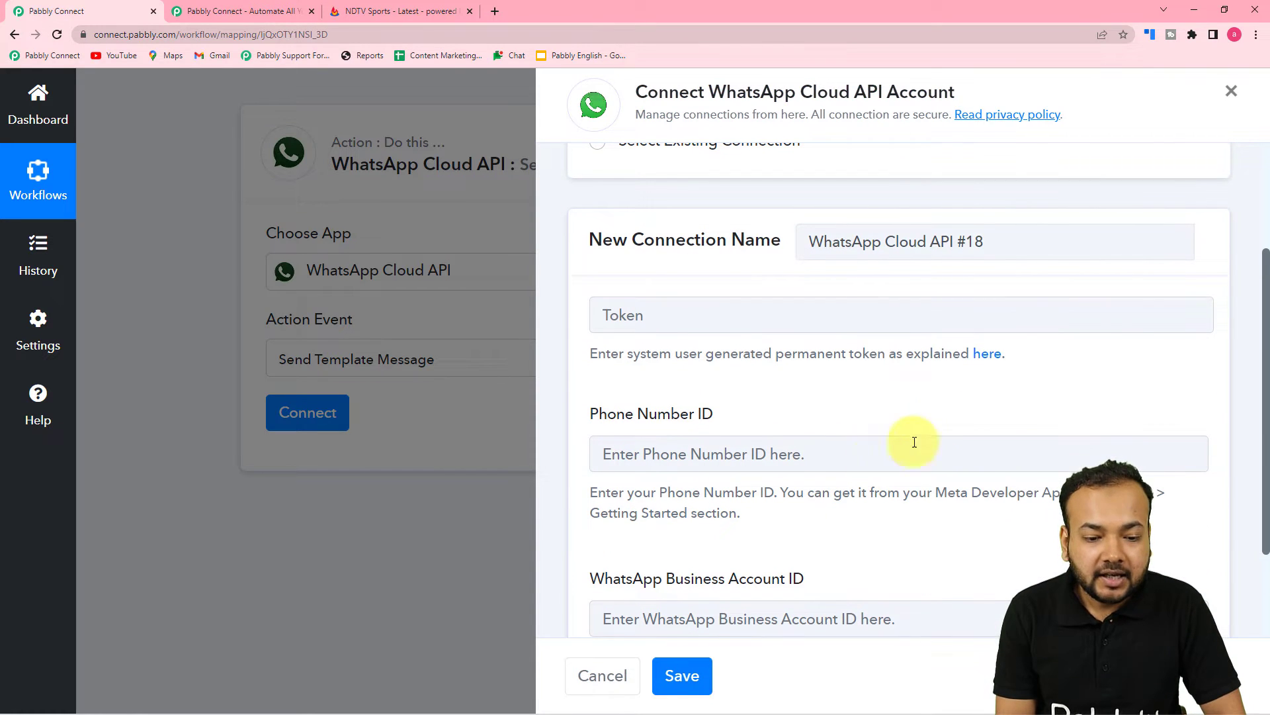
Read the Pabbly Forum permanent-token guide, then view the MyConnectMsg App dashboard in Meta for Developers
click(990, 363)
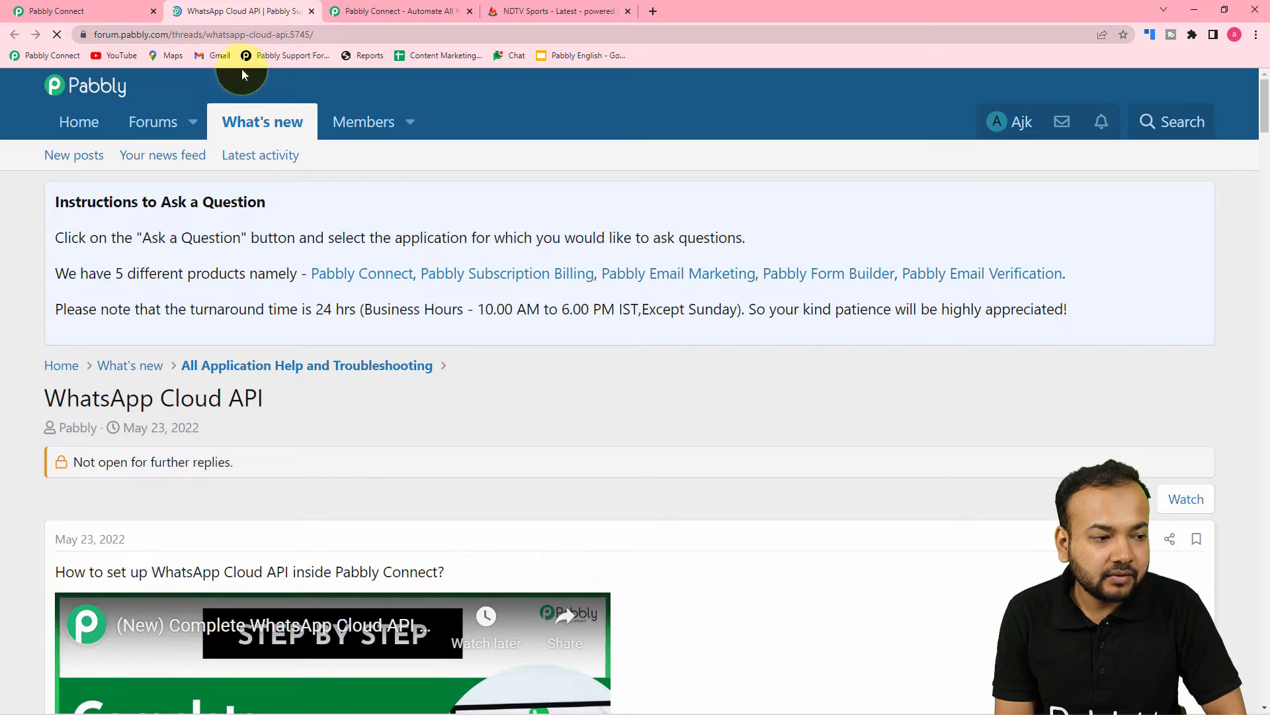
scroll(414, 209, down, 4)
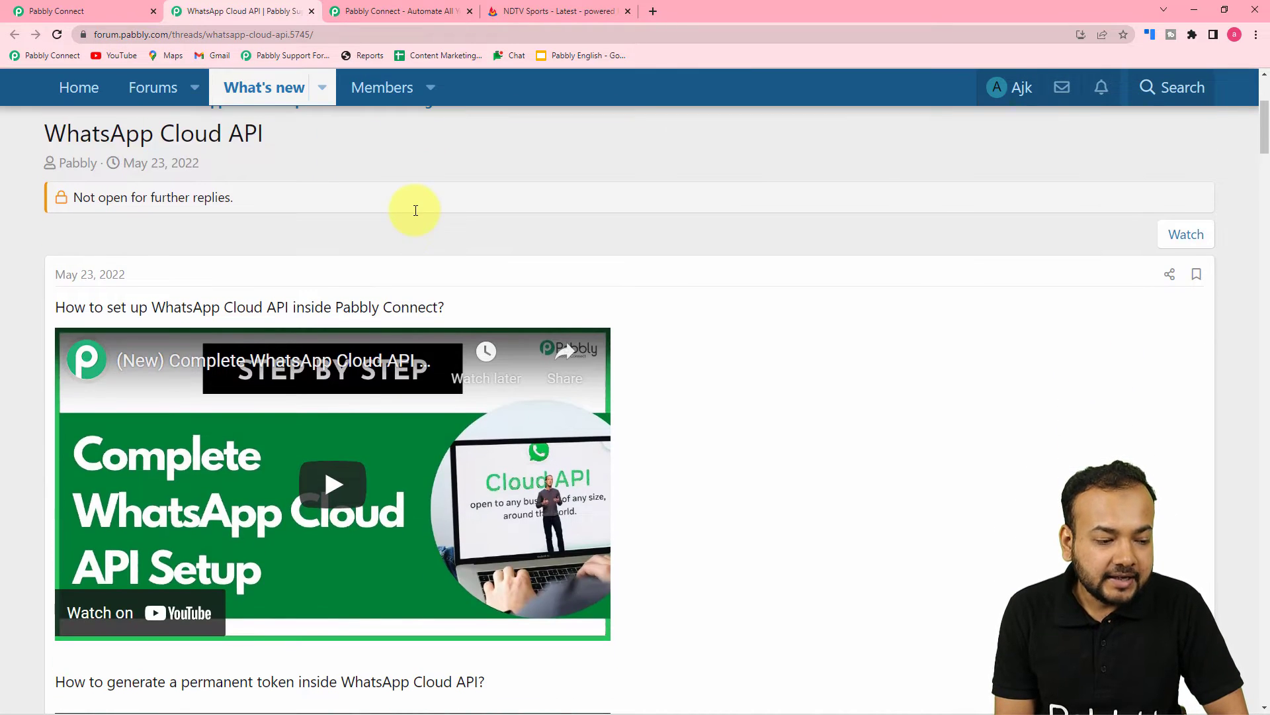
scroll(414, 210, down, 2)
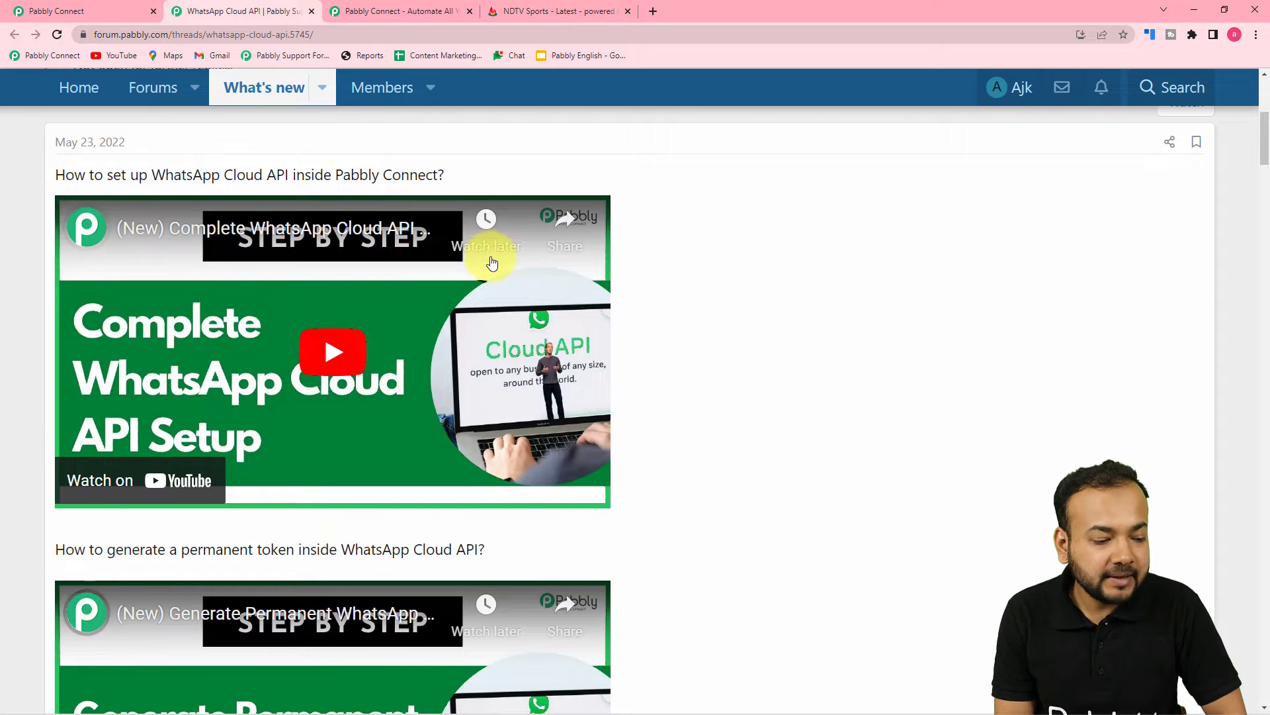
scroll(309, 257, down, 5)
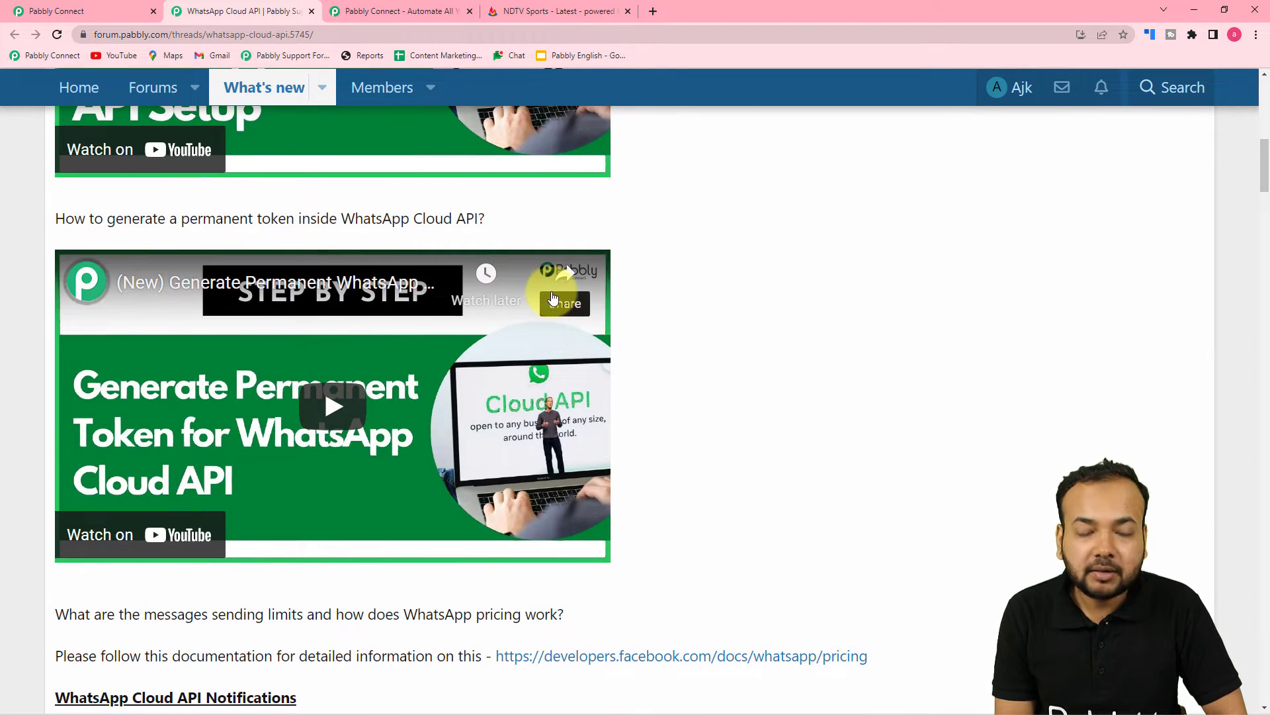
scroll(471, 316, down, 3)
scroll(472, 315, down, 4)
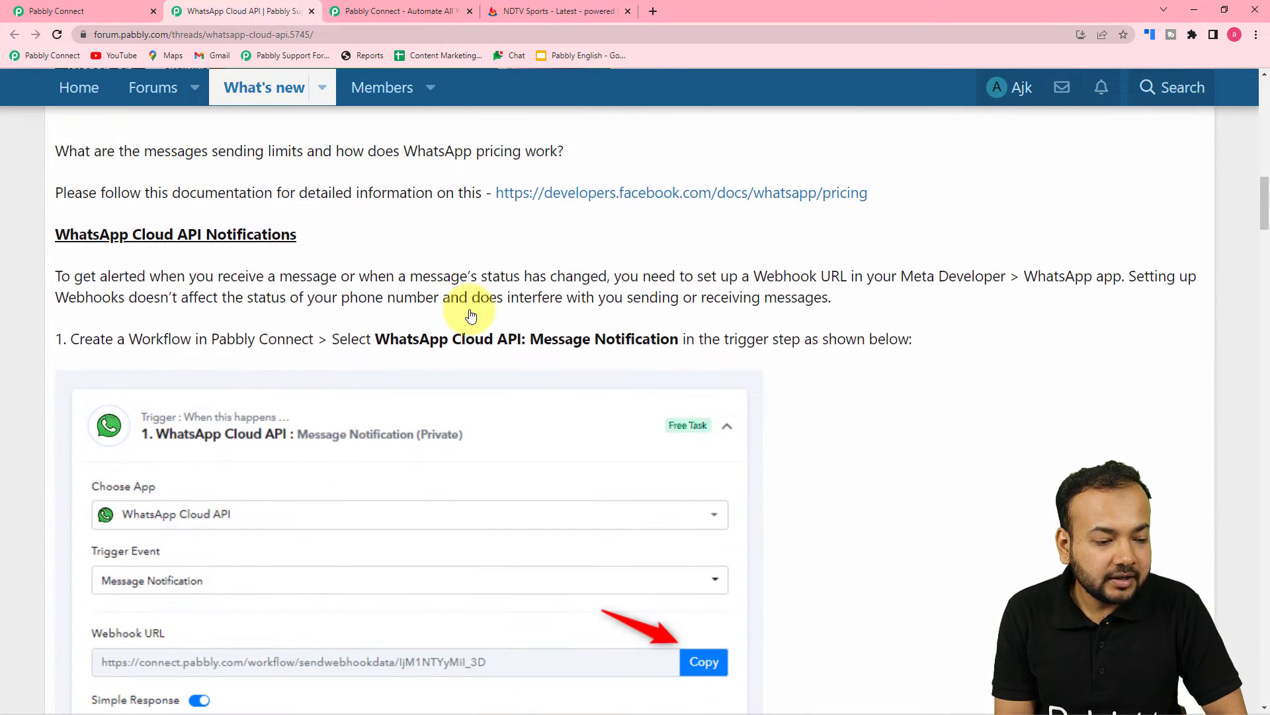
scroll(275, 397, down, 2)
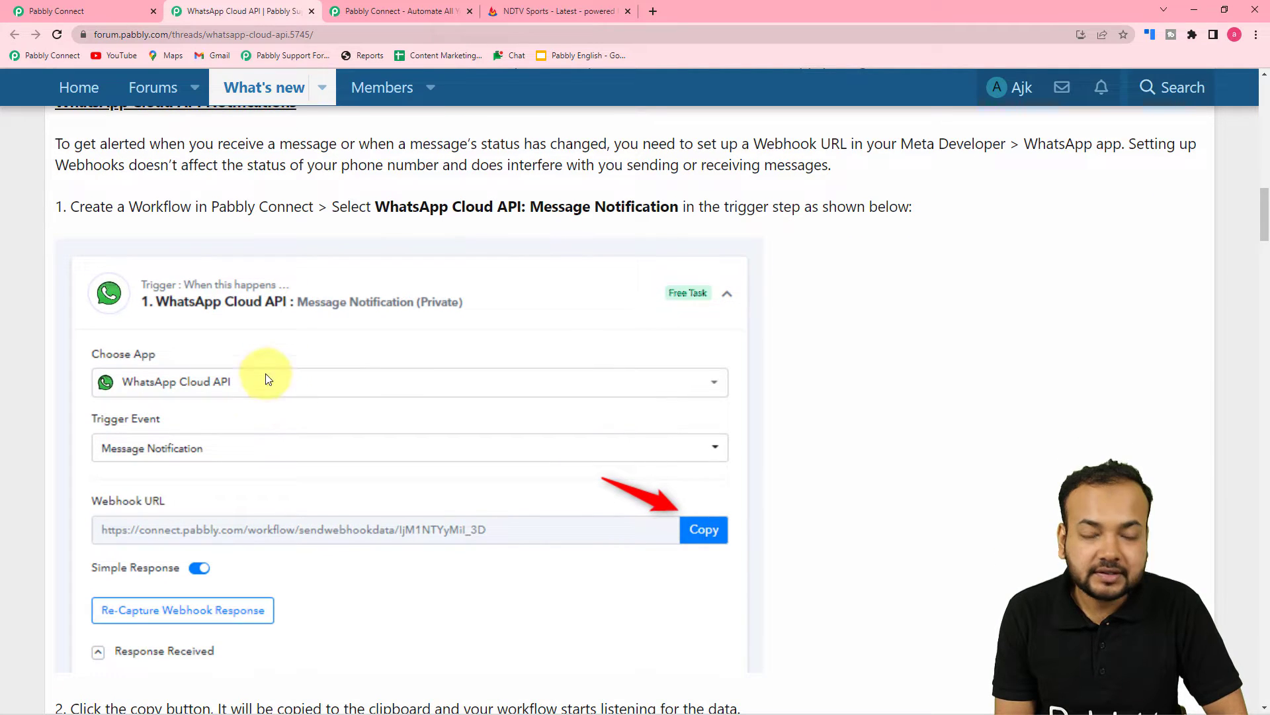
scroll(230, 352, down, 10)
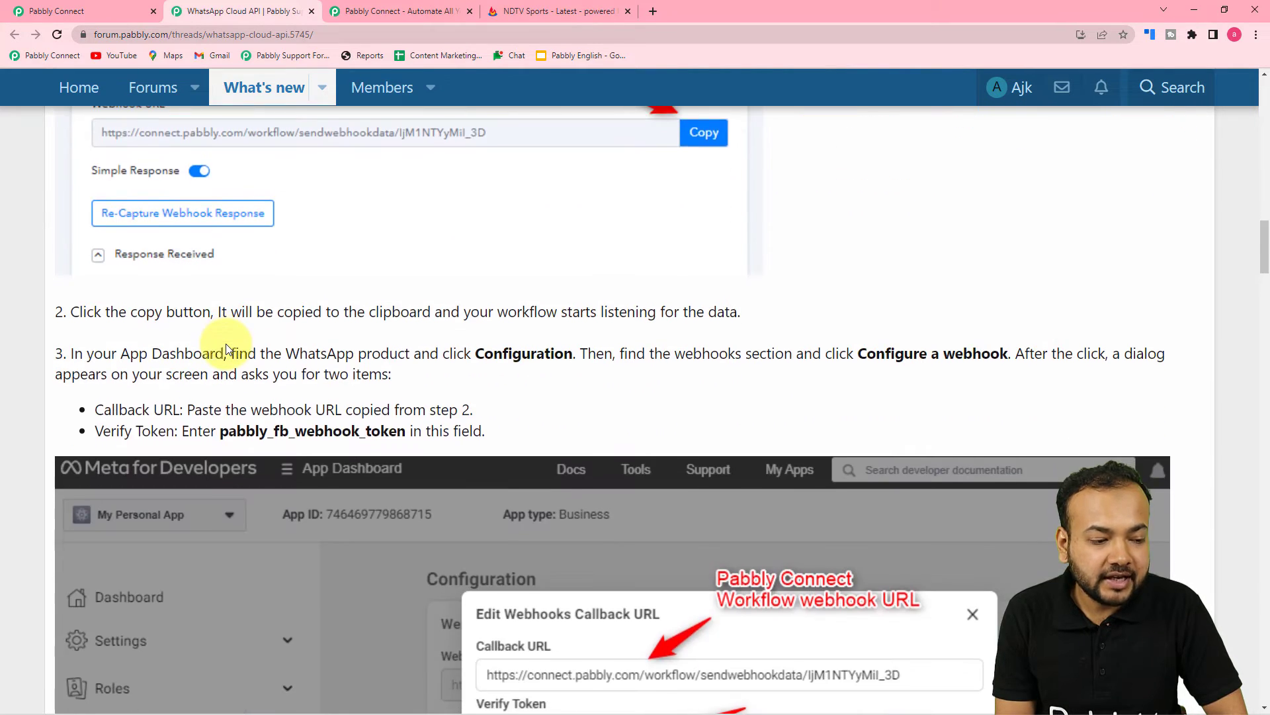
scroll(232, 351, down, 5)
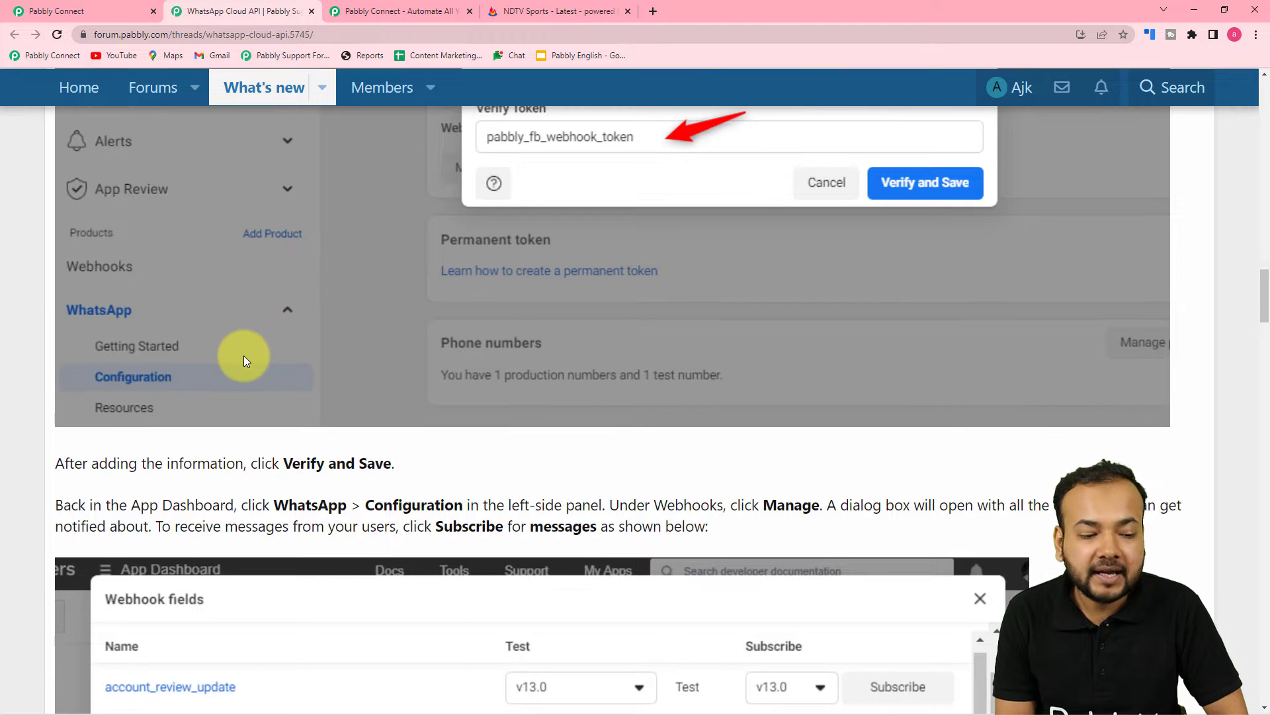
scroll(243, 355, down, 9)
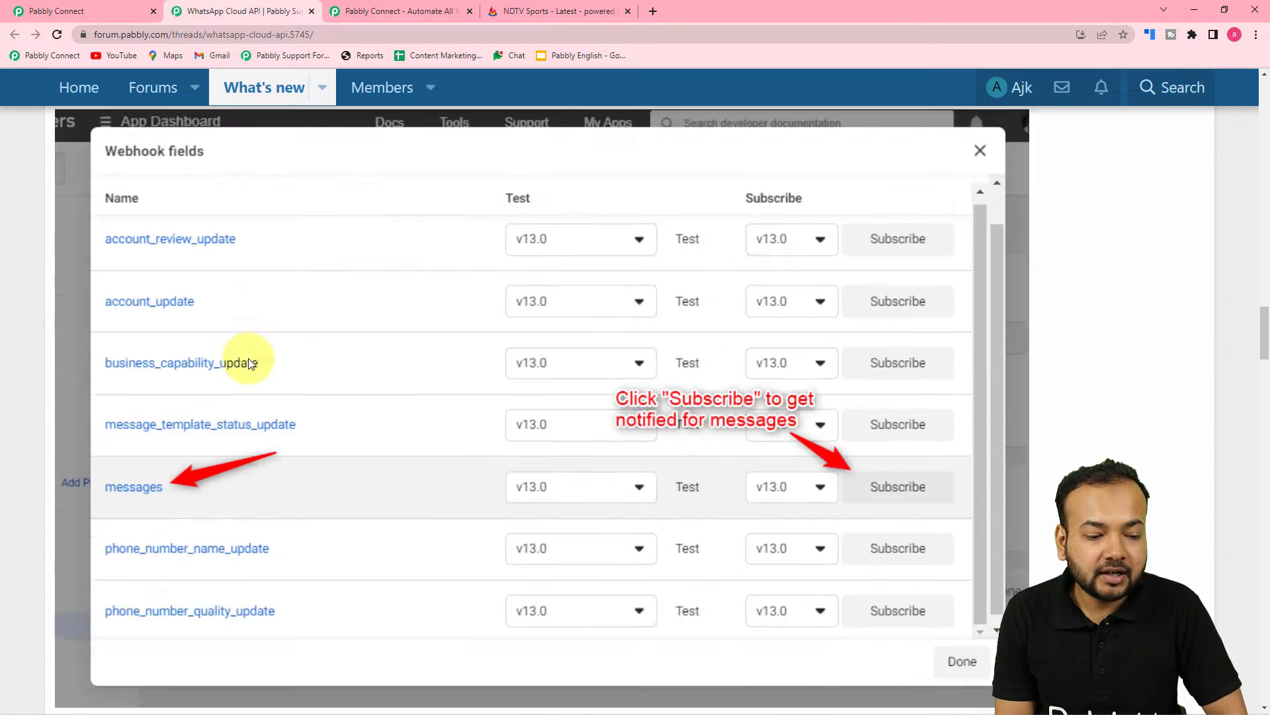
scroll(248, 358, down, 20)
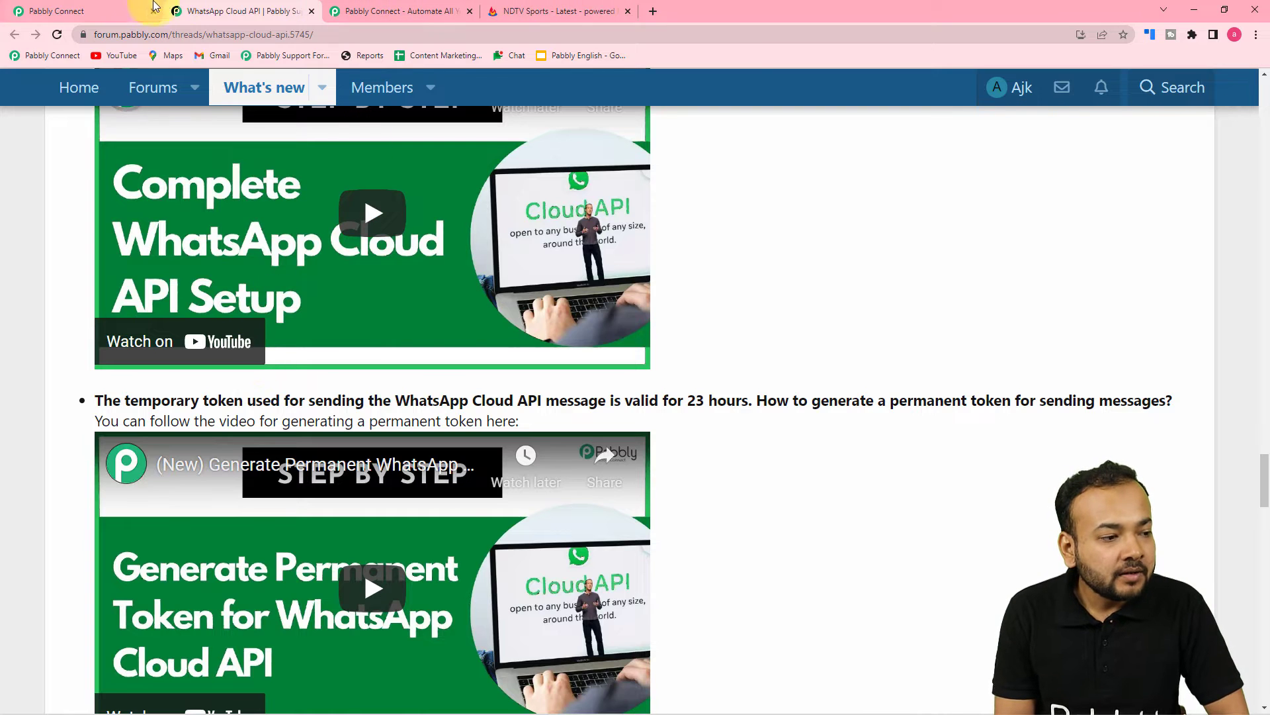
click(114, 9)
scroll(694, 433, down, 2)
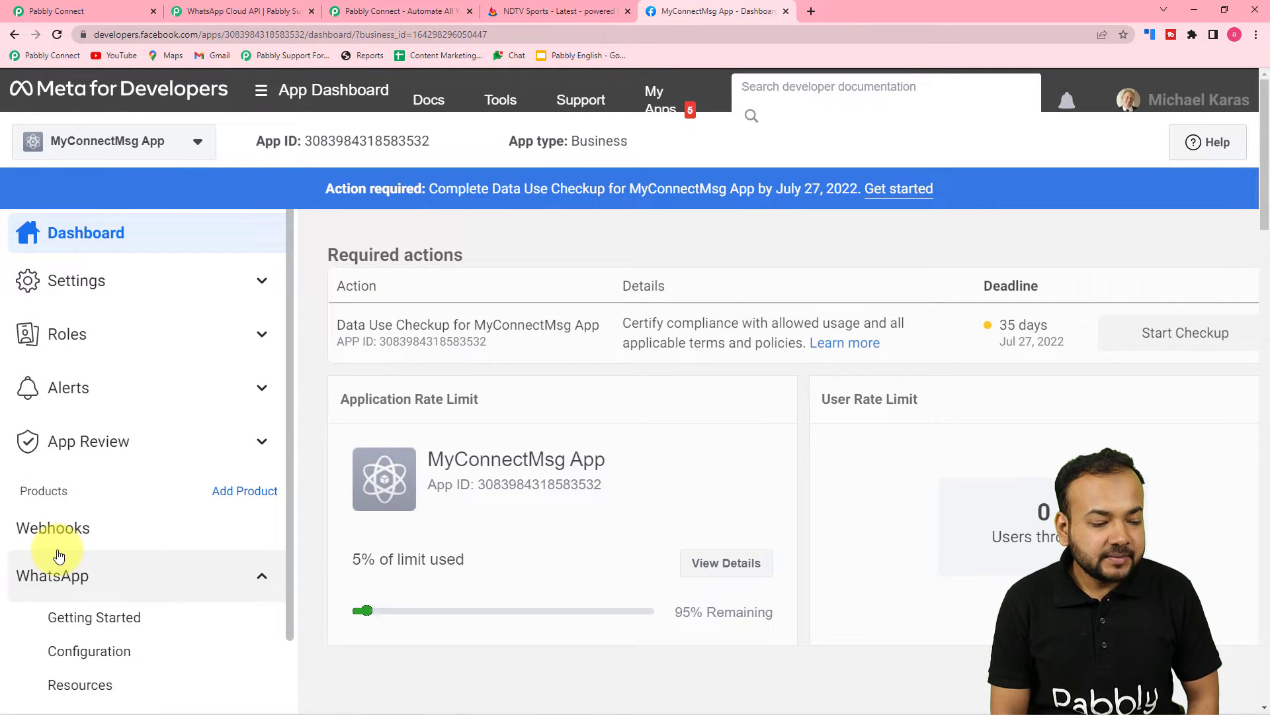
View the Meta app's WhatsApp Getting Started page against the forum guide, then return to the Connect dialog
scroll(59, 554, down, 1)
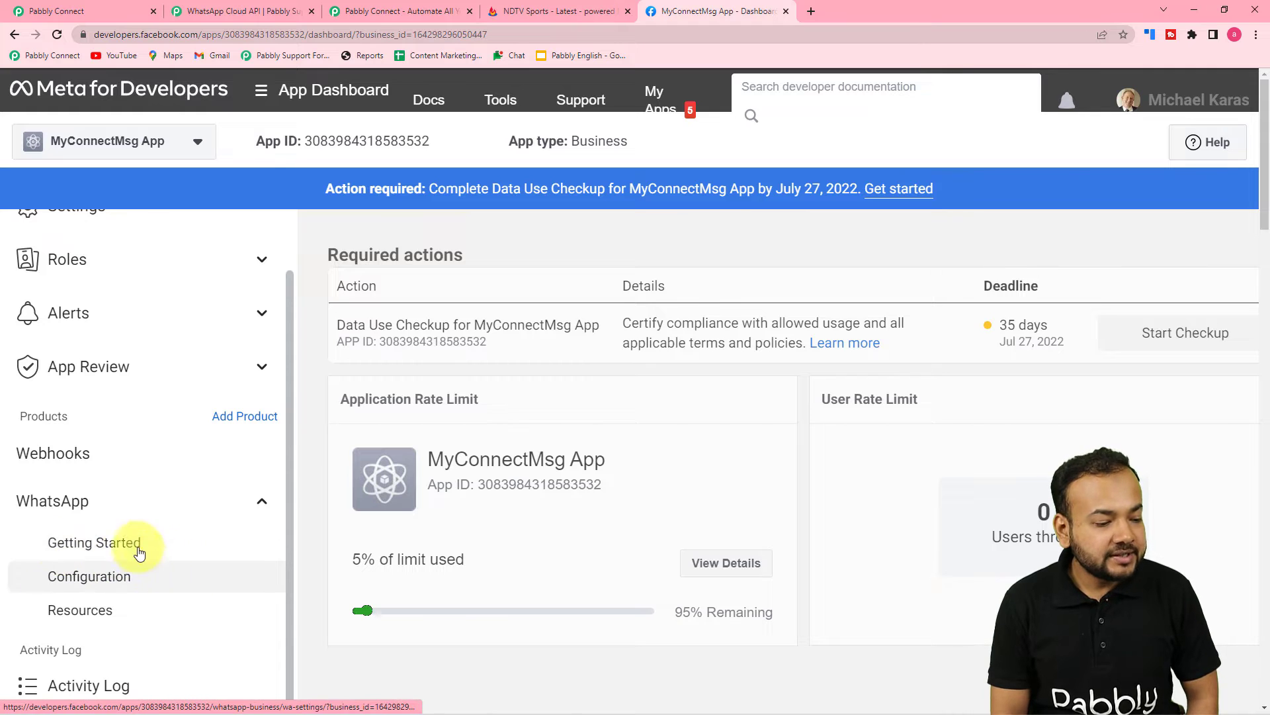
click(100, 548)
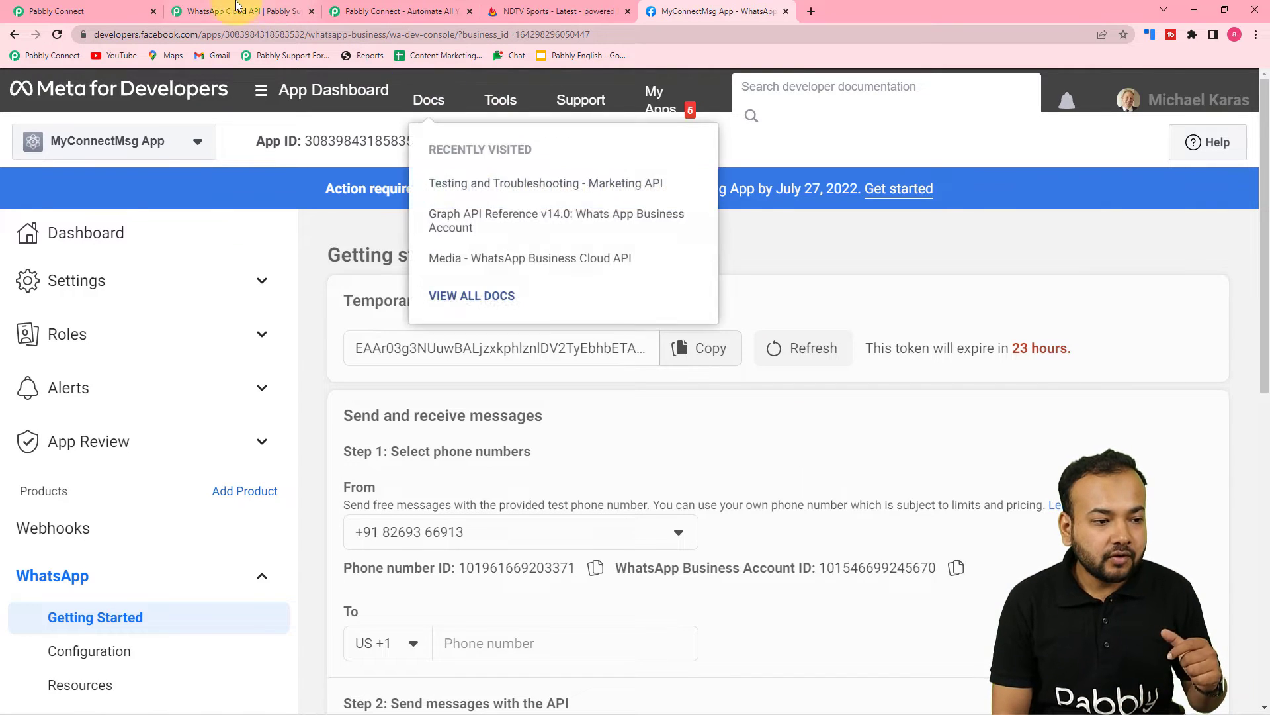
click(239, 11)
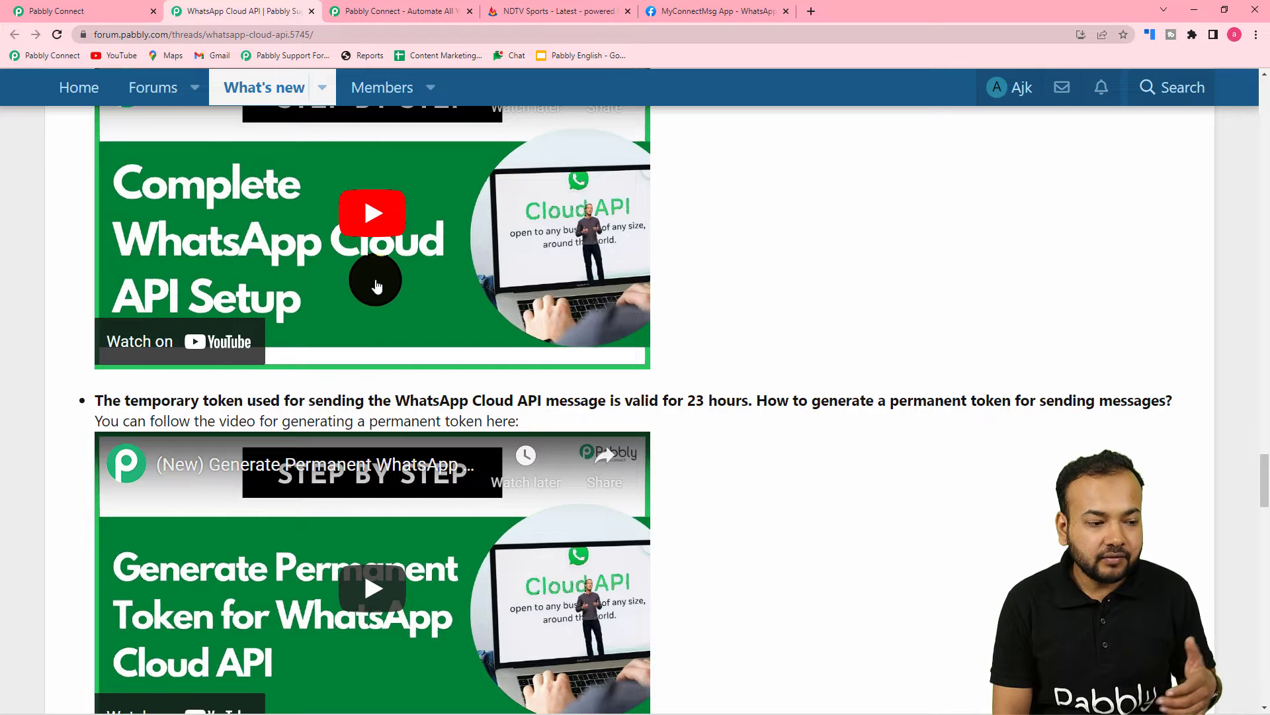
scroll(250, 543, down, 2)
scroll(250, 544, down, 1)
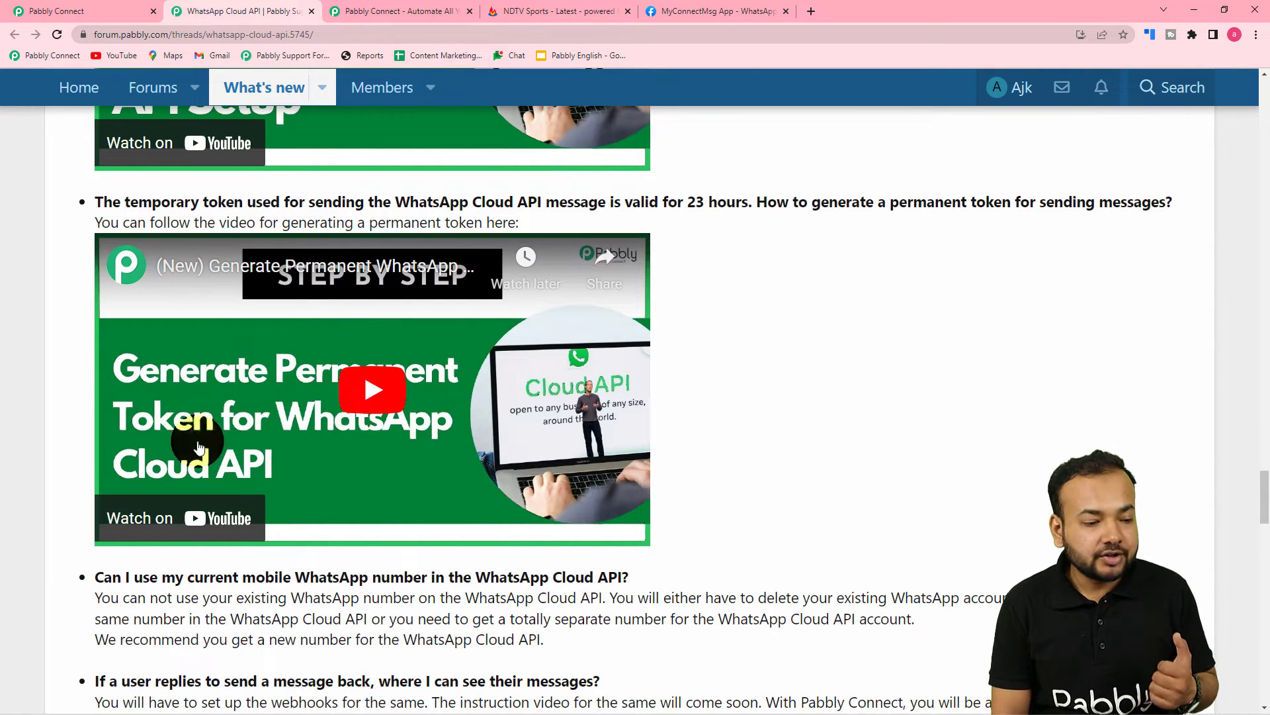
click(679, 14)
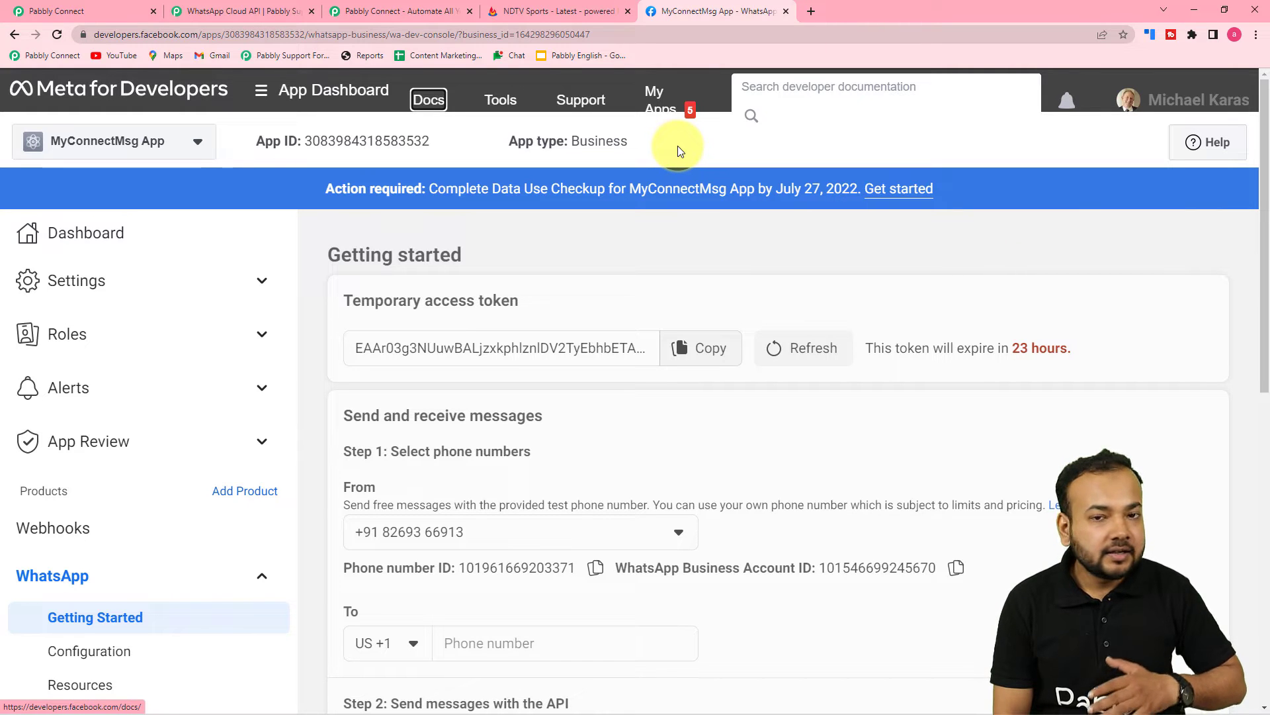
click(57, 11)
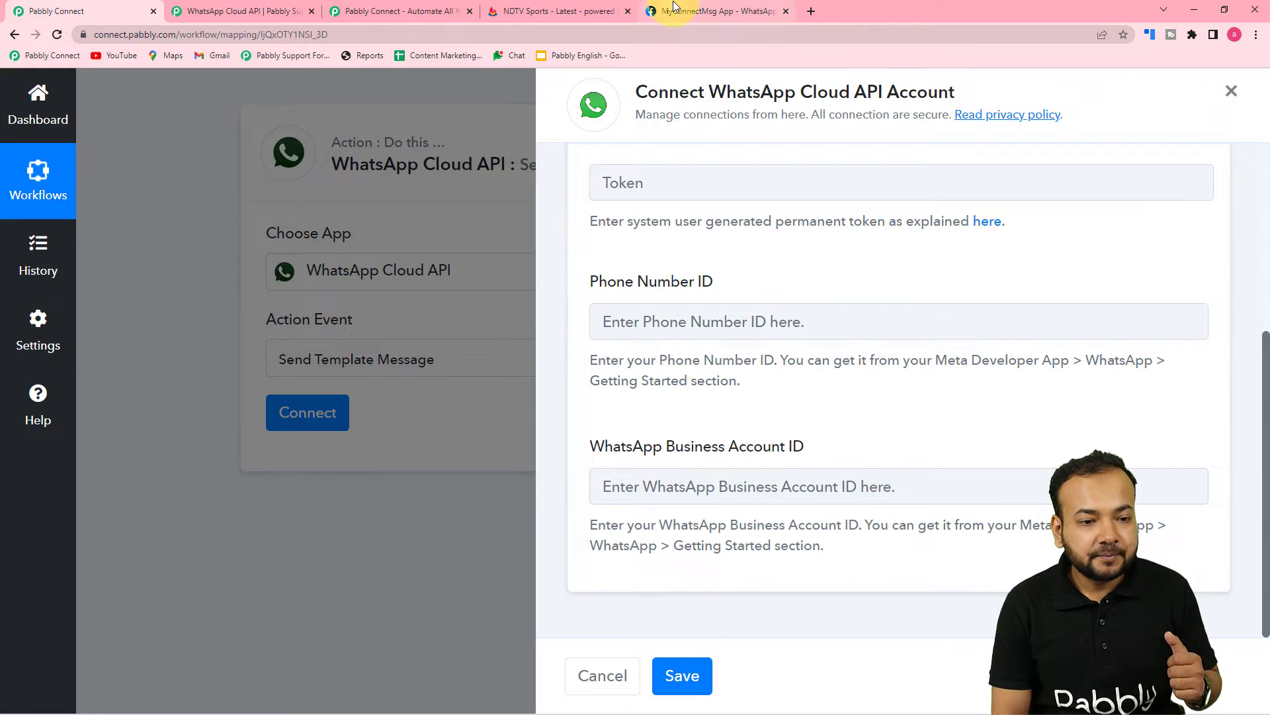
Paste the Phone number ID from Meta's Getting Started page into the Phone Number ID field
click(728, 11)
scroll(766, 306, down, 1)
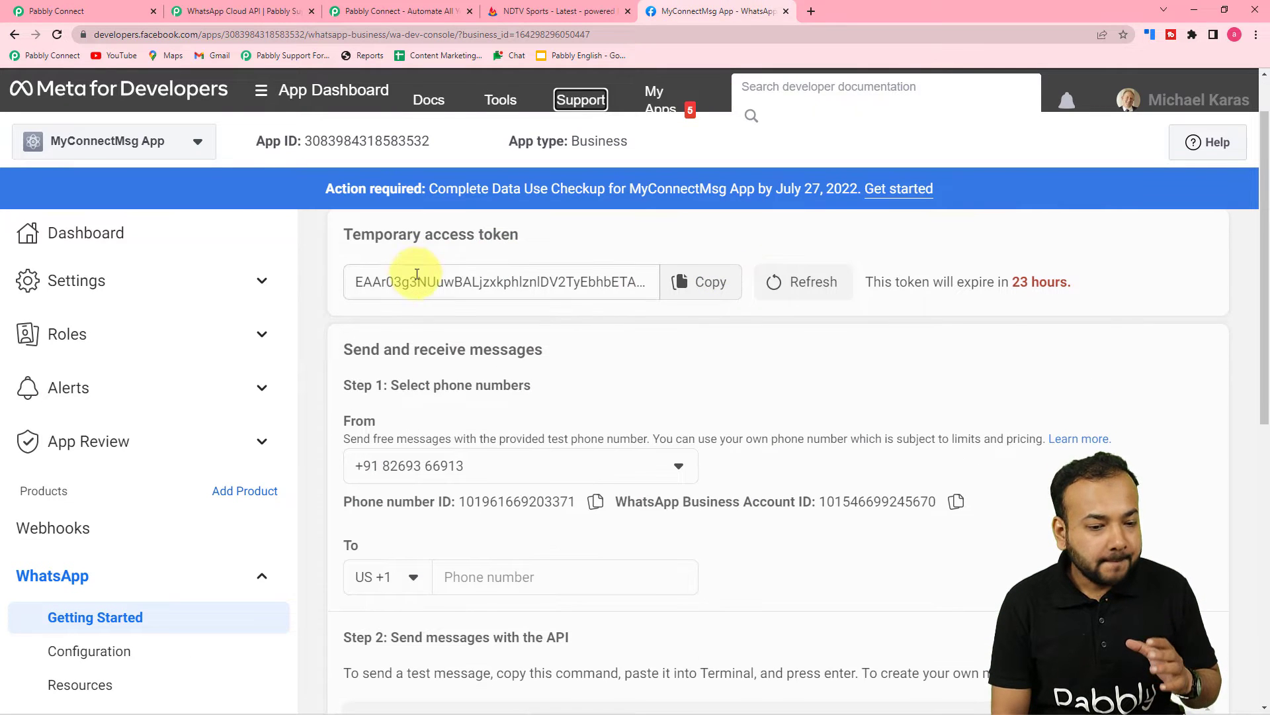
scroll(527, 320, down, 2)
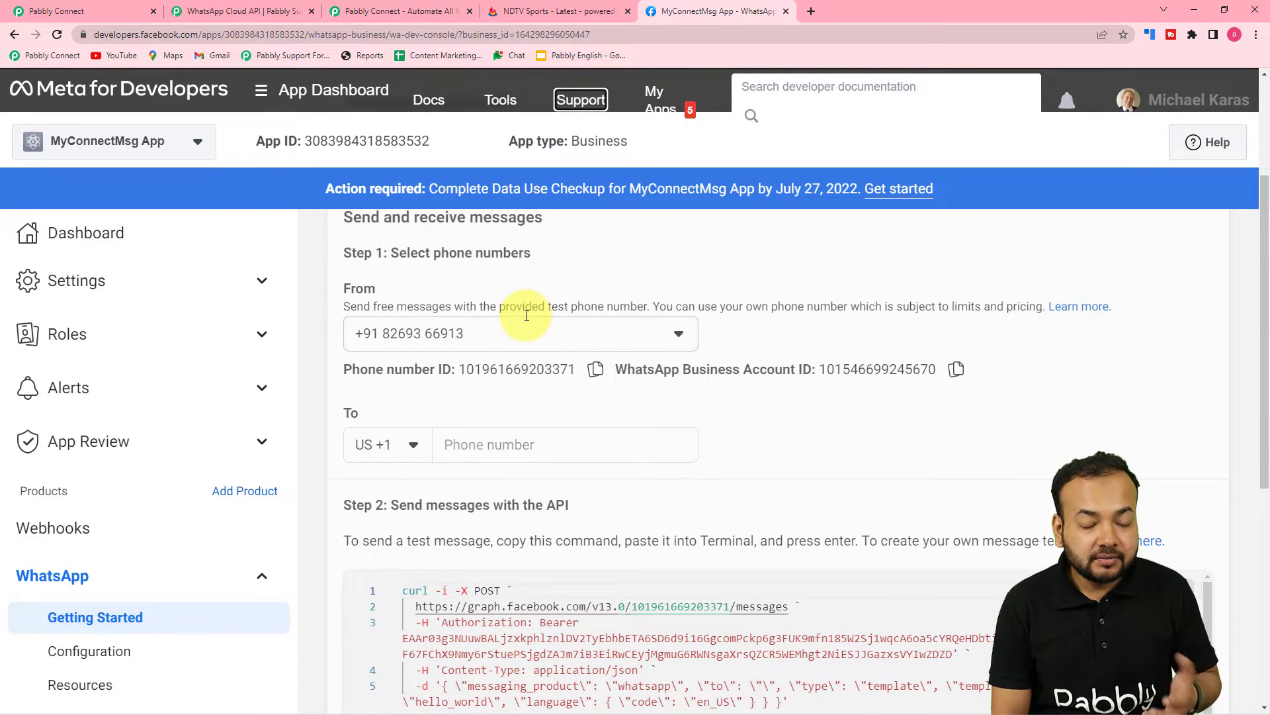
scroll(527, 315, down, 1)
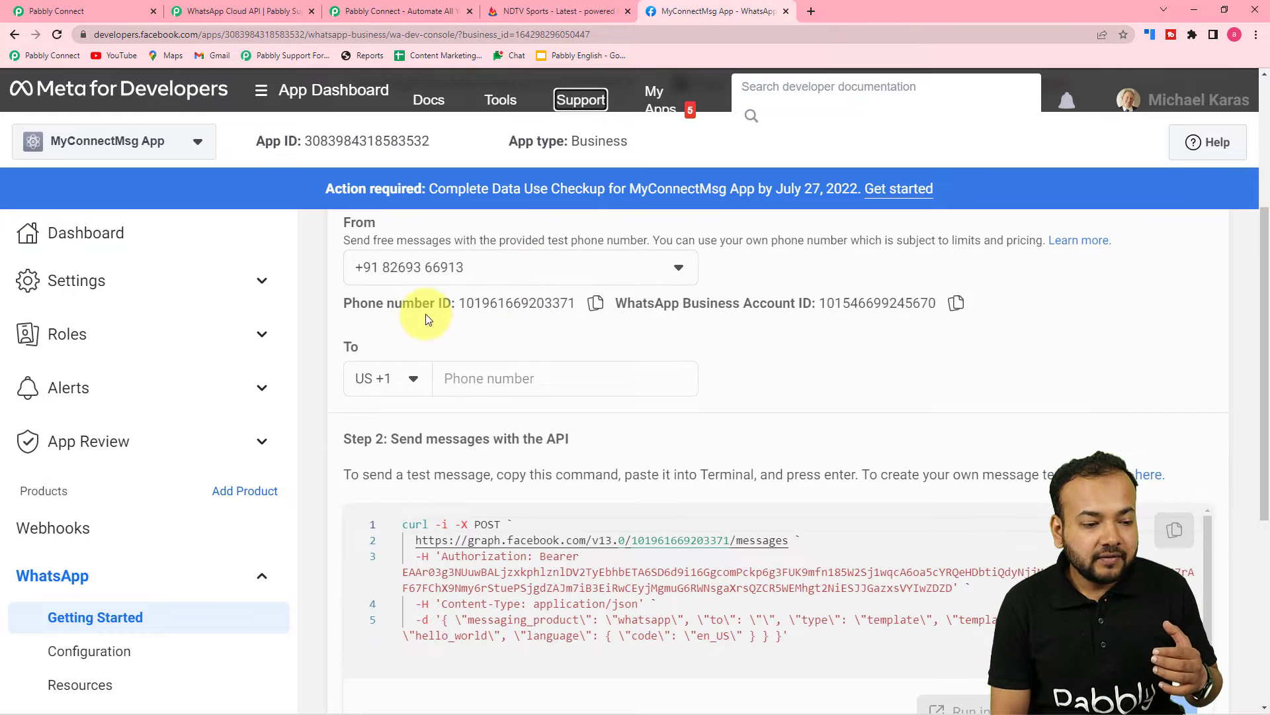
scroll(501, 312, up, 1)
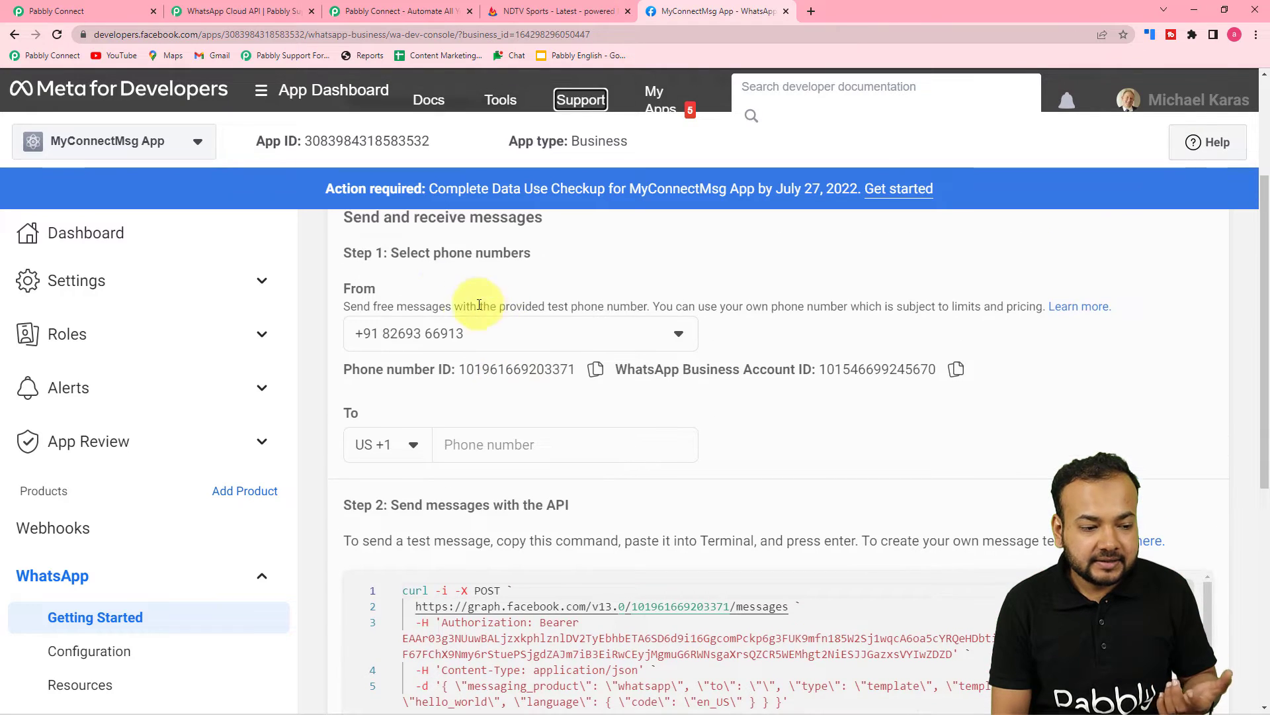
scroll(397, 271, up, 1)
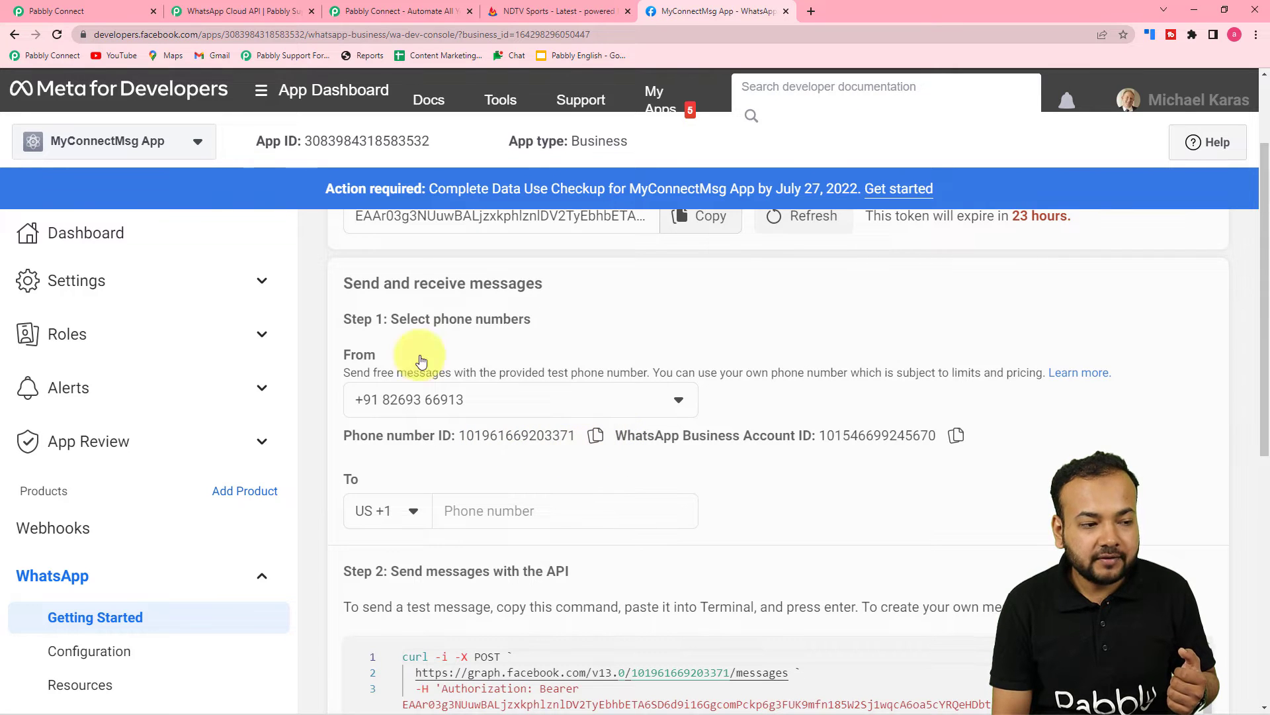
click(78, 18)
right_click(639, 322)
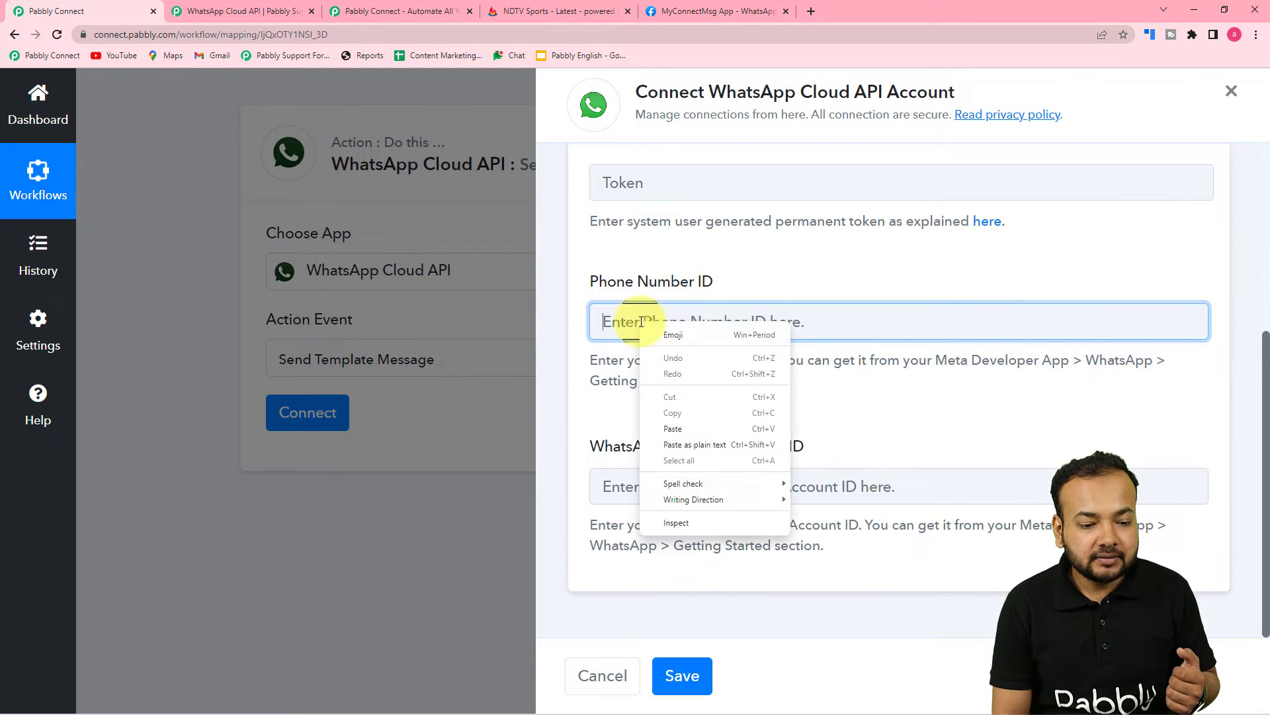
click(673, 429)
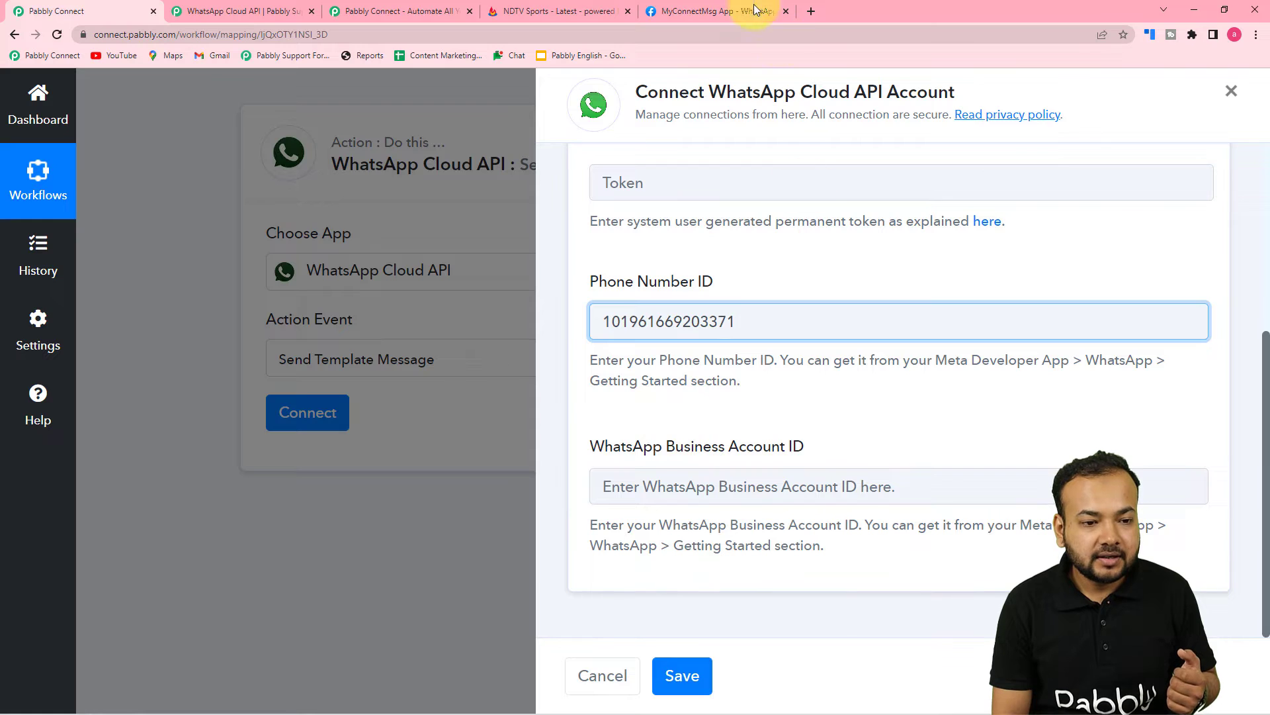
Copy the WhatsApp Business Account ID from Meta and paste it into the matching field
click(732, 8)
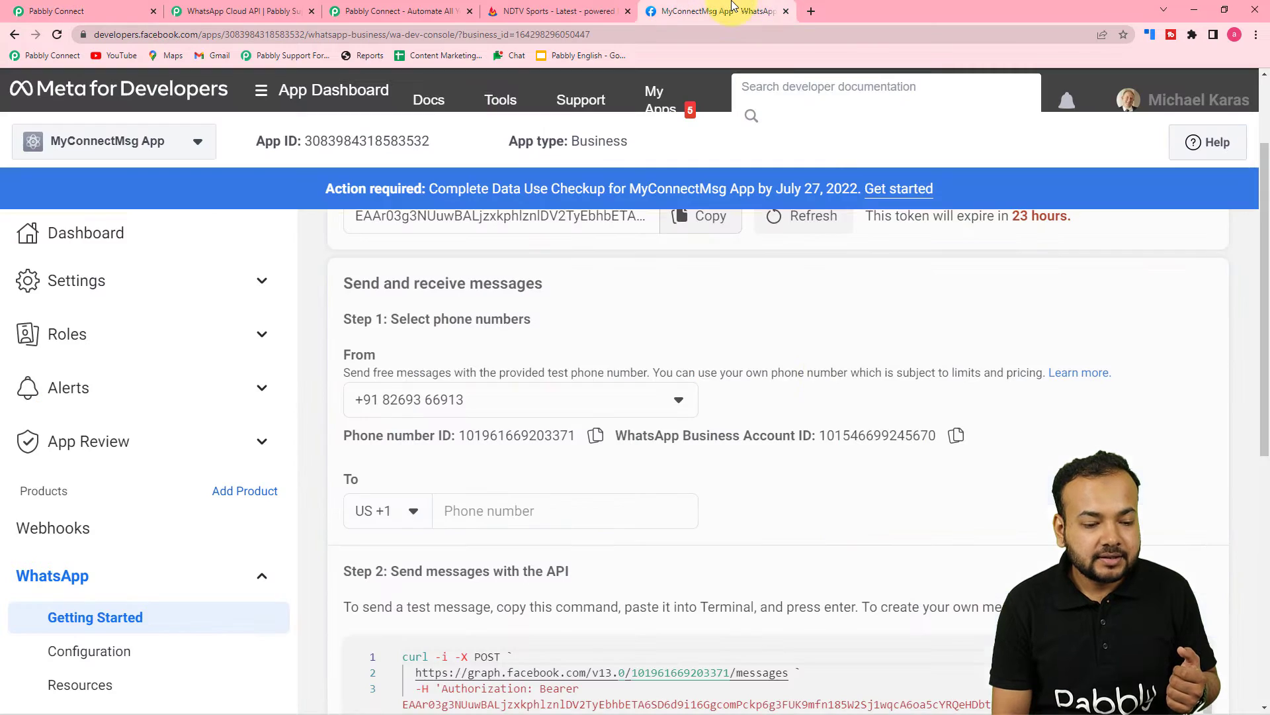
click(944, 439)
click(67, 11)
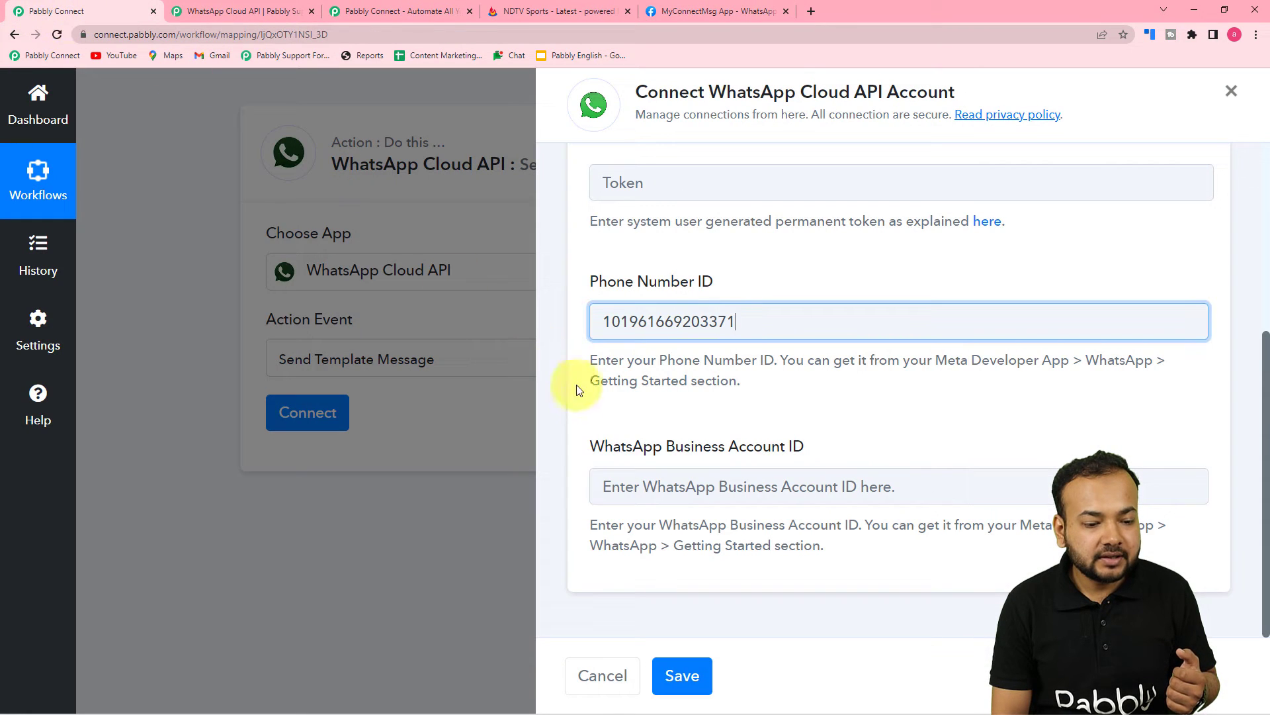
right_click(626, 485)
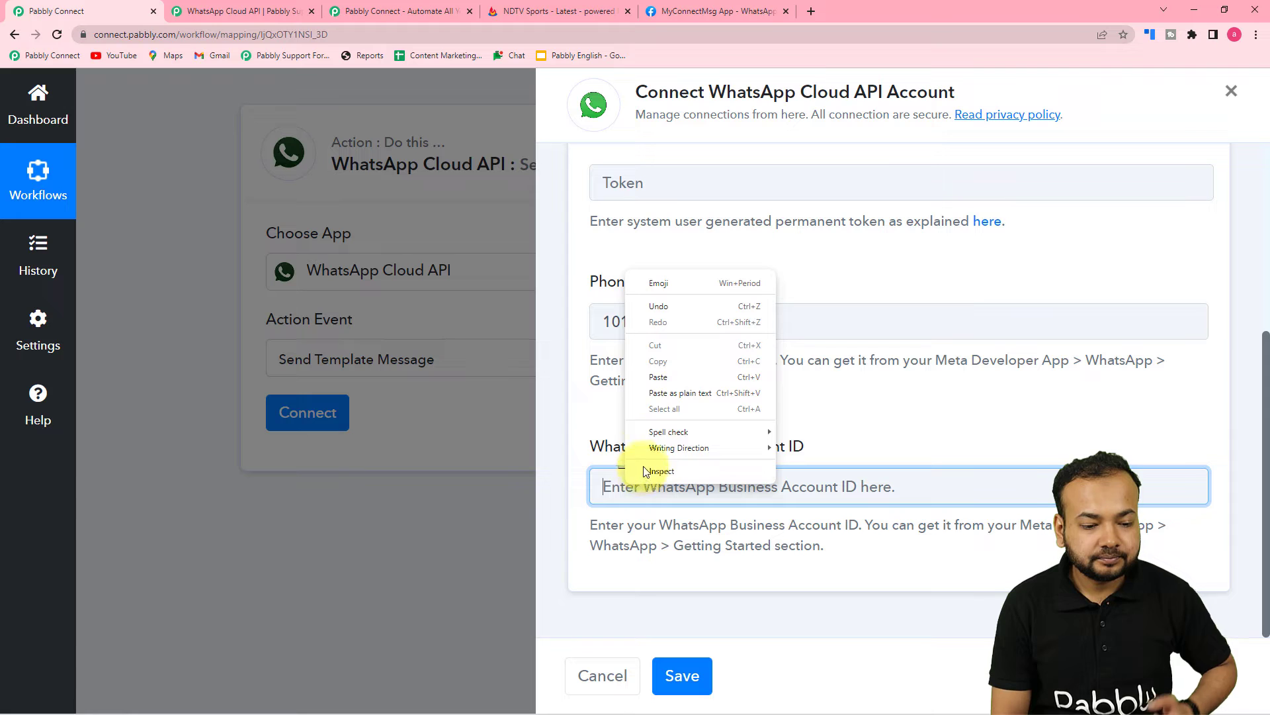
click(654, 382)
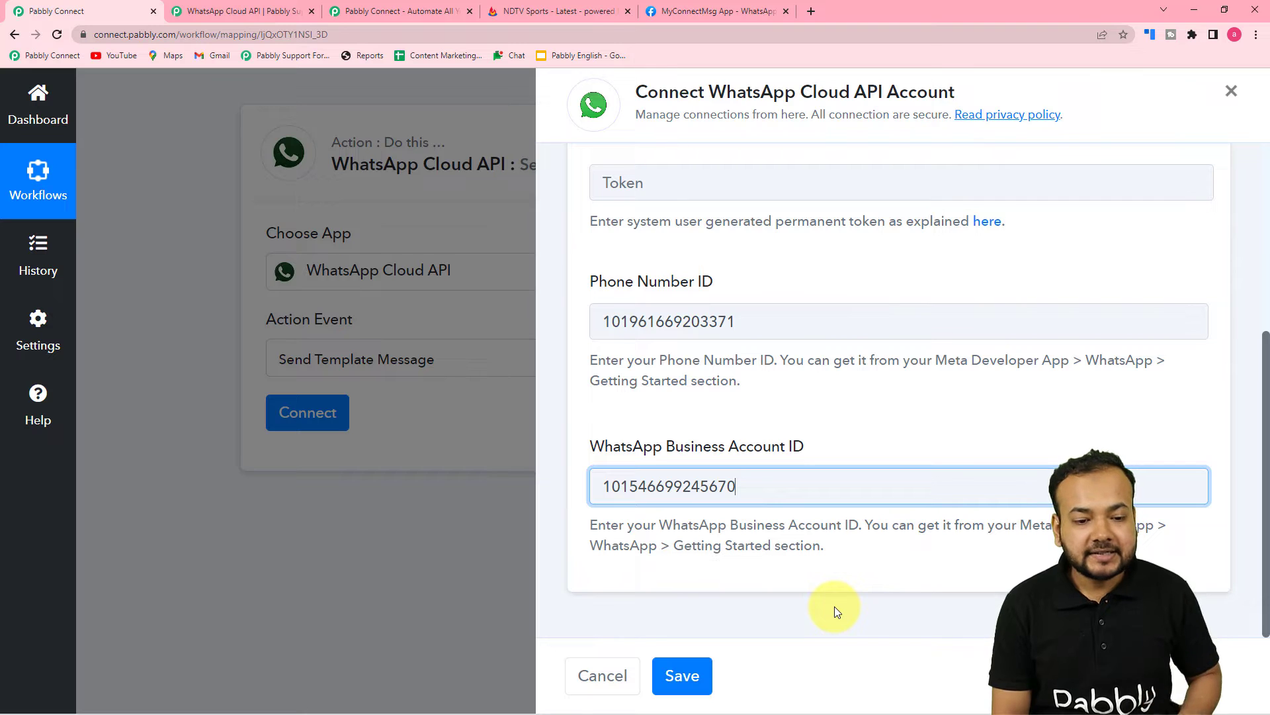
scroll(835, 605, up, 5)
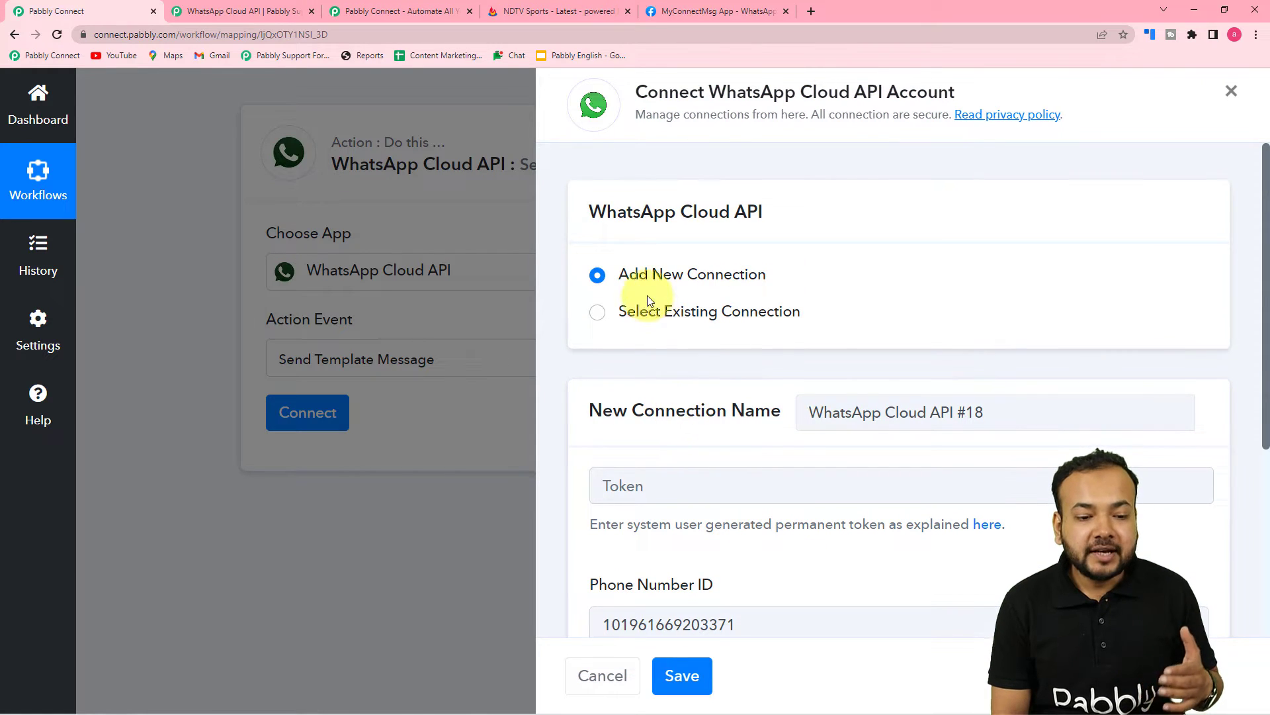
scroll(761, 450, down, 1)
scroll(761, 450, down, 1)
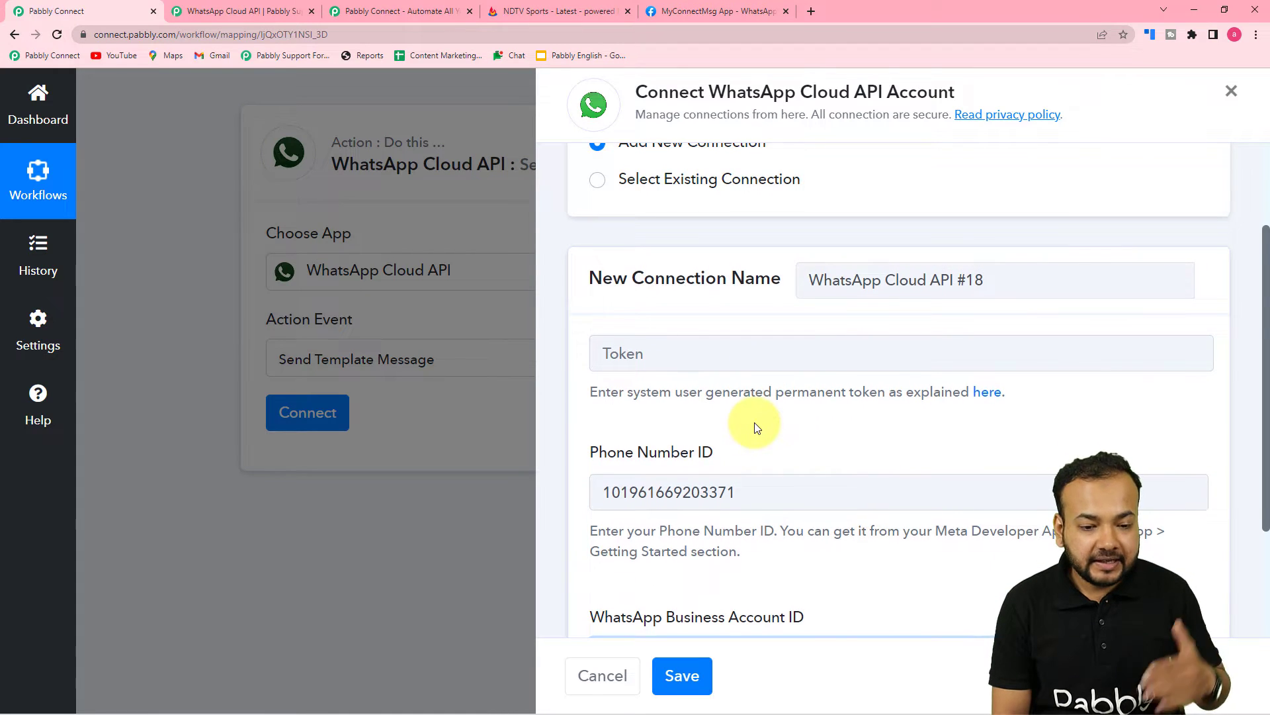
scroll(755, 430, down, 3)
scroll(757, 437, up, 3)
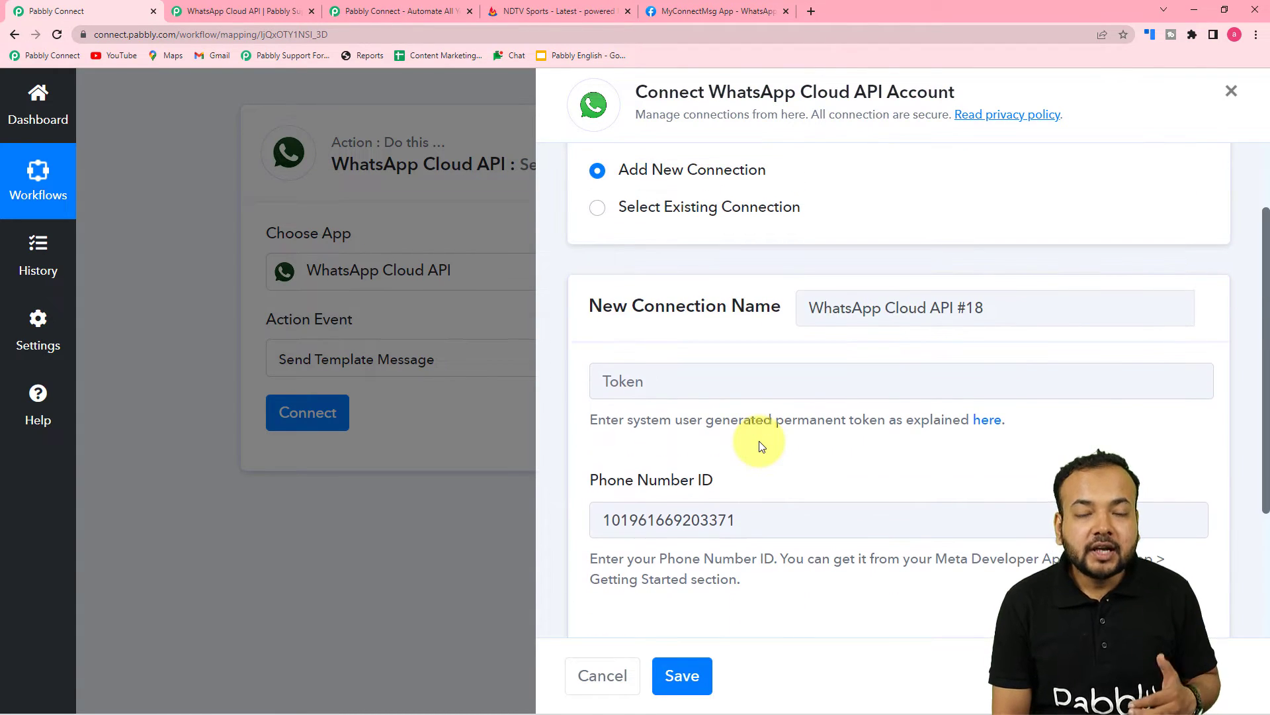
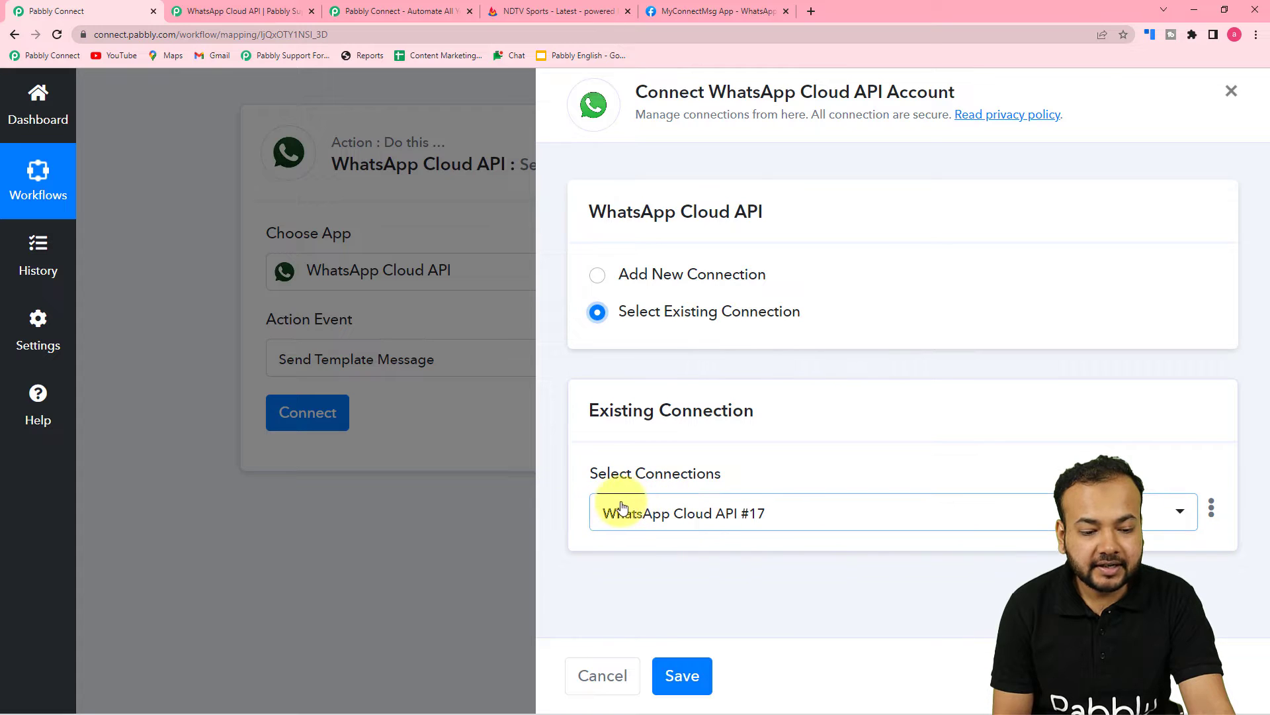
Connect the action with the WhatsApp Cloud API Final connection and save it
click(781, 524)
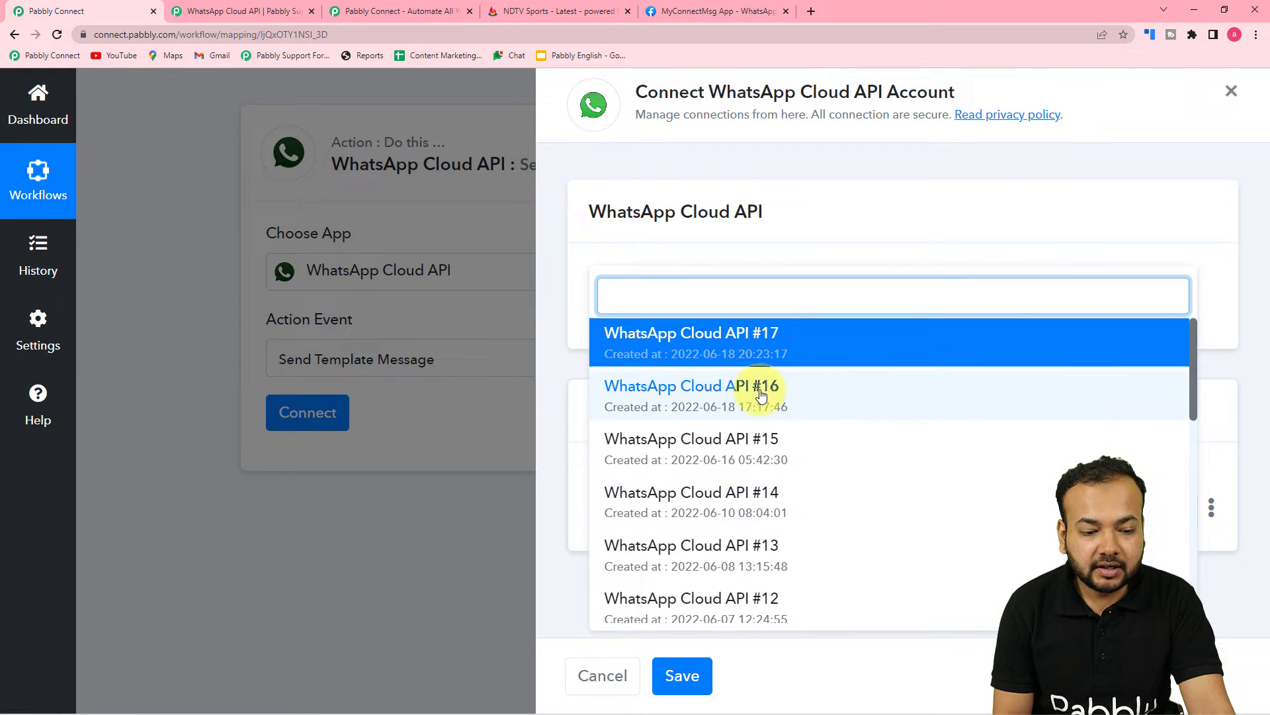
scroll(753, 488, down, 3)
scroll(754, 486, down, 5)
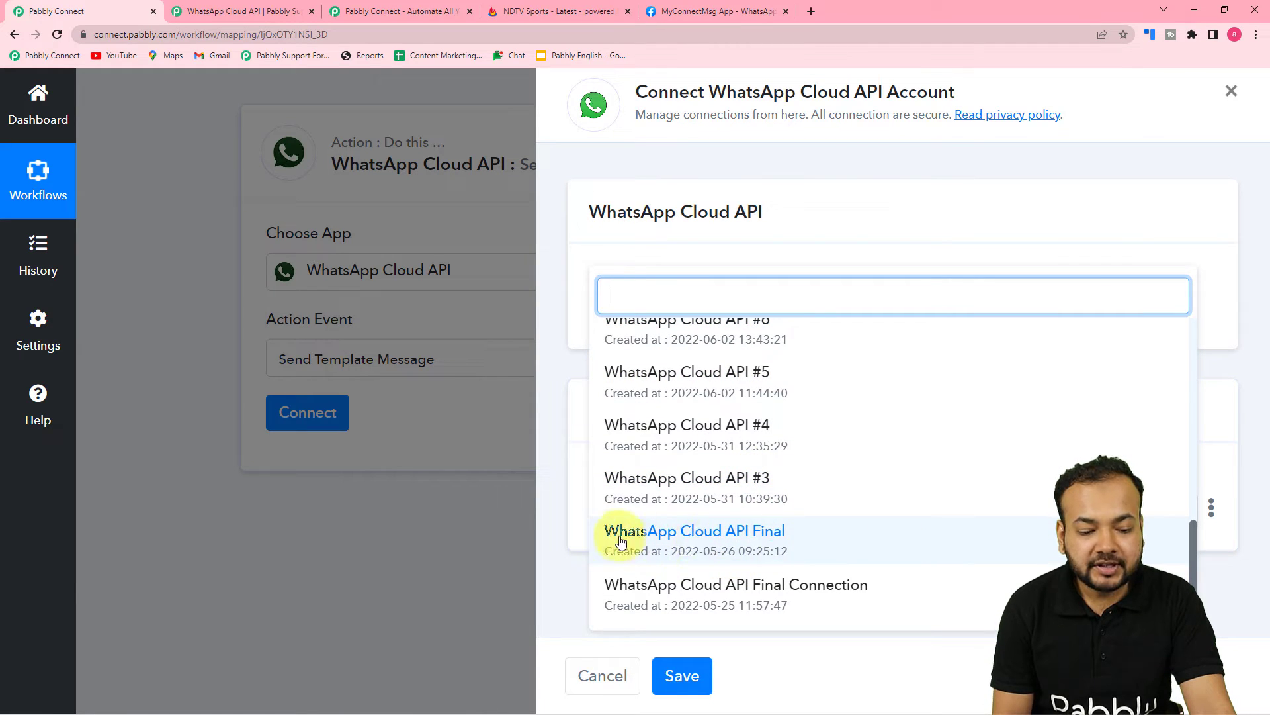
click(684, 535)
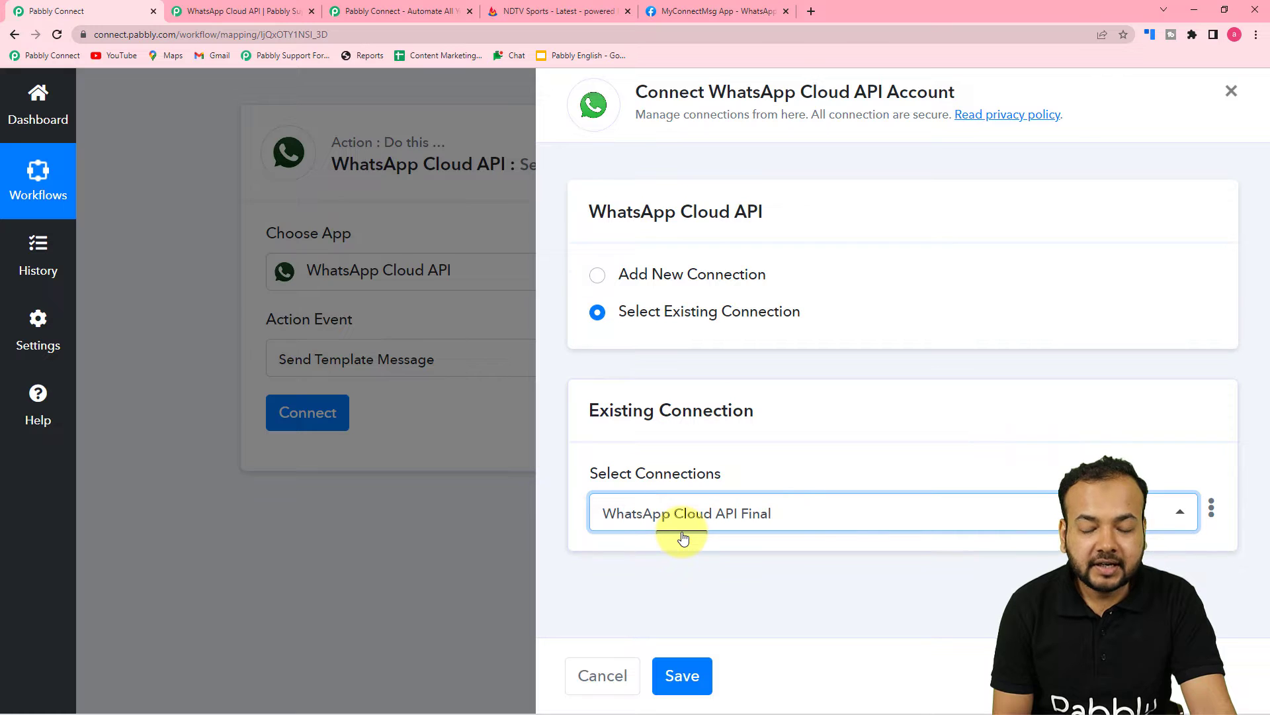
click(681, 675)
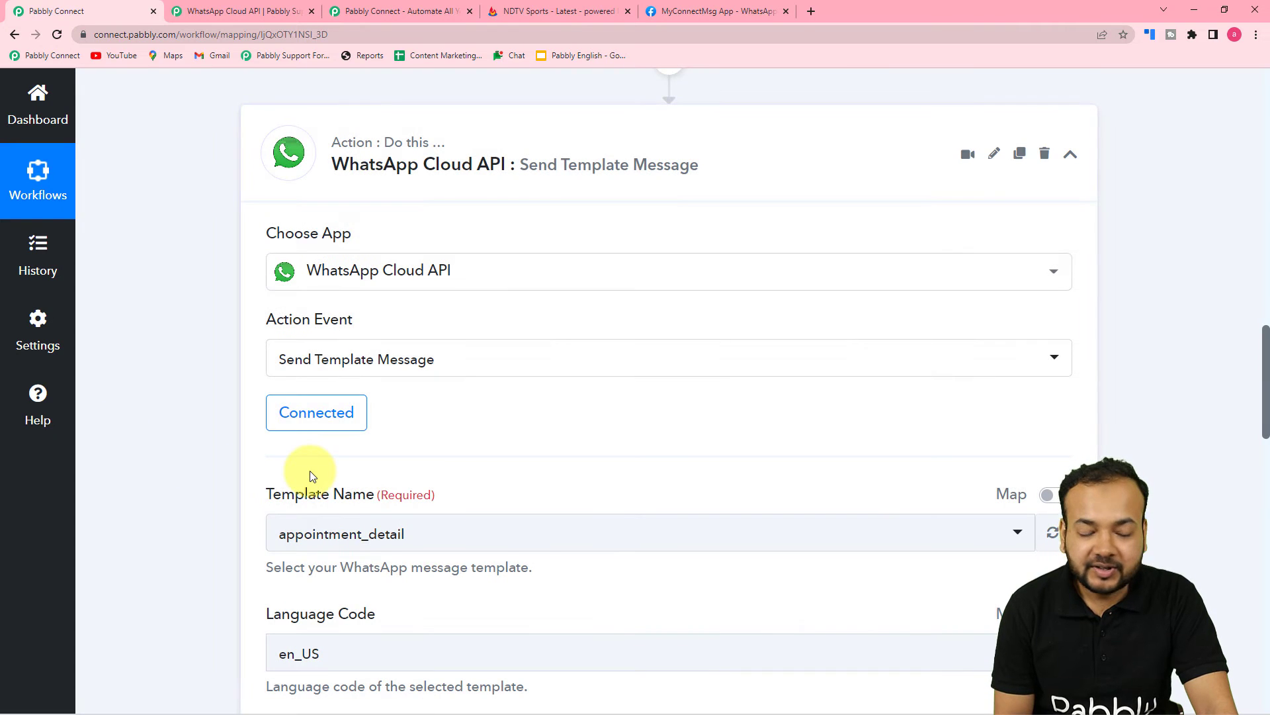
Switch to the MyConnectMsg App tab in Meta for Developers
scroll(312, 476, down, 3)
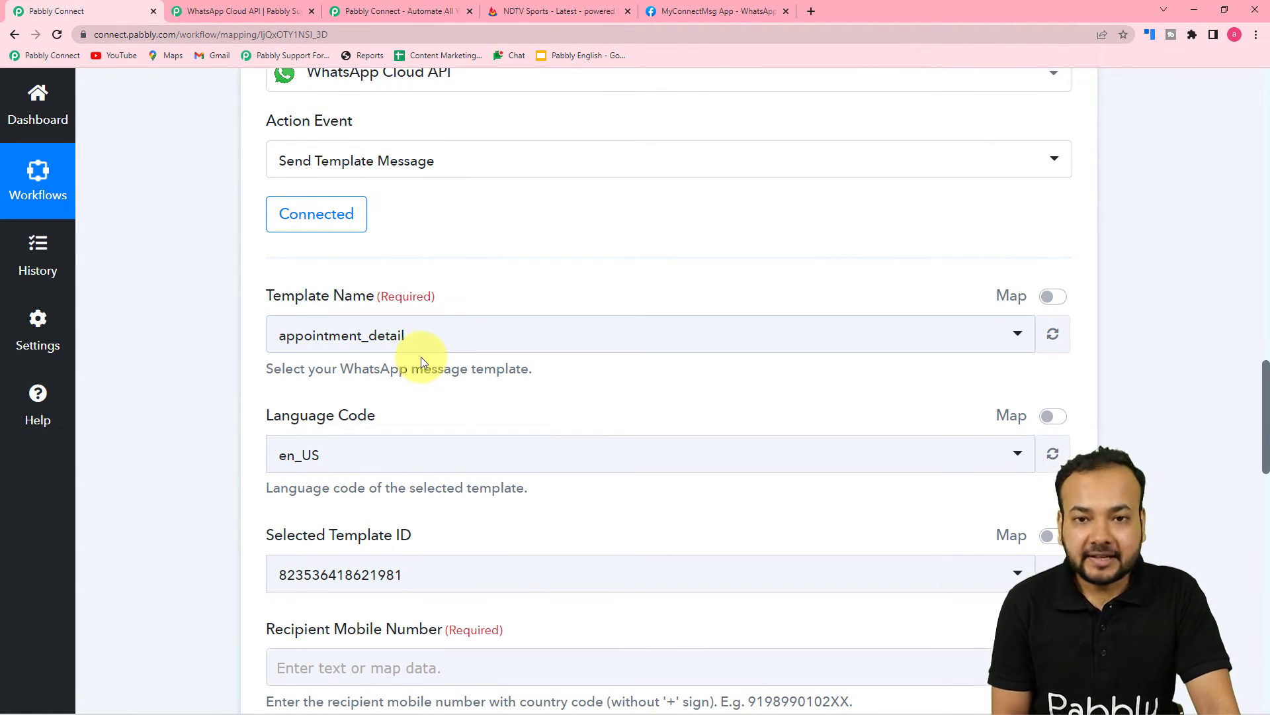
scroll(421, 355, down, 1)
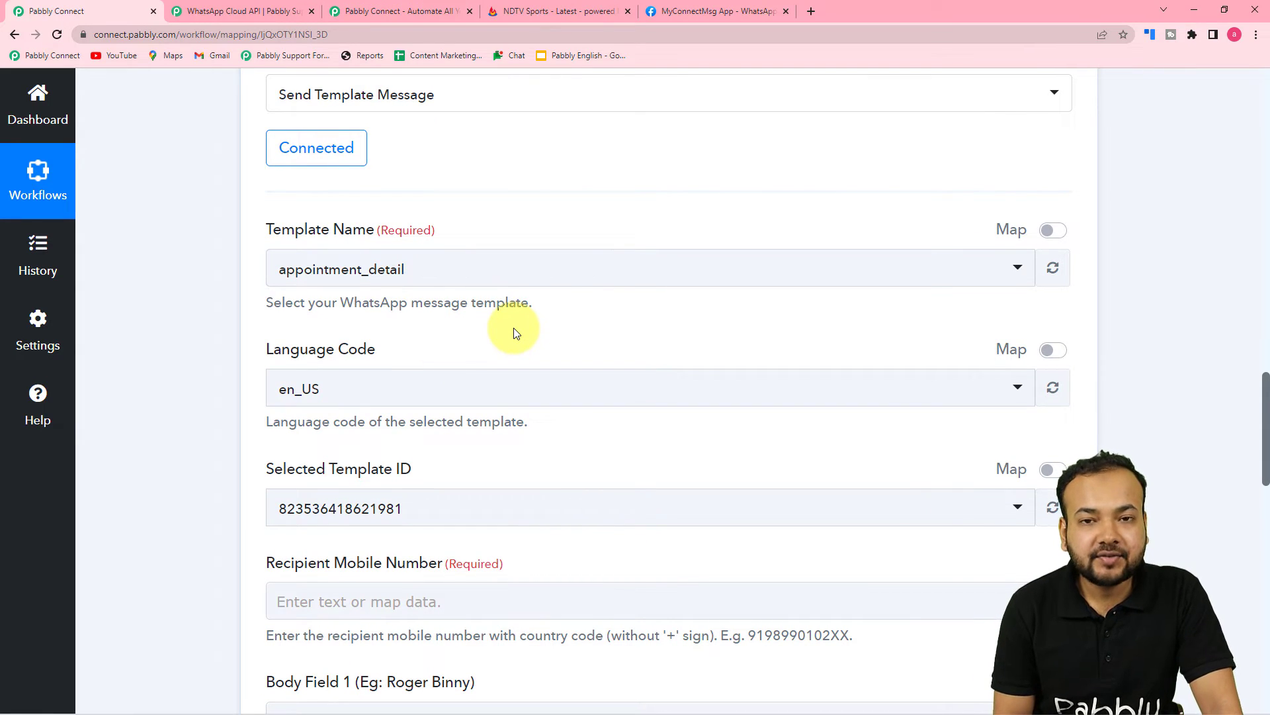
click(715, 15)
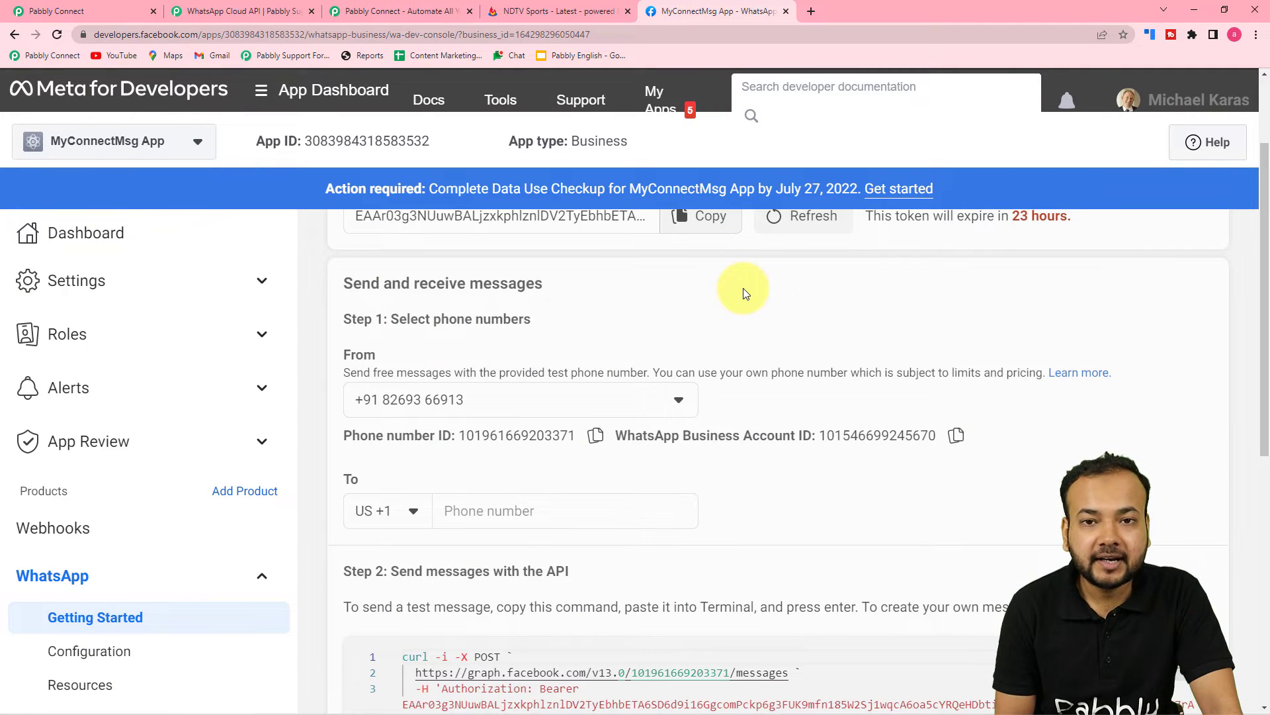
Open message templates via the 'here.' link in Step 2 of Getting Started
scroll(744, 288, down, 2)
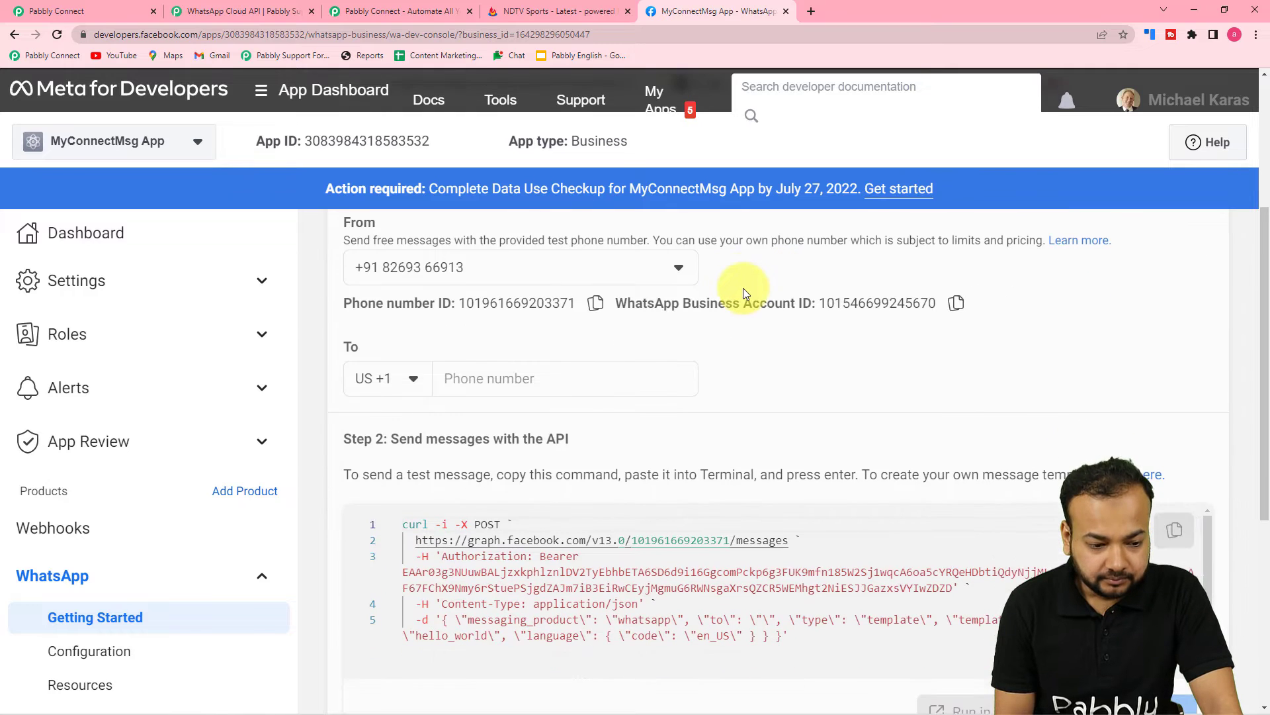
scroll(743, 288, down, 2)
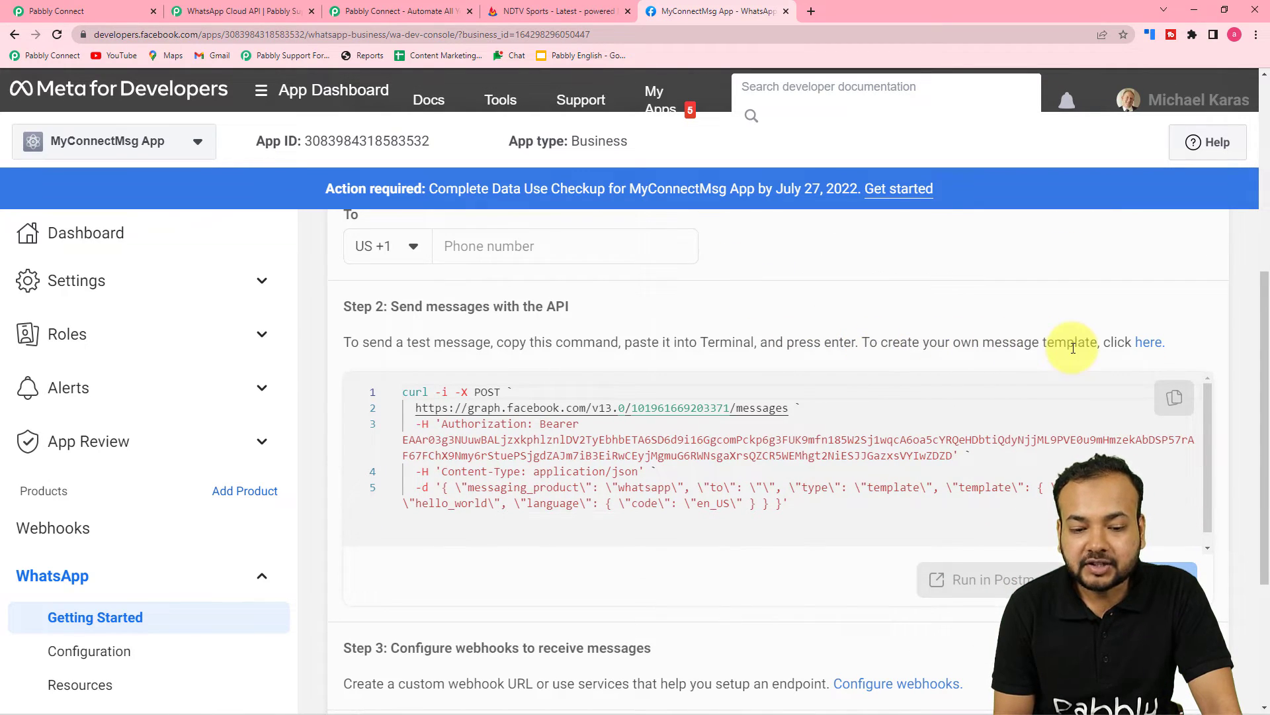
click(1150, 342)
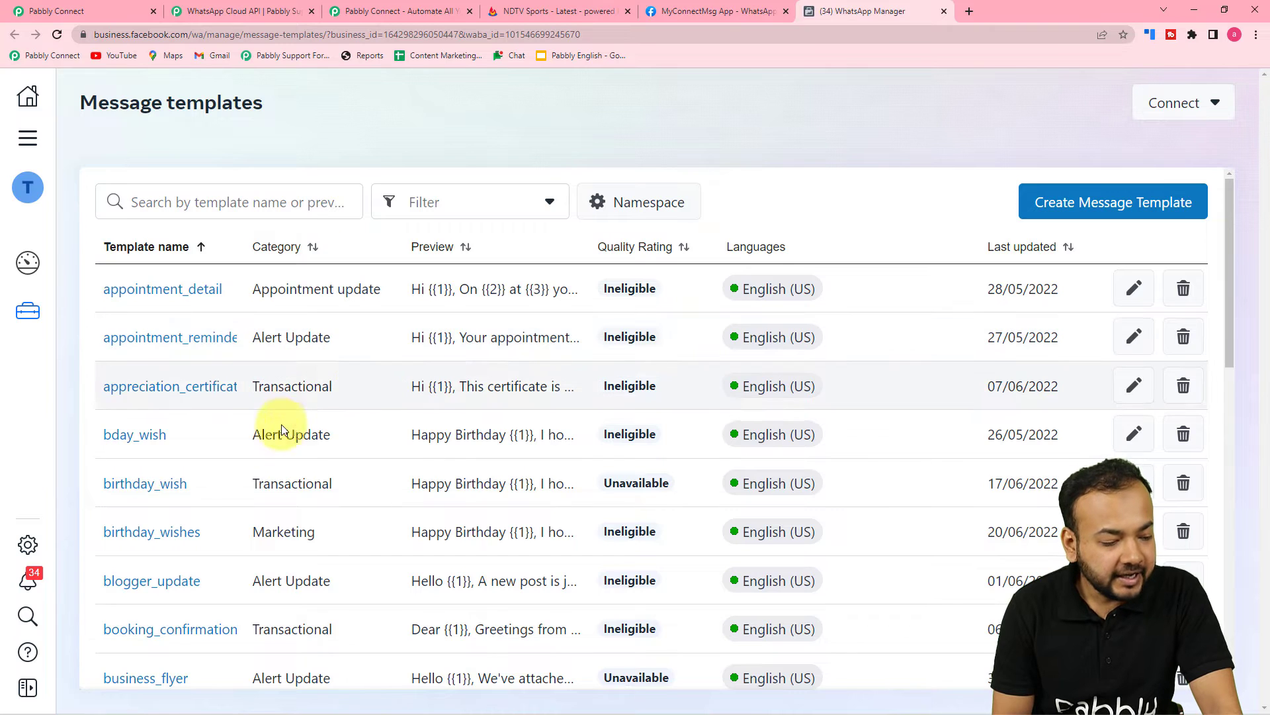
Load the full Message templates list with See More and open rss_feed
scroll(282, 430, down, 12)
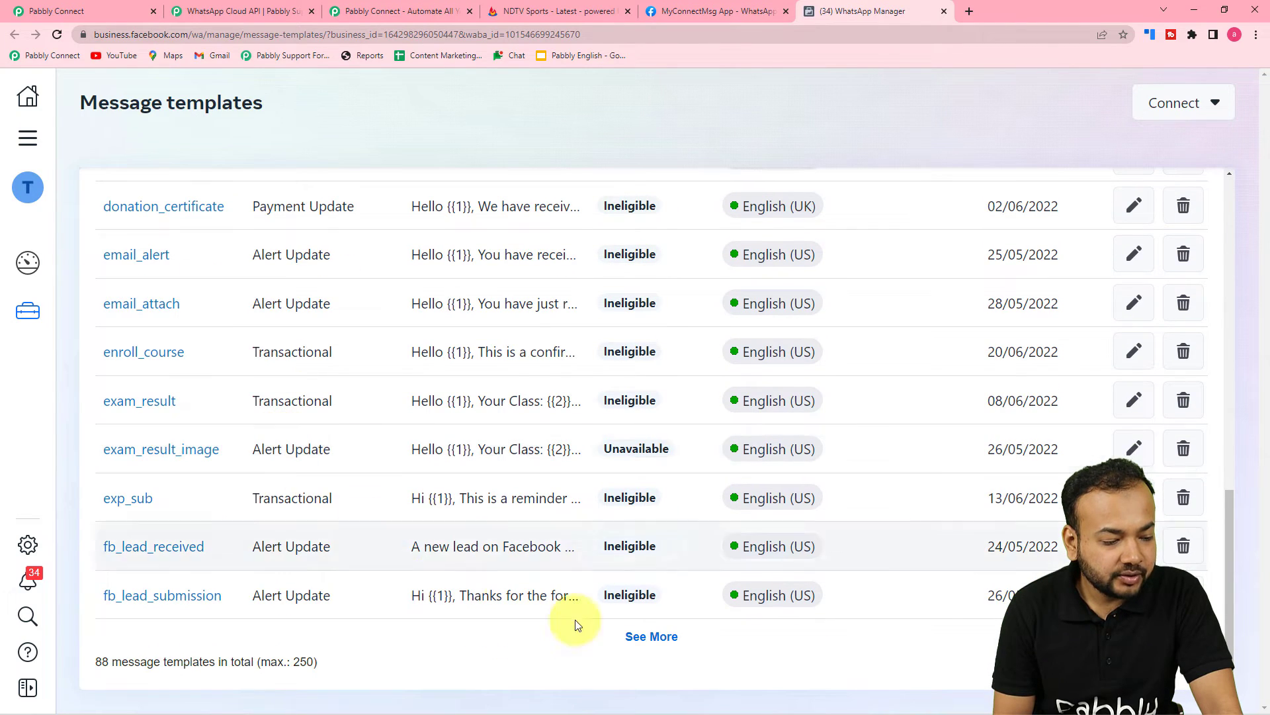
click(661, 642)
scroll(524, 563, down, 15)
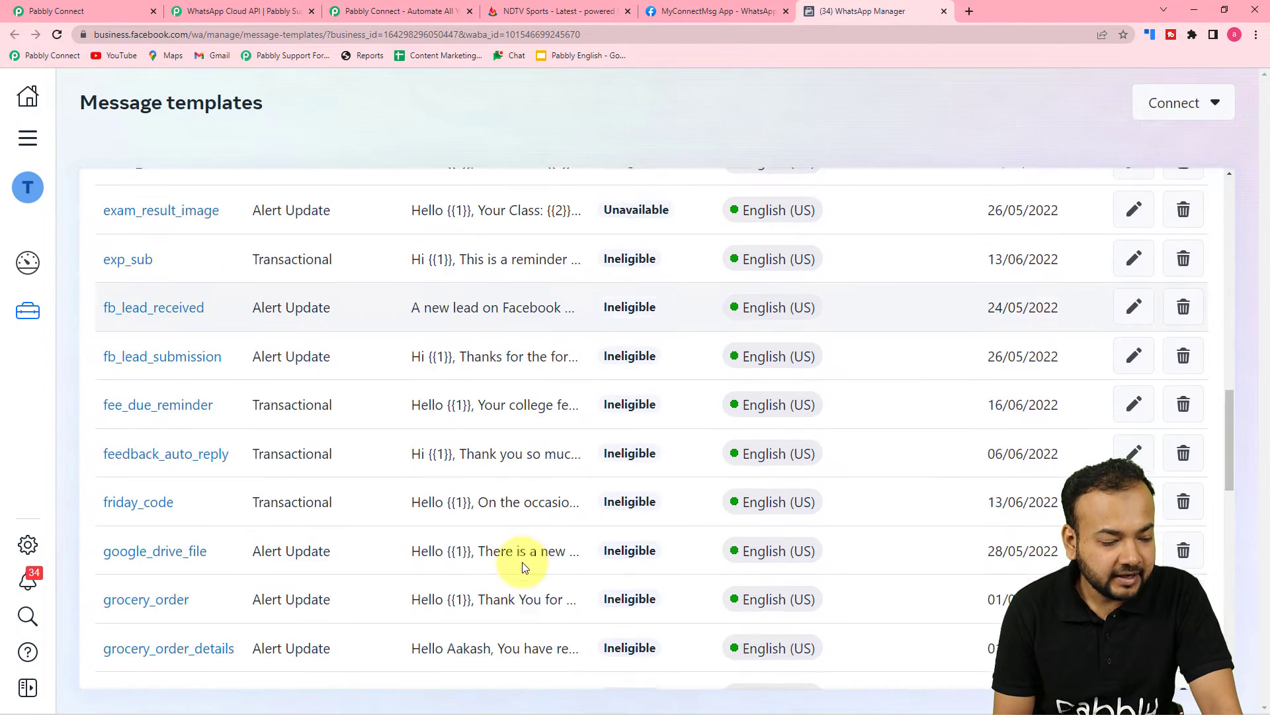
scroll(523, 567, down, 5)
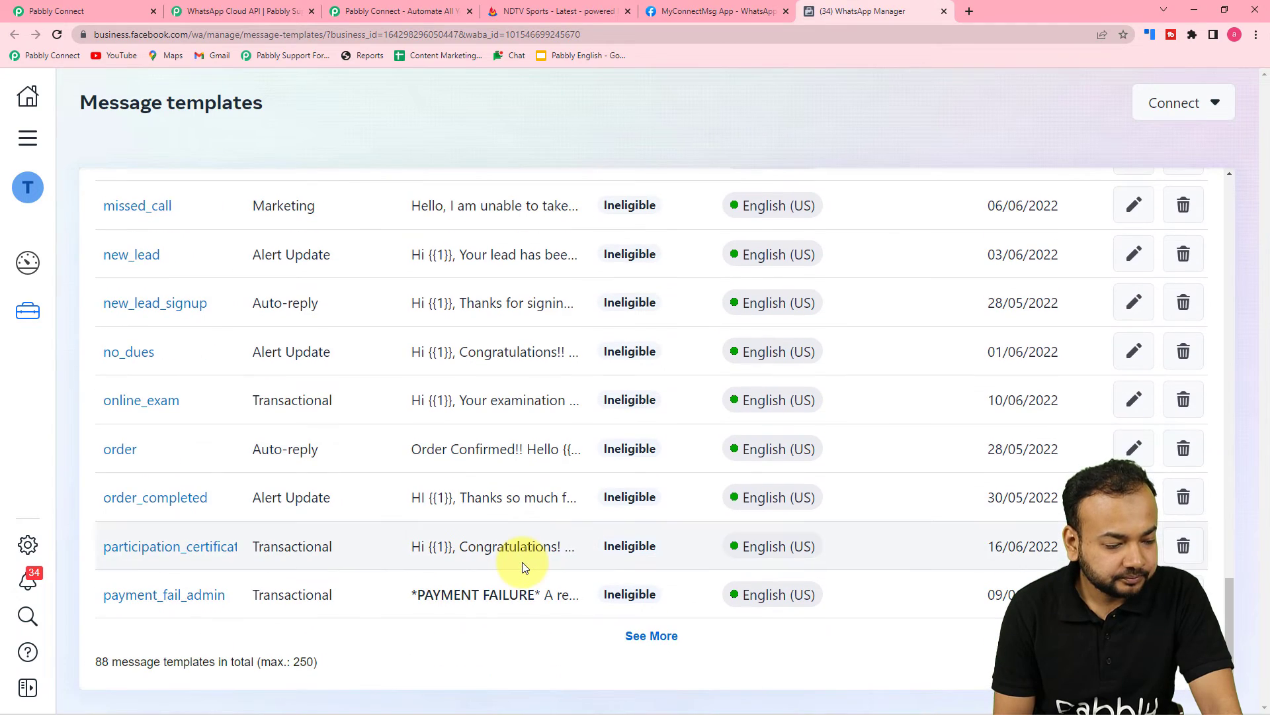
click(655, 634)
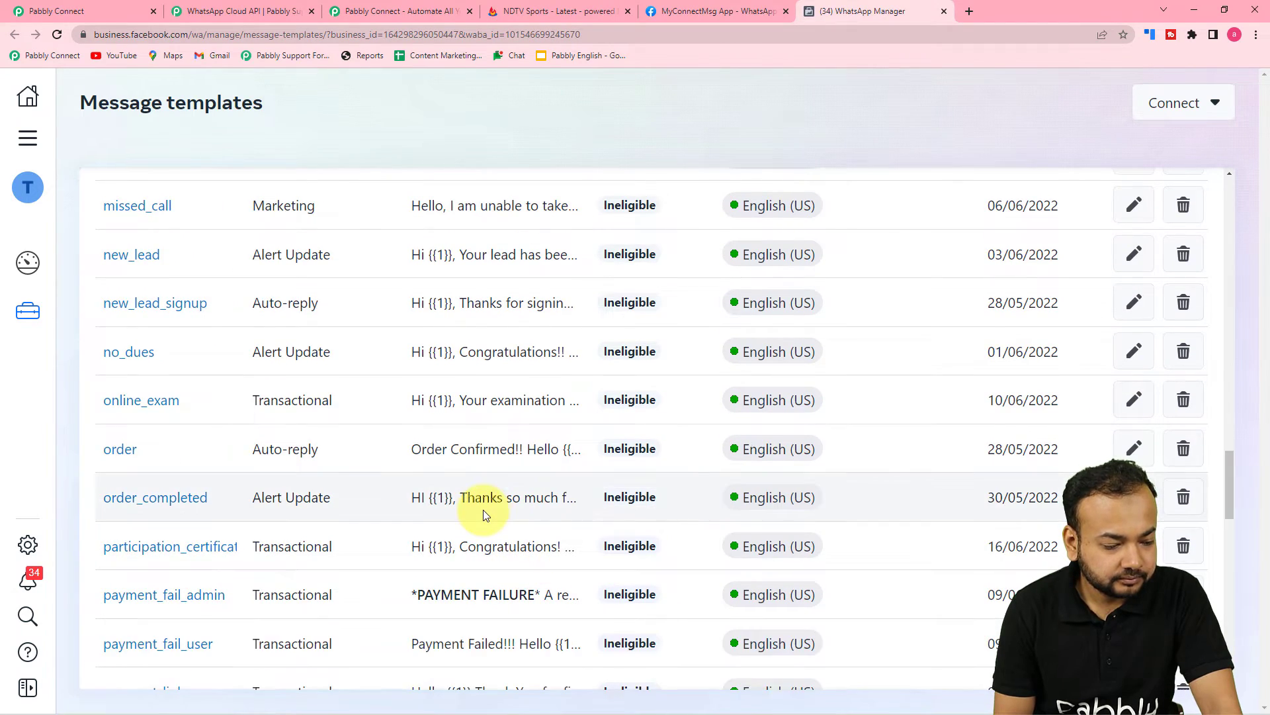
scroll(483, 510, down, 10)
scroll(483, 516, down, 3)
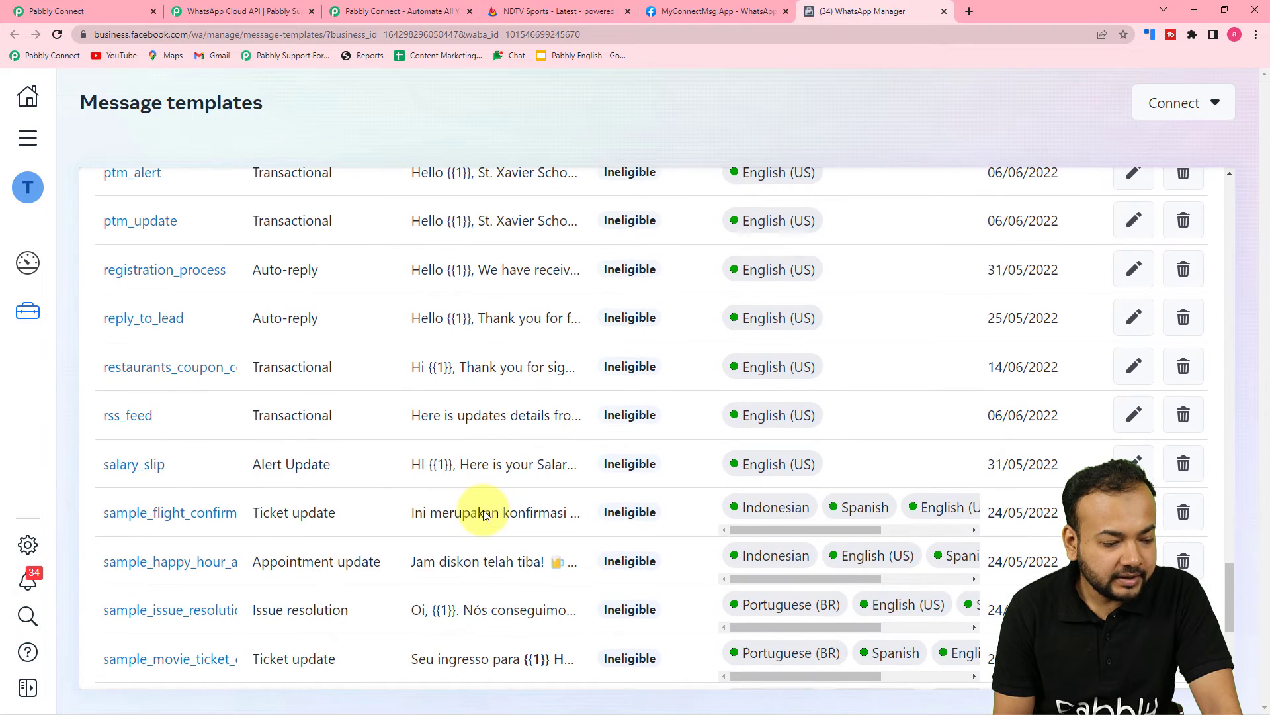
click(126, 415)
scroll(202, 427, up, 5)
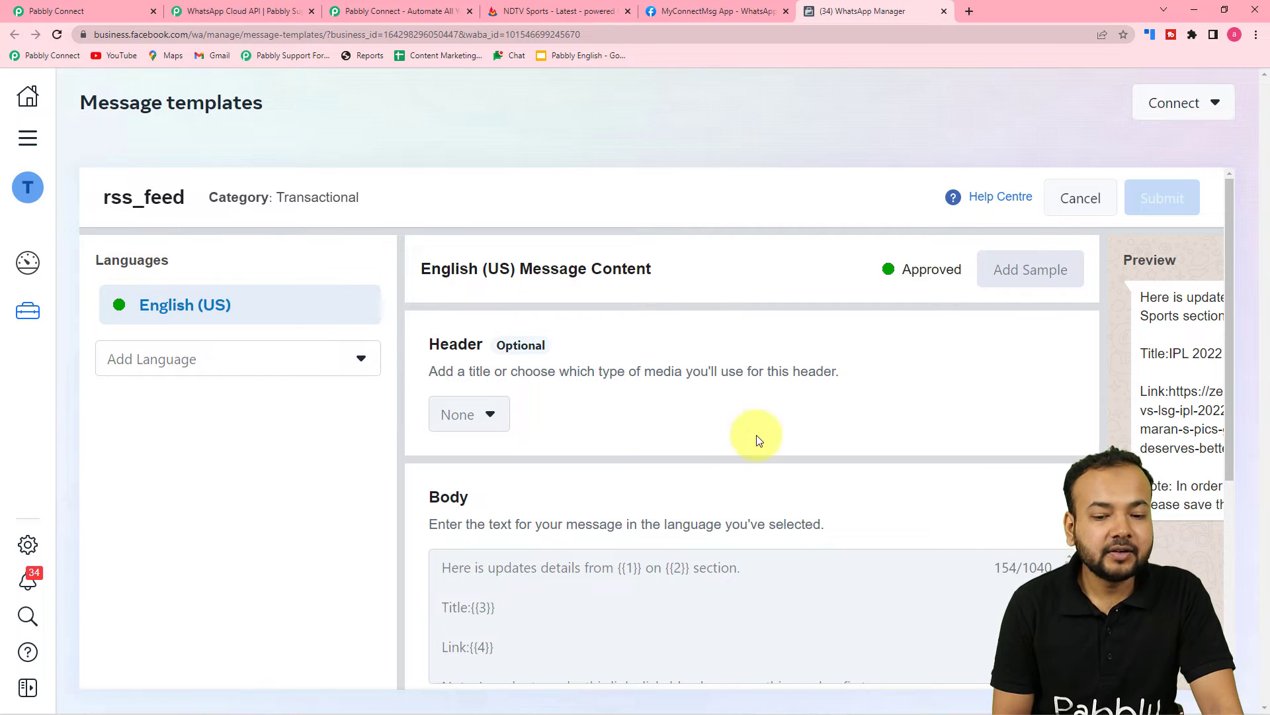
scroll(978, 652, down, 1)
scroll(946, 553, down, 5)
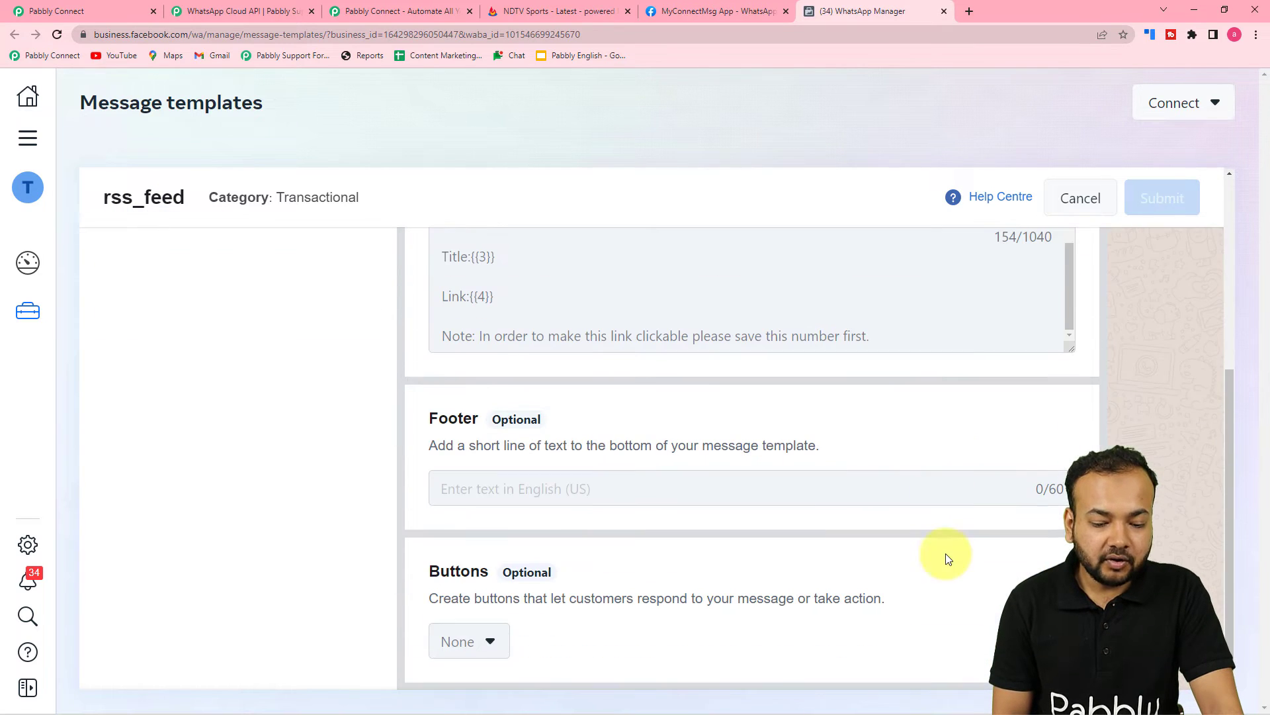
drag(890, 681, 1033, 686)
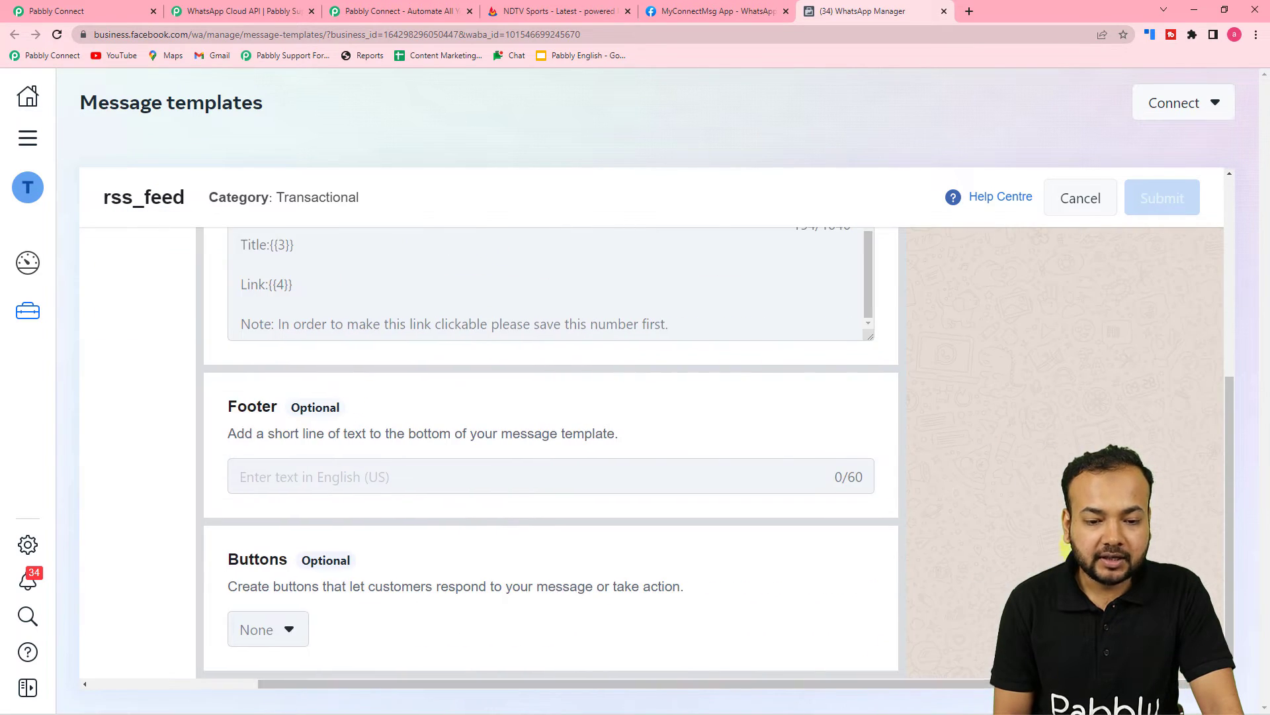
scroll(1032, 687, up, 4)
scroll(1032, 686, up, 1)
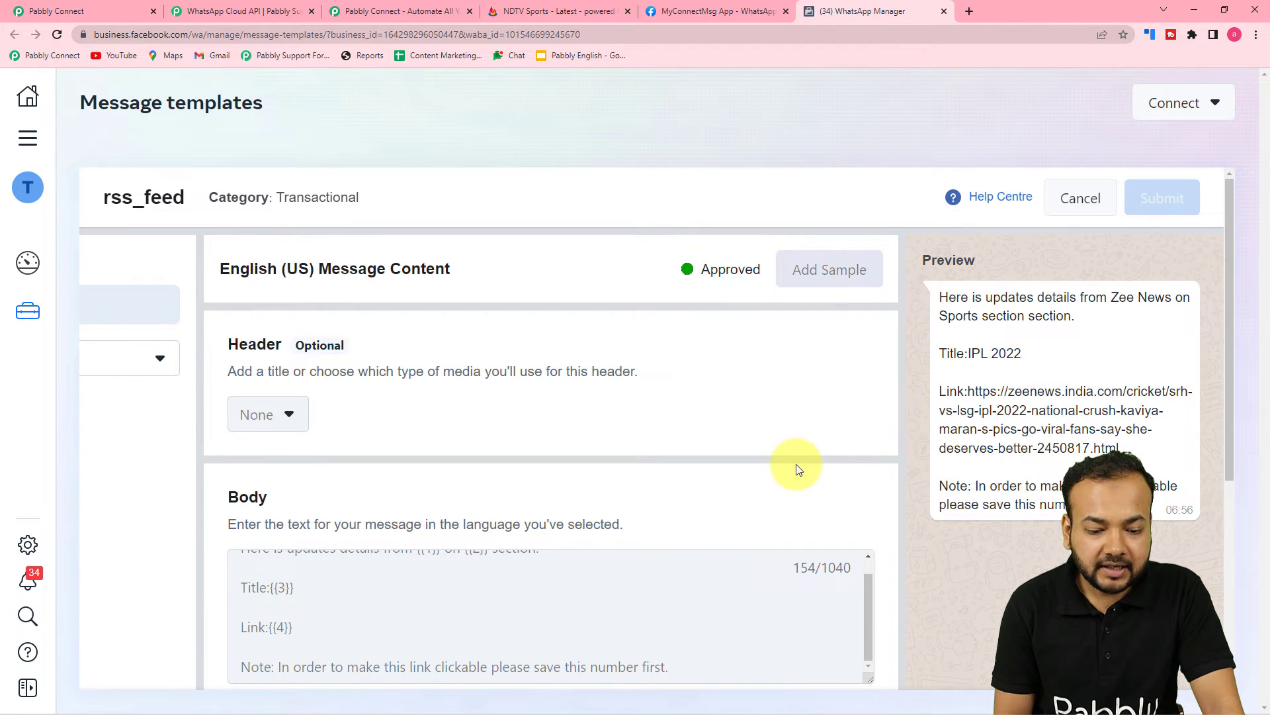
scroll(797, 463, down, 4)
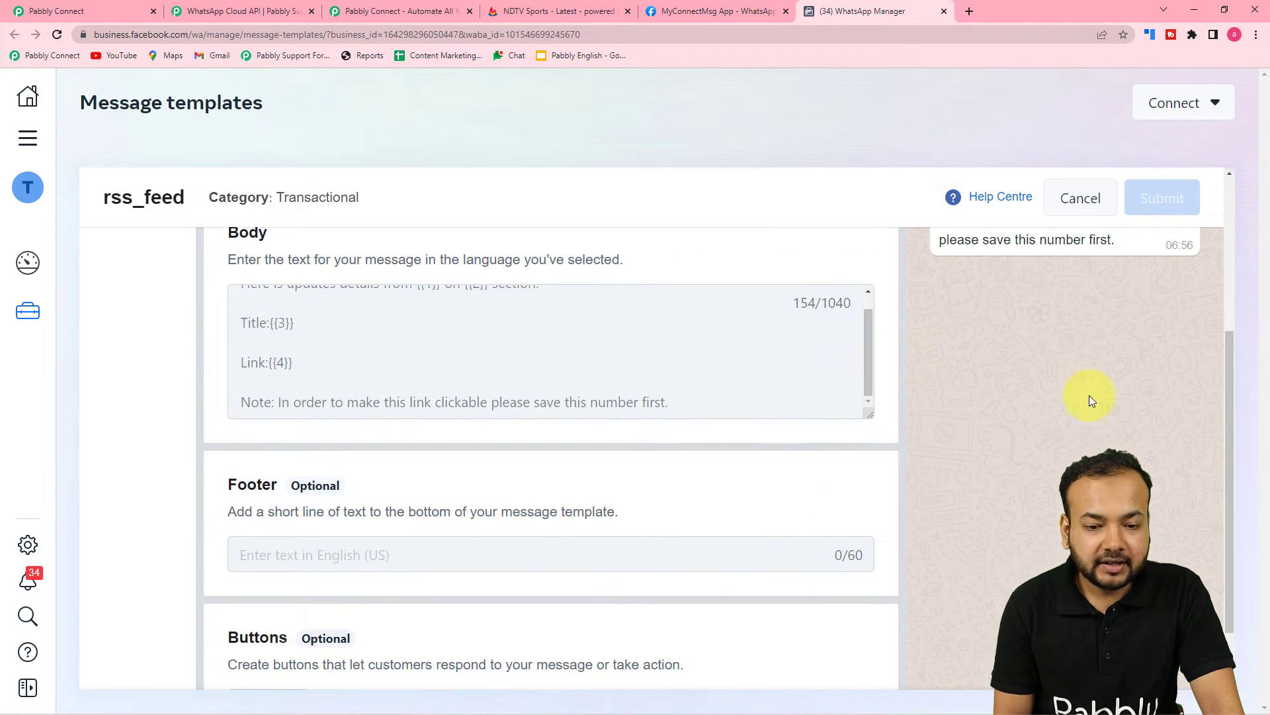
scroll(1091, 395, up, 4)
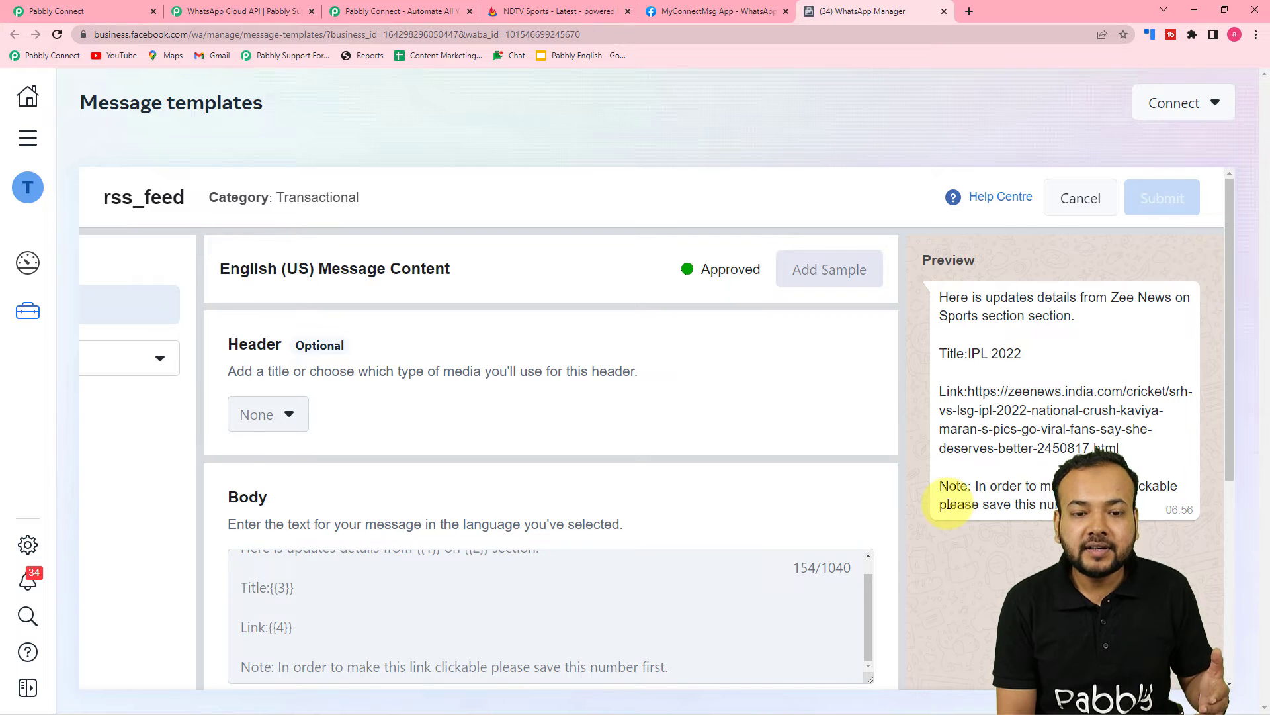
Review the rss_feed body text, then cancel back to the Message templates list
scroll(949, 504, down, 2)
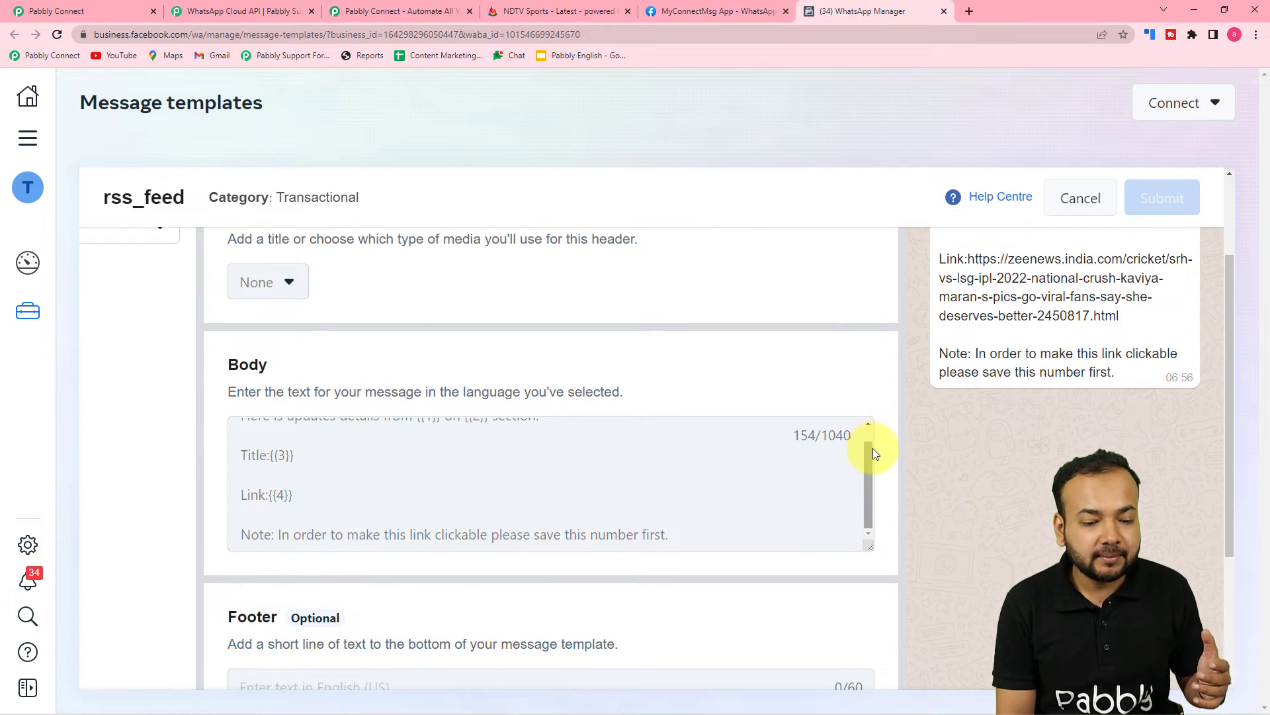
drag(871, 451, 871, 415)
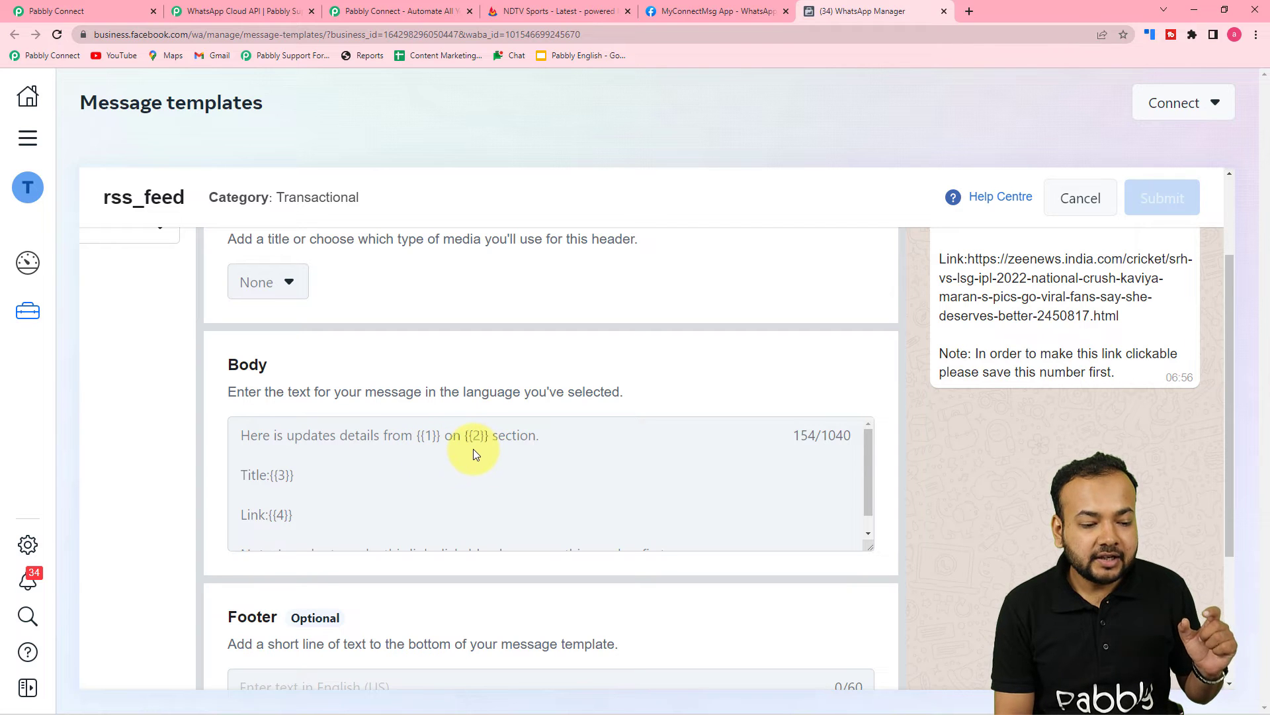
scroll(274, 483, down, 4)
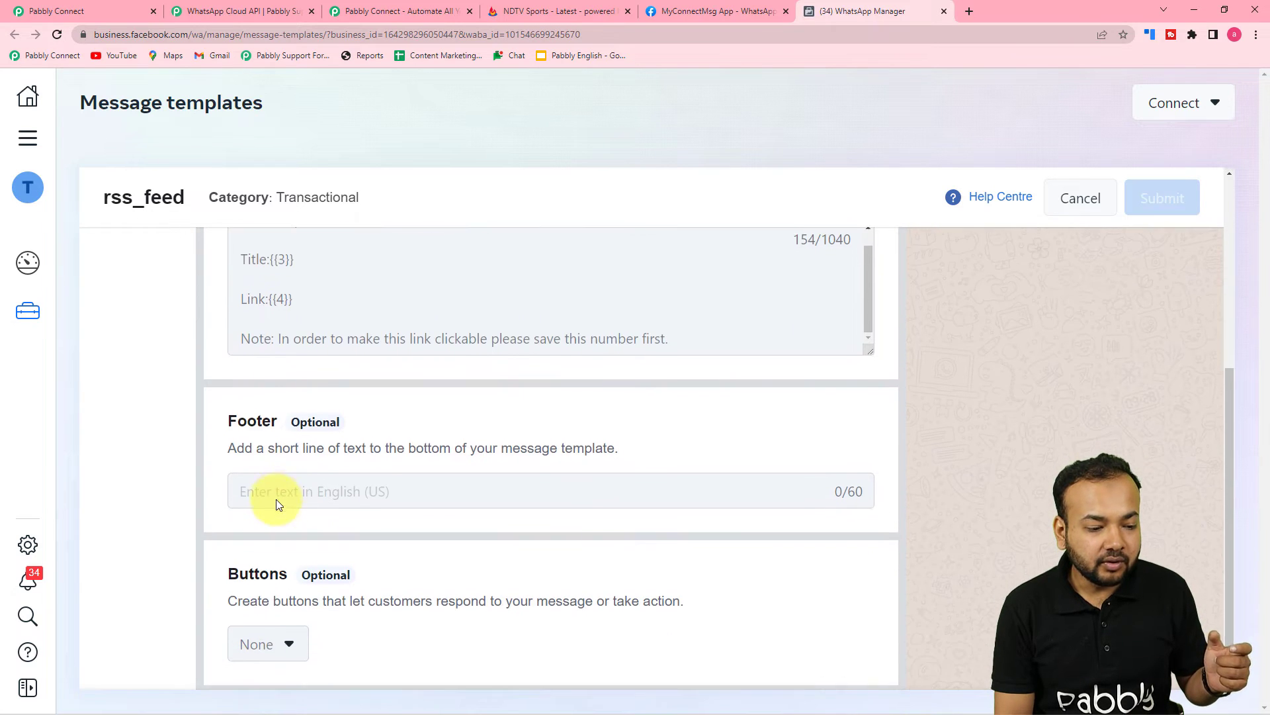
scroll(566, 420, up, 5)
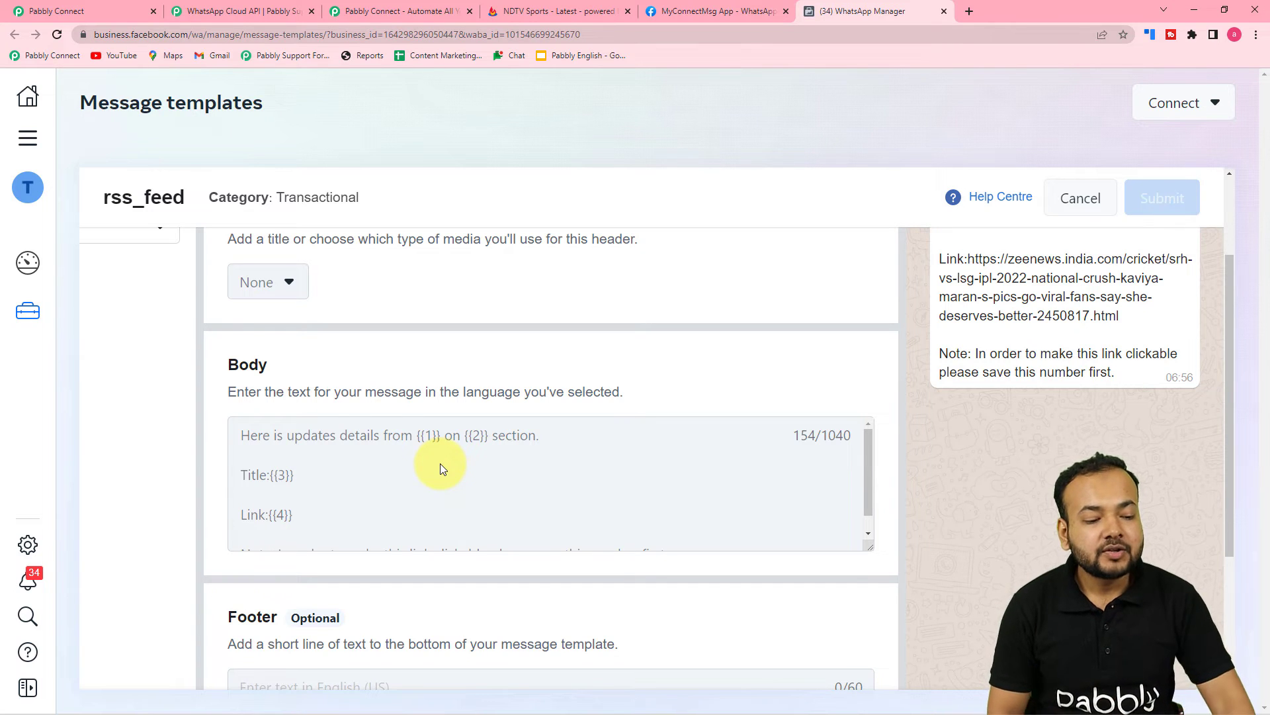
scroll(439, 463, down, 1)
scroll(439, 463, up, 1)
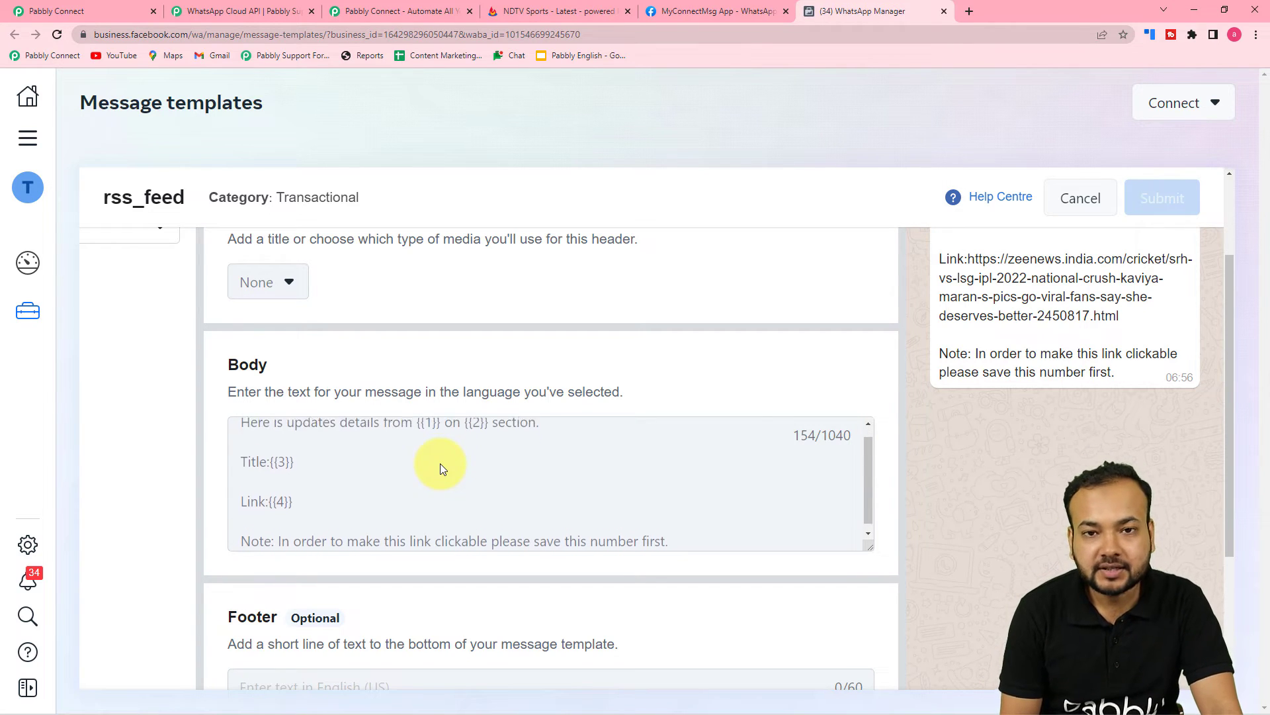
scroll(443, 469, down, 1)
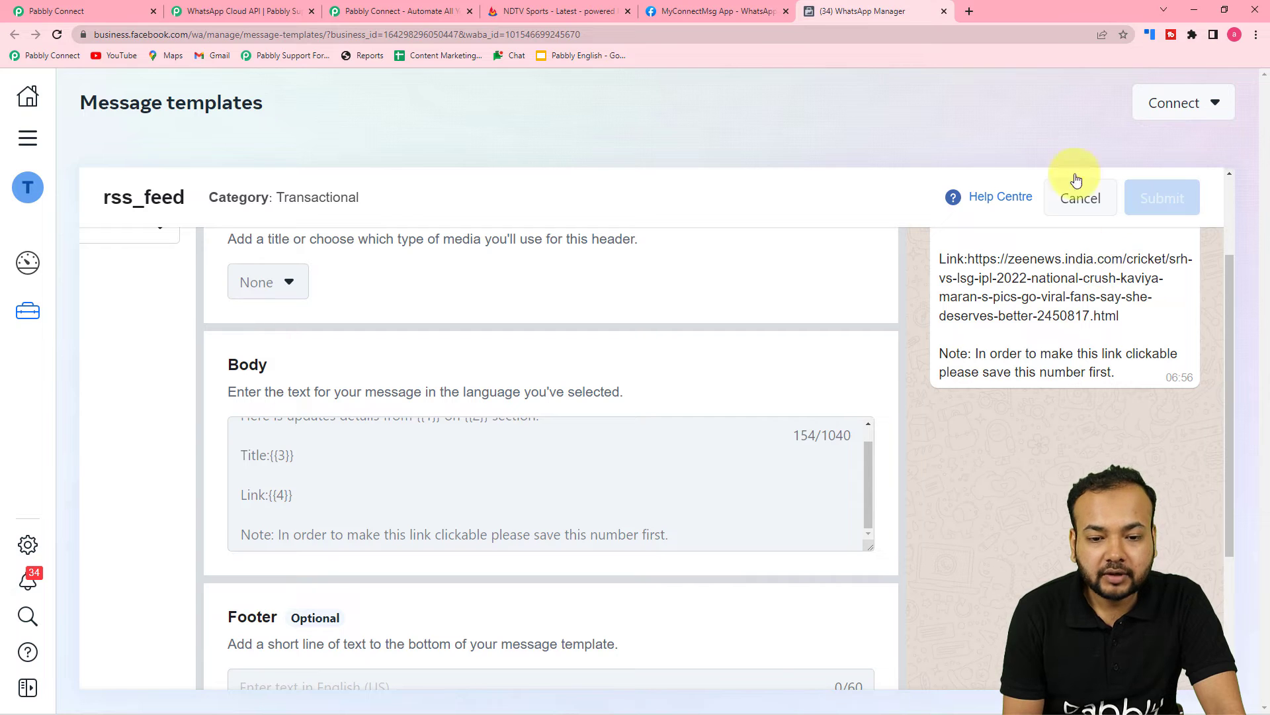
click(1073, 202)
scroll(1041, 302, up, 2)
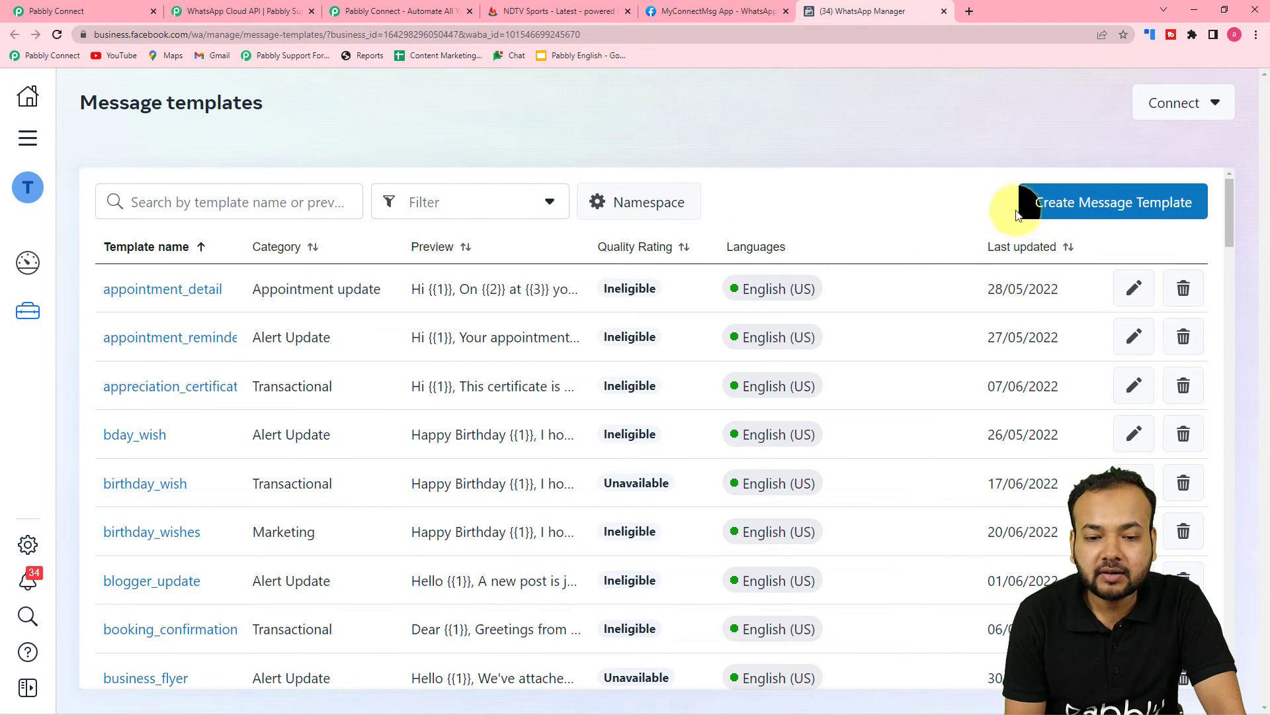
Start a new Marketing template named 'name' in English (US) and continue
click(1107, 207)
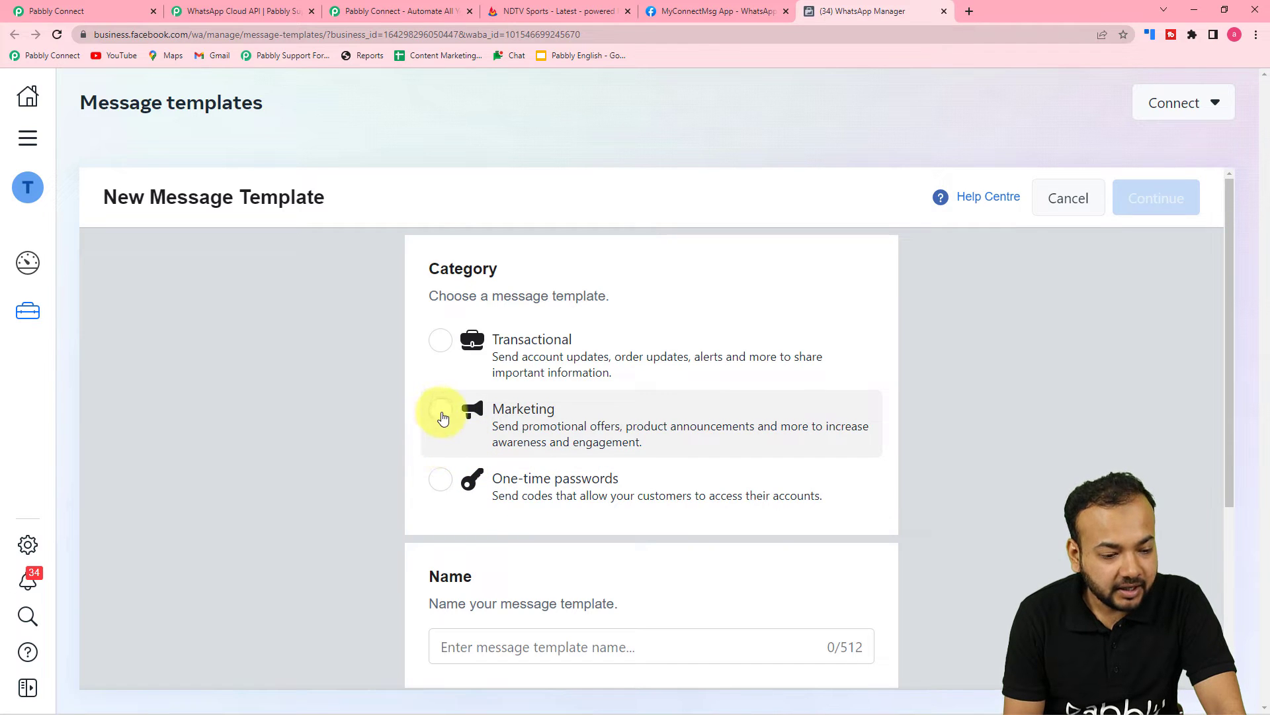
click(440, 416)
scroll(454, 482, down, 3)
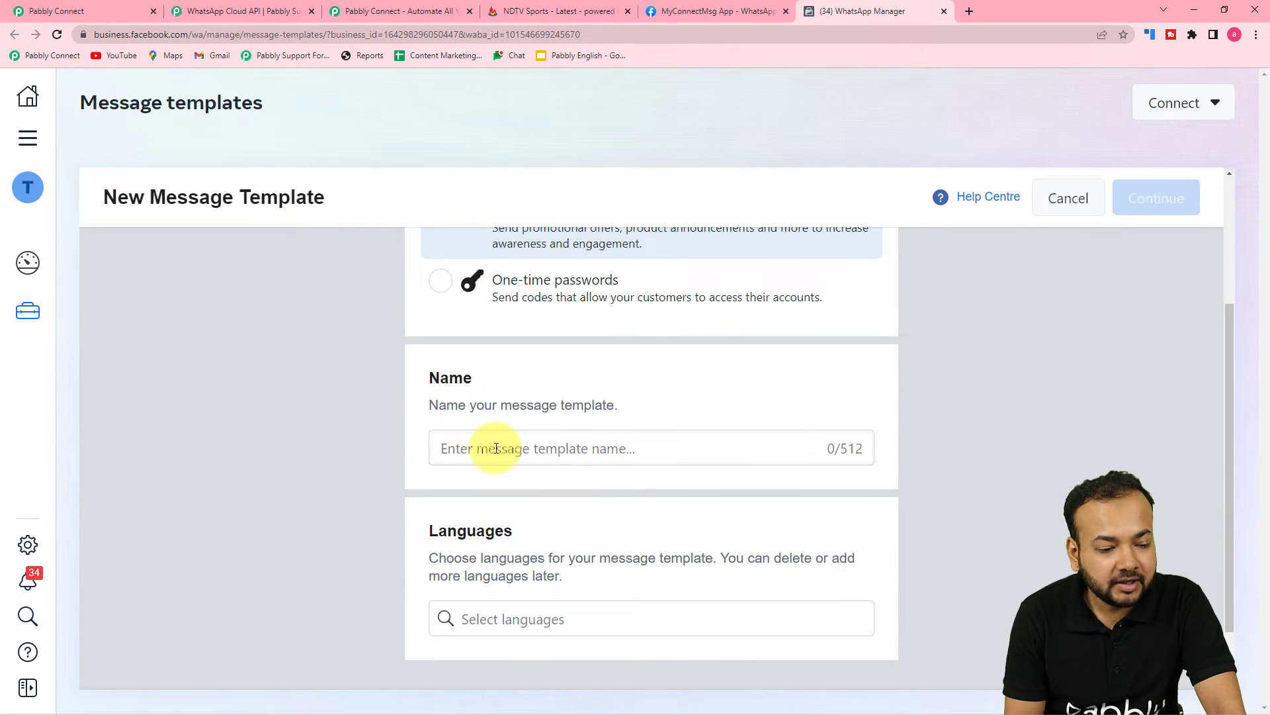
click(496, 449)
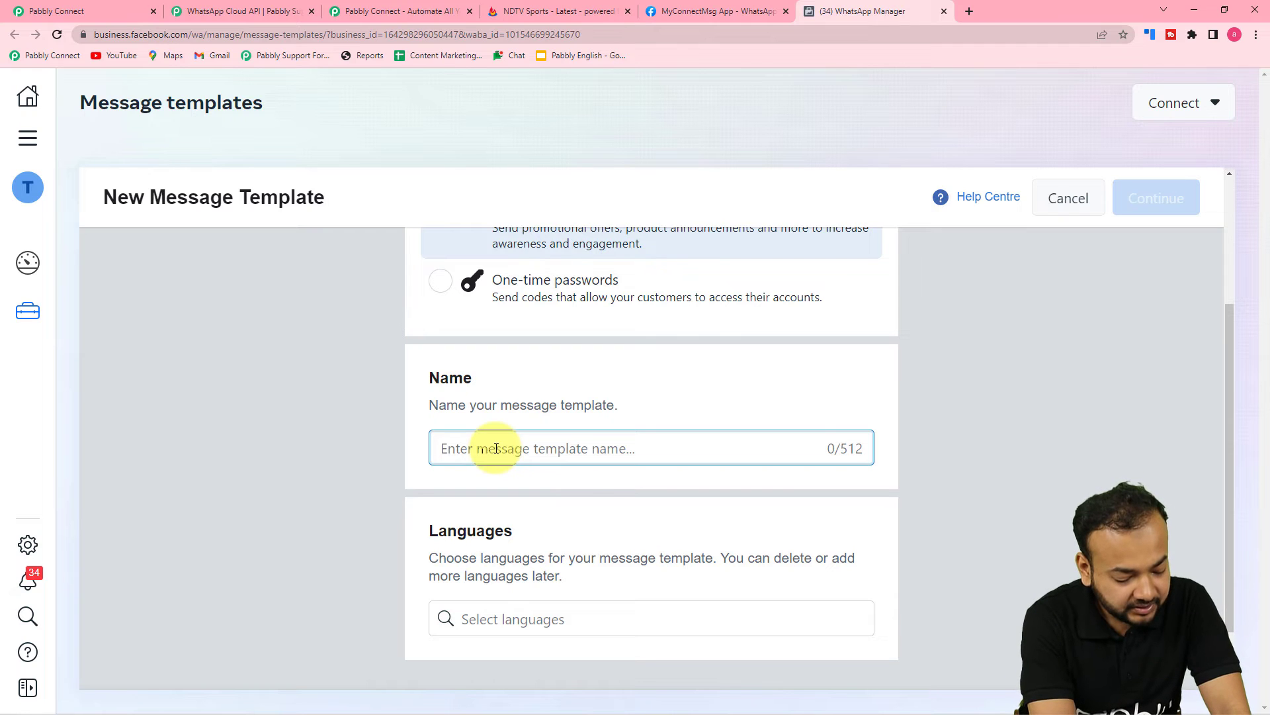
text(name)
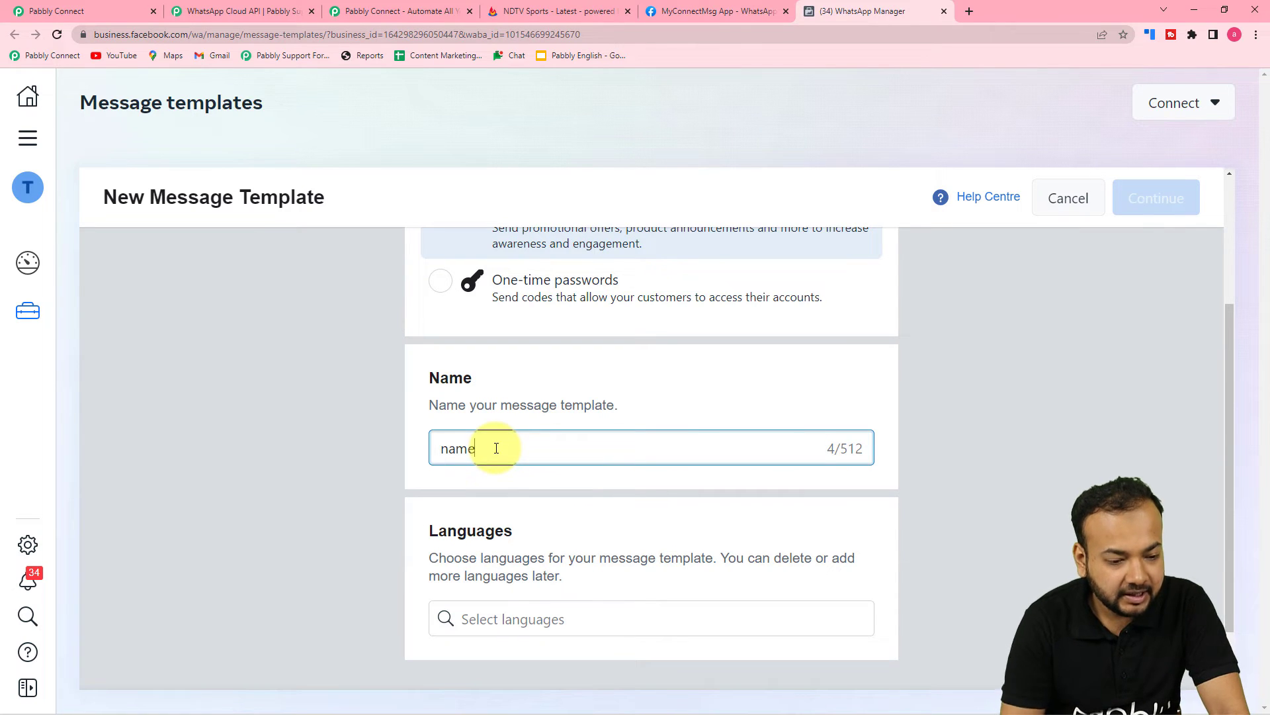
click(513, 619)
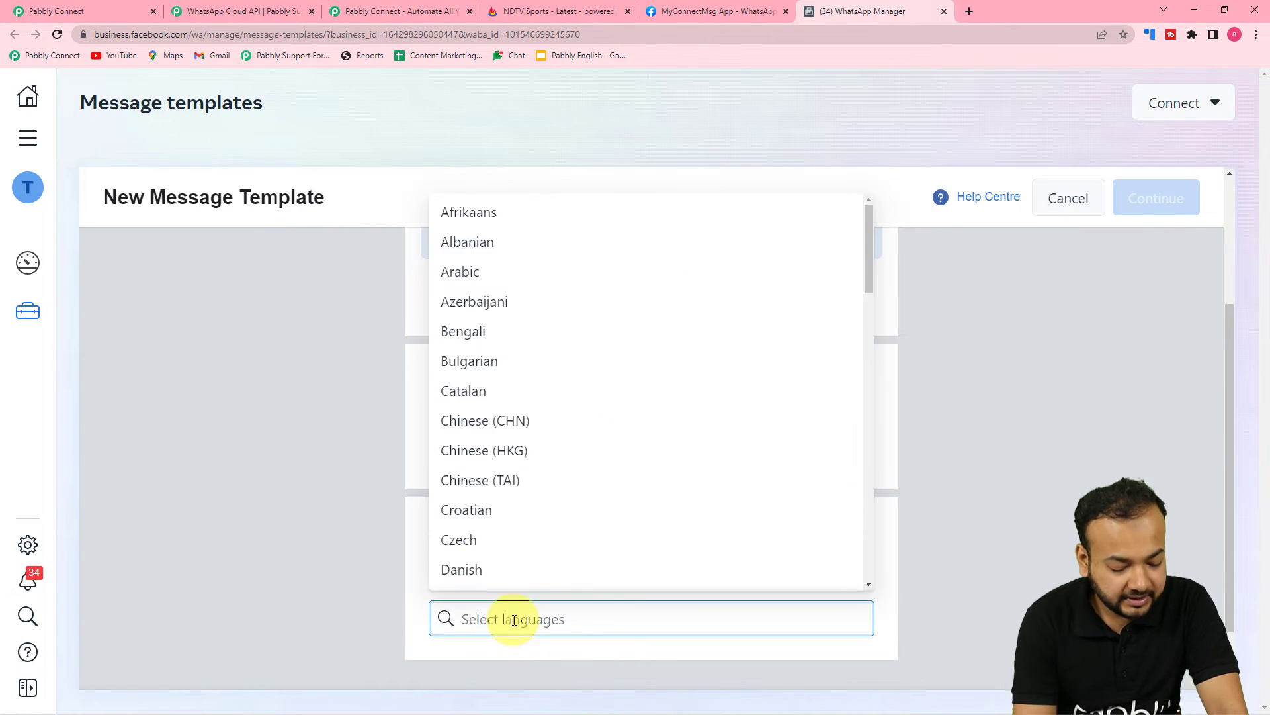
text(eng)
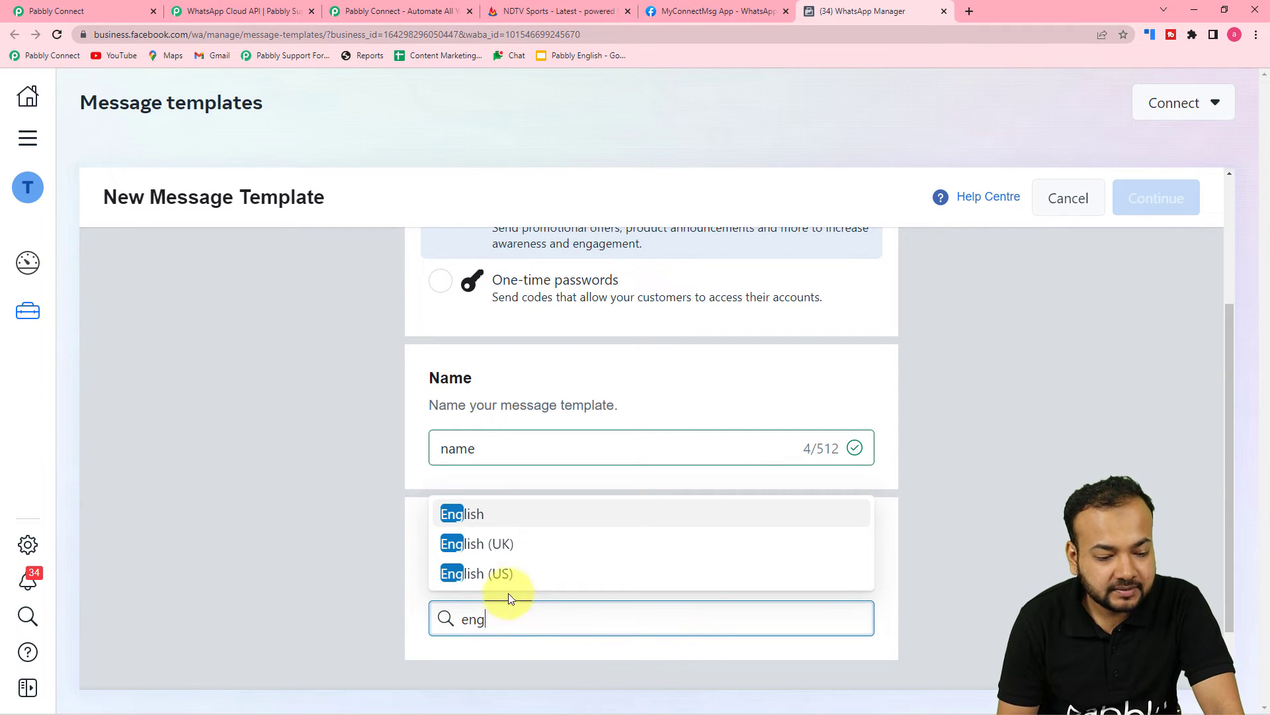
click(510, 574)
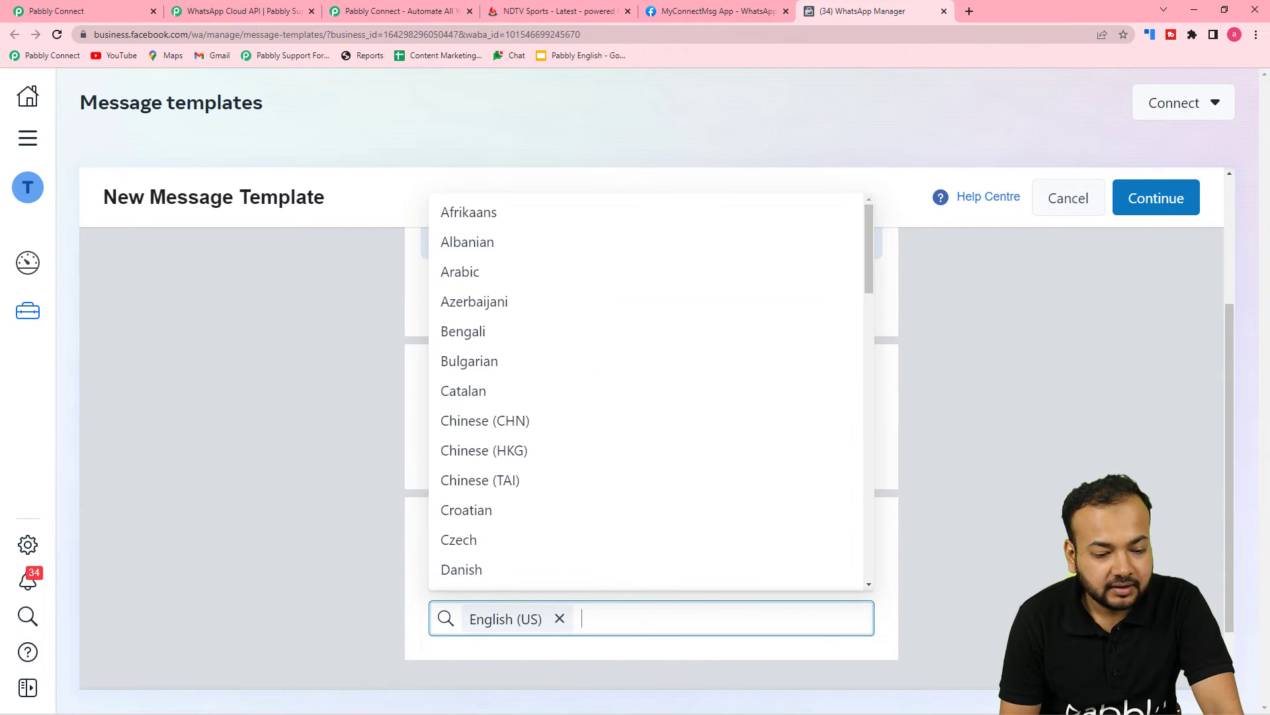
click(1026, 546)
scroll(1026, 546, up, 3)
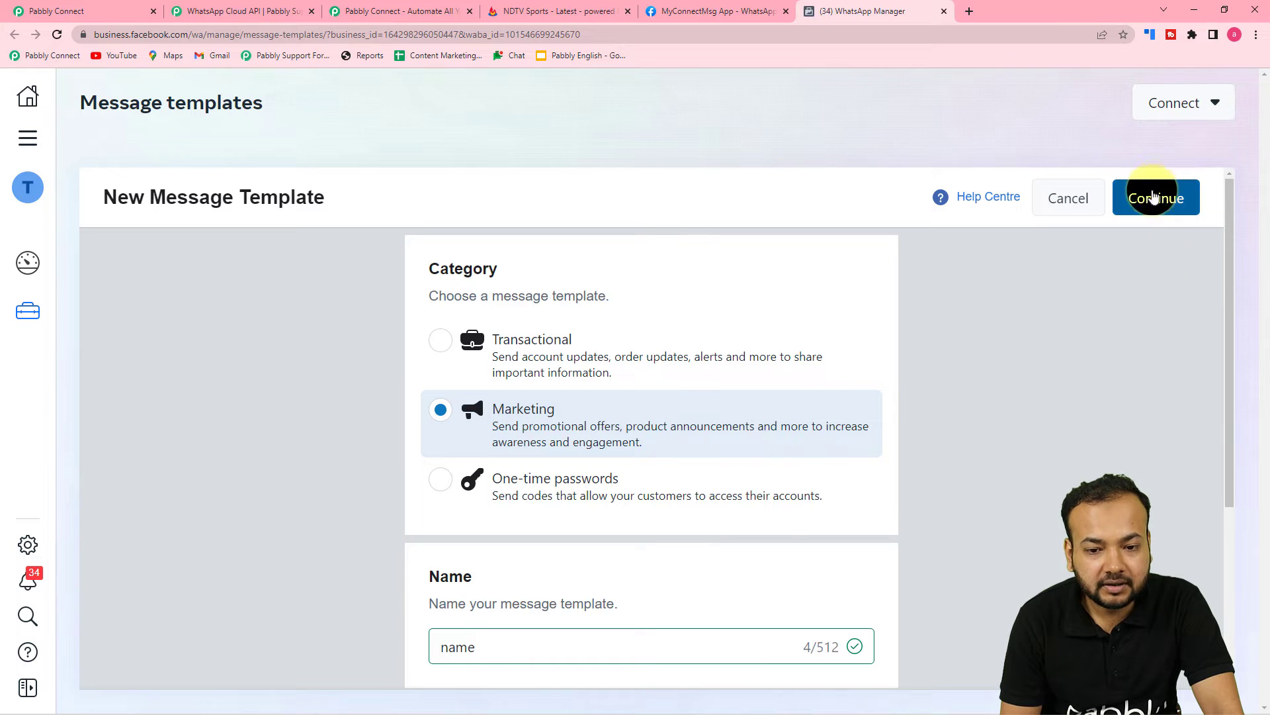
click(1151, 197)
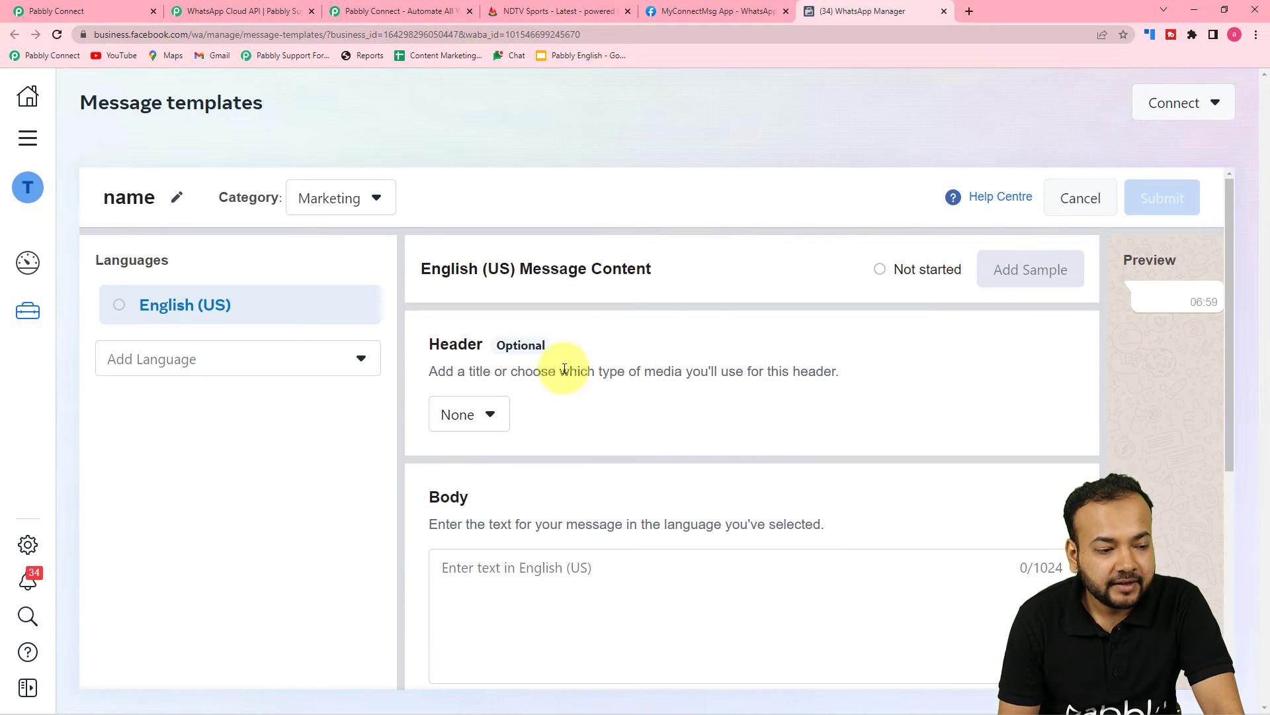
Set a Media header and the body text 'Hello {{1}}'
scroll(573, 397, down, 1)
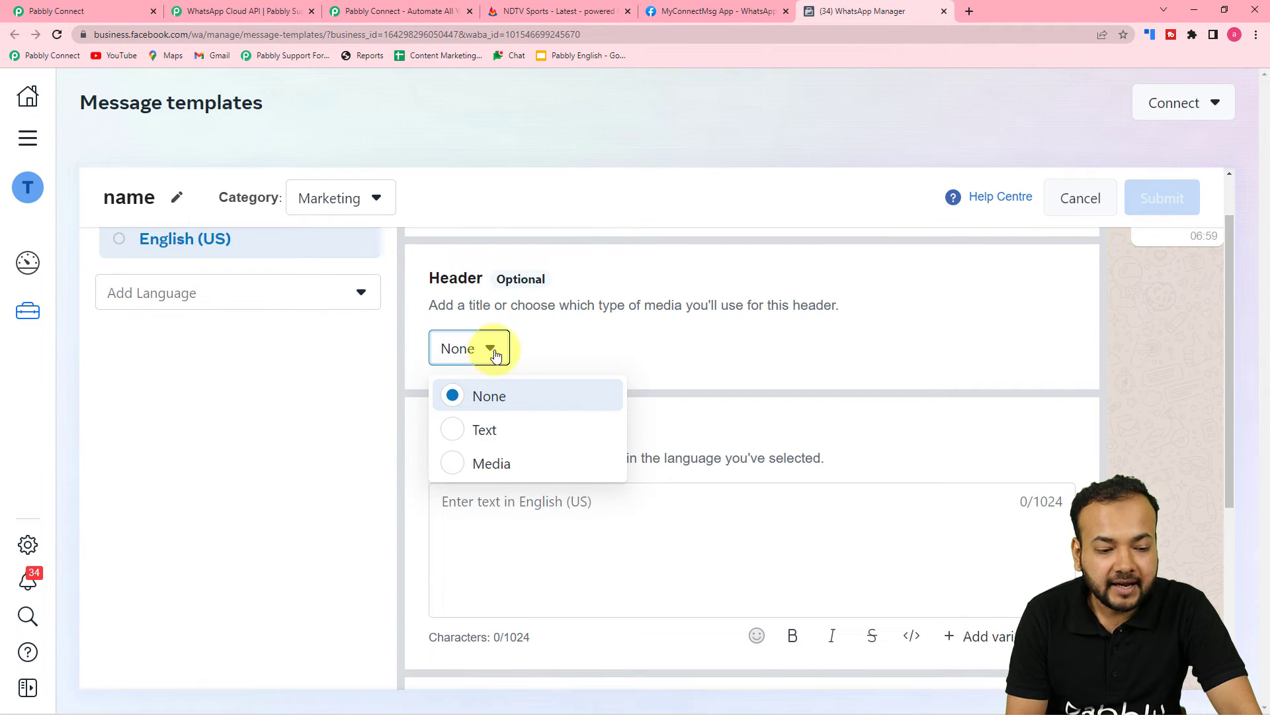
click(453, 473)
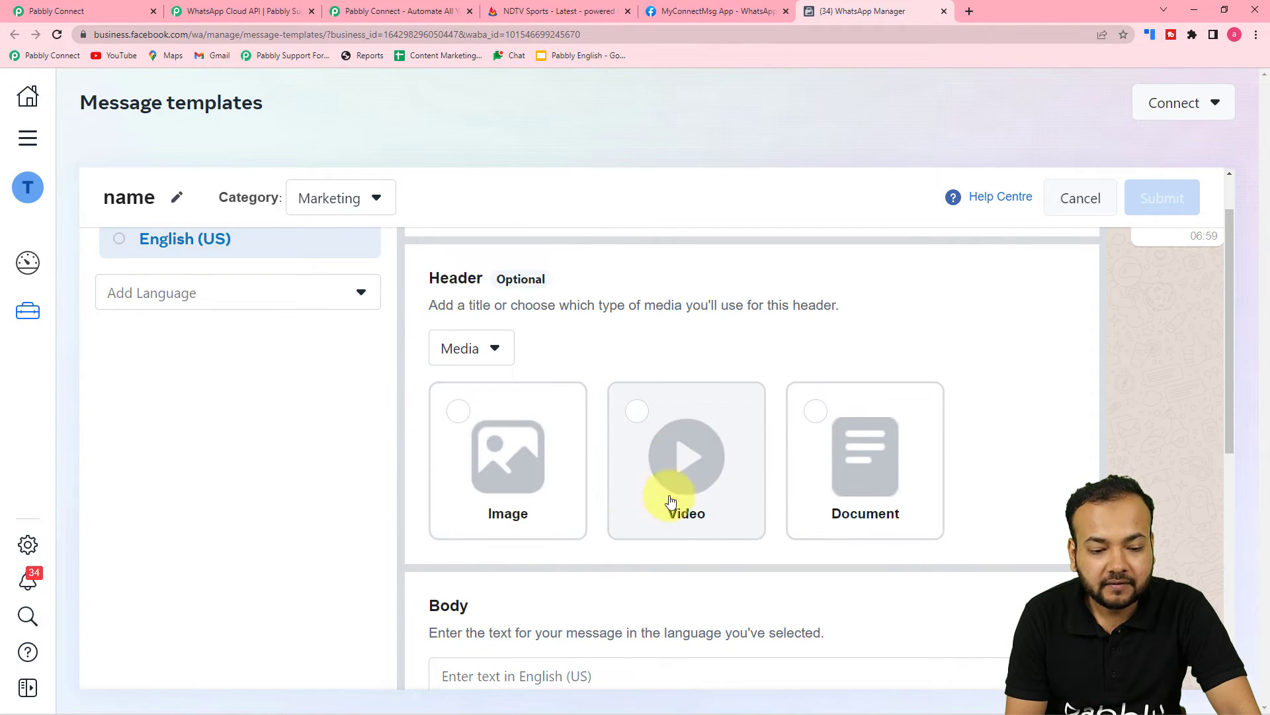
scroll(894, 501, down, 1)
scroll(895, 501, down, 6)
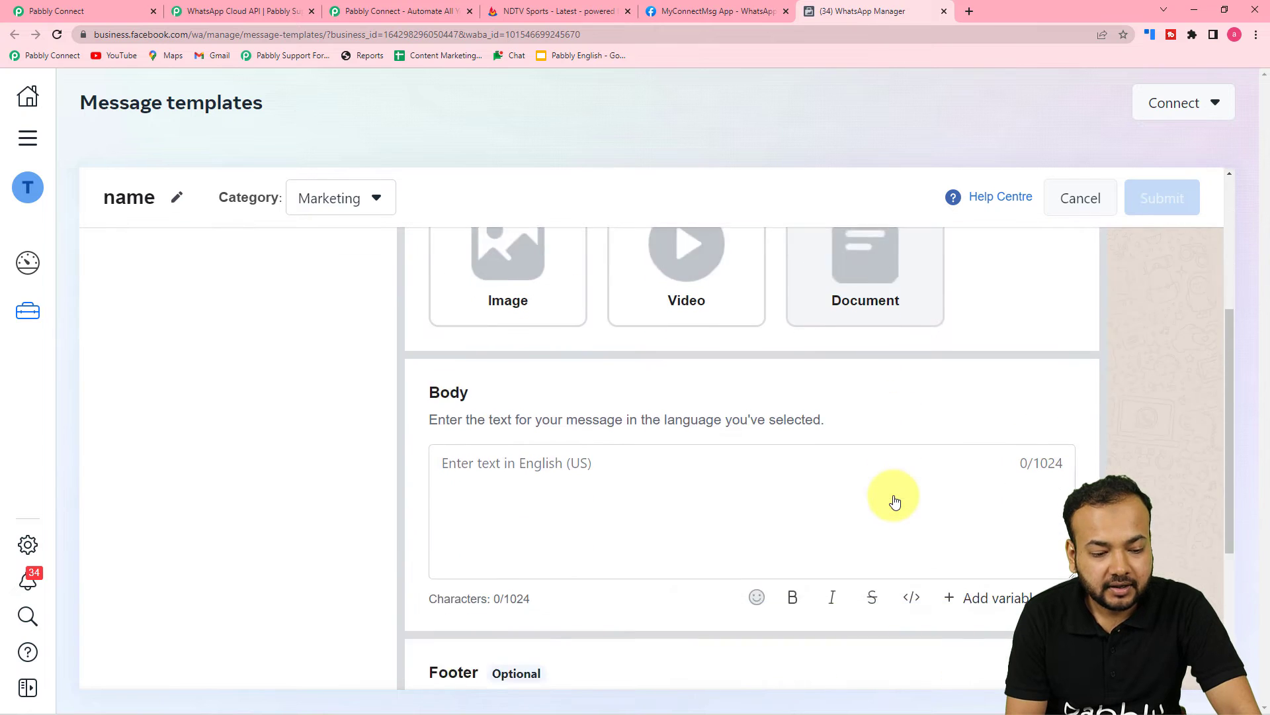
click(550, 333)
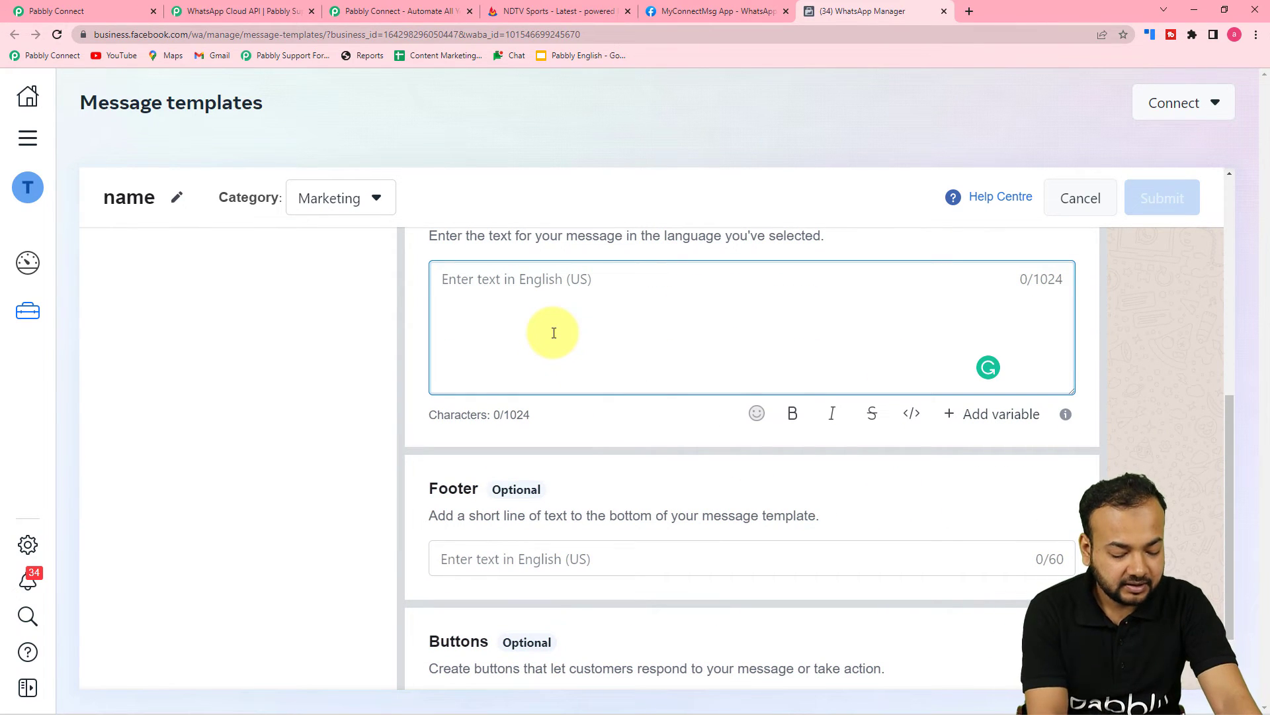
text(Hello {{1)
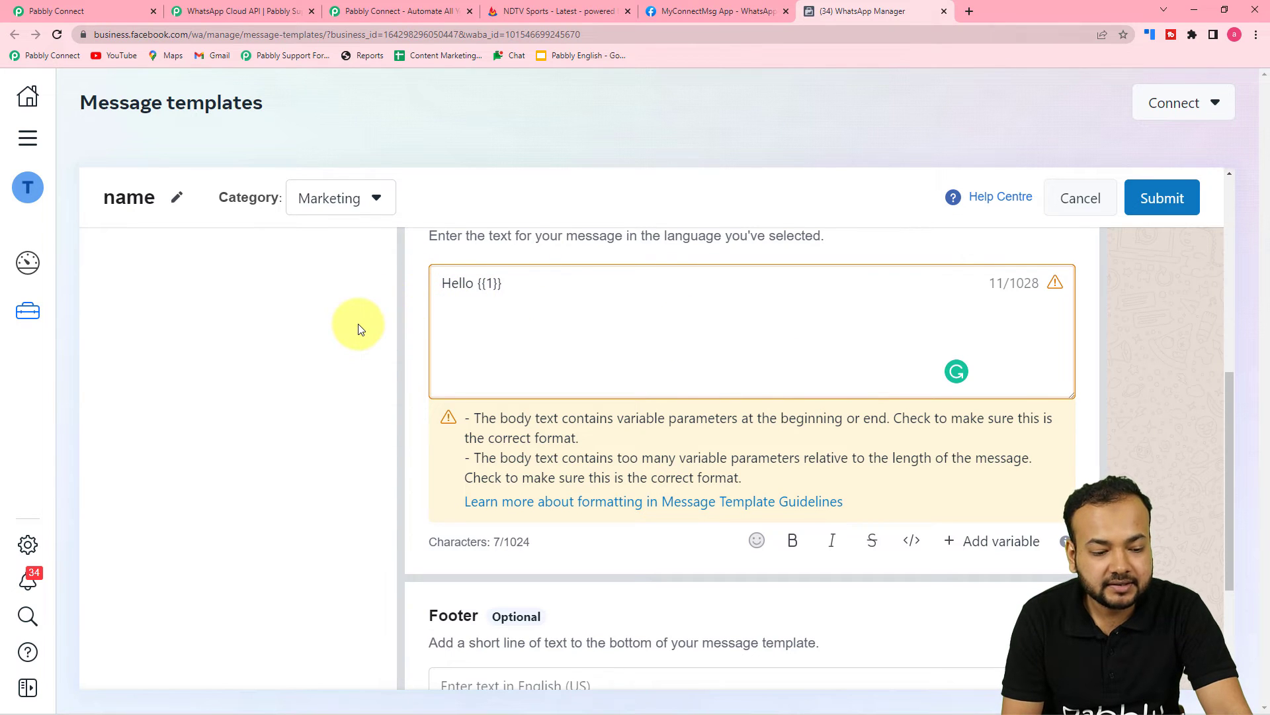
Check the Footer and Buttons options, then cancel the template draft
scroll(358, 329, down, 3)
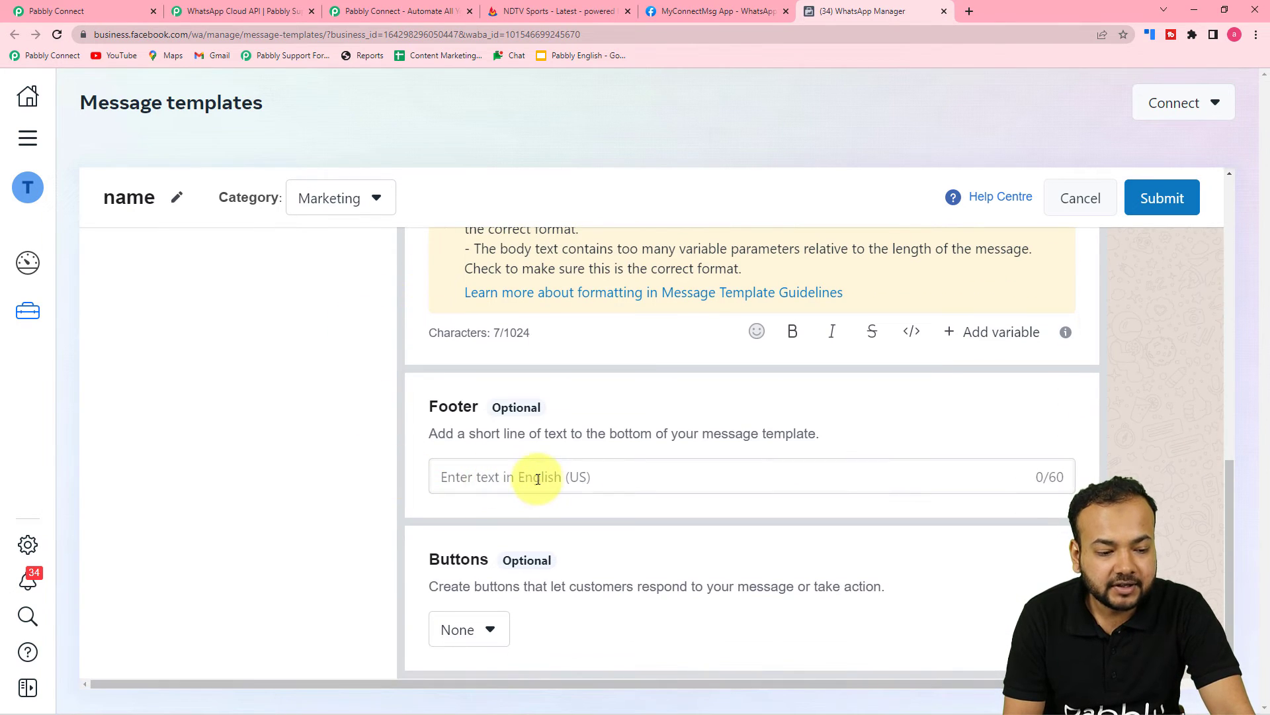
click(538, 478)
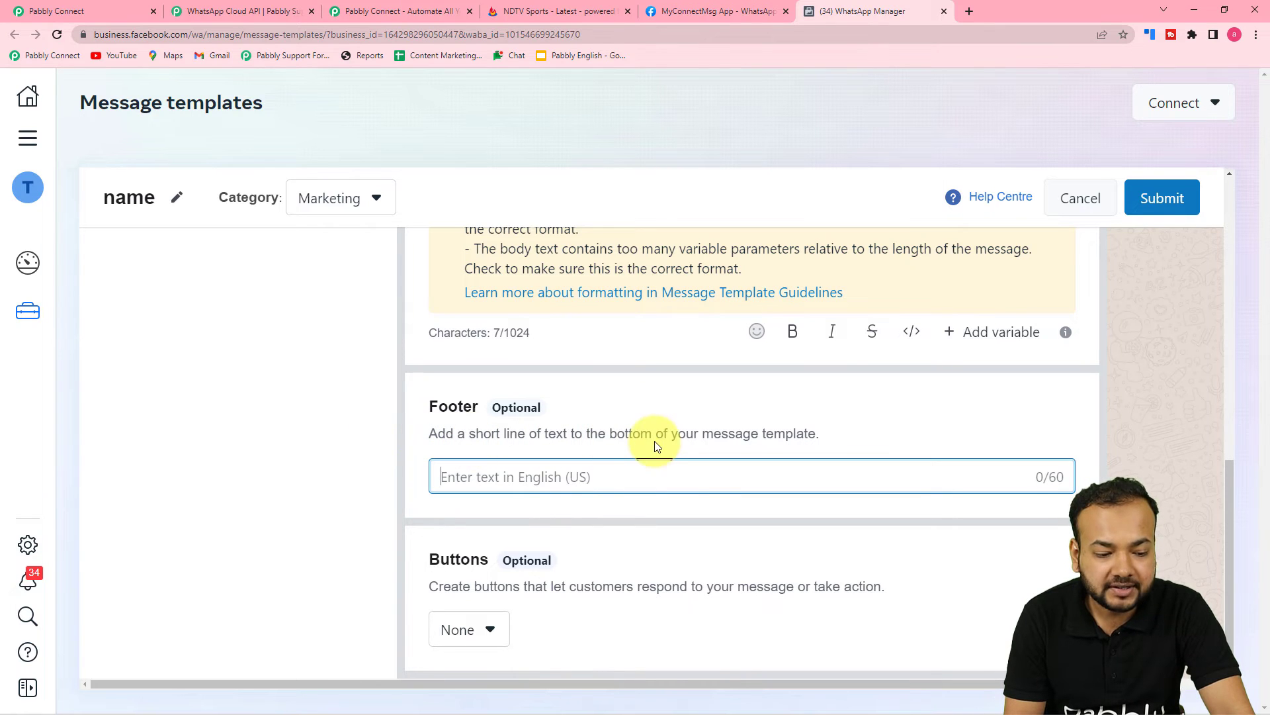
click(494, 637)
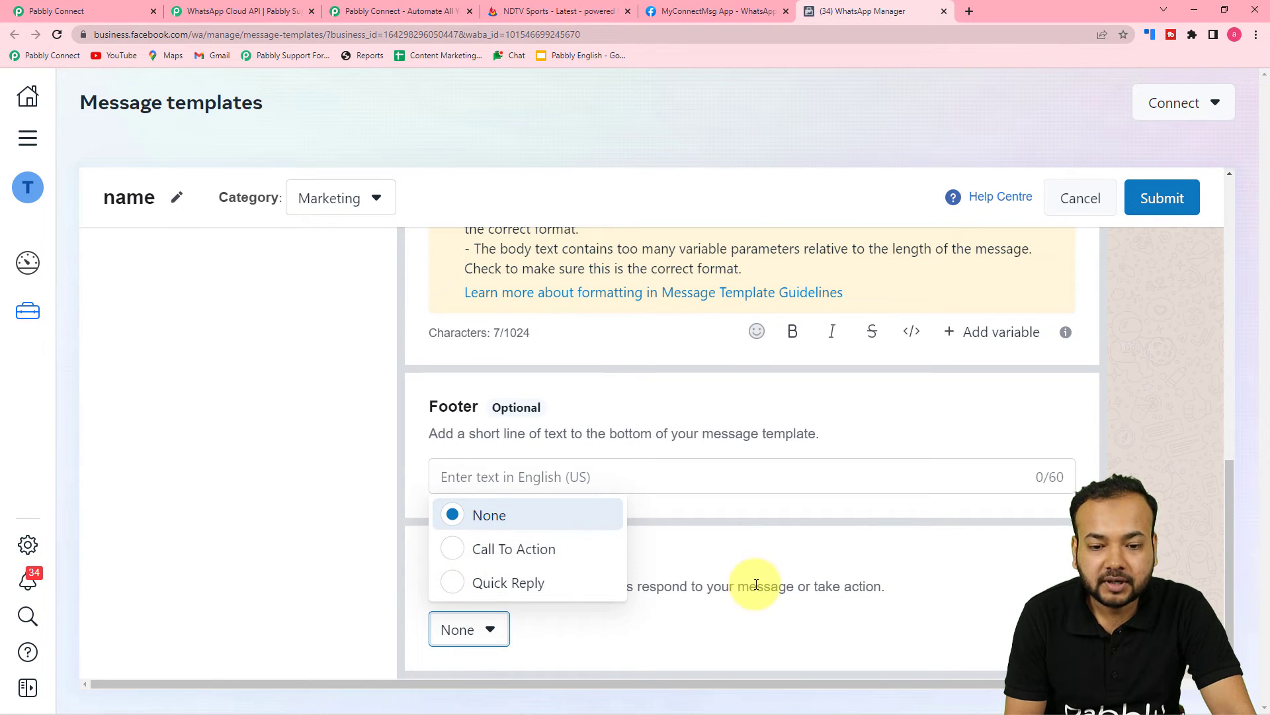
click(853, 582)
scroll(1058, 592, up, 4)
scroll(1059, 582, up, 5)
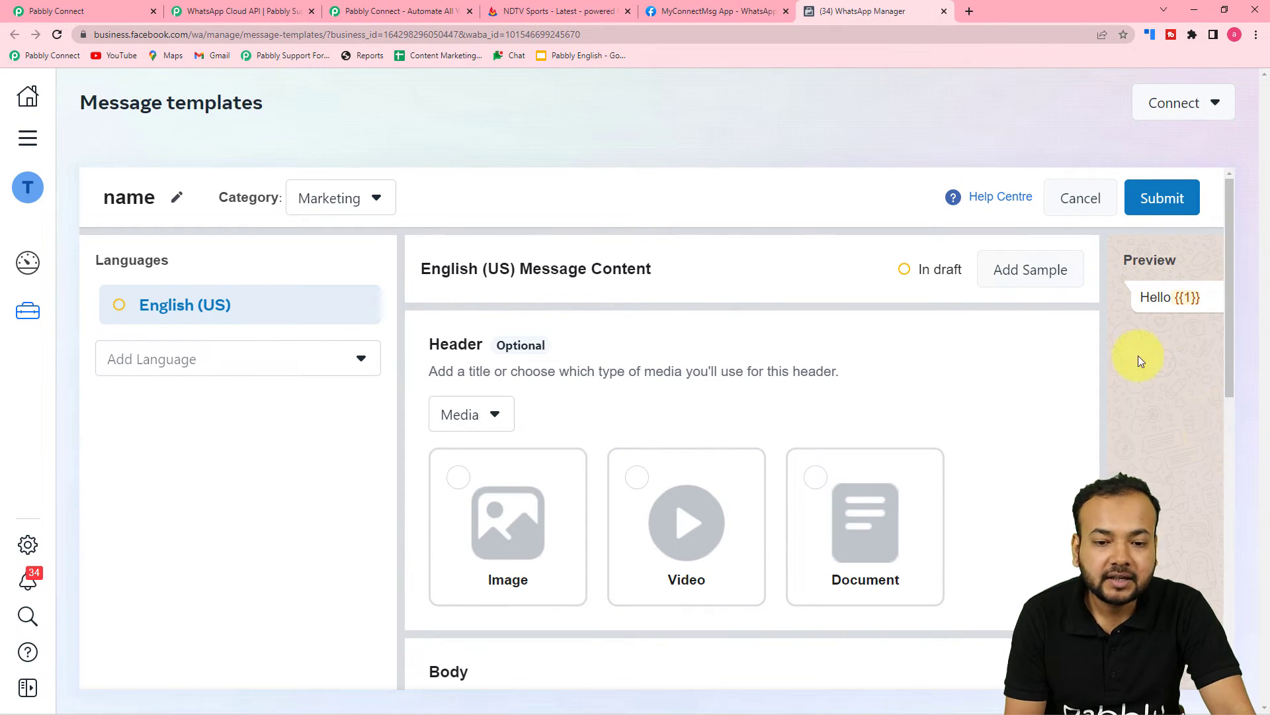
click(1077, 203)
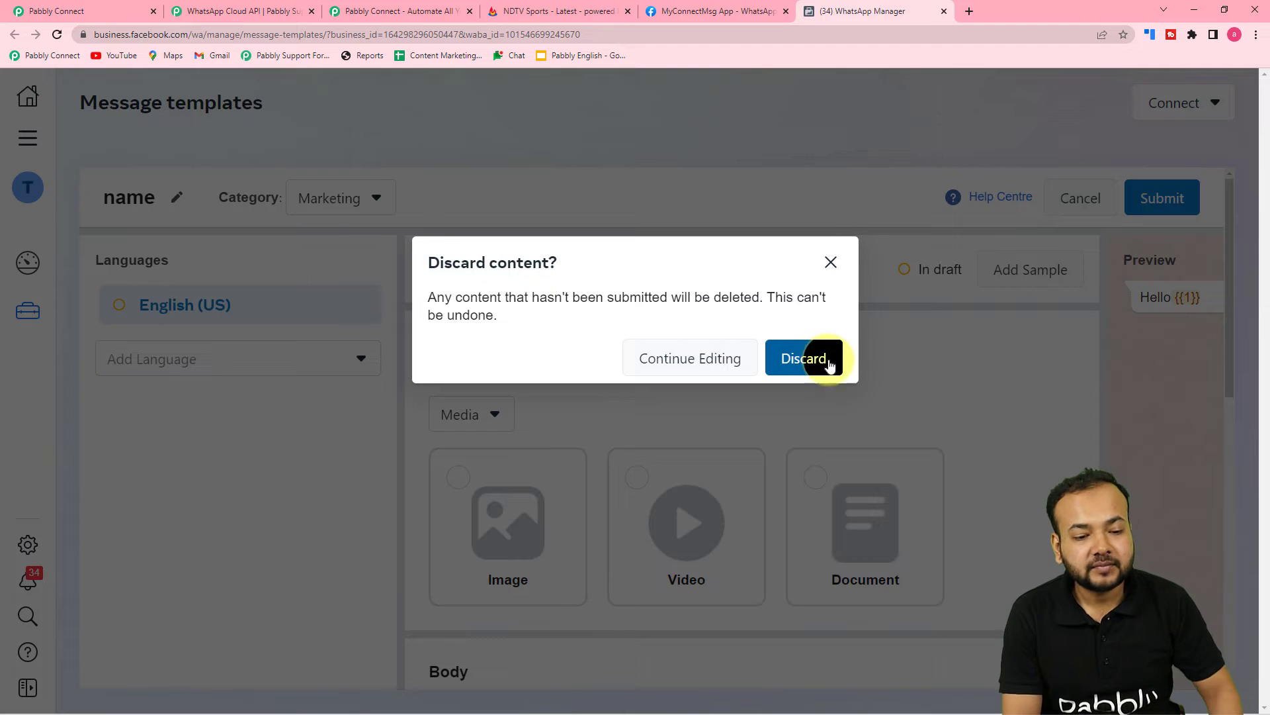
Discard the draft, scan the templates list, and return to Pabbly Connect
click(804, 365)
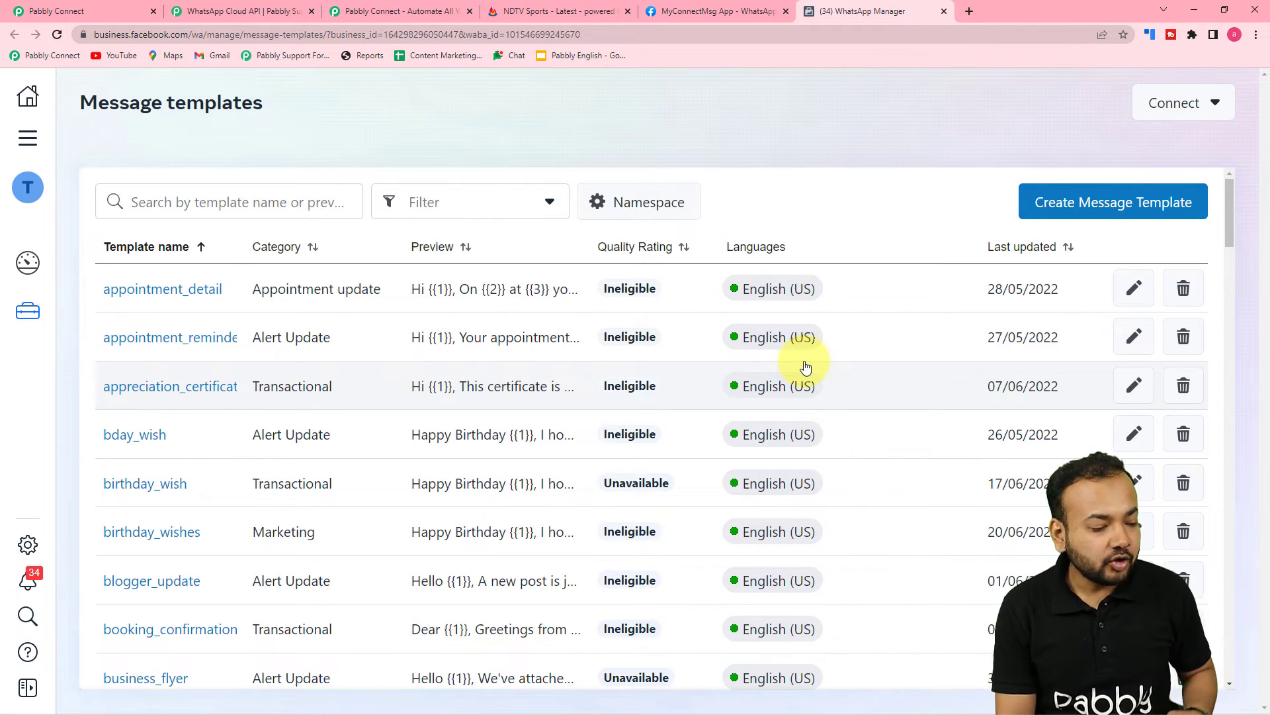
scroll(255, 377, down, 8)
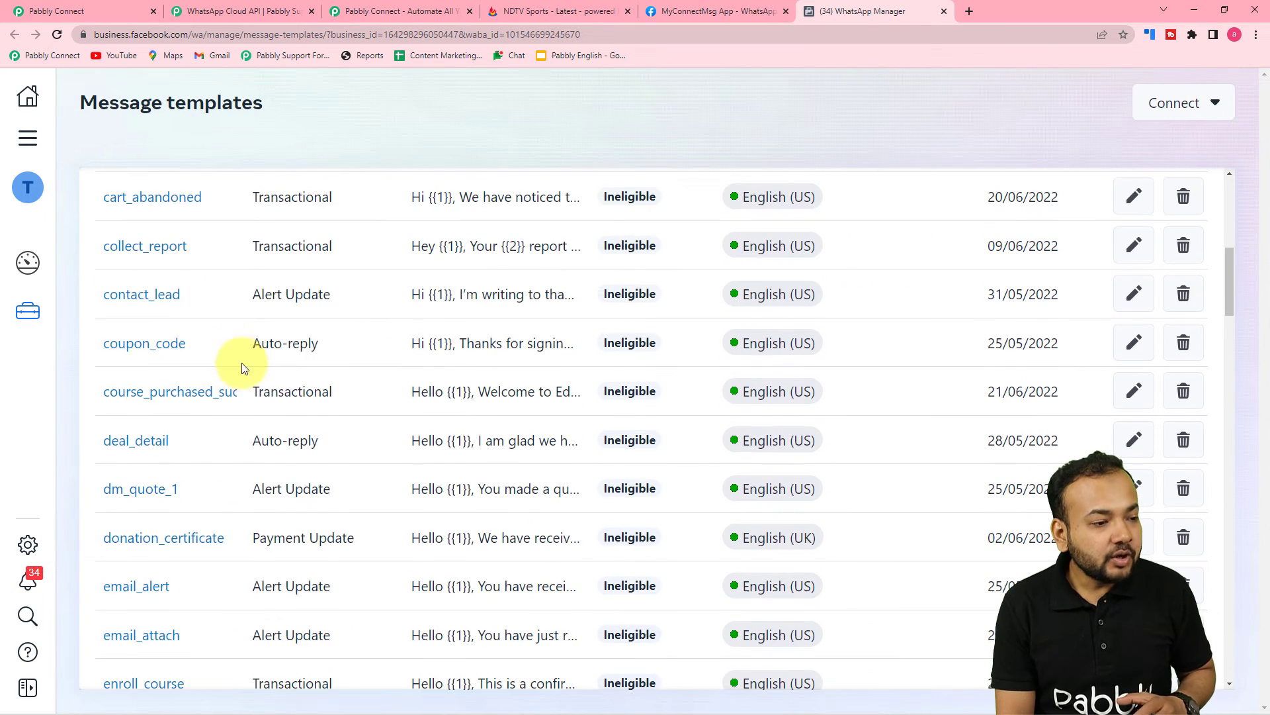
click(72, 7)
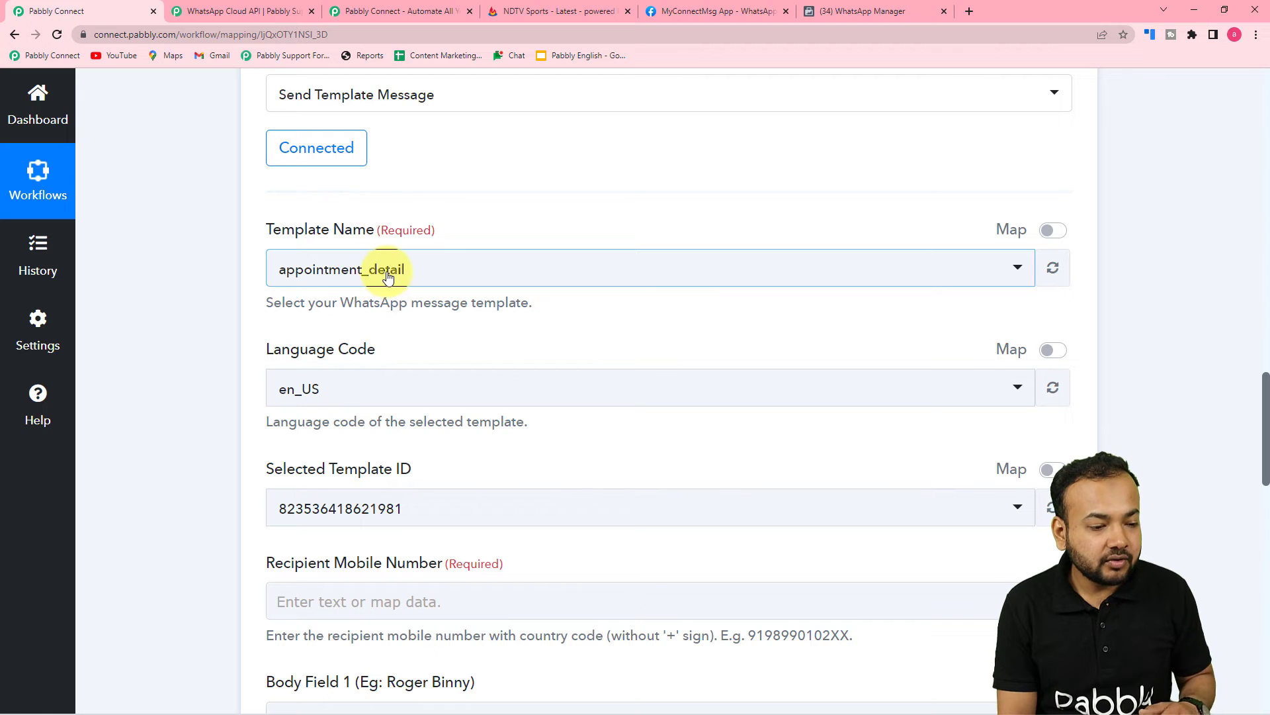
Search 'rss' in Template Name and select rss_feed
click(437, 278)
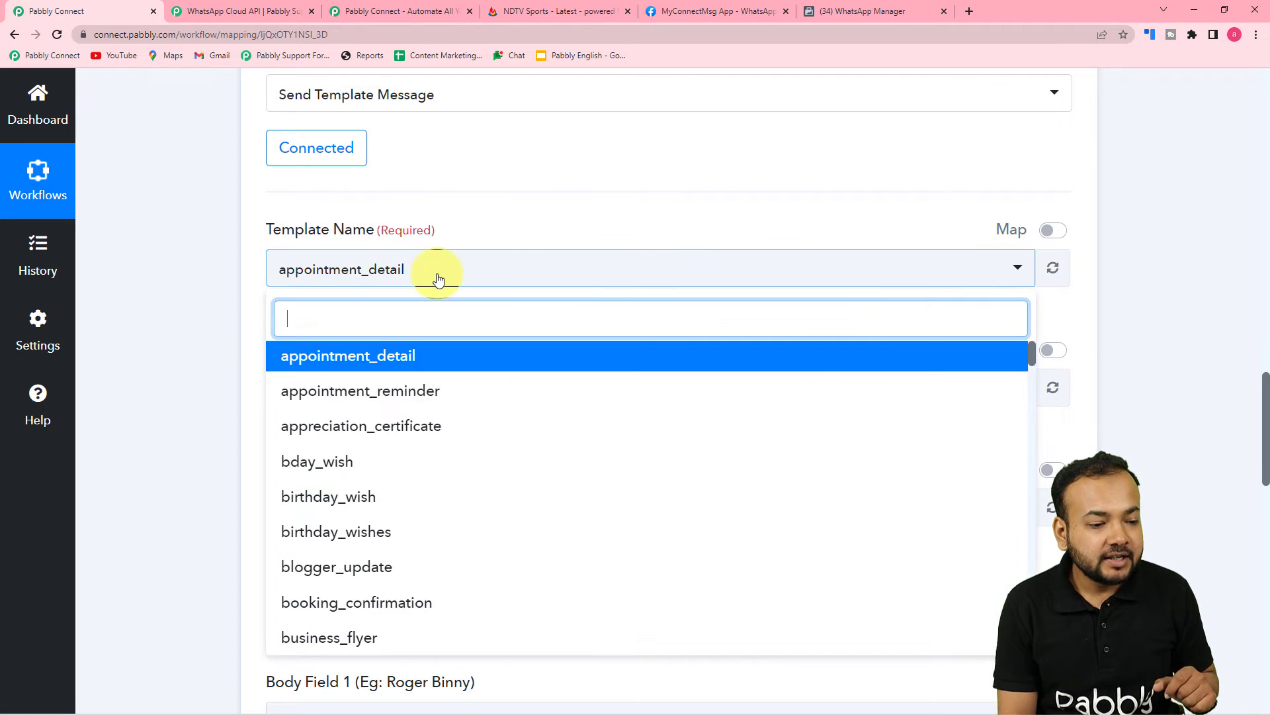
scroll(427, 392, down, 8)
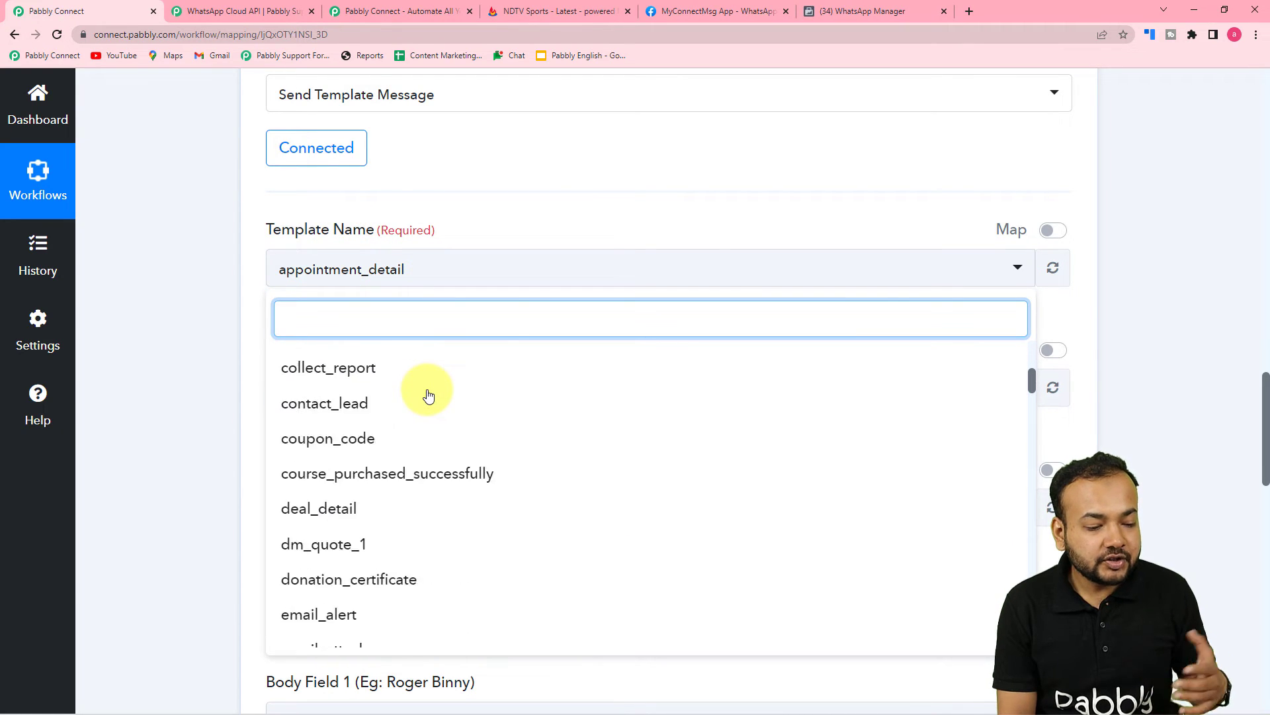
scroll(436, 417, down, 6)
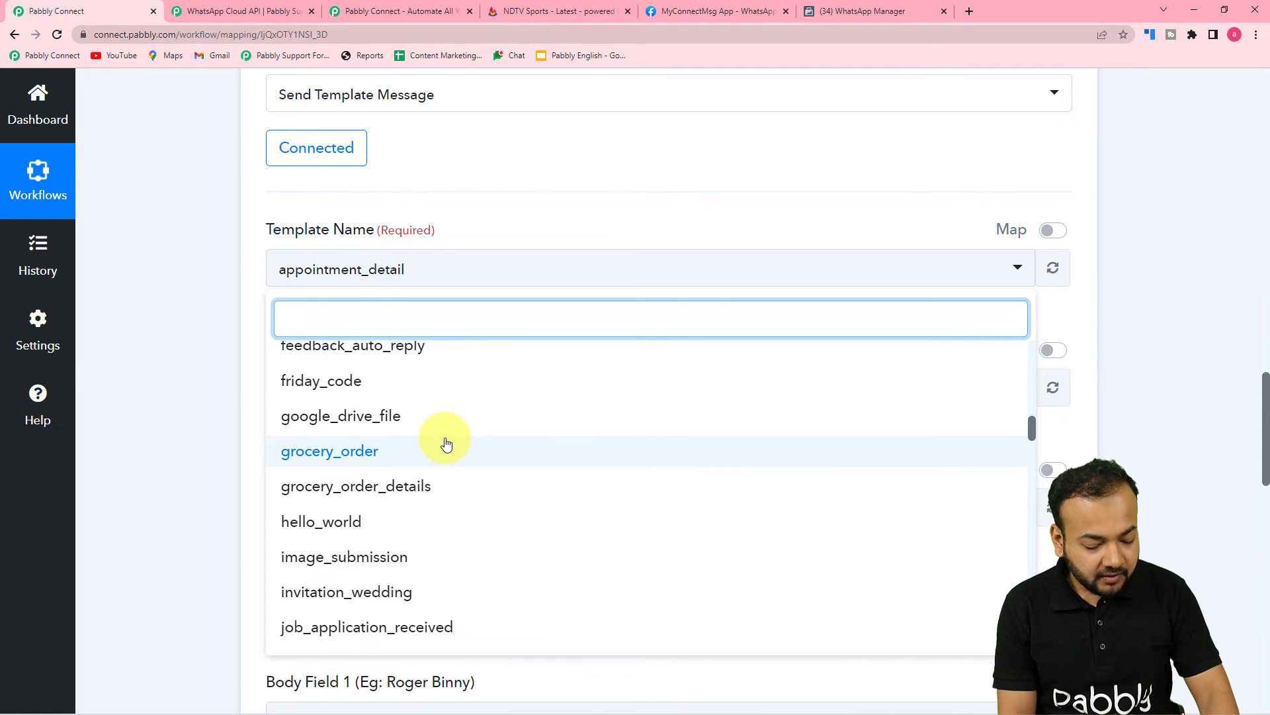
text(rss)
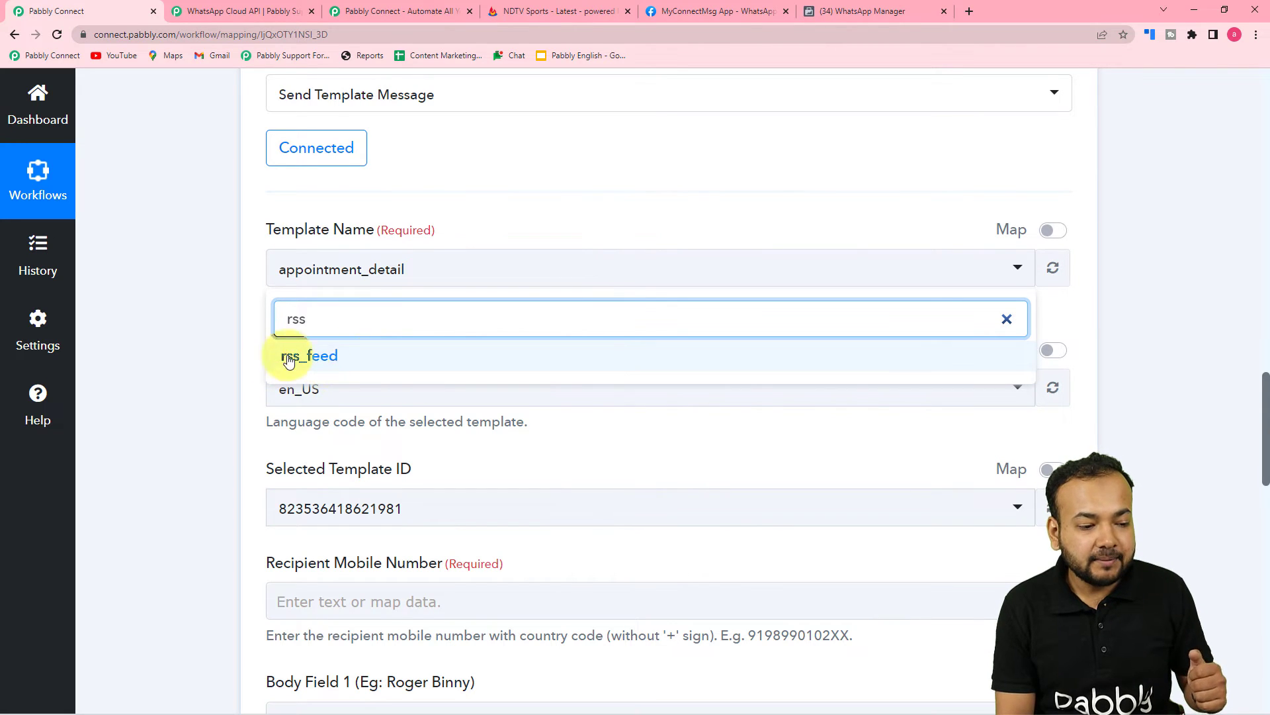
click(308, 357)
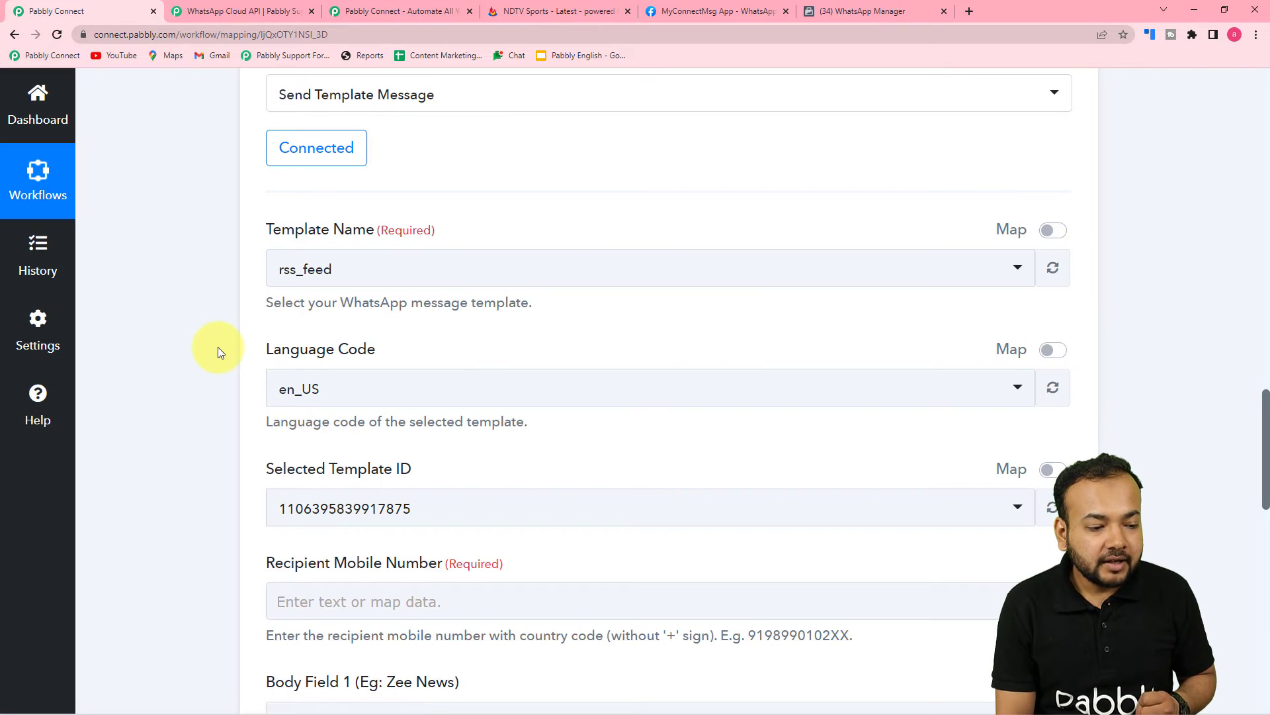
scroll(217, 346, down, 2)
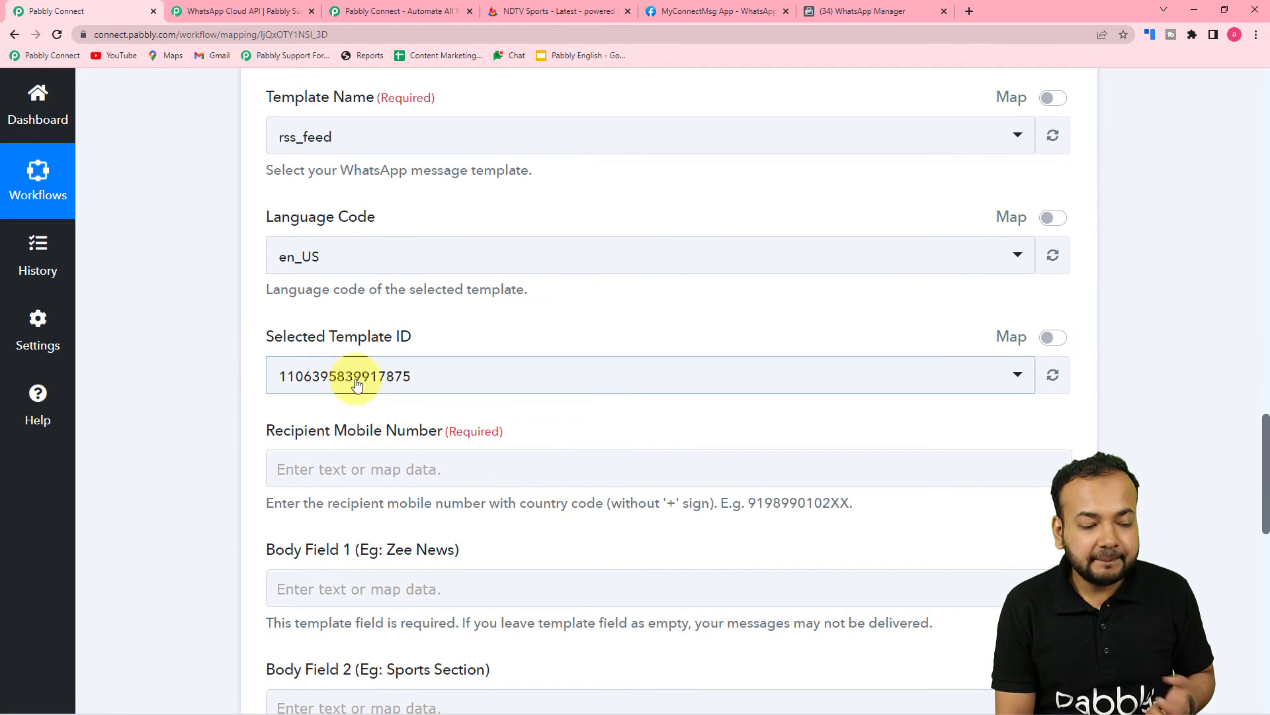
Enter the recipient's mobile number with country code in Recipient Mobile Number
scroll(430, 383, down, 2)
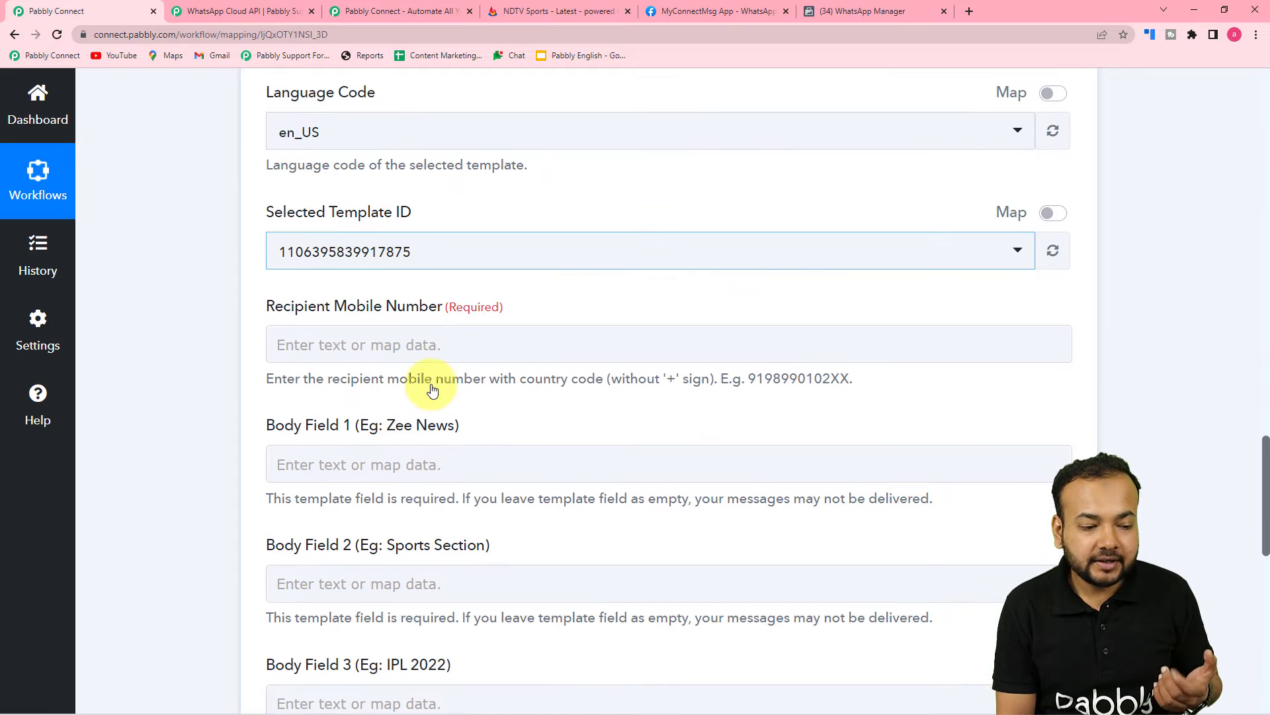
scroll(424, 321, down, 2)
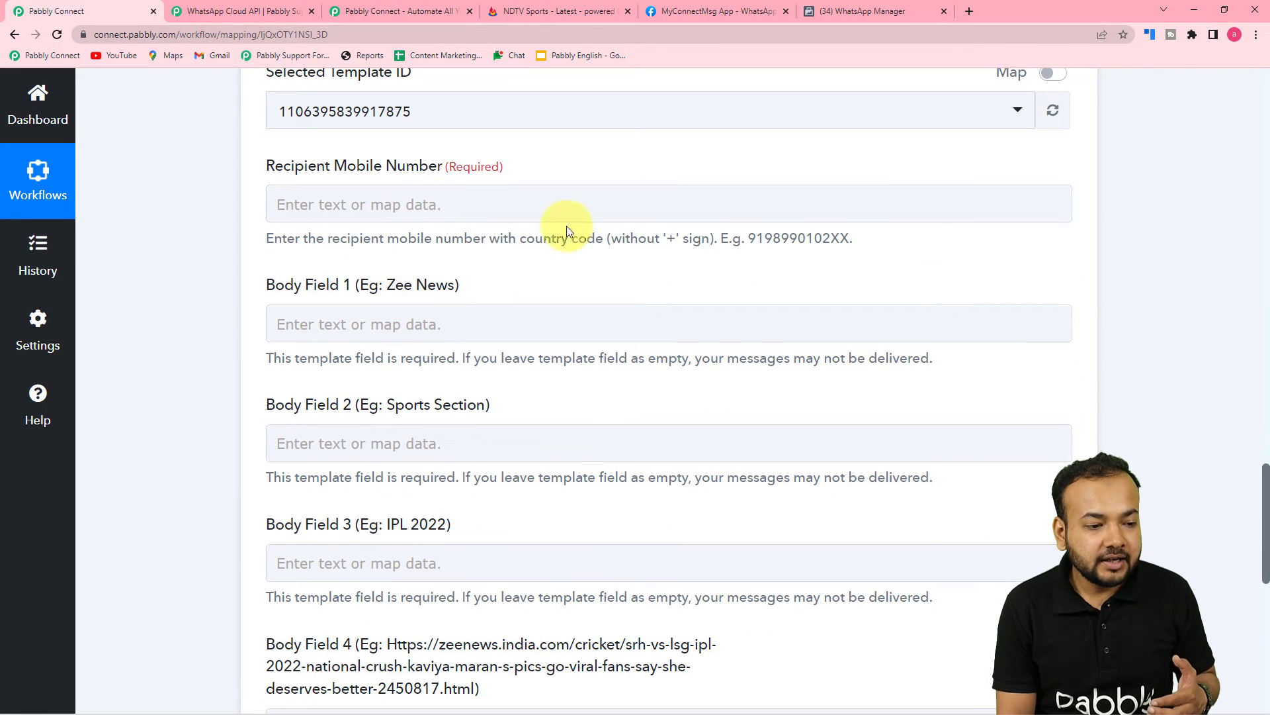
click(544, 204)
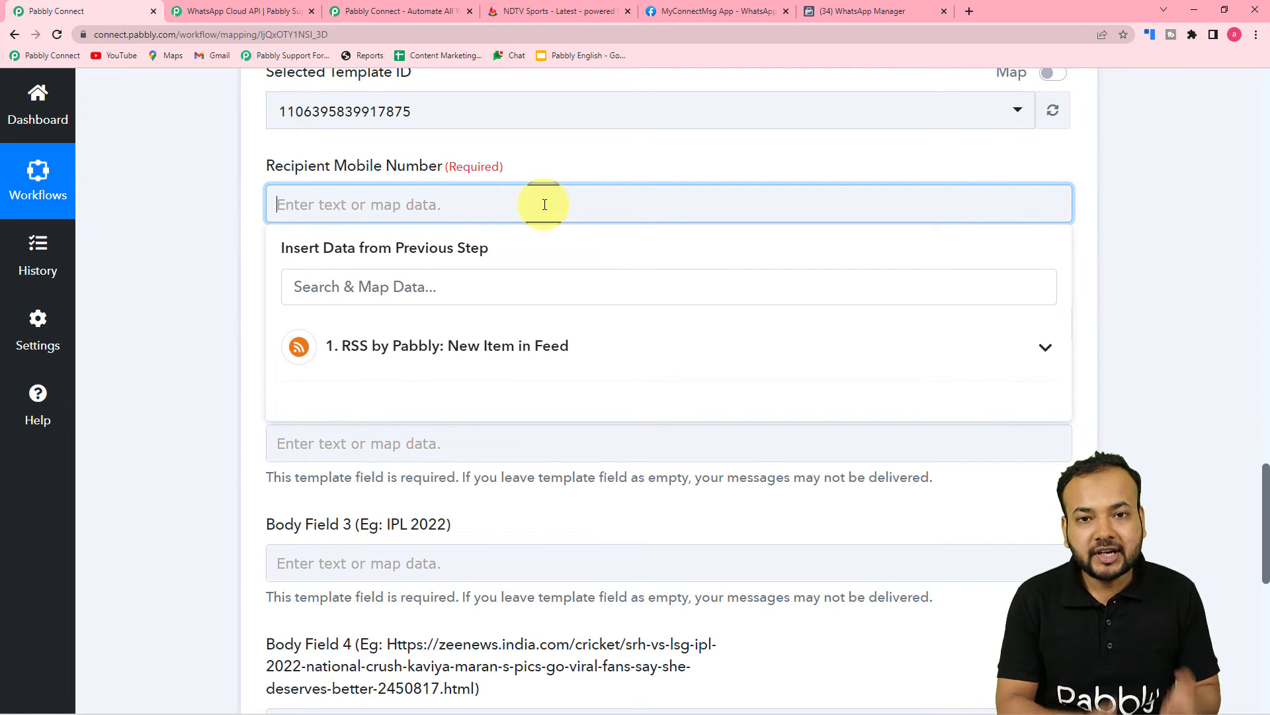
click(562, 162)
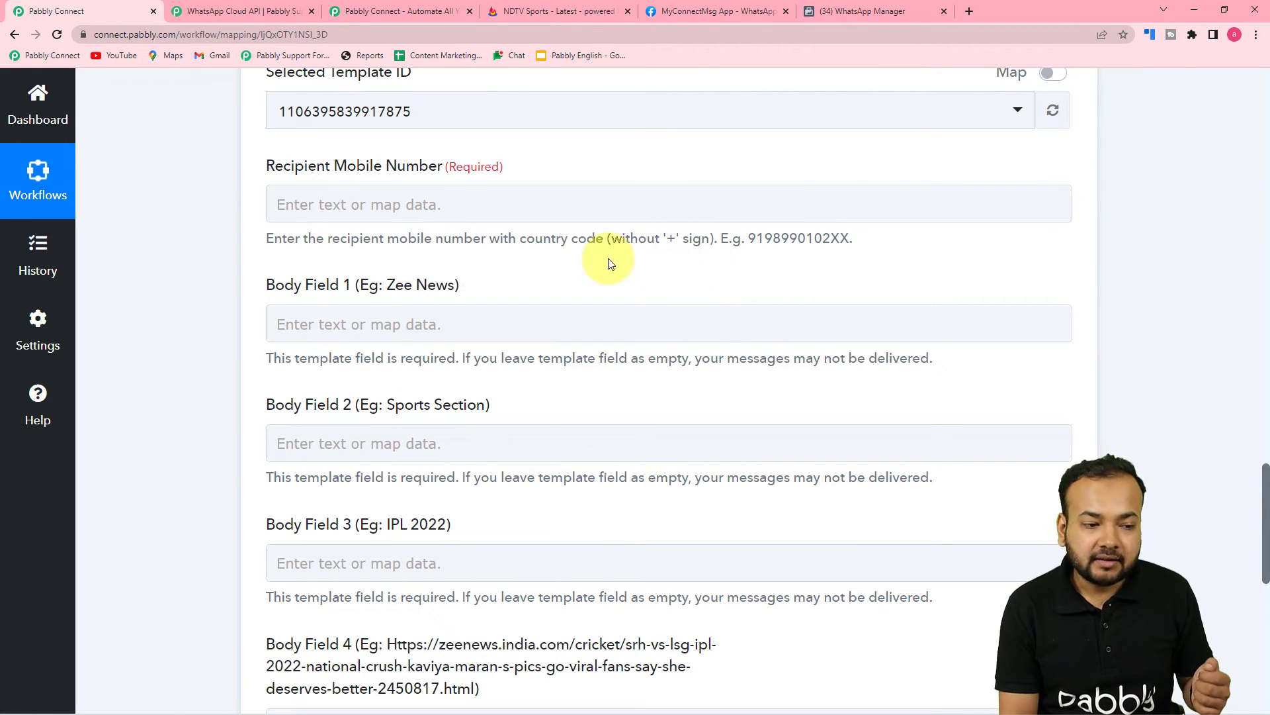
click(468, 200)
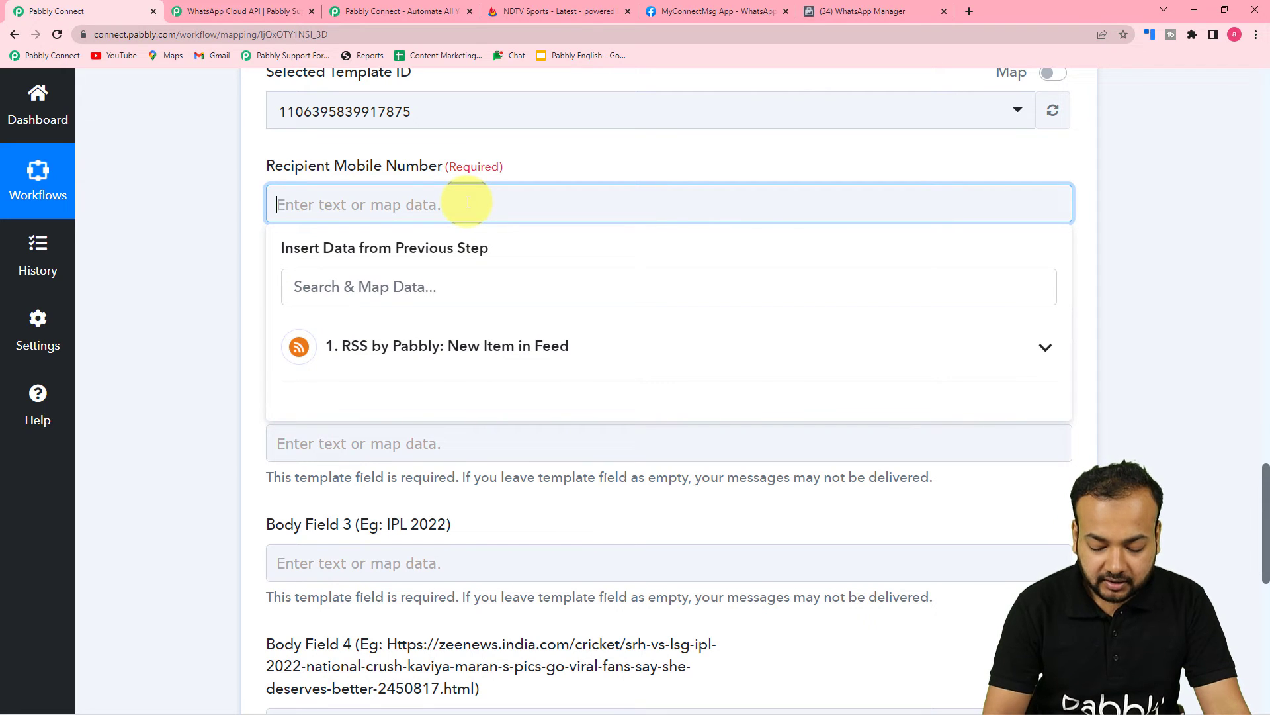
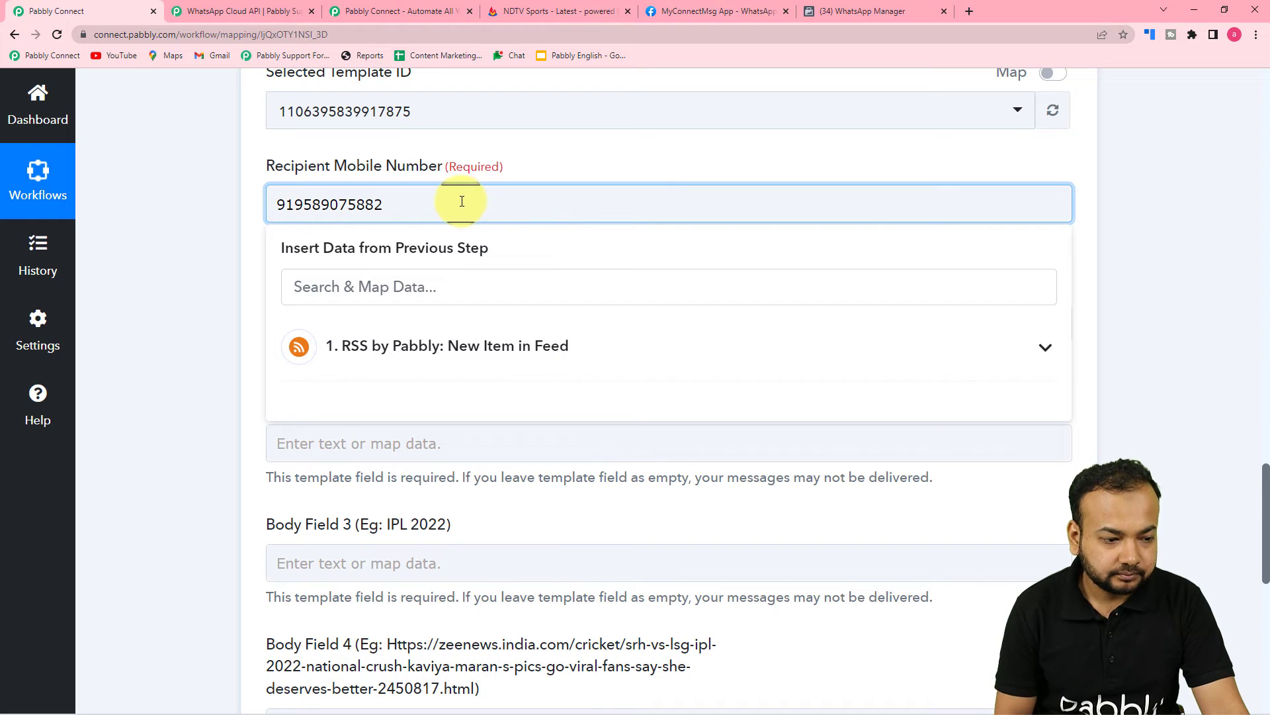
click(192, 257)
Switch to the WhatsApp Manager message templates tab
scroll(192, 258, down, 2)
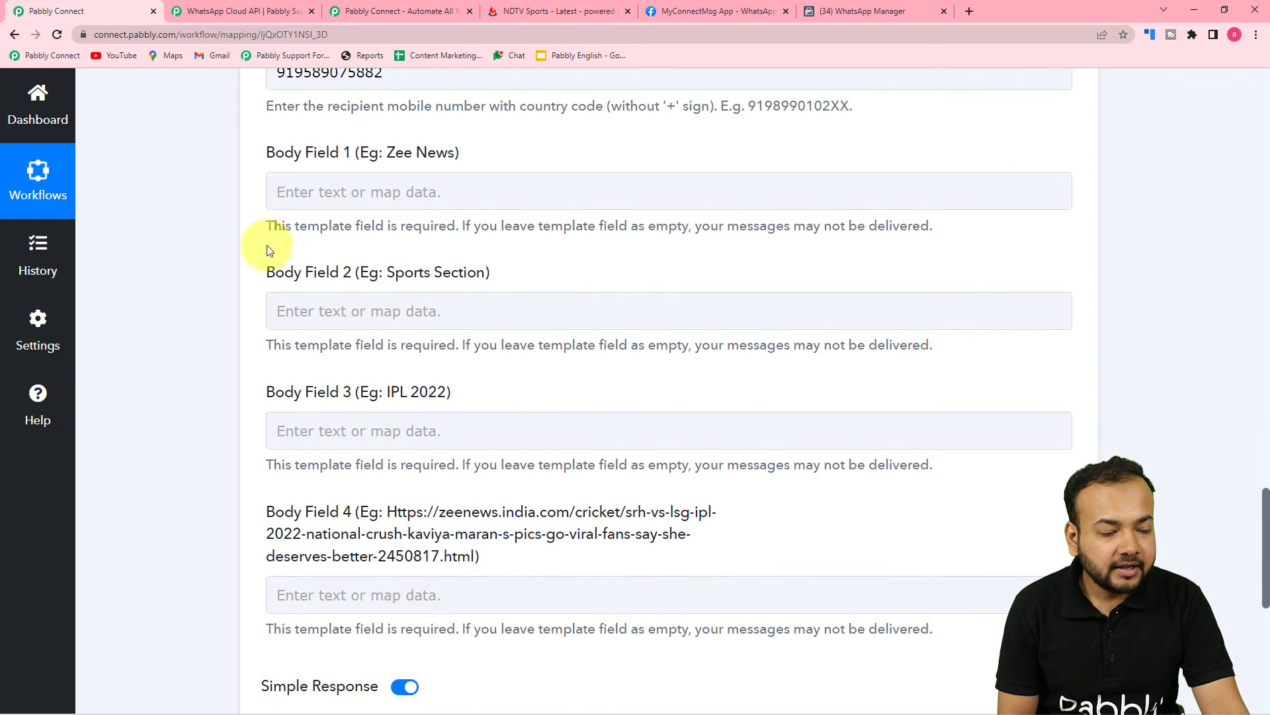
scroll(332, 265, down, 3)
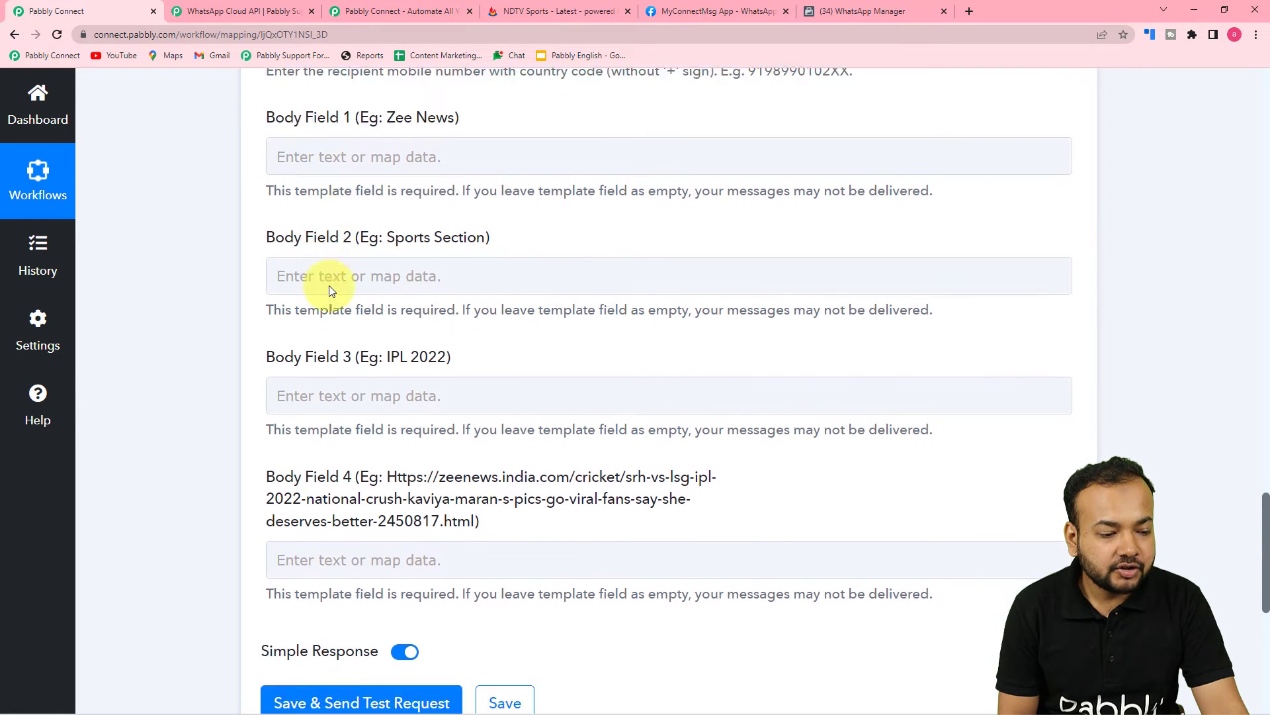
click(851, 13)
Open rss_feed and review its four body placeholders and sample preview
scroll(828, 392, down, 5)
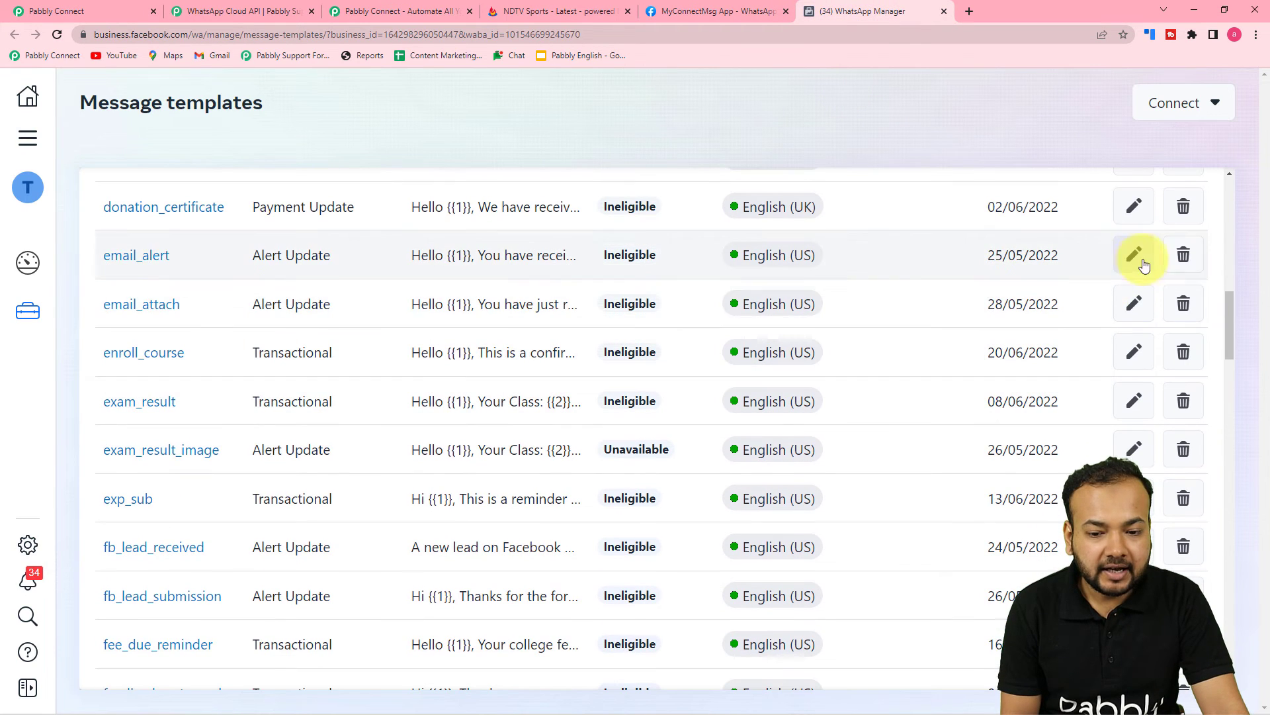
drag(1228, 308, 1235, 561)
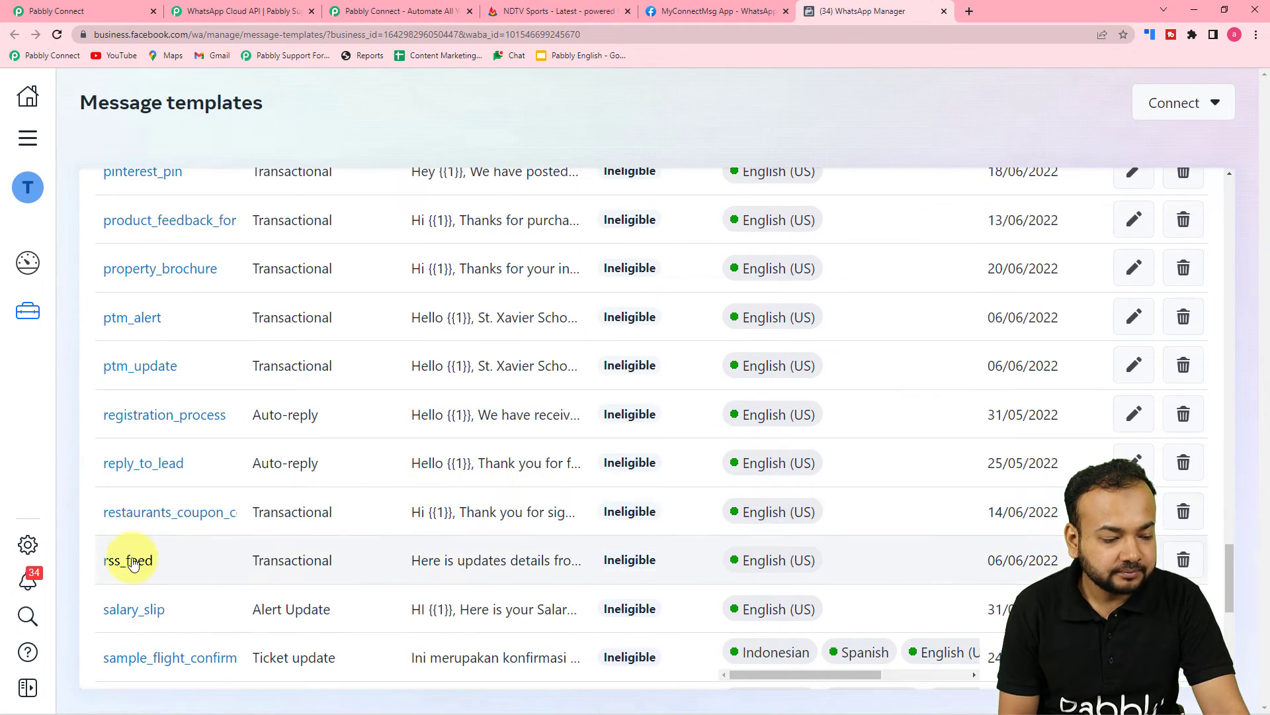
click(132, 562)
scroll(724, 458, up, 4)
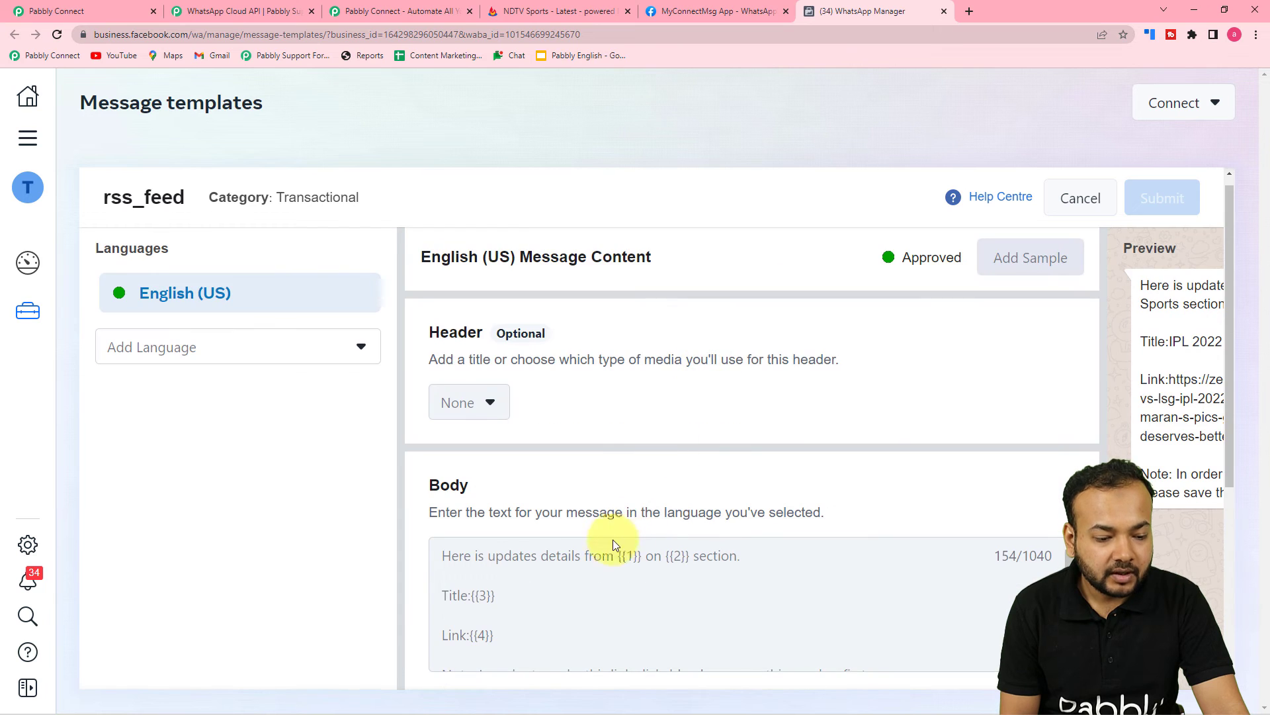
scroll(609, 547, down, 1)
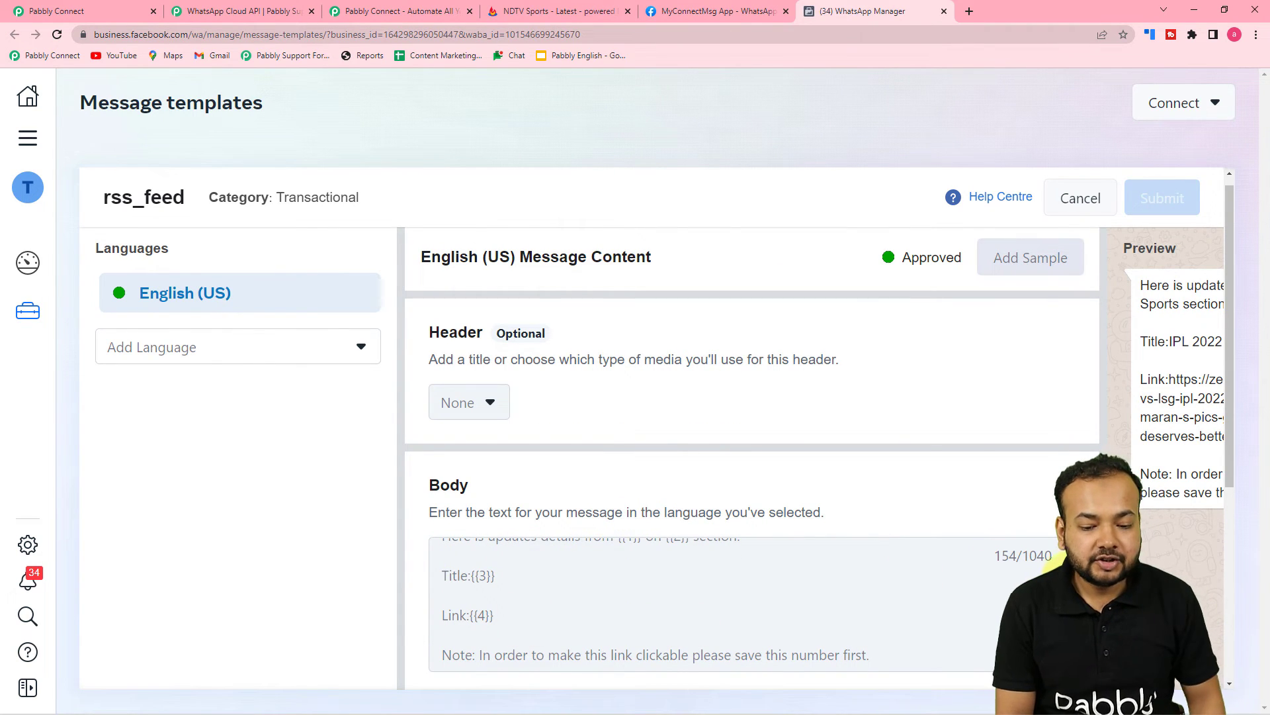
scroll(1026, 549, up, 1)
scroll(646, 575, down, 1)
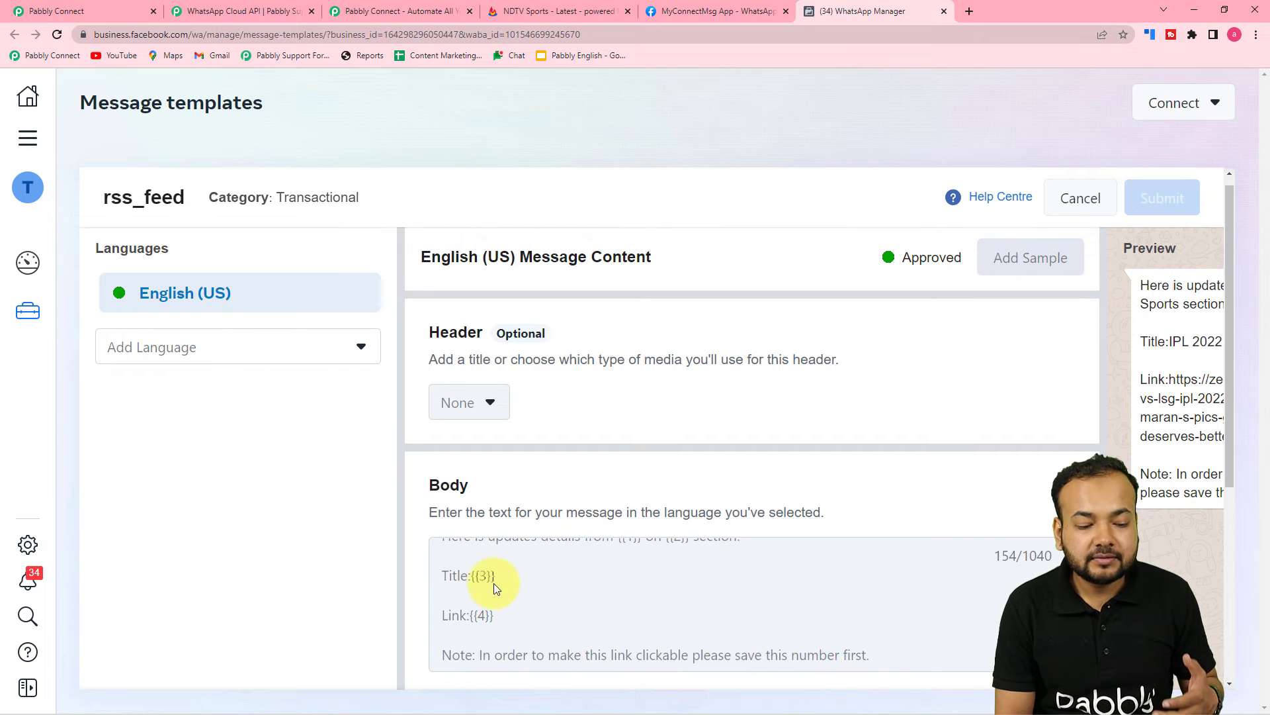
scroll(1019, 563, down, 5)
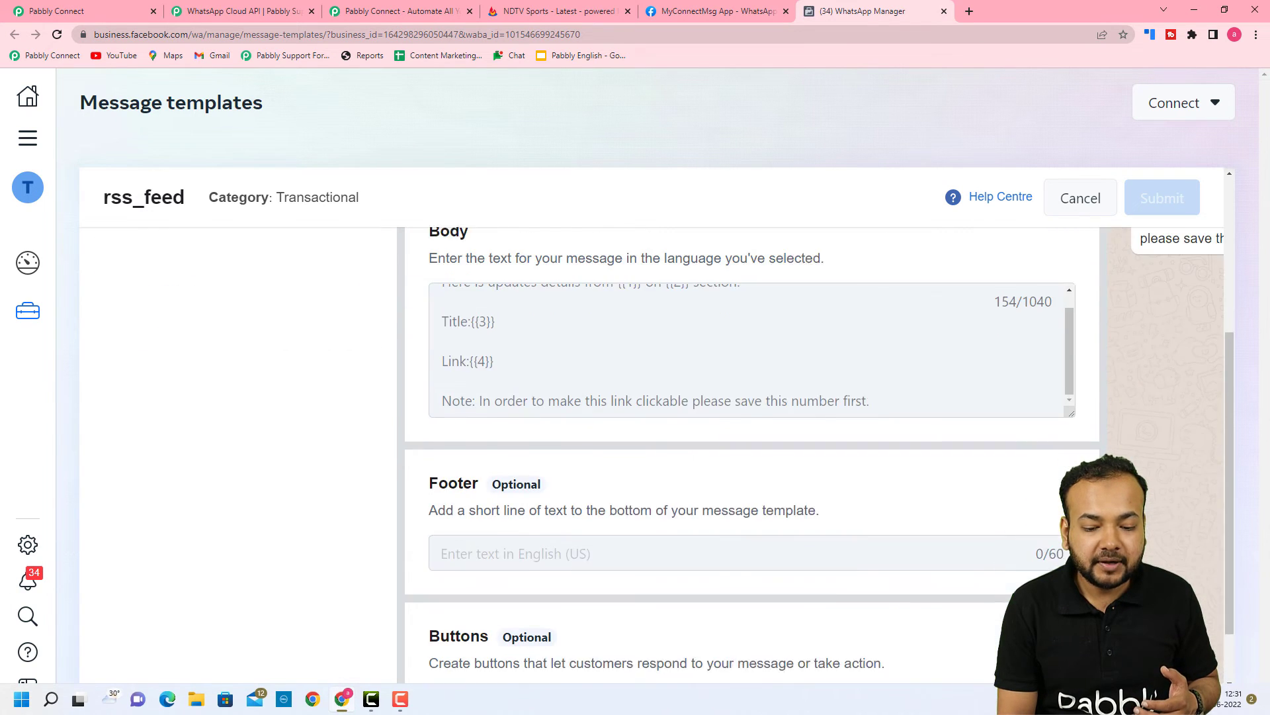
scroll(1019, 562, up, 3)
scroll(1136, 414, down, 3)
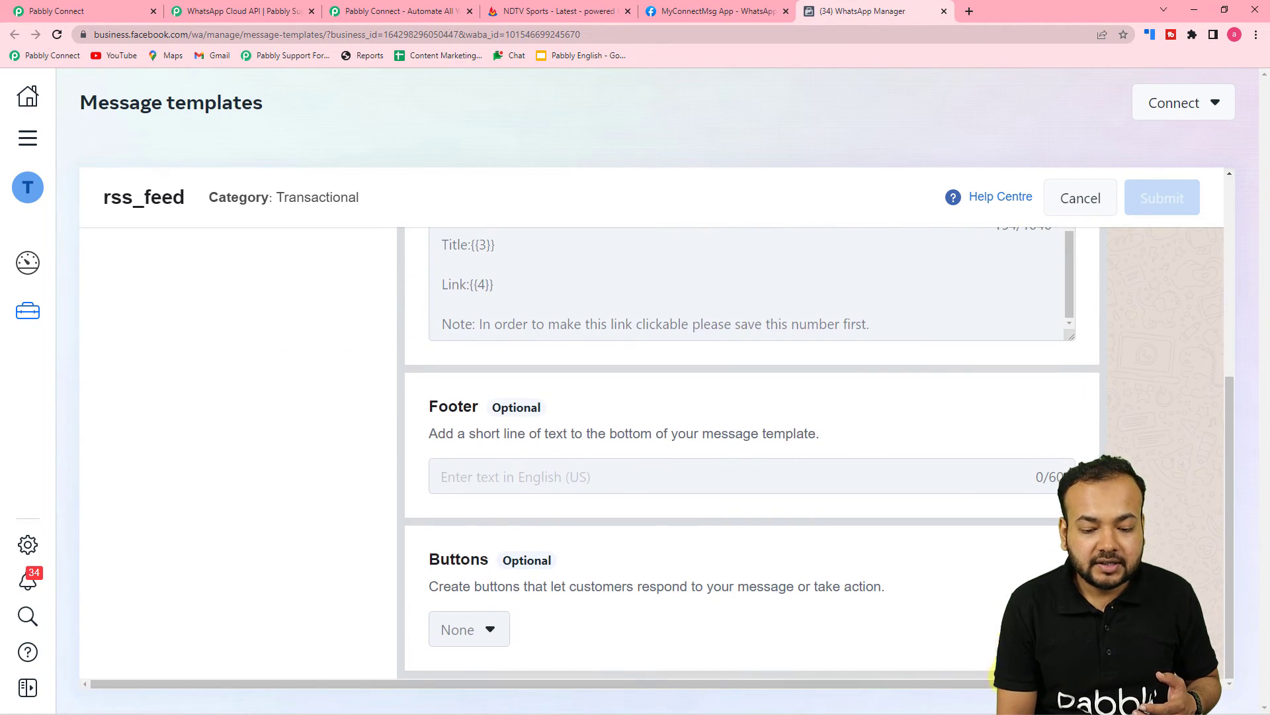
scroll(1137, 414, right, 3)
scroll(1138, 415, up, 5)
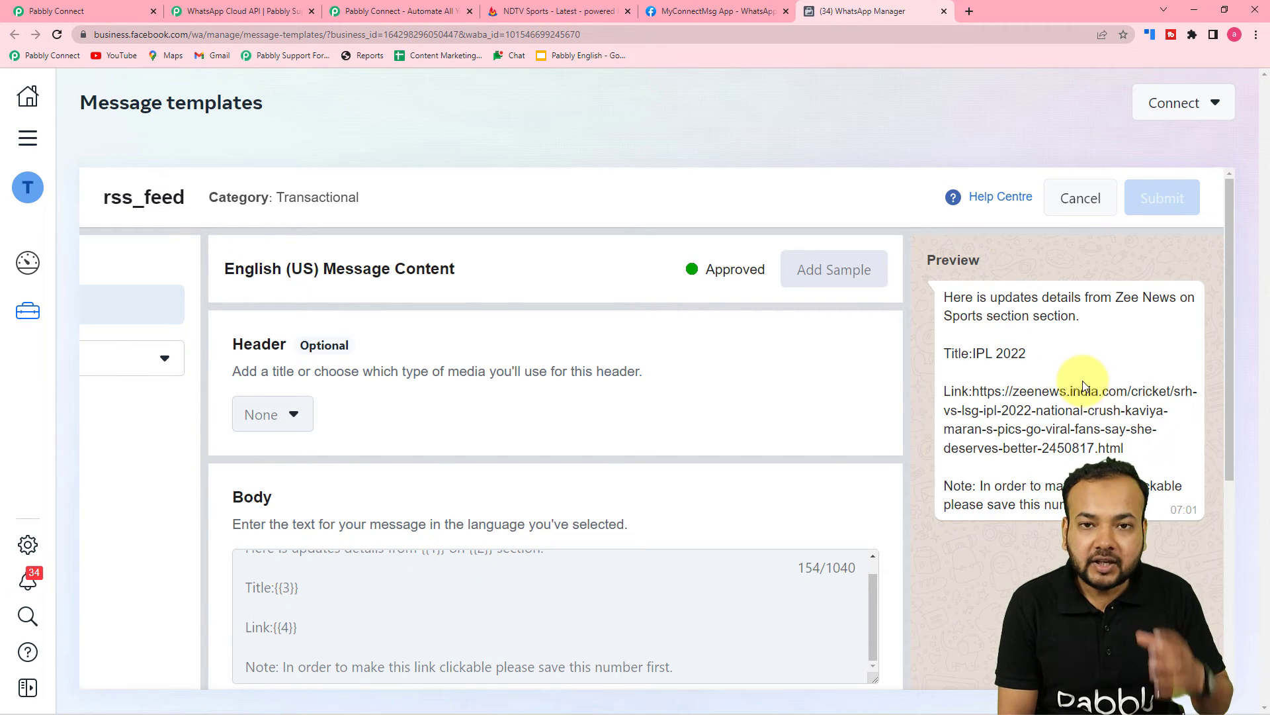
Return to Pabbly Connect's Body Fields 1–4 for the WhatsApp step
click(119, 6)
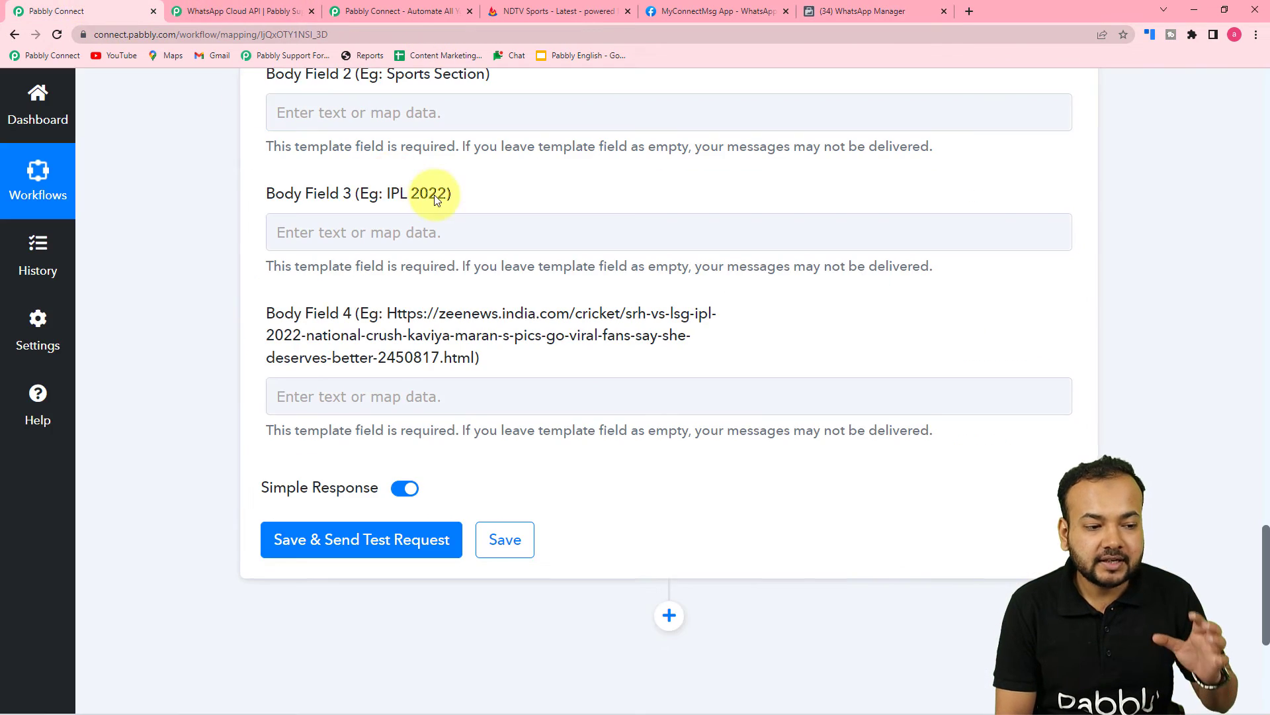
click(468, 232)
scroll(471, 238, up, 1)
scroll(471, 238, up, 3)
click(468, 242)
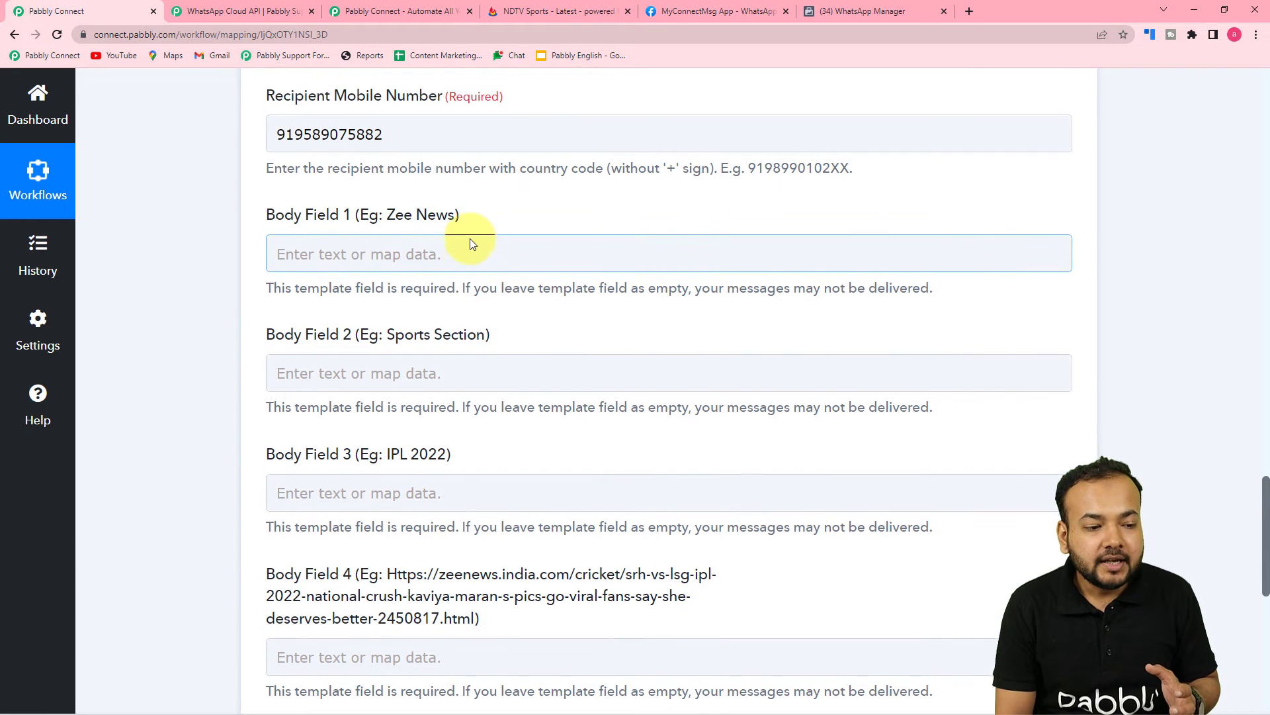
scroll(487, 254, down, 1)
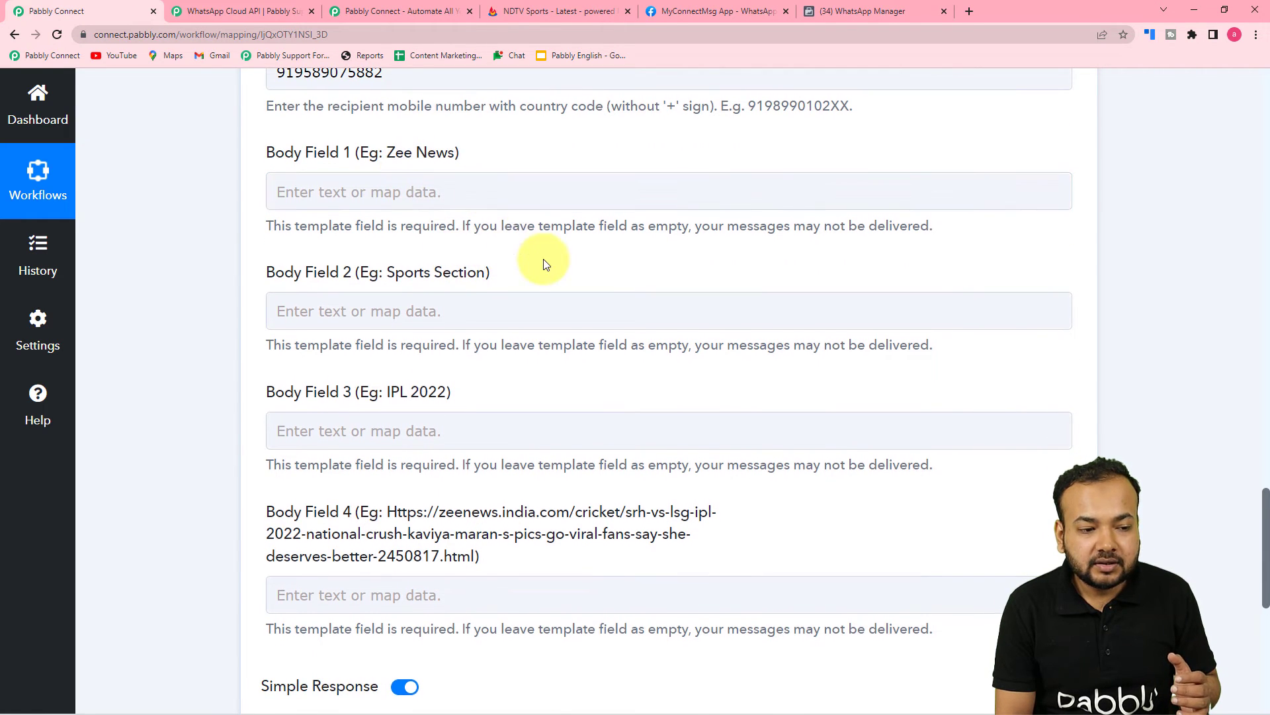
scroll(545, 260, up, 10)
scroll(544, 263, up, 8)
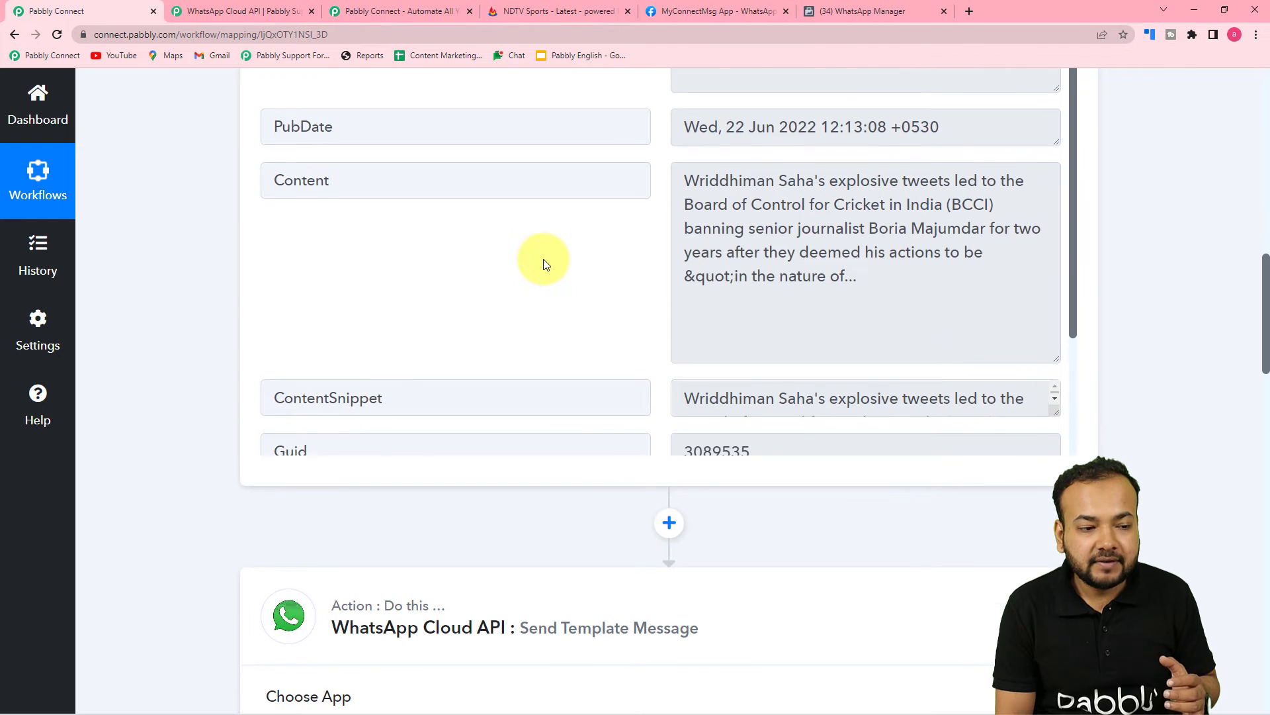
scroll(290, 220, up, 5)
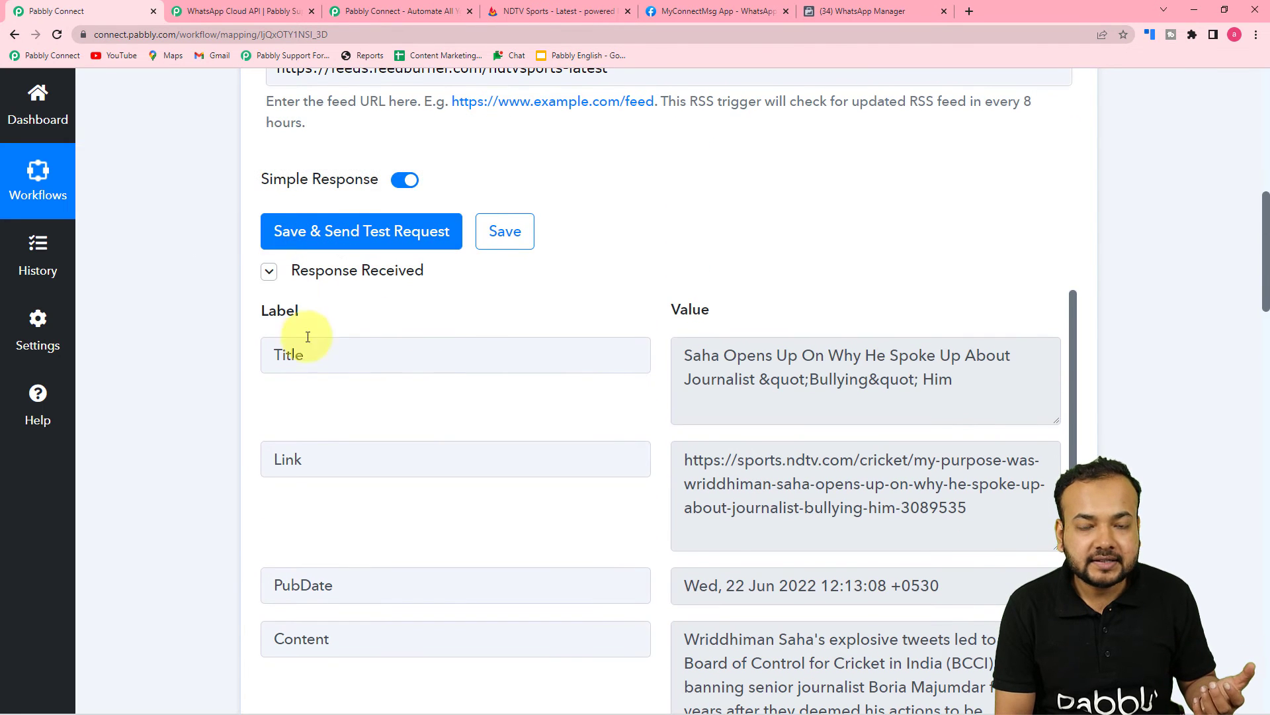
scroll(201, 332, down, 2)
scroll(201, 332, down, 20)
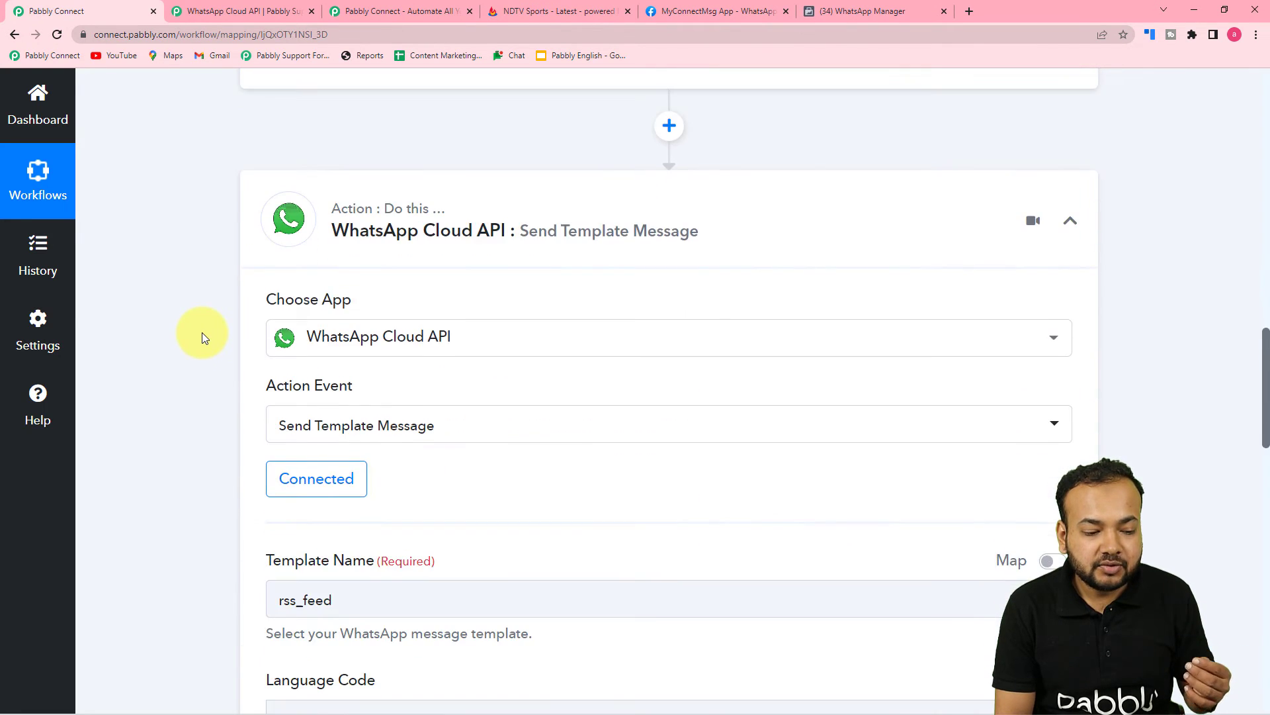
scroll(201, 332, down, 3)
scroll(201, 332, up, 2)
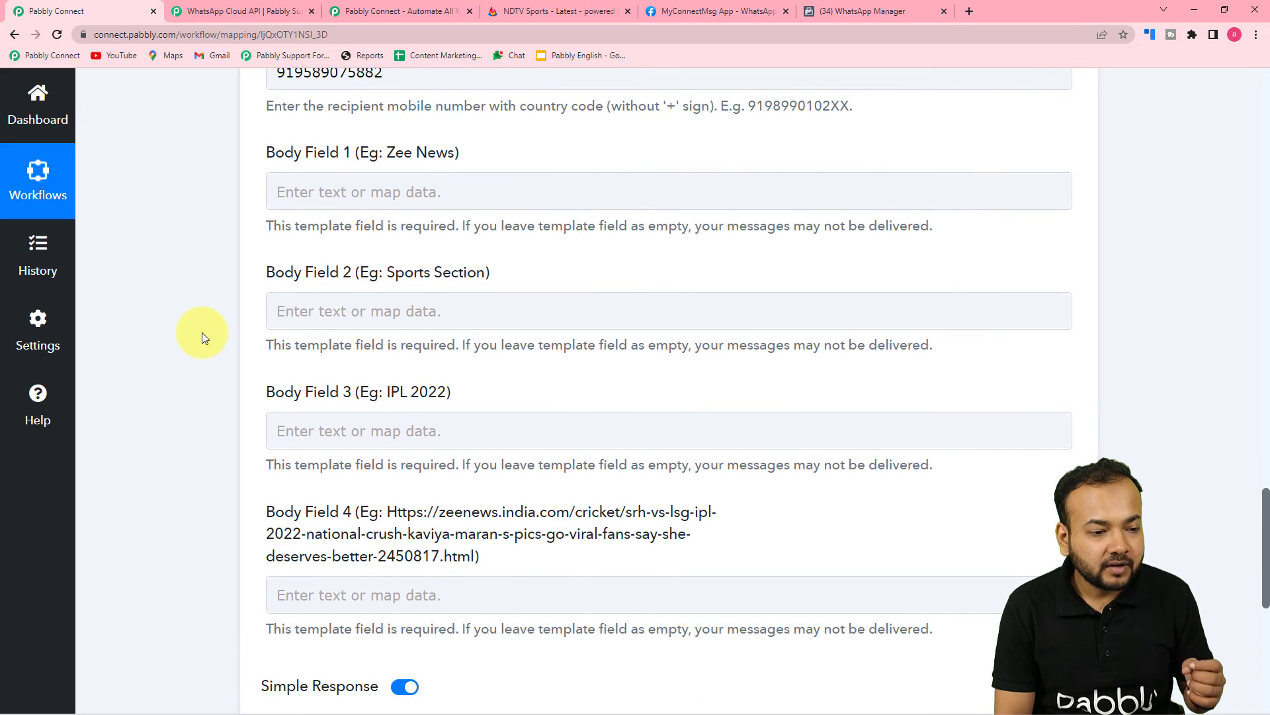
click(380, 184)
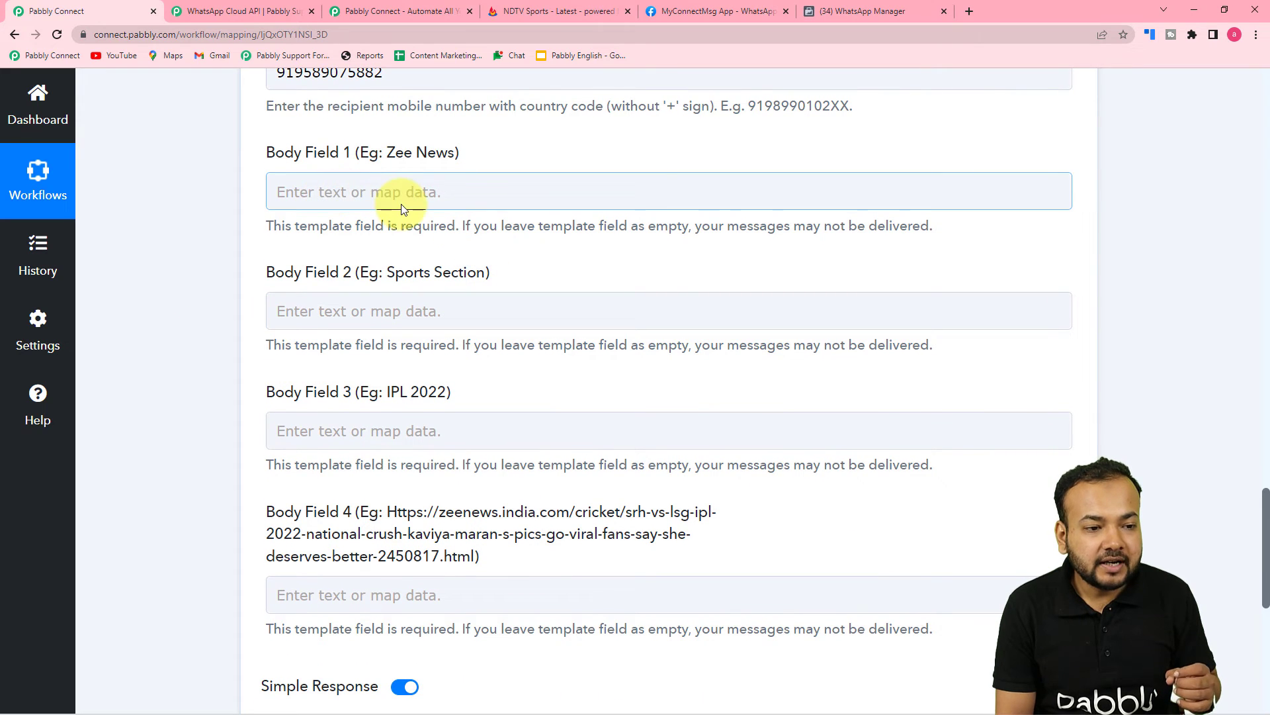
scroll(499, 274, up, 15)
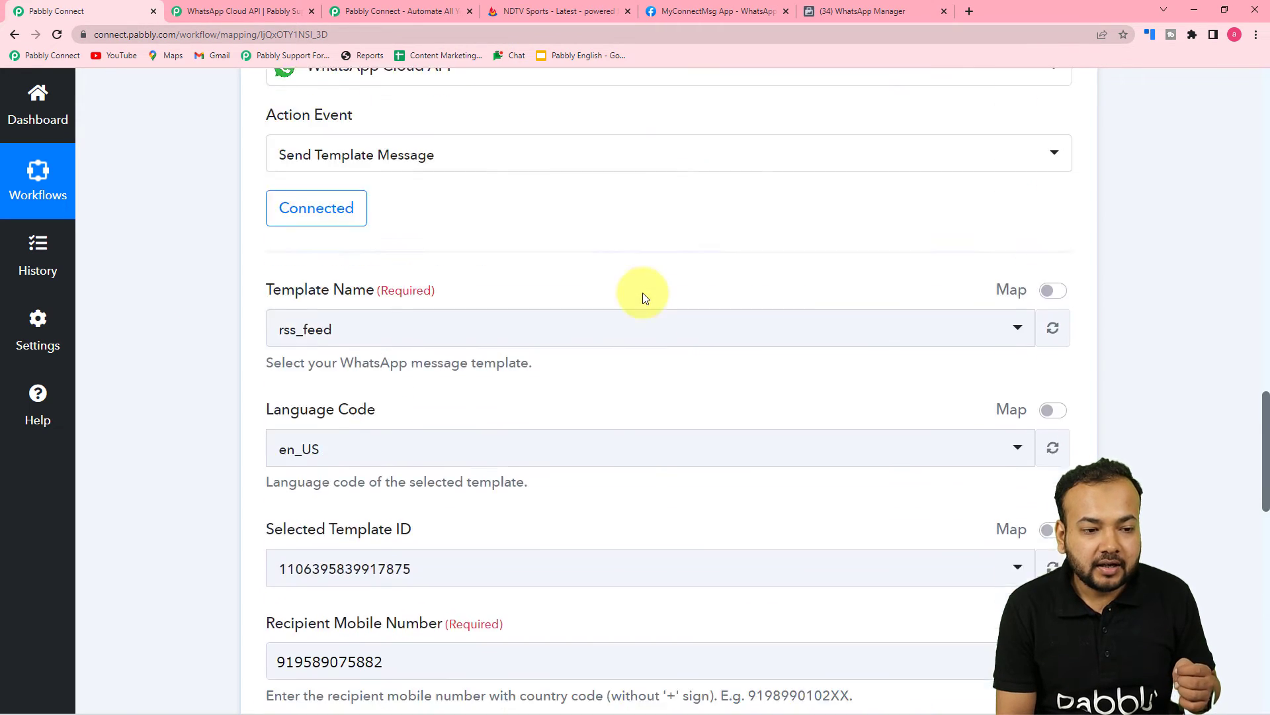
scroll(647, 320, up, 8)
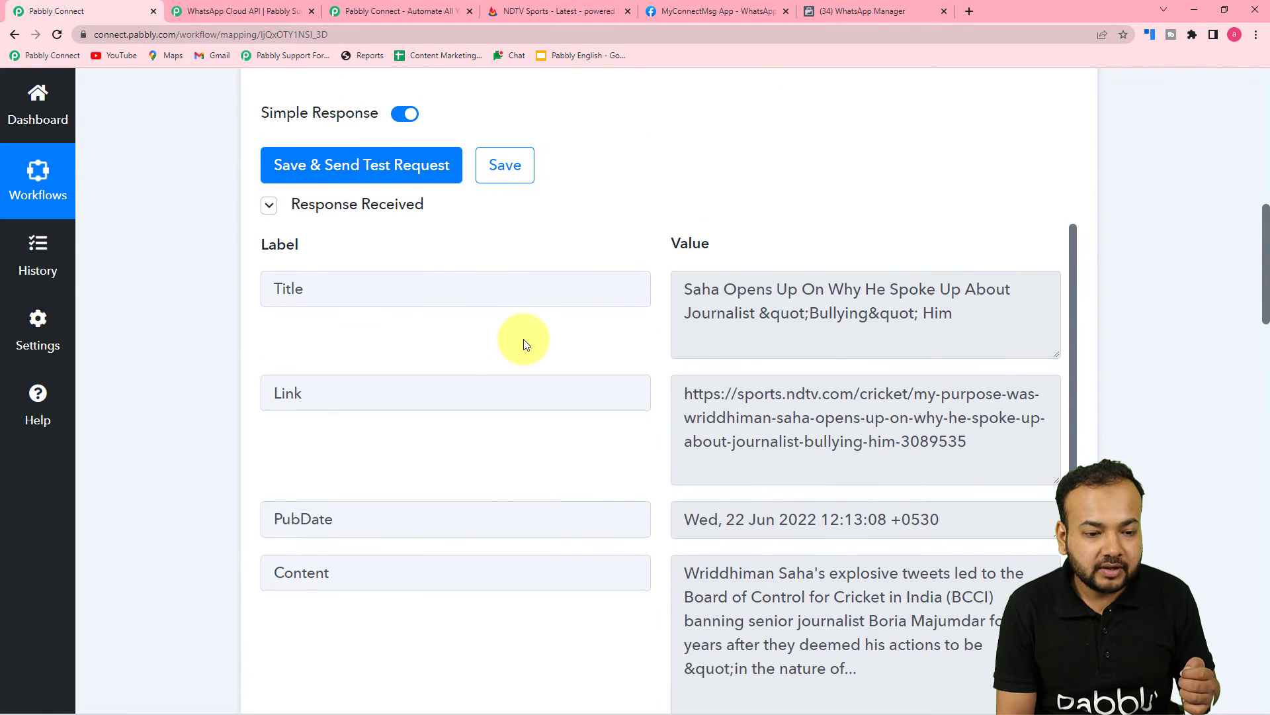
scroll(512, 353, up, 2)
scroll(519, 394, down, 9)
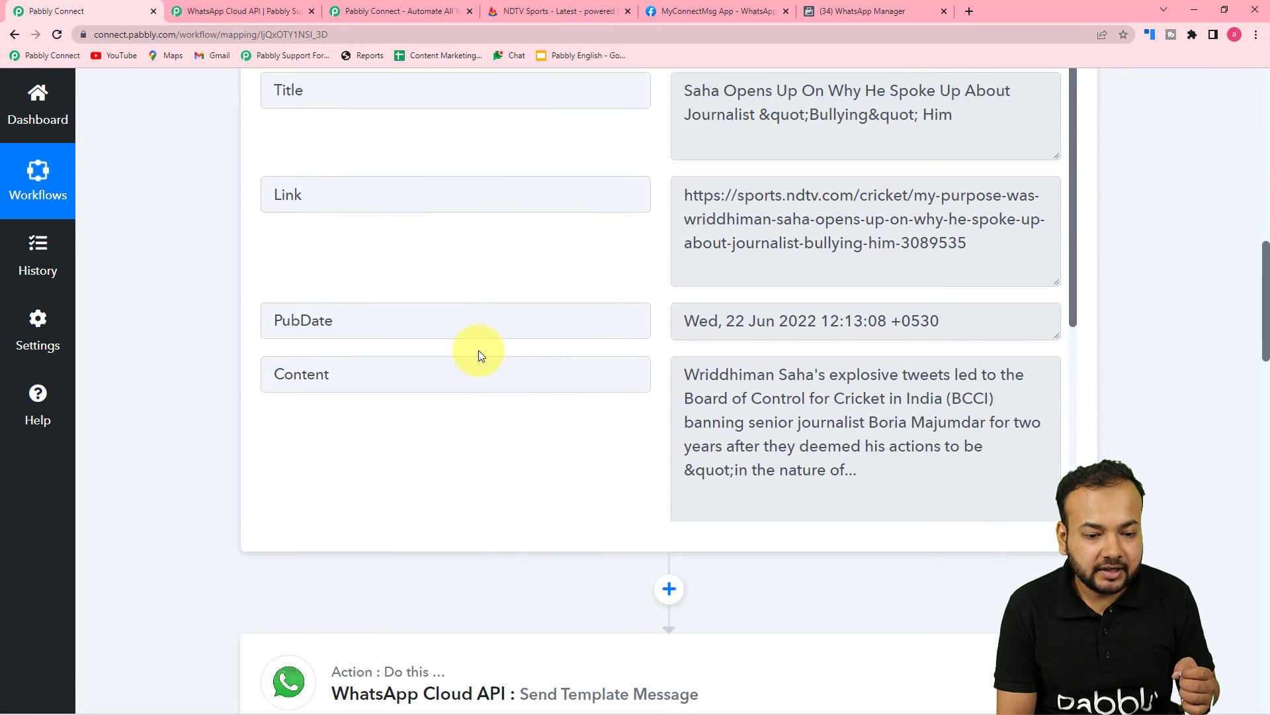
scroll(481, 356, down, 2)
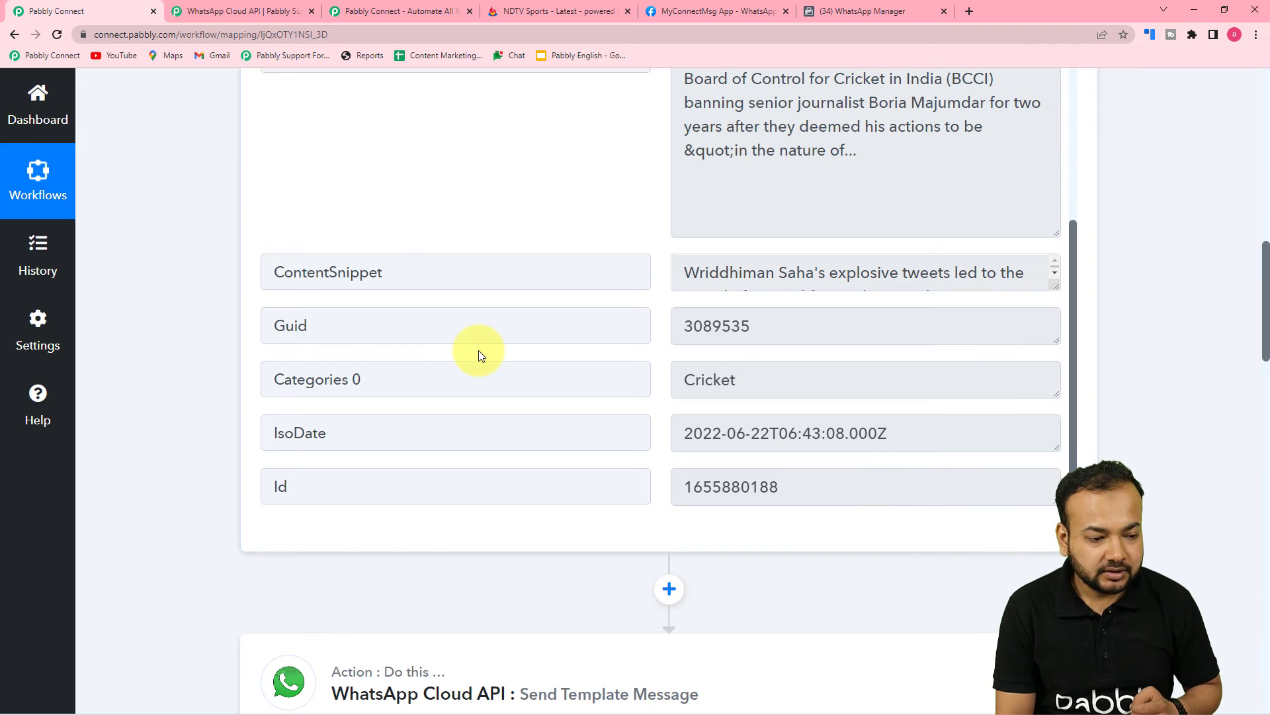
scroll(478, 351, up, 5)
scroll(344, 268, up, 3)
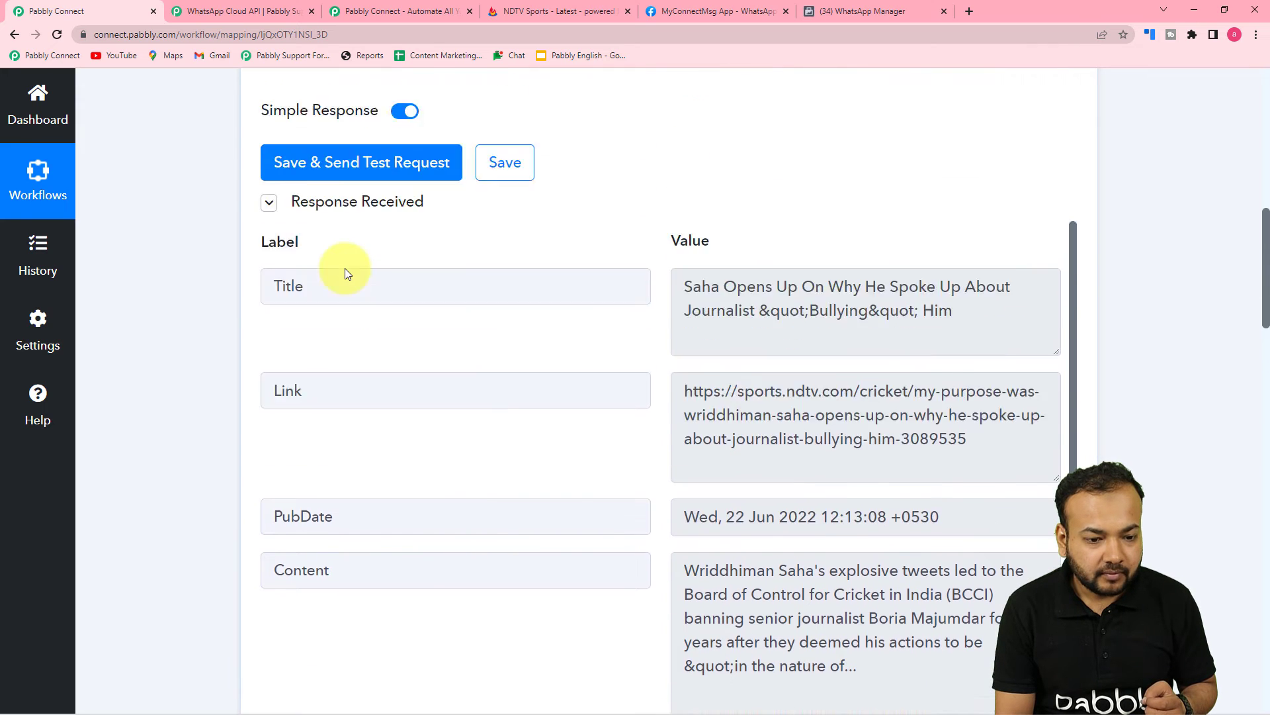
scroll(344, 268, up, 1)
scroll(272, 357, down, 2)
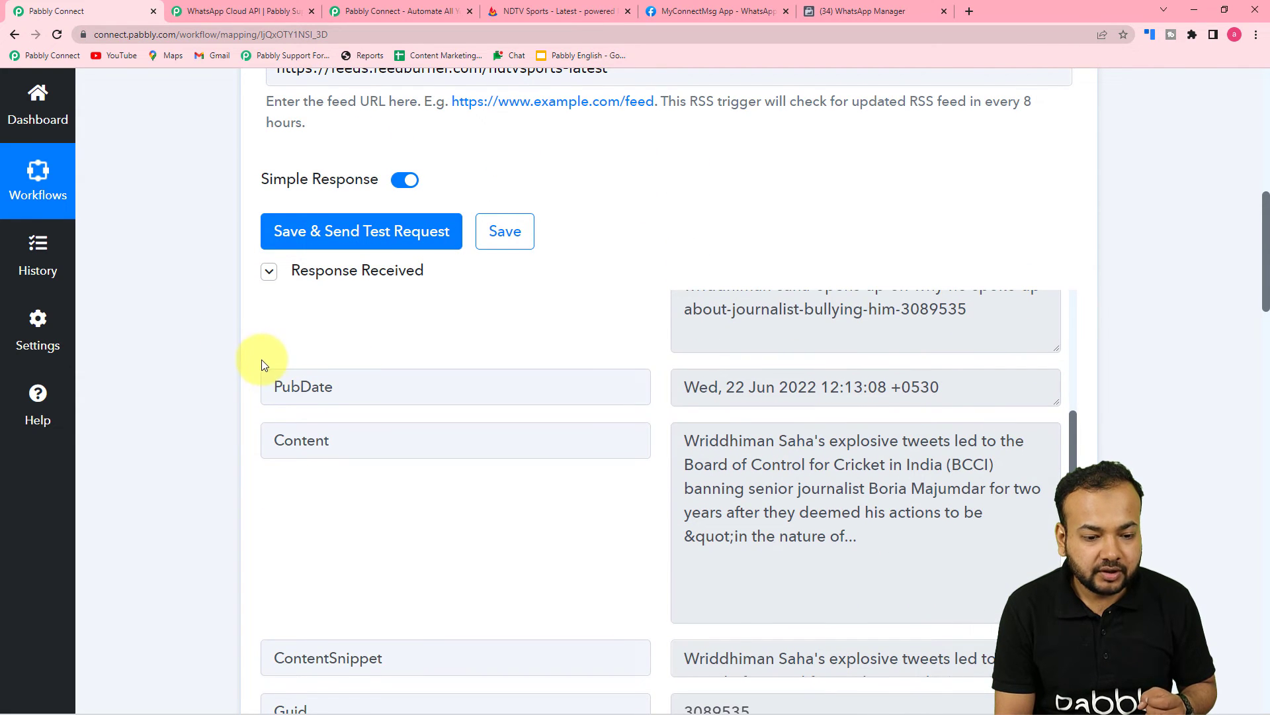
scroll(291, 366, down, 2)
scroll(463, 388, down, 3)
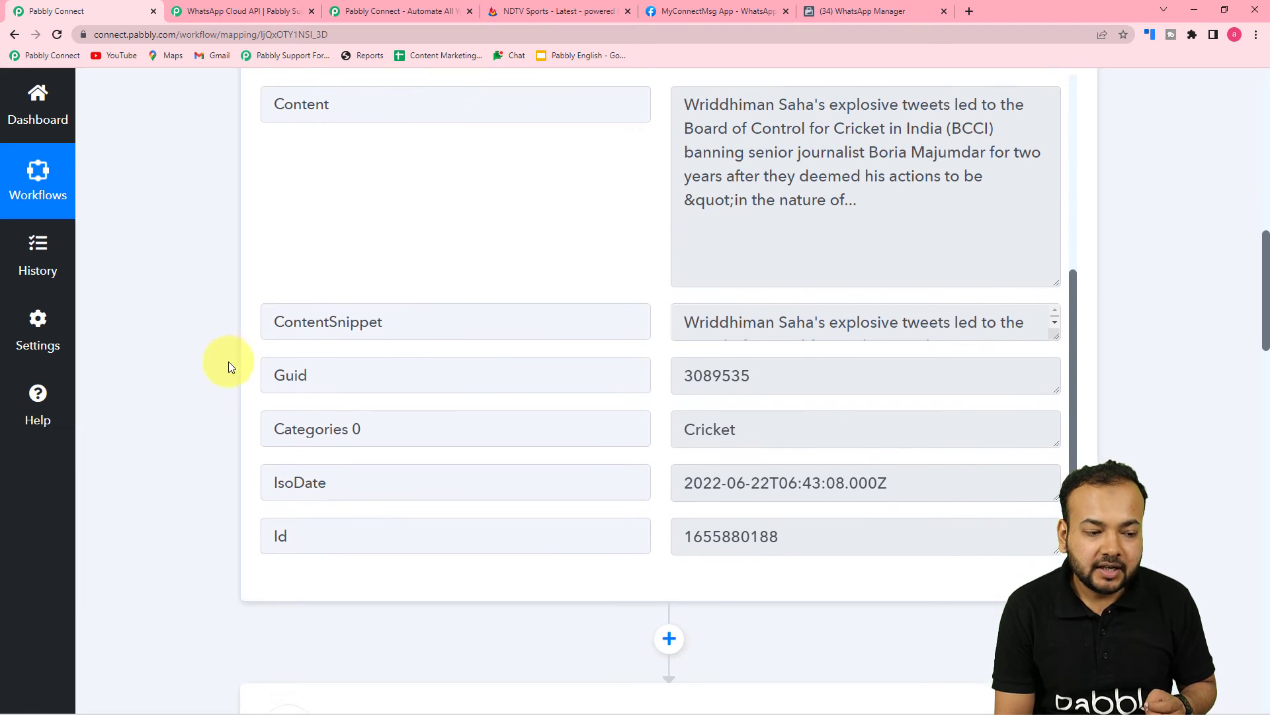
scroll(169, 378, down, 15)
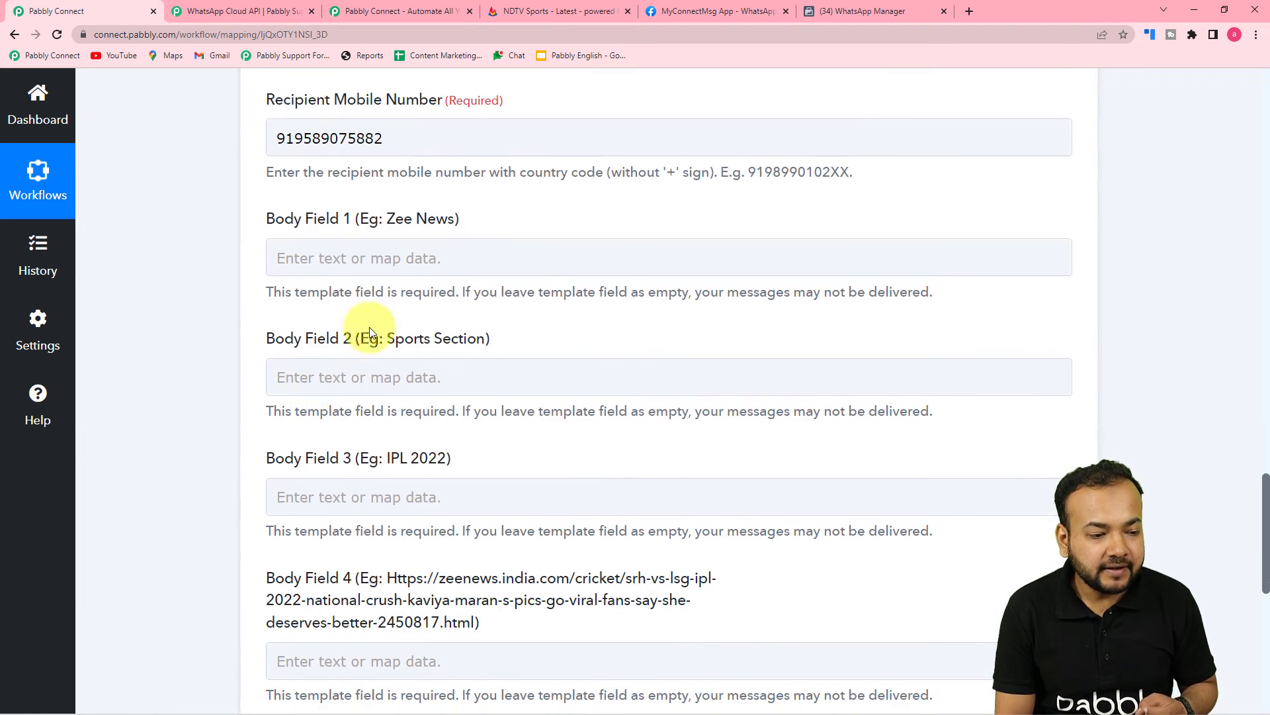
Enter 'NDTV Sports' in Body Field 1, leaving Body Fields 2–4 empty
click(383, 260)
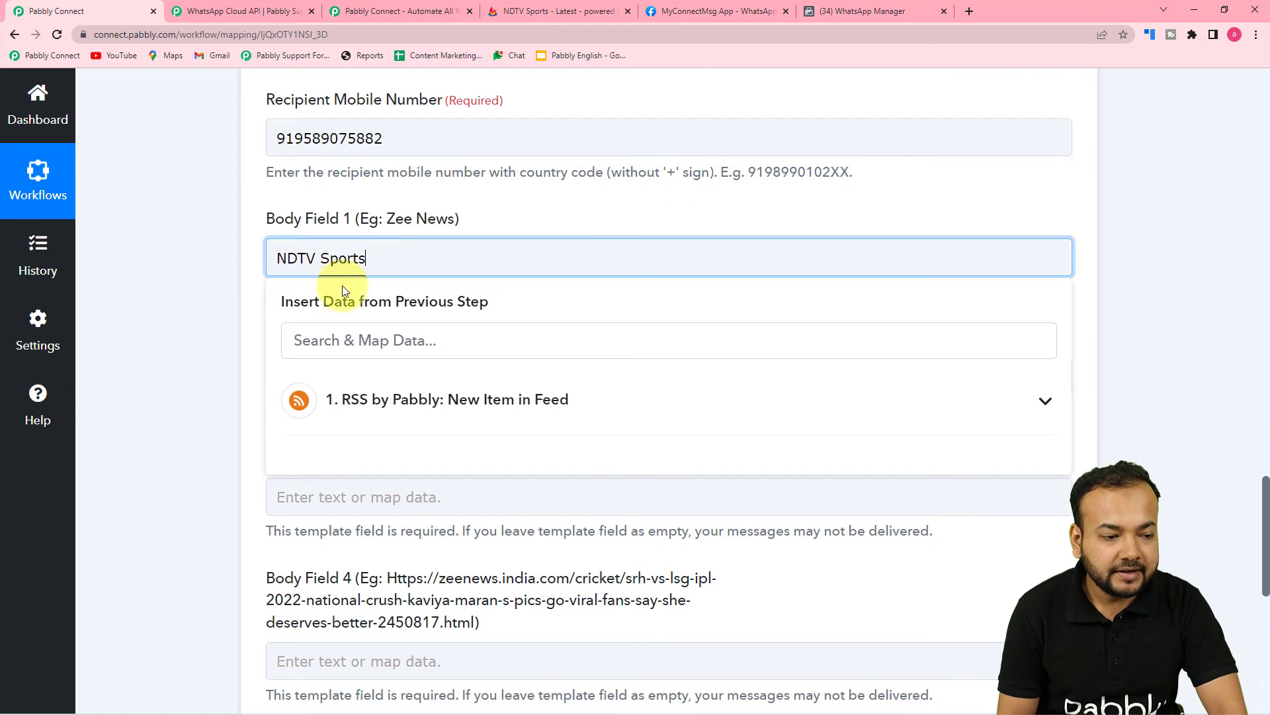
click(258, 279)
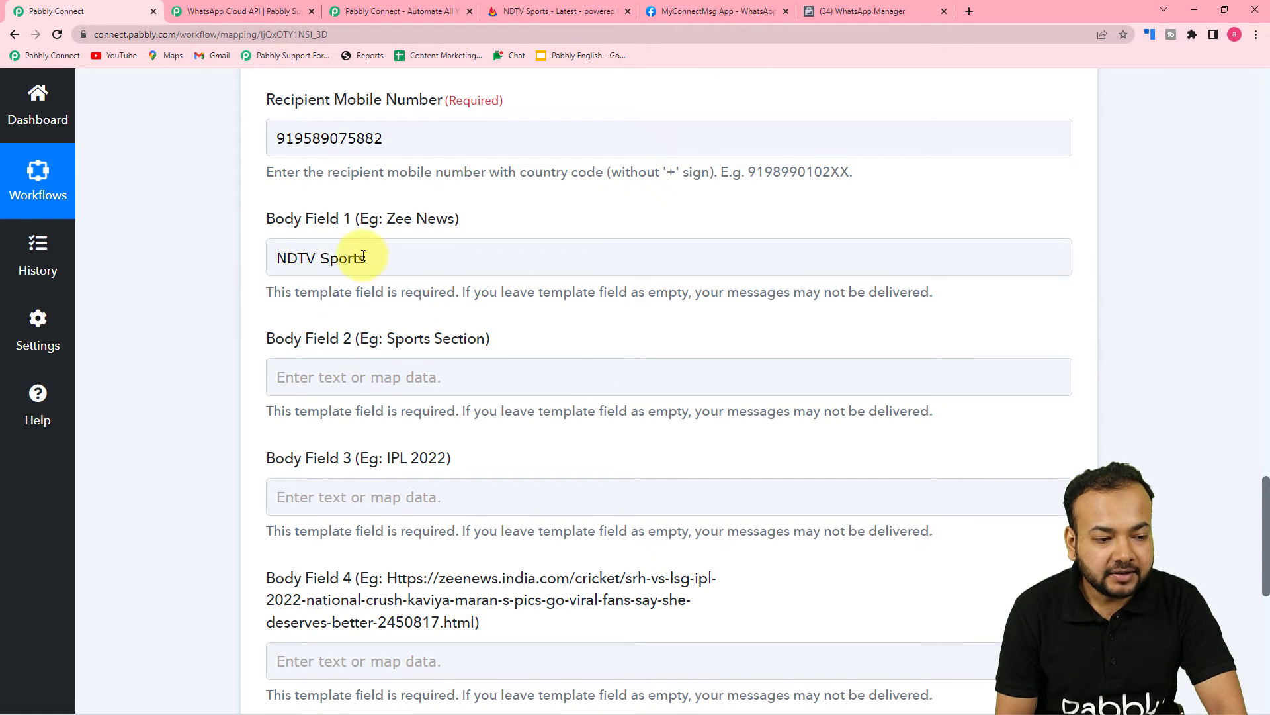
click(278, 258)
click(240, 252)
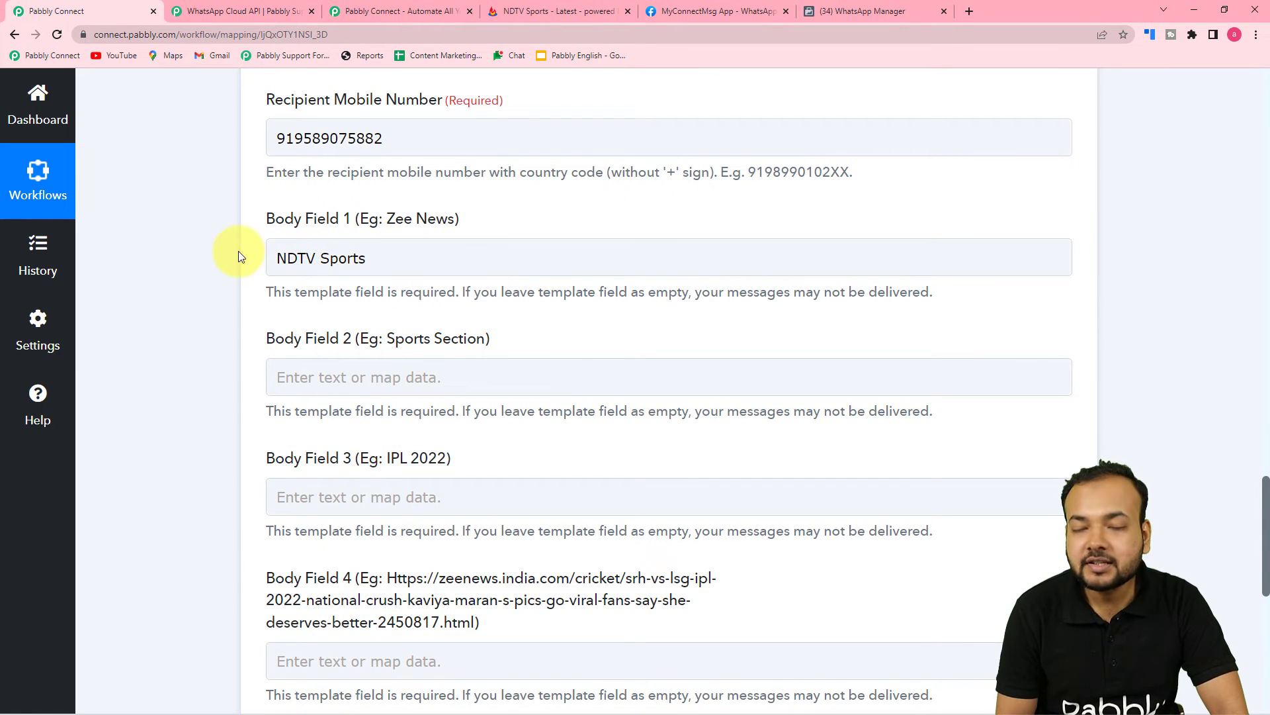
click(317, 272)
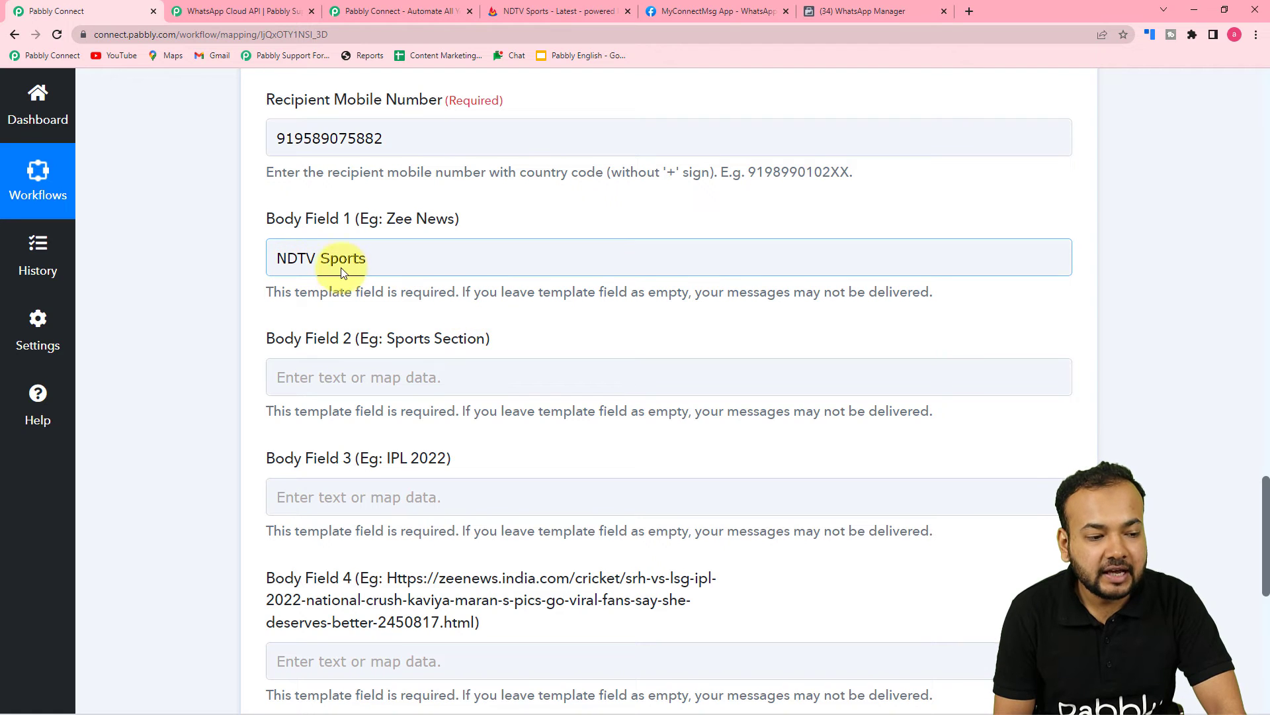
click(401, 281)
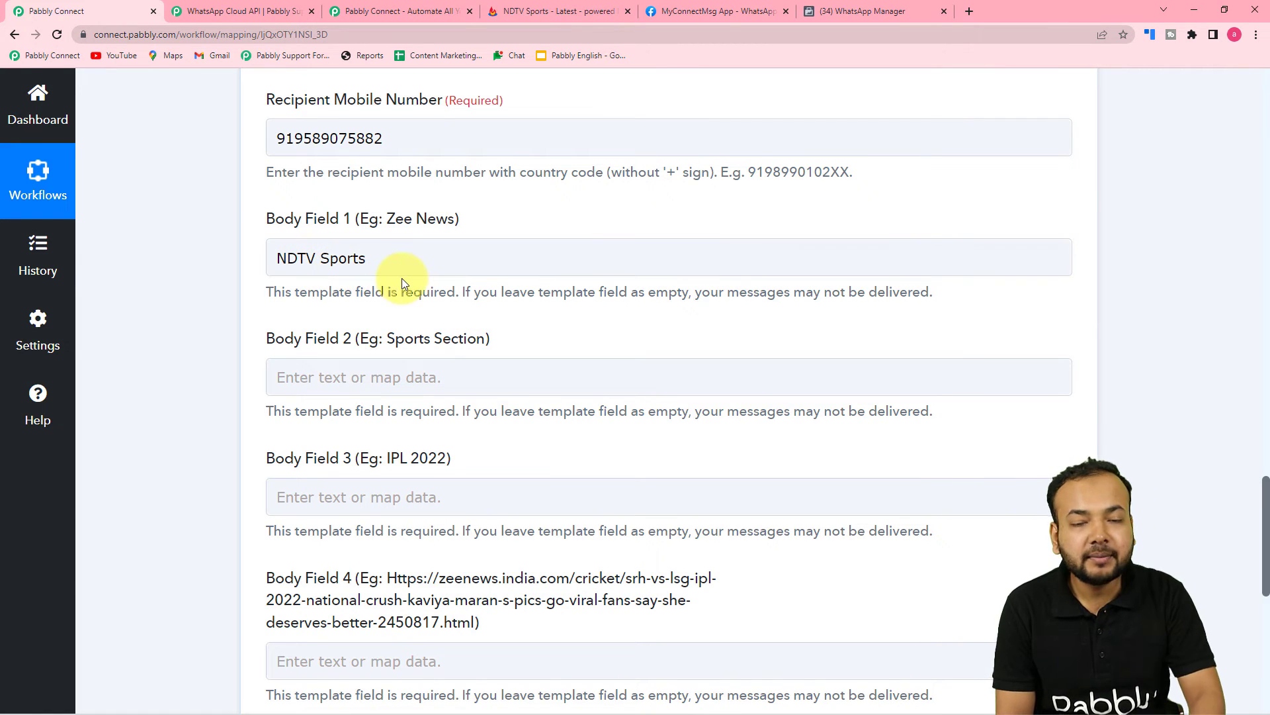
scroll(438, 281, down, 1)
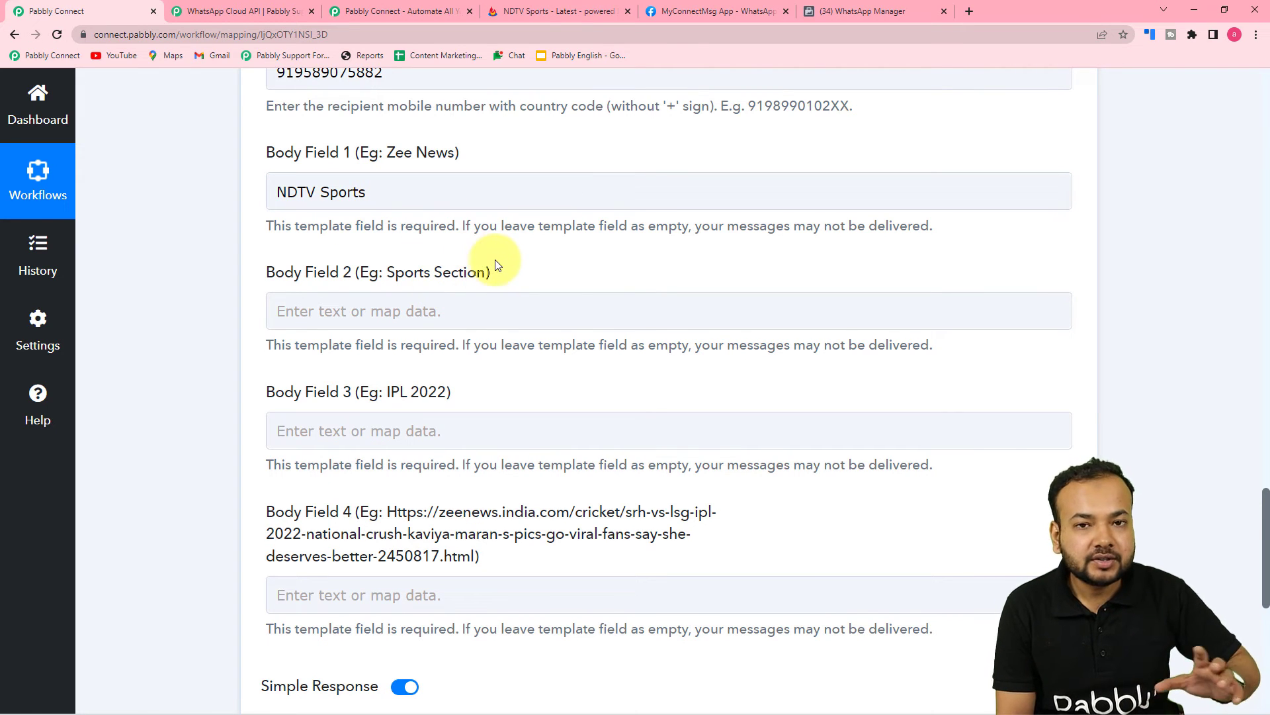
click(365, 208)
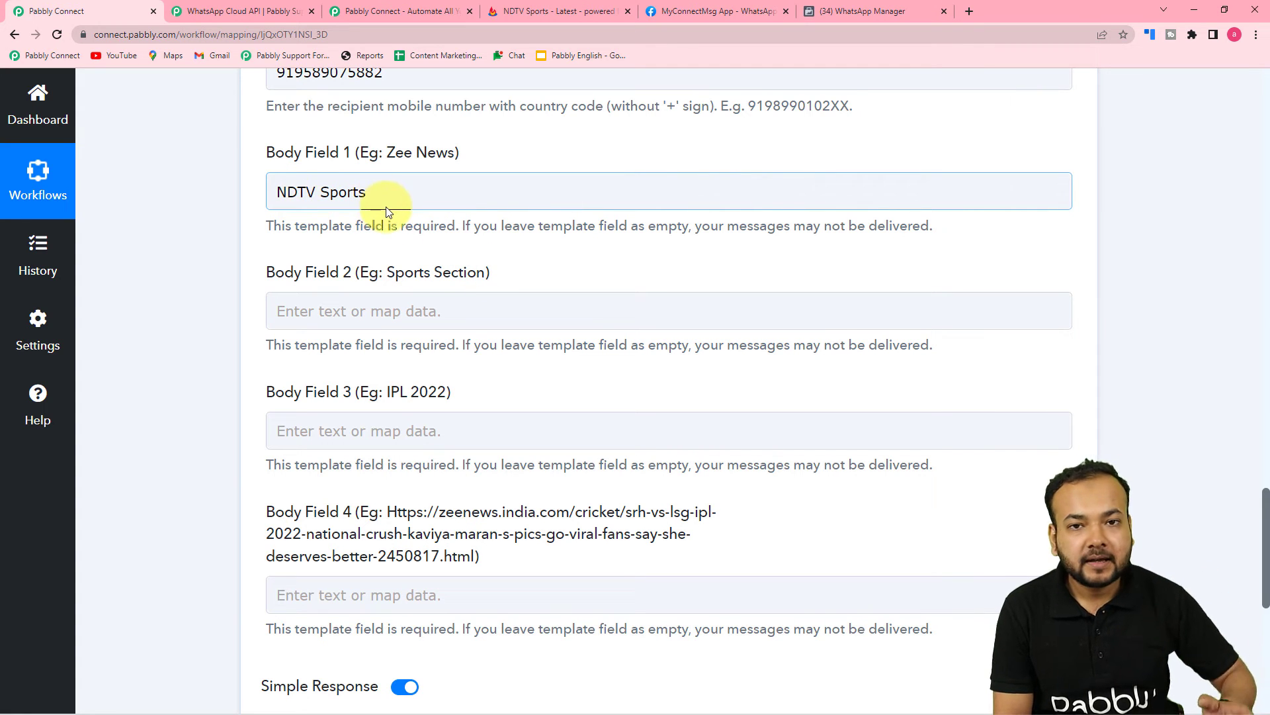
click(457, 257)
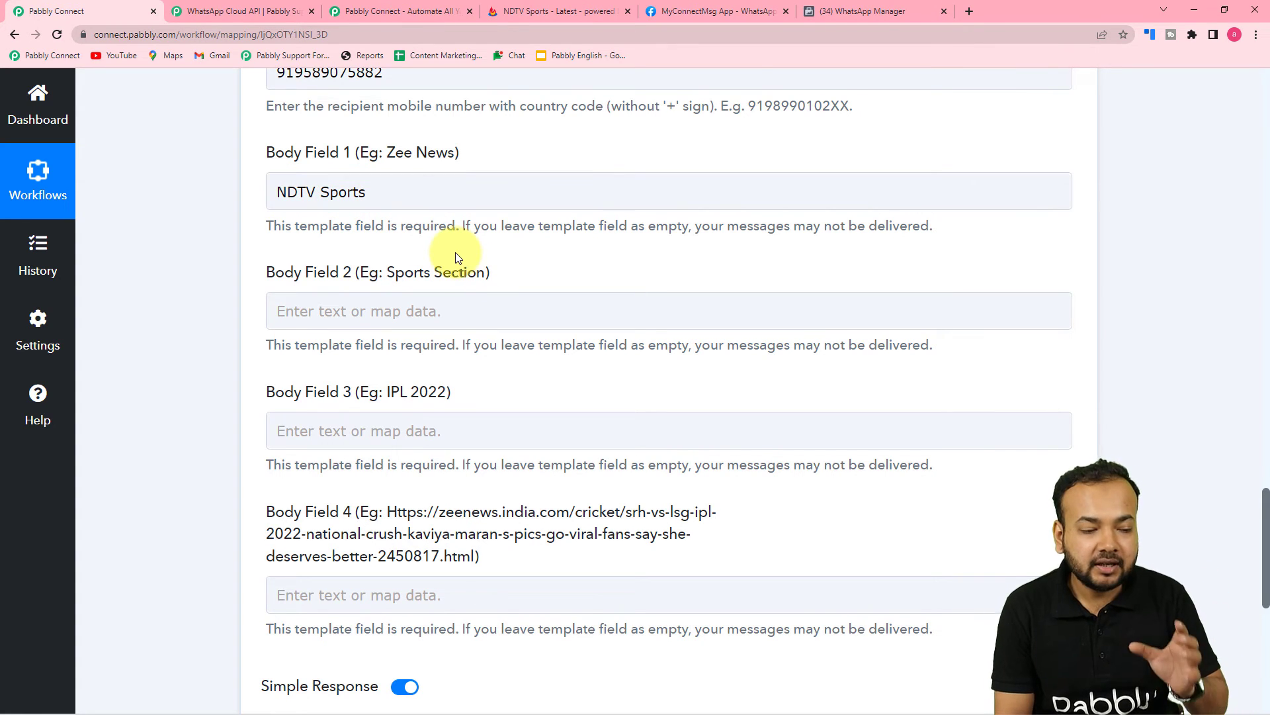
scroll(457, 257, down, 2)
Open the RSS feed data list for Body Field 2 and expand the trigger's fields
click(367, 181)
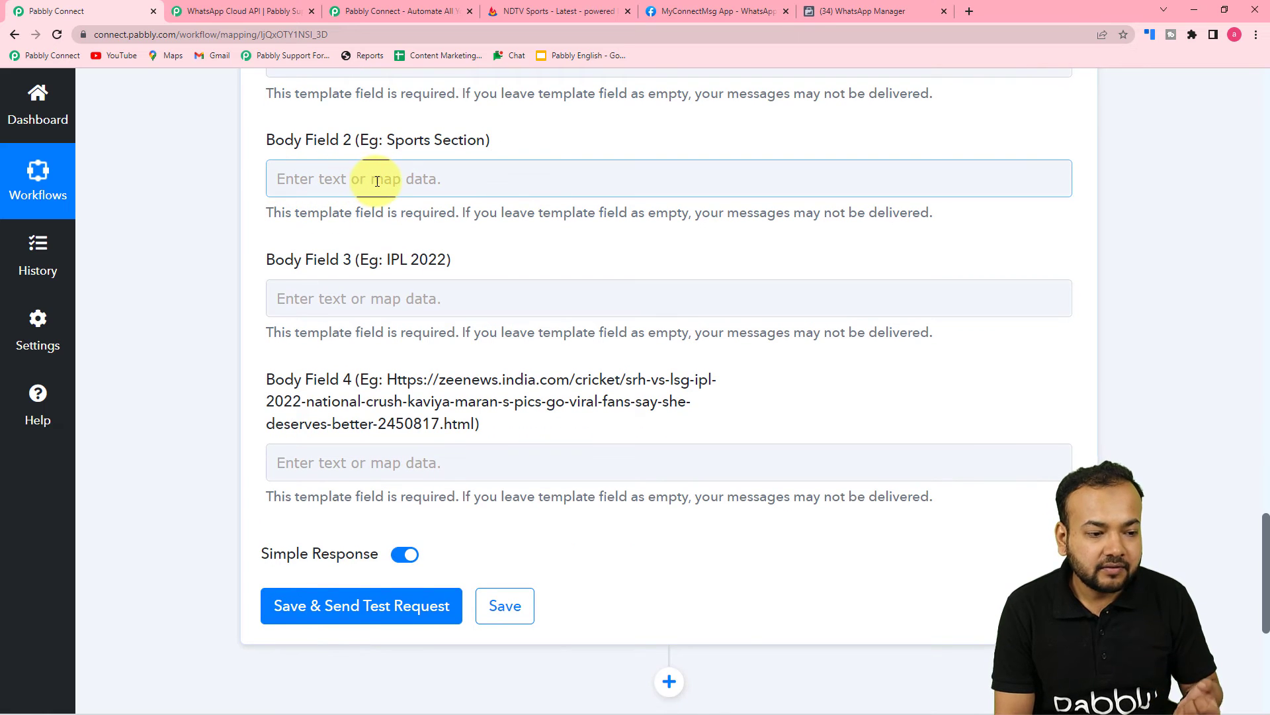
click(377, 180)
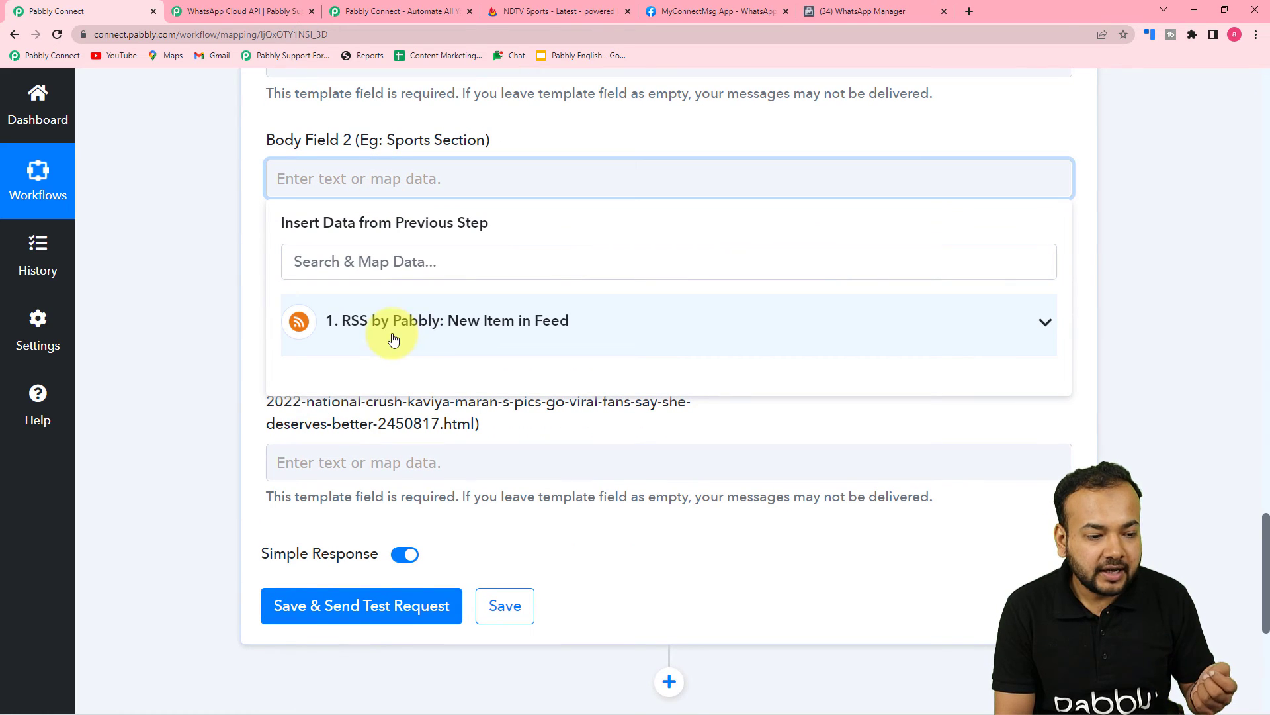
click(427, 340)
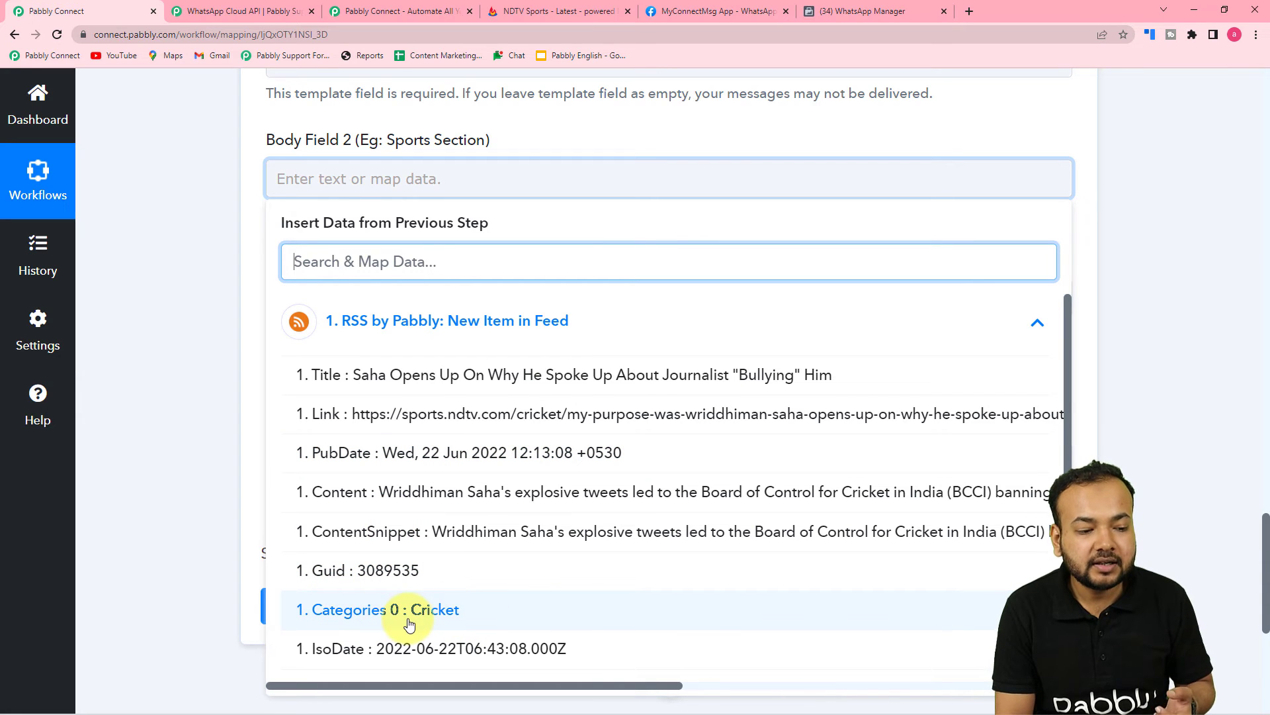
click(200, 346)
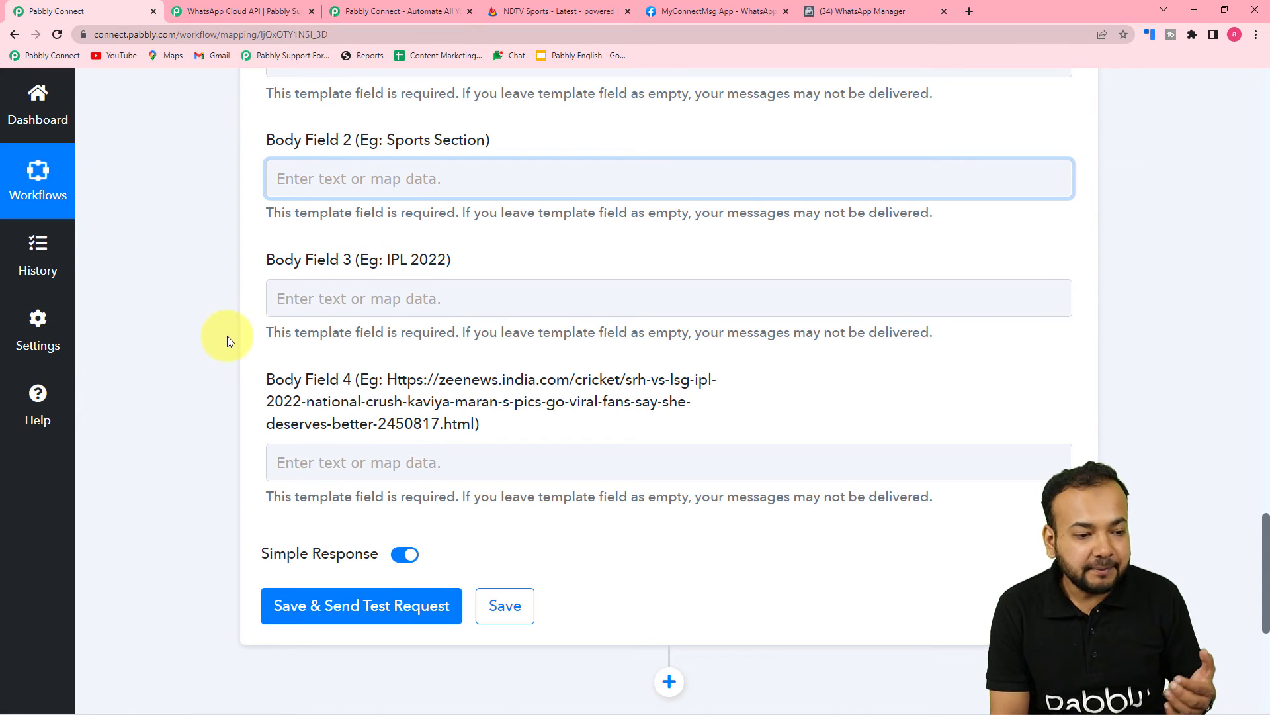
scroll(228, 335, up, 2)
Map the RSS item's Categories 0 value (Cricket) into Body Field 2
click(387, 308)
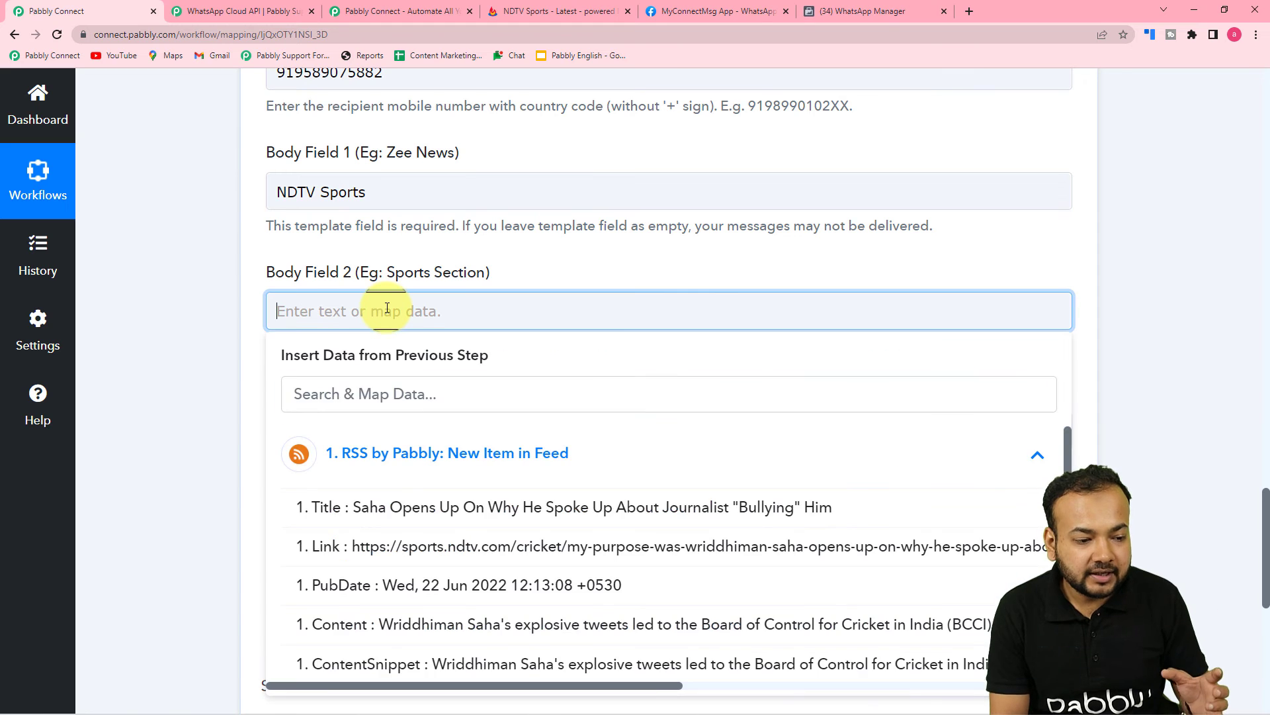
scroll(377, 304, down, 3)
click(397, 265)
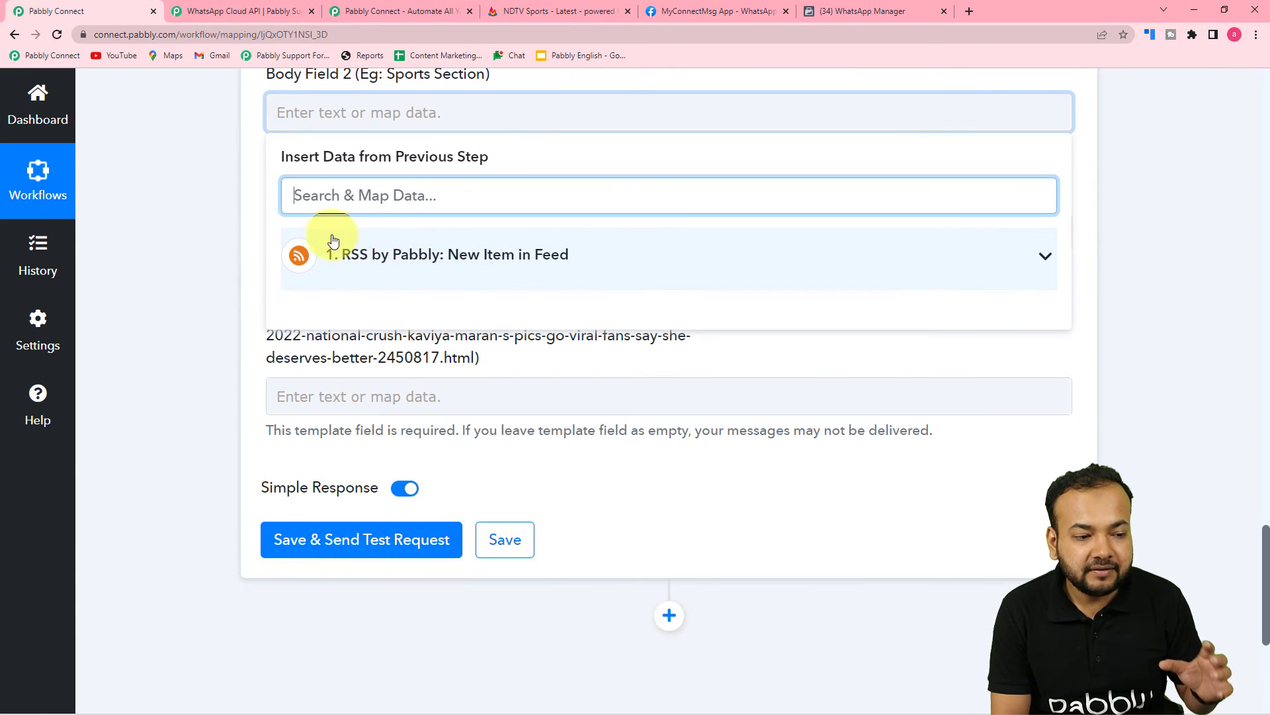
click(454, 261)
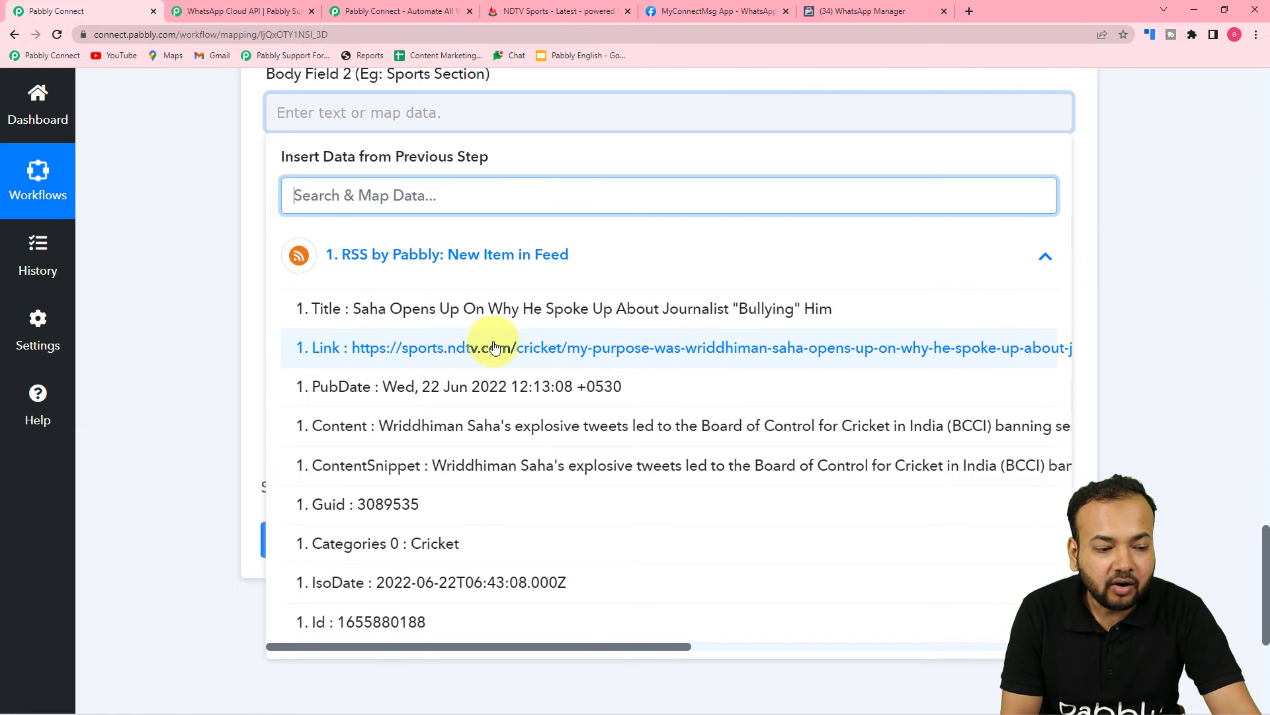
scroll(495, 348, down, 3)
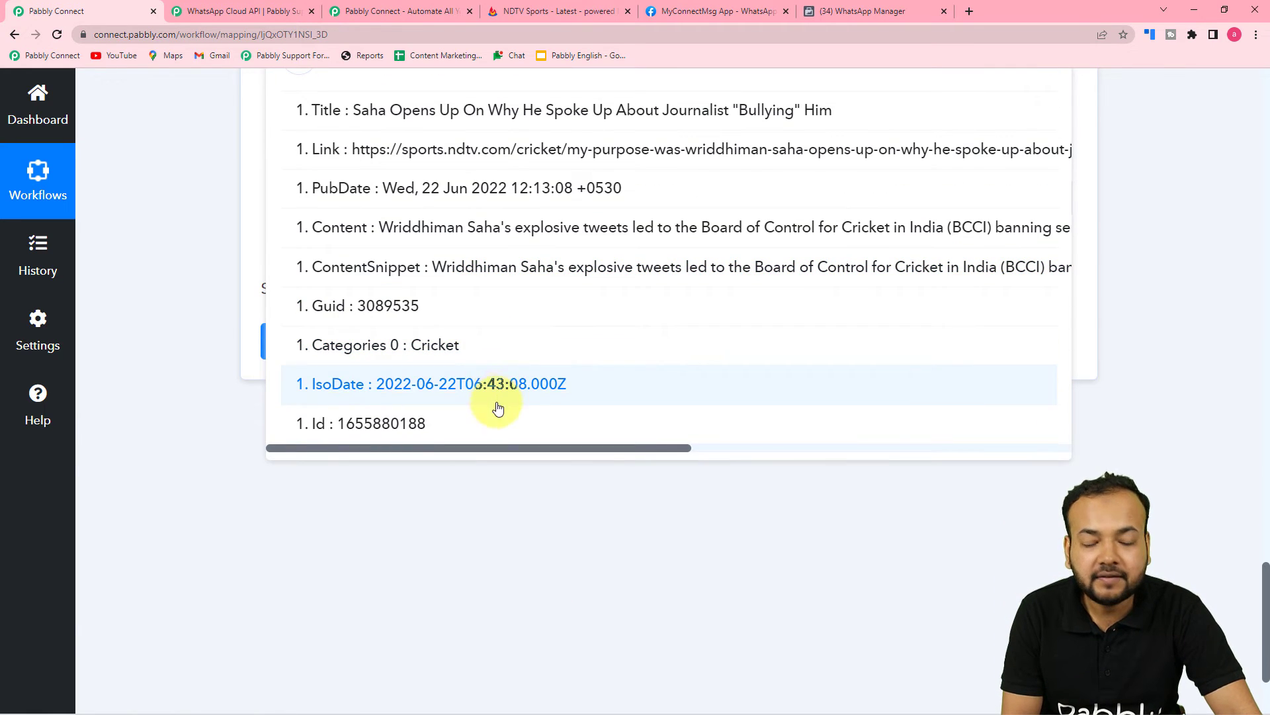
scroll(501, 412, up, 1)
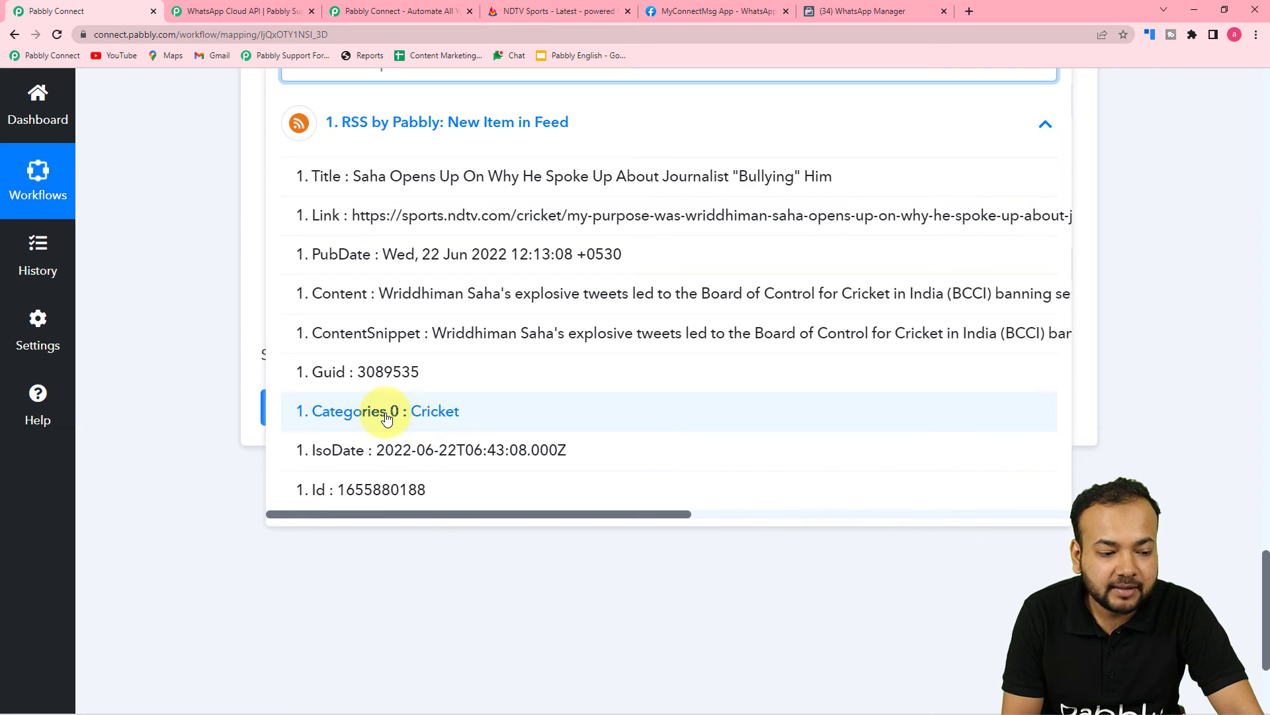
click(387, 419)
scroll(181, 279, up, 4)
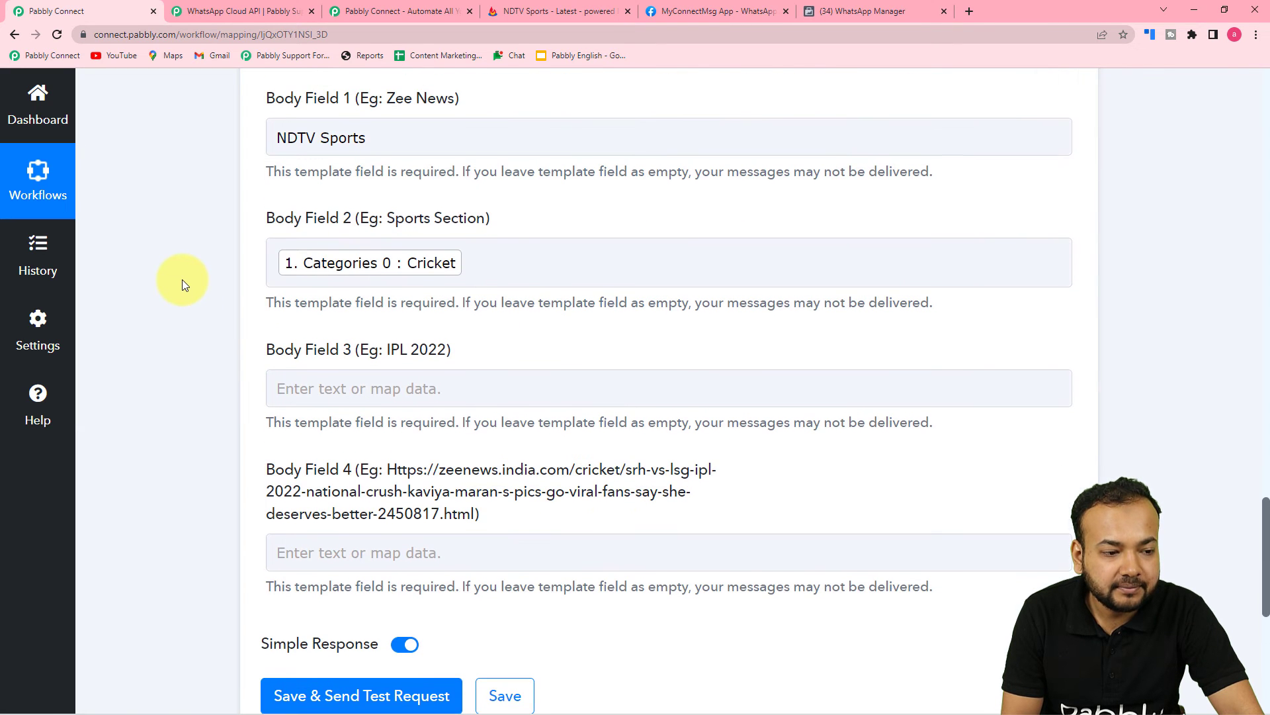
click(363, 225)
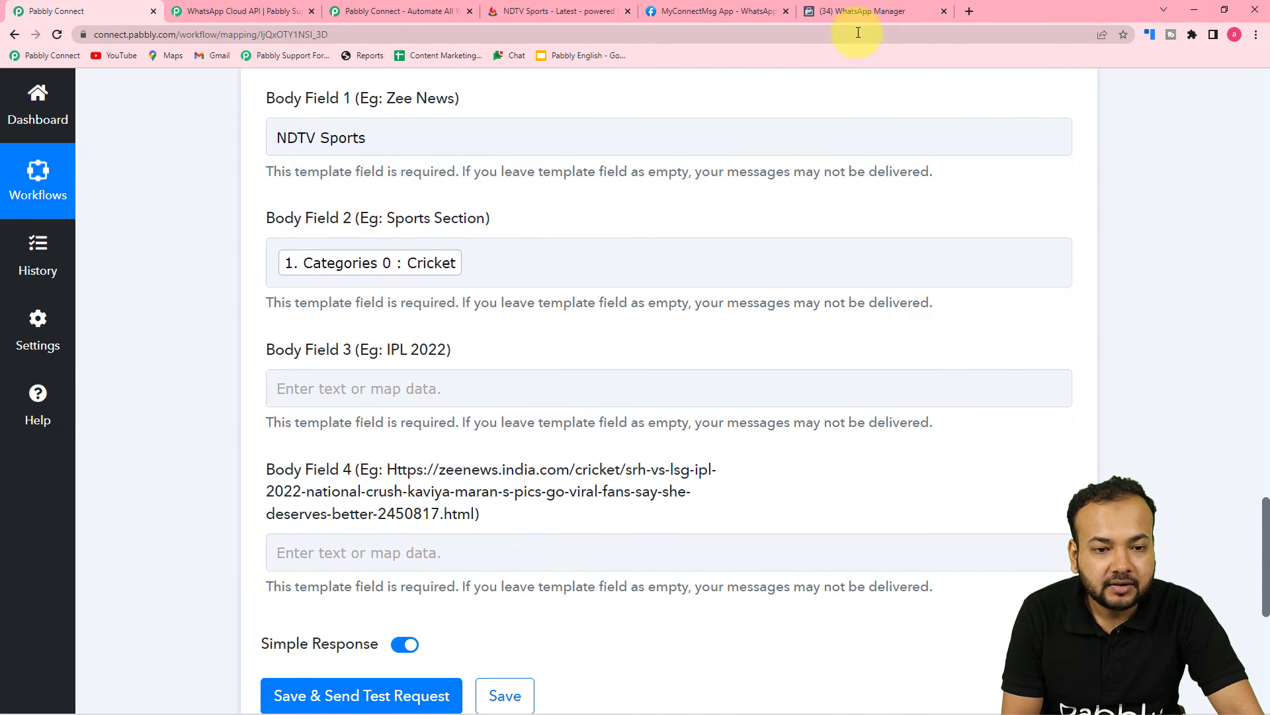
Review the rss_feed template's body placeholders {{1}}–{{4}} in WhatsApp Manager
click(848, 11)
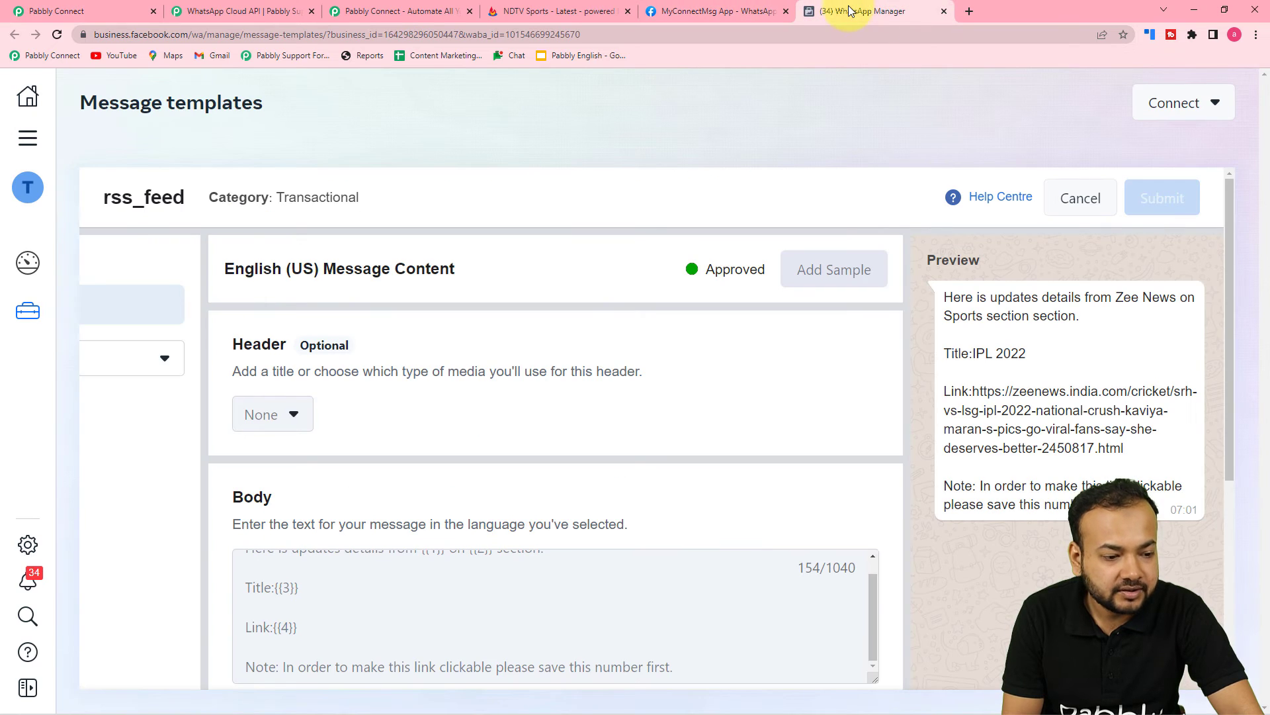
scroll(454, 528, down, 2)
scroll(463, 498, up, 1)
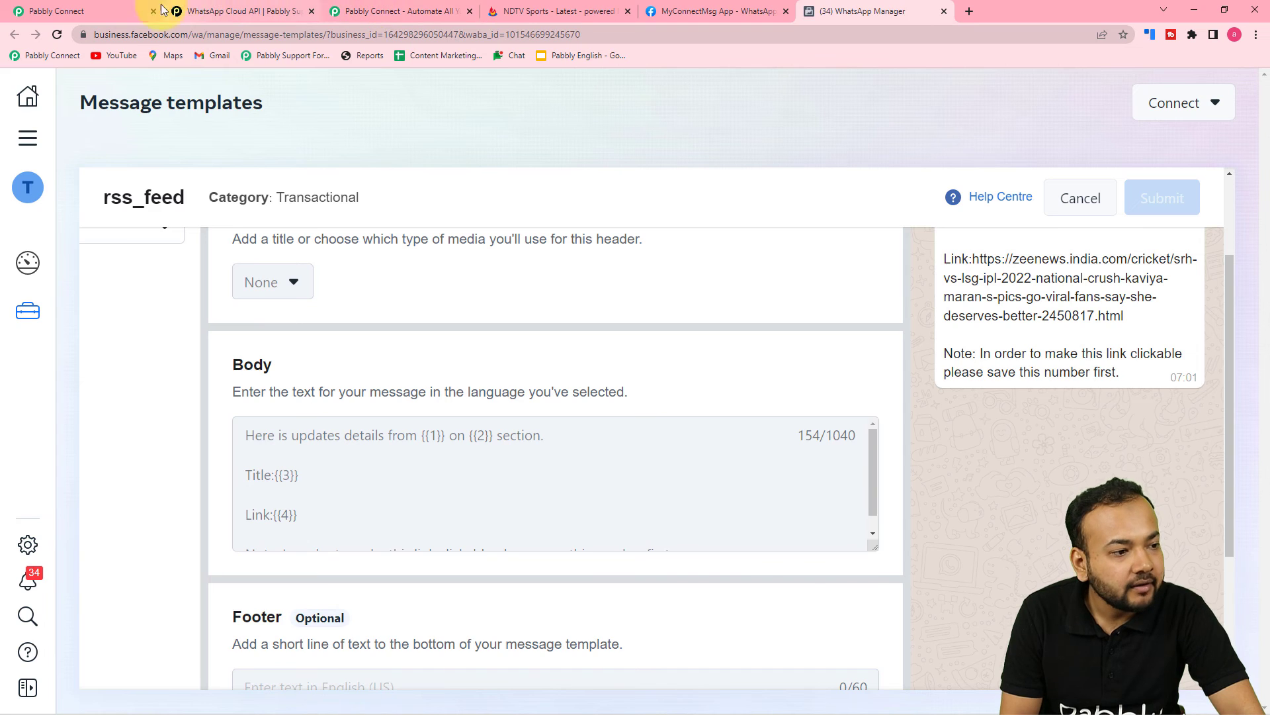
click(73, 11)
Map the RSS feed item's Title into Body Field 3
scroll(265, 231, down, 2)
click(325, 248)
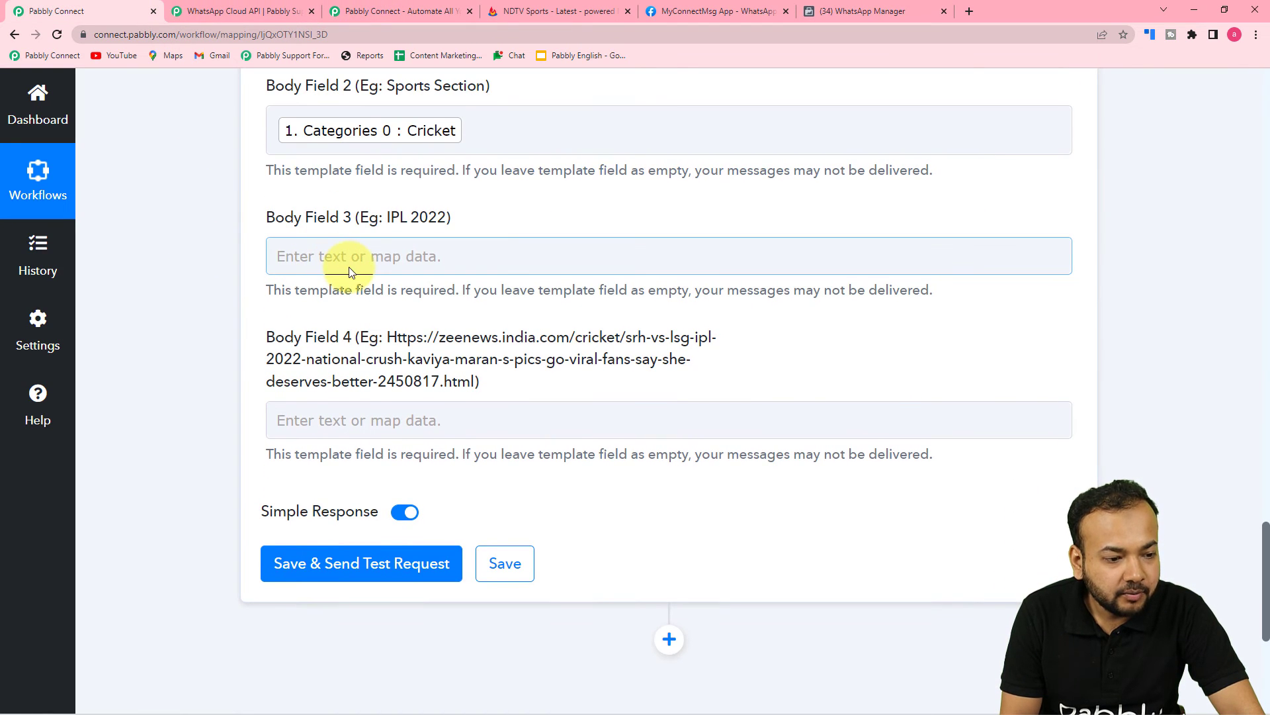
click(366, 253)
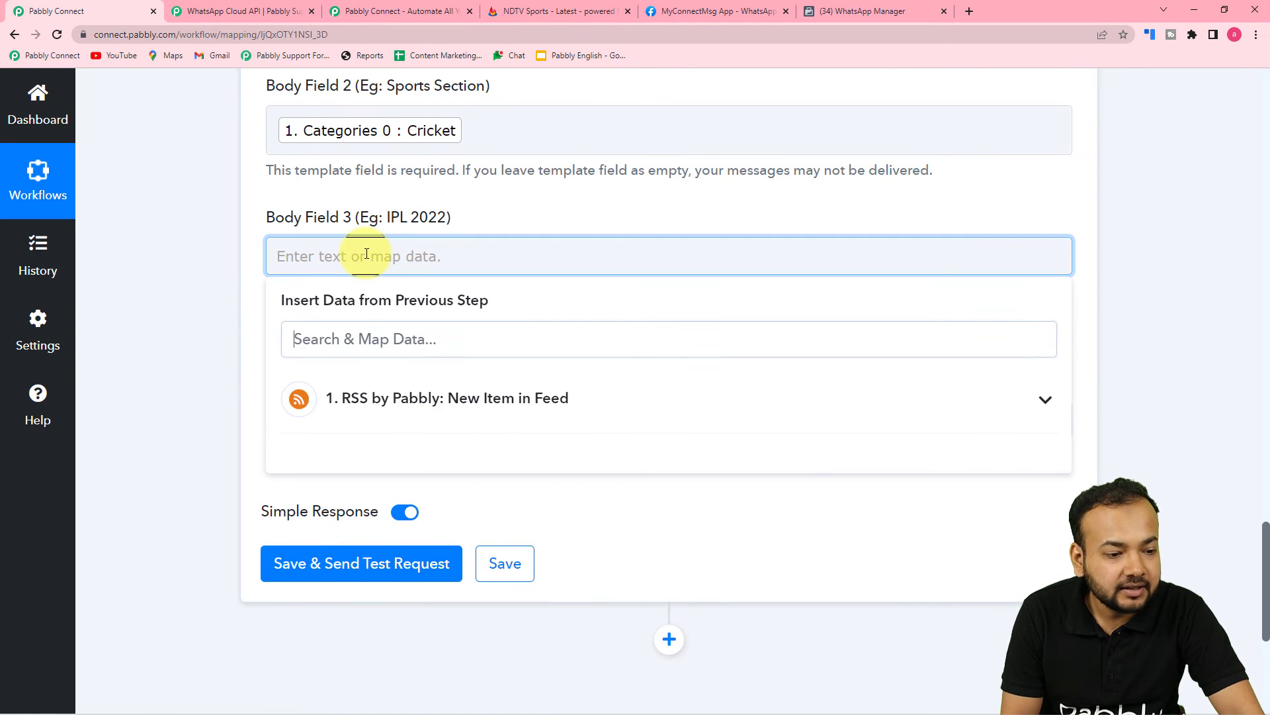
scroll(365, 253, down, 3)
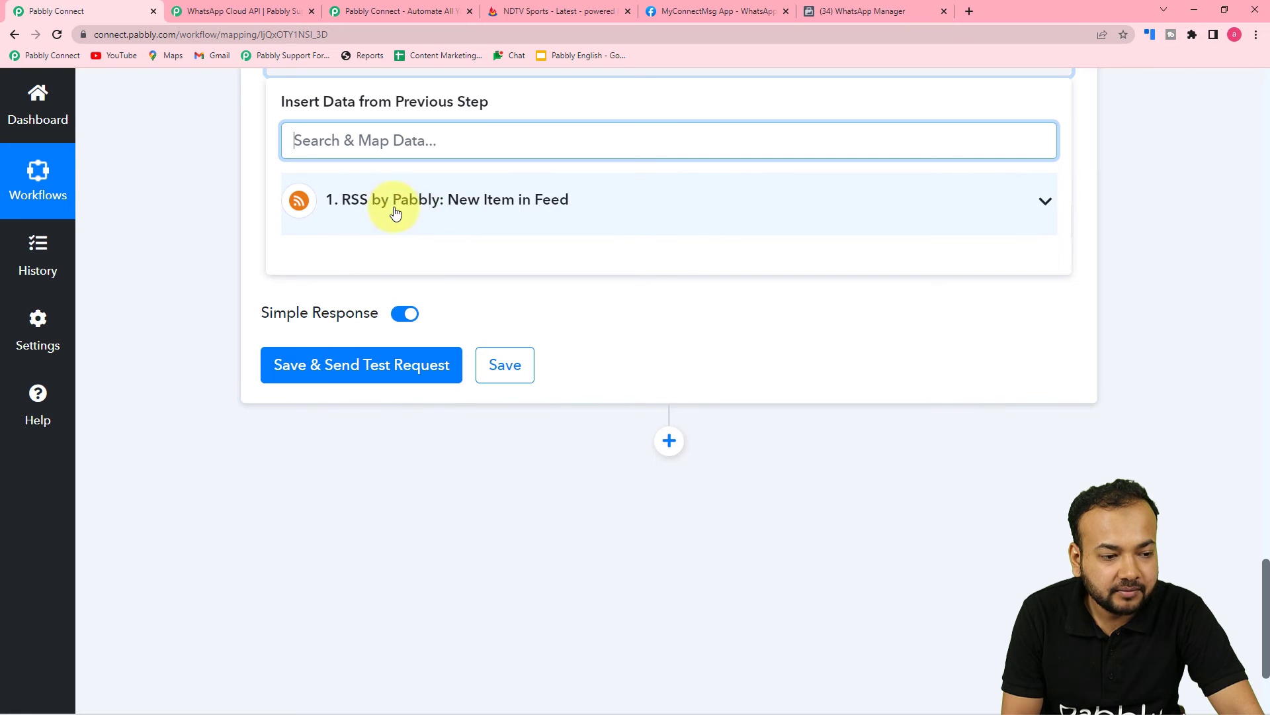
click(419, 210)
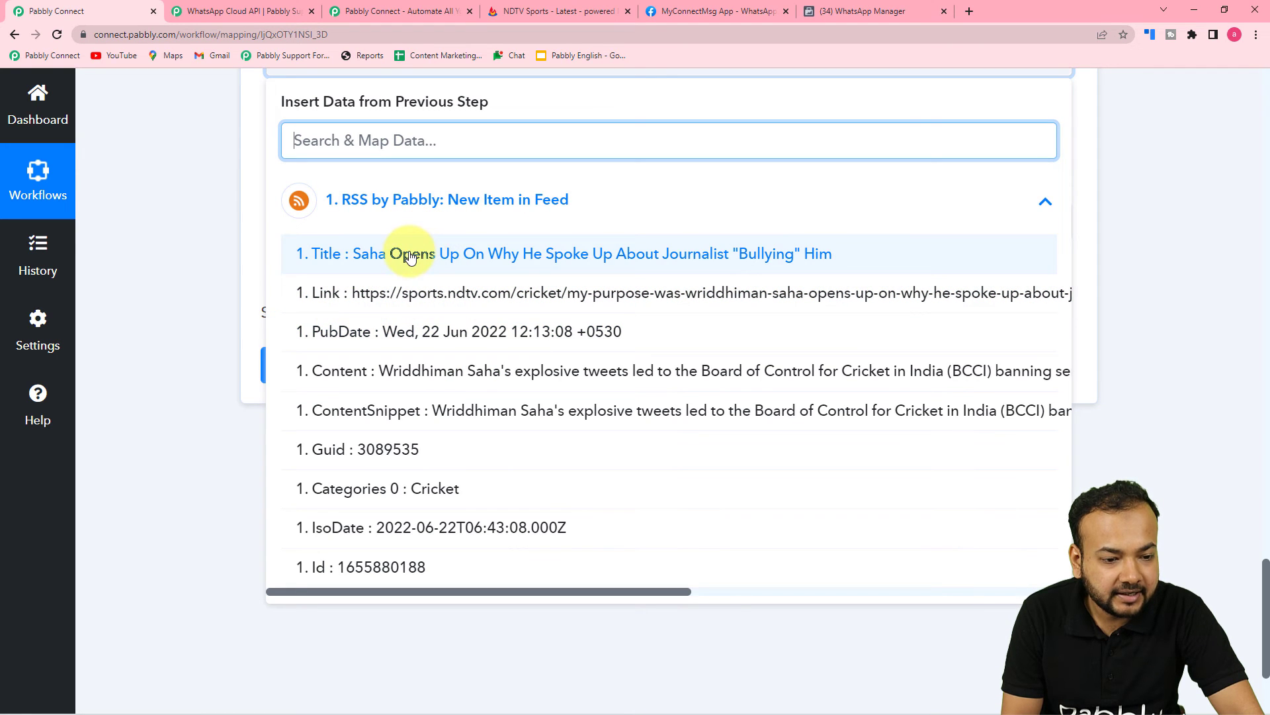
click(410, 255)
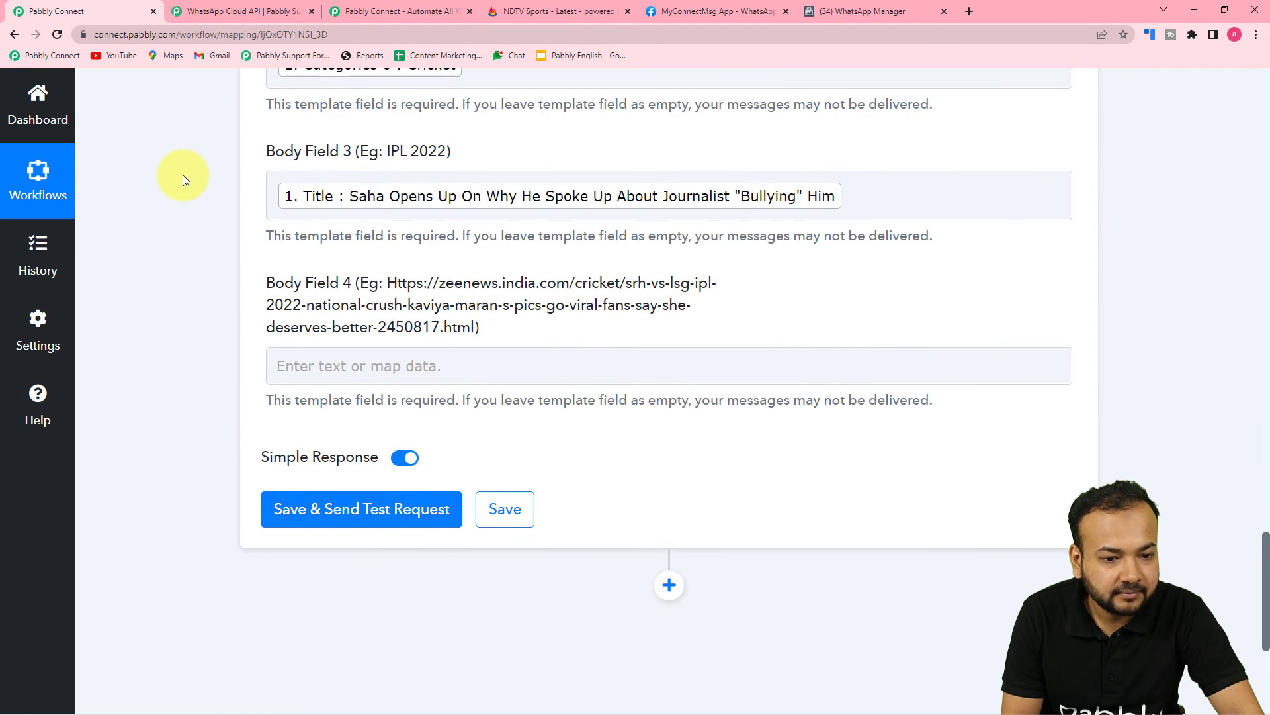
Map the RSS feed item's Link into Body Field 4
scroll(182, 174, down, 3)
click(333, 165)
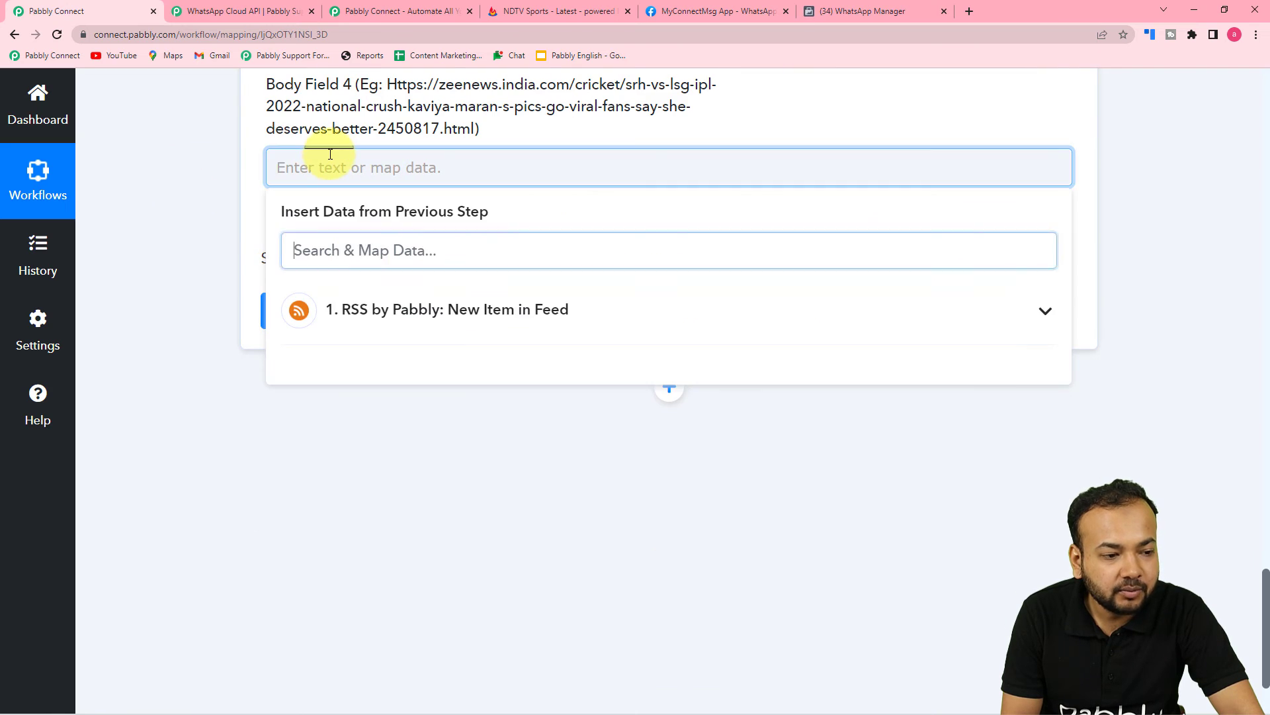
click(382, 320)
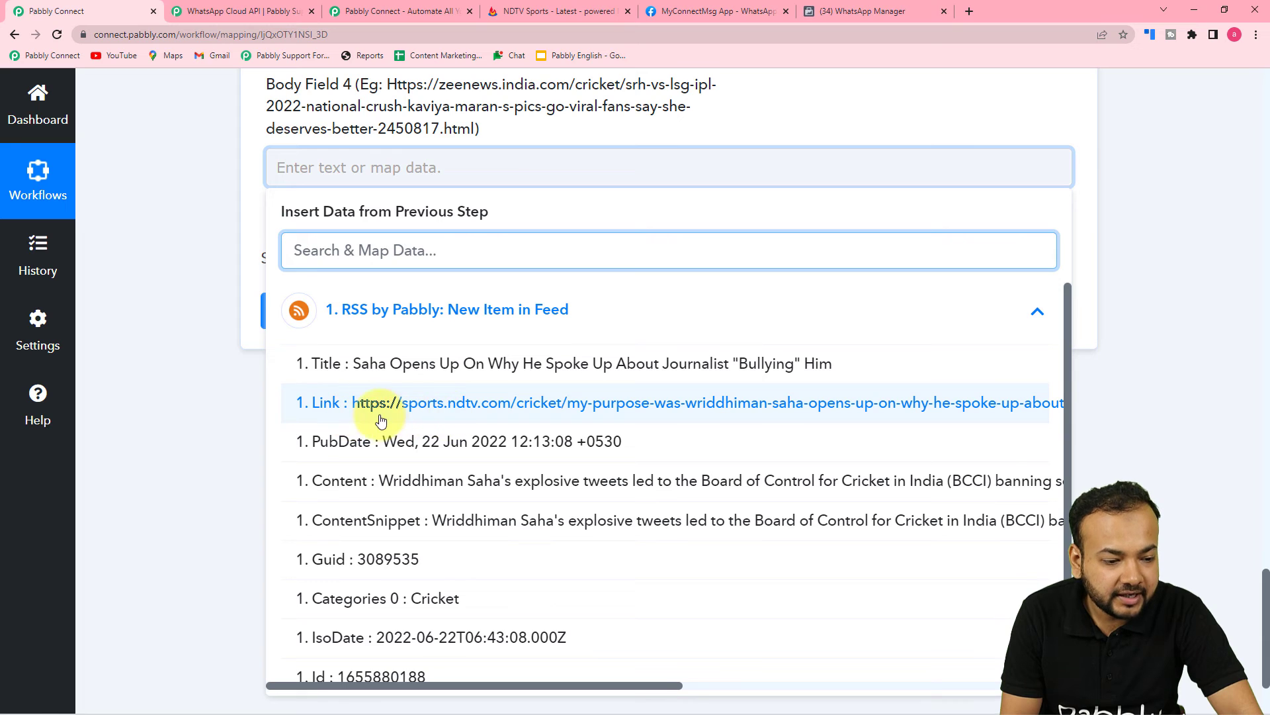
click(429, 419)
click(213, 320)
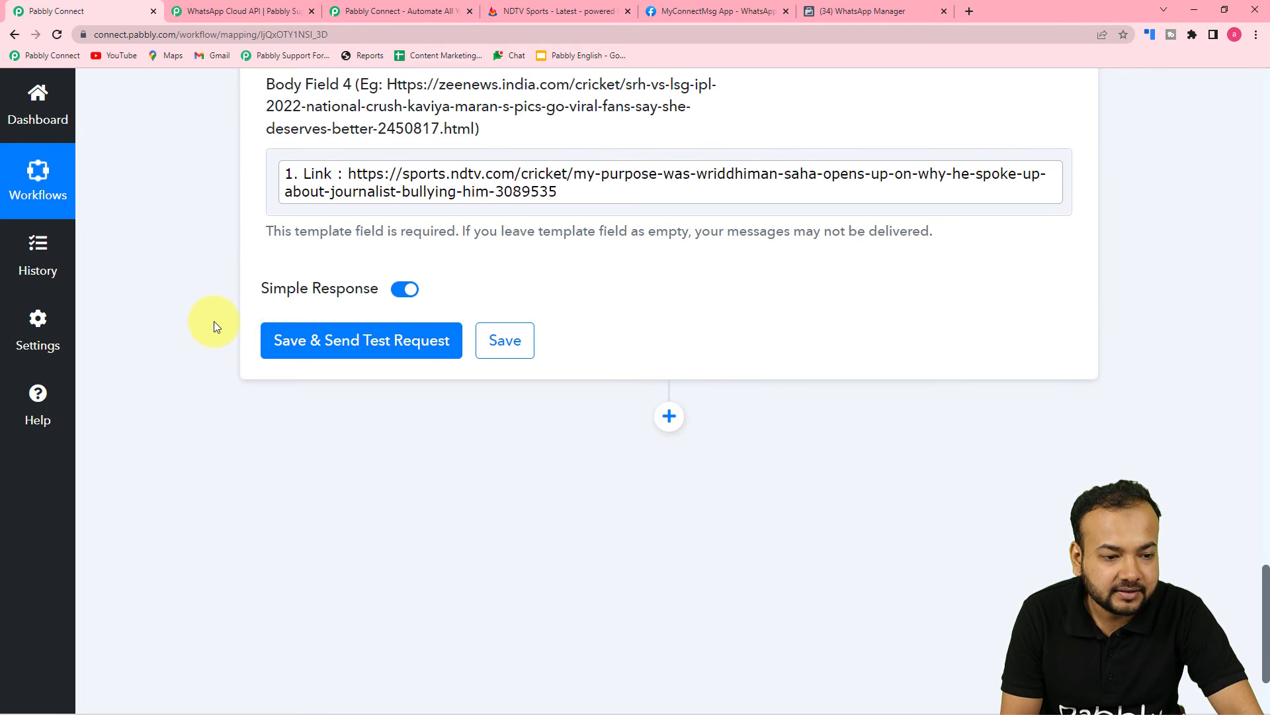
Save the WhatsApp action, send a test request, and check the WhatsApp response received
scroll(213, 321, up, 7)
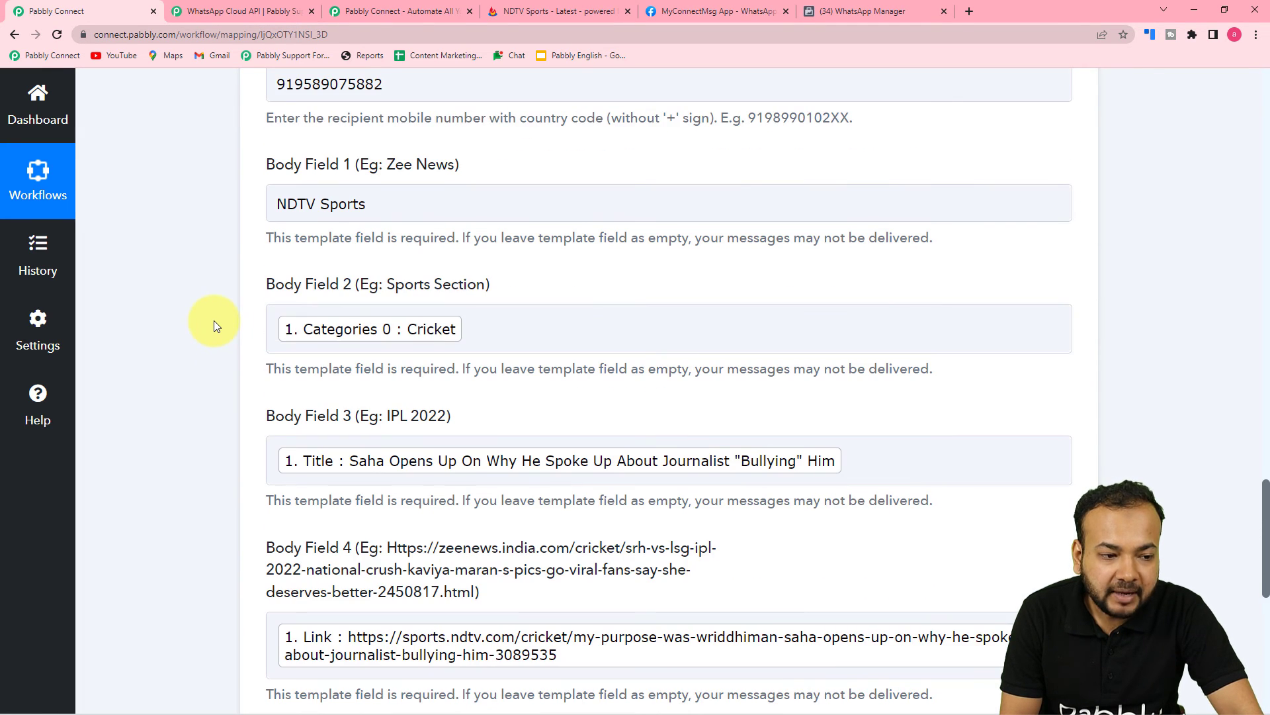
scroll(221, 319, down, 5)
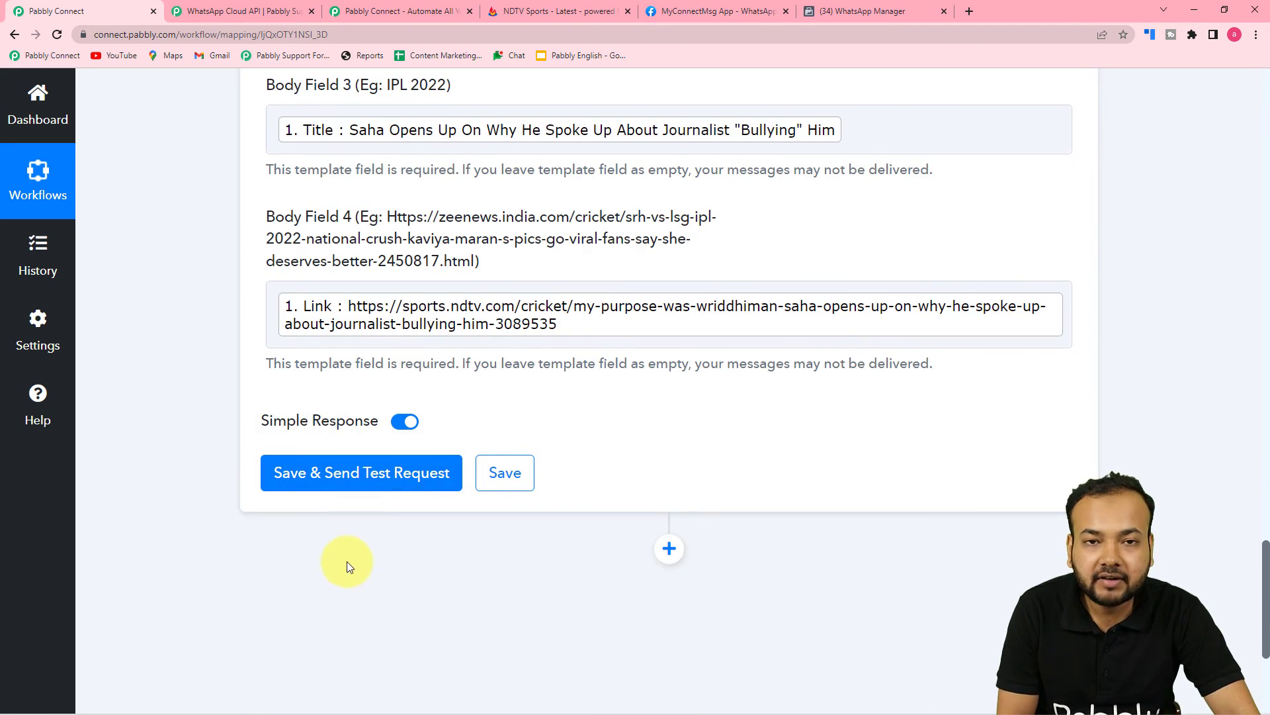
scroll(371, 556, up, 9)
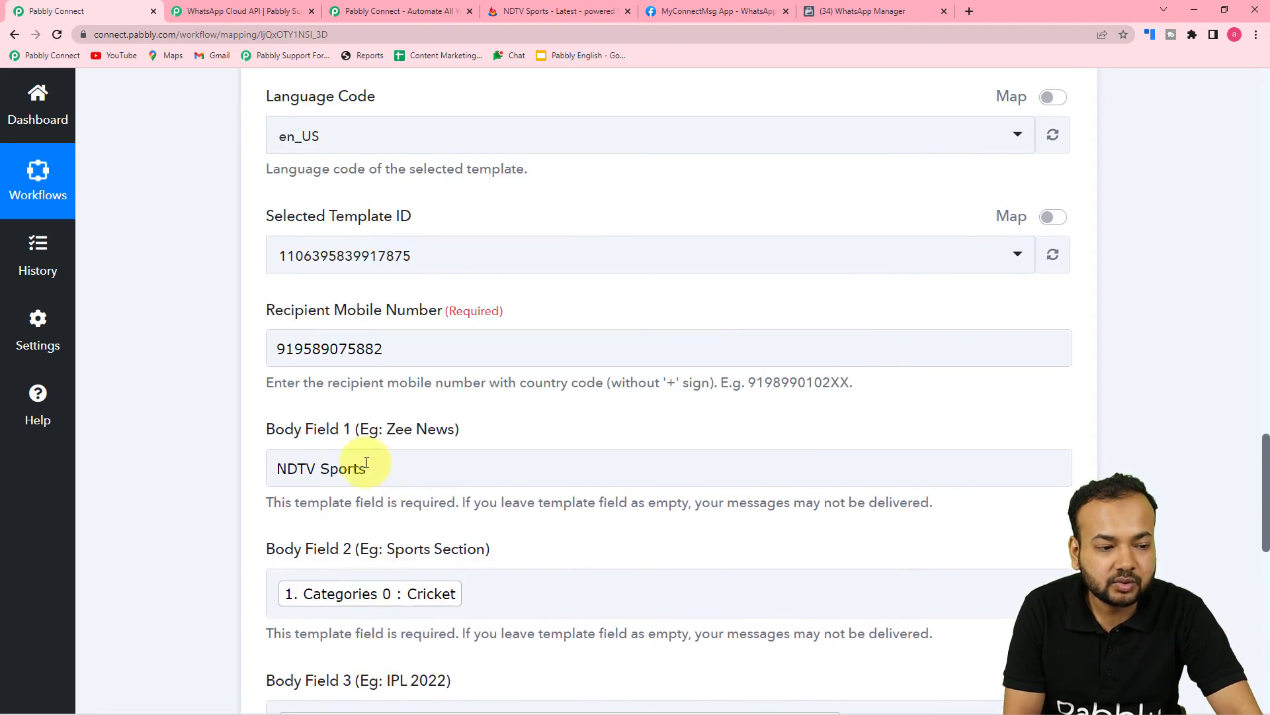
scroll(127, 333, down, 1)
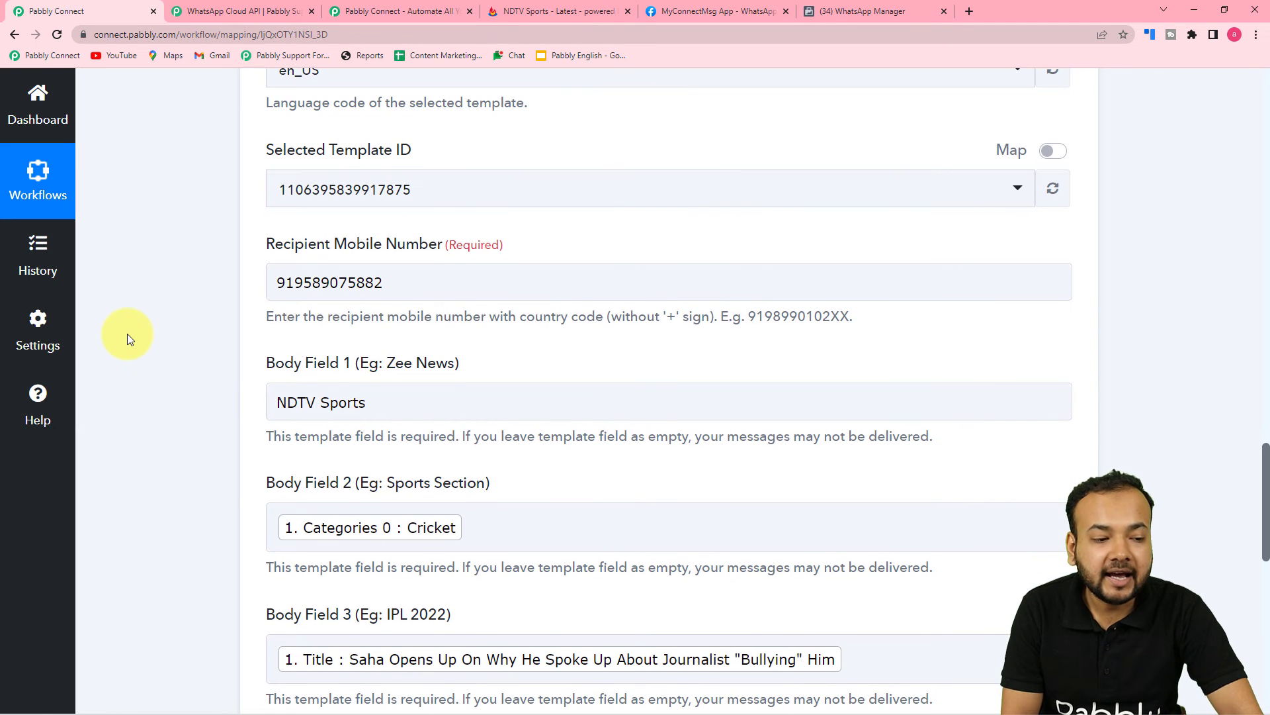
scroll(155, 297, down, 4)
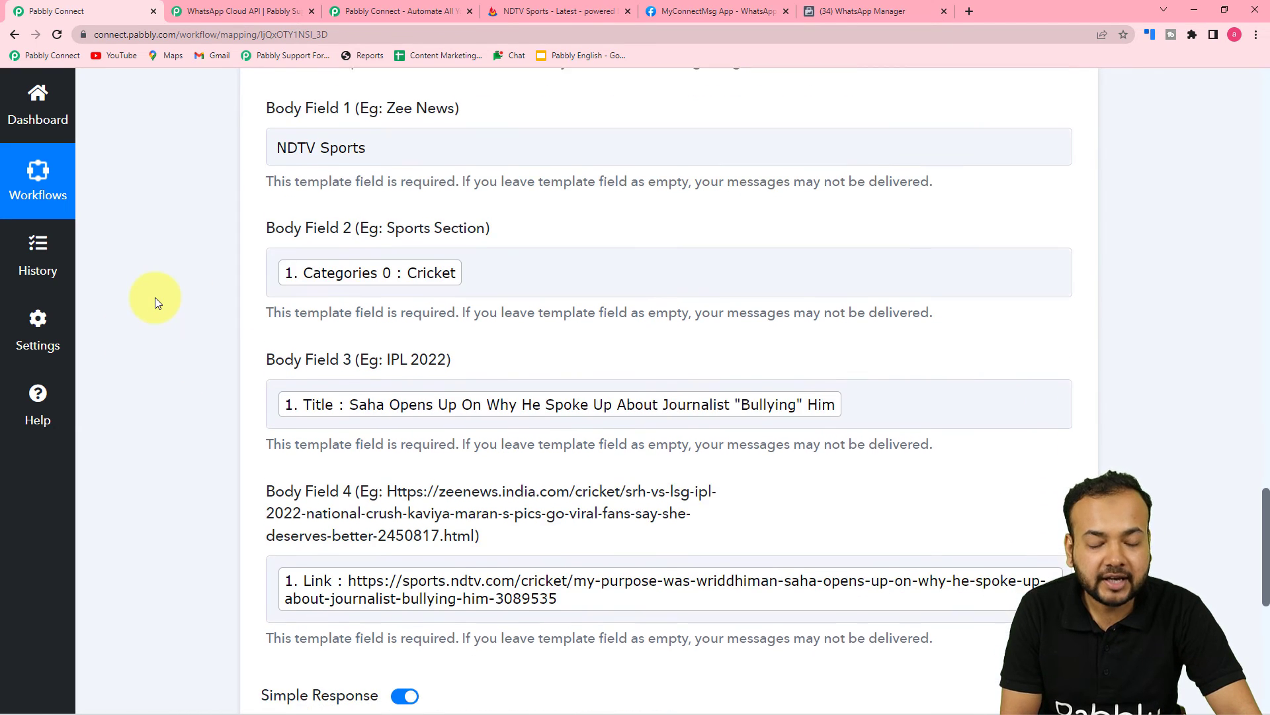
scroll(154, 296, down, 4)
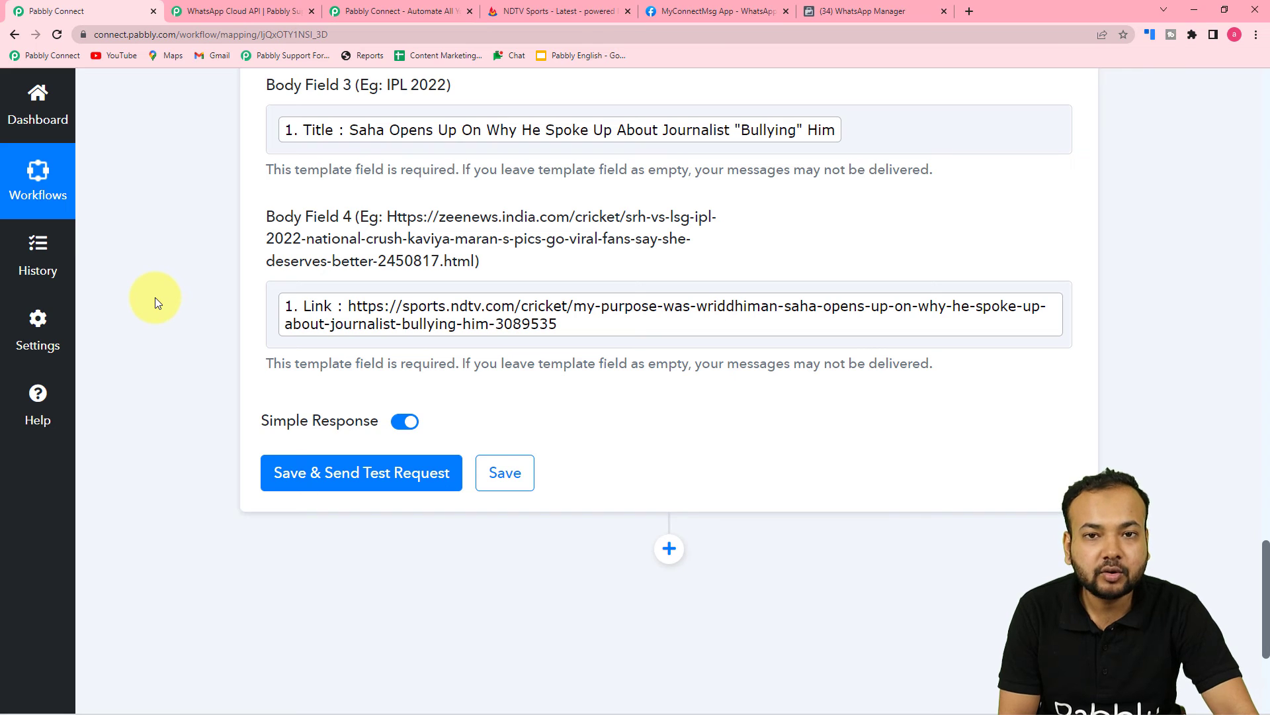
click(280, 471)
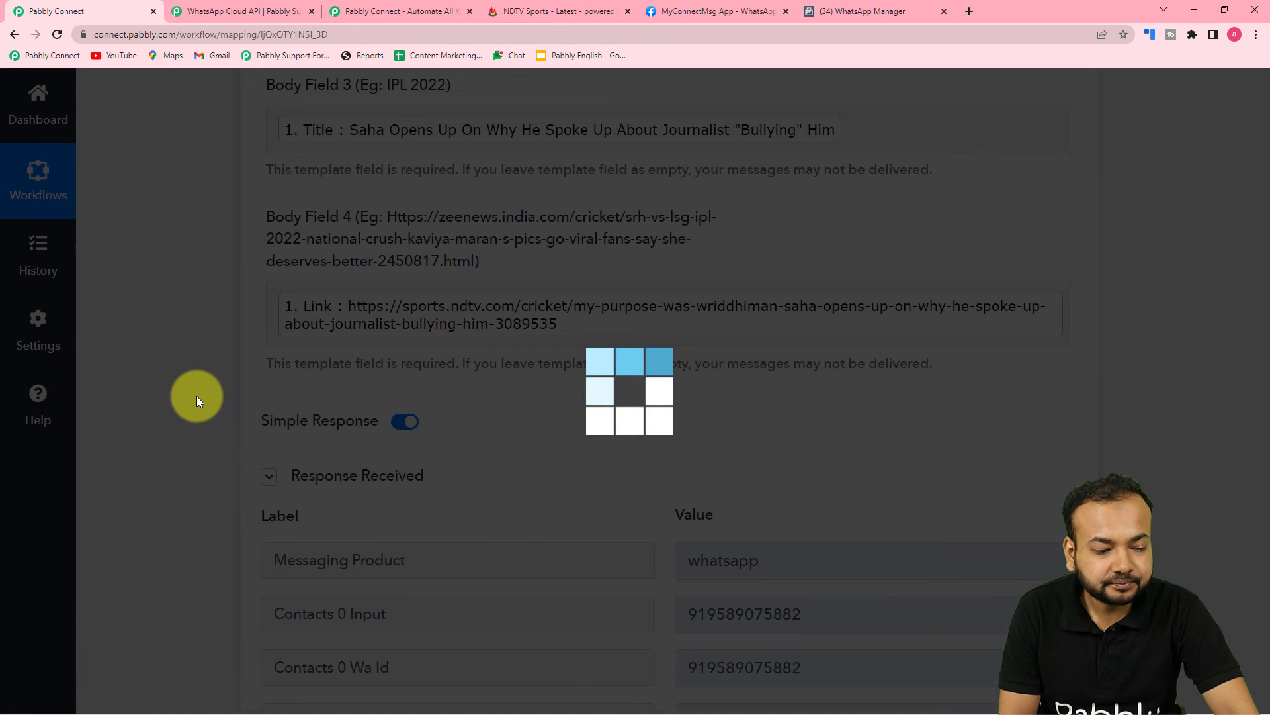
scroll(197, 396, down, 2)
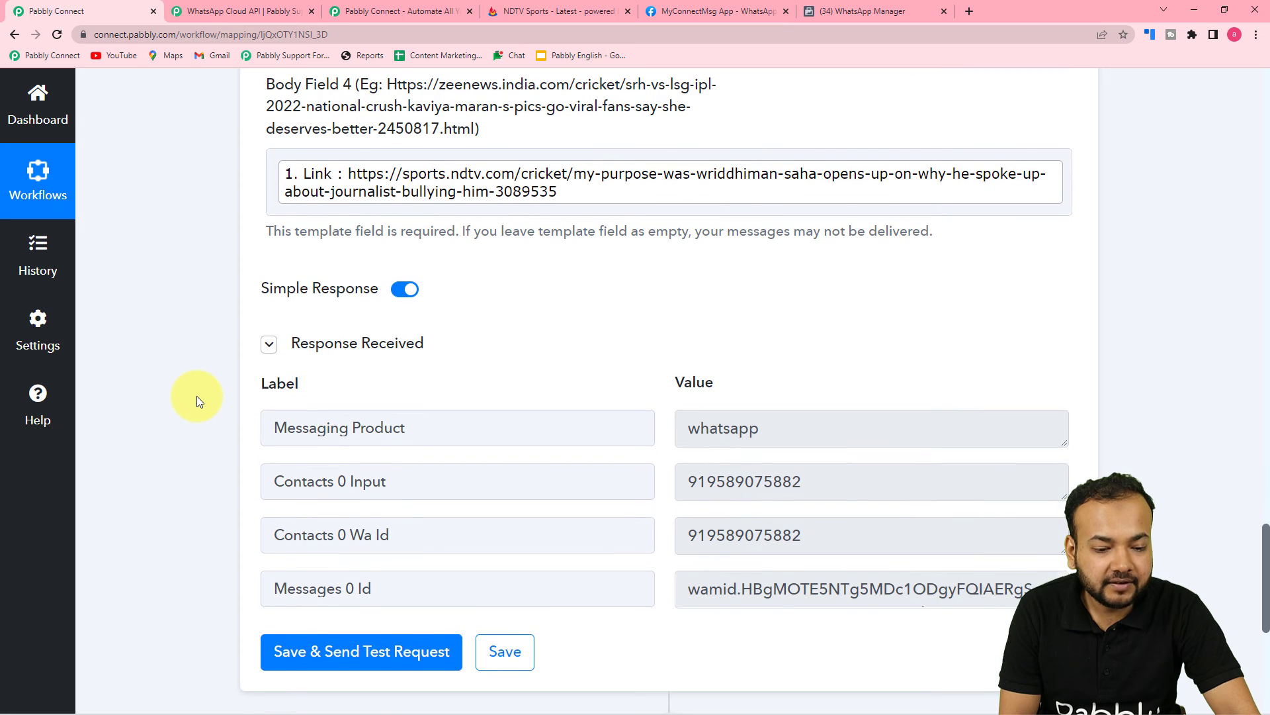
scroll(196, 396, down, 1)
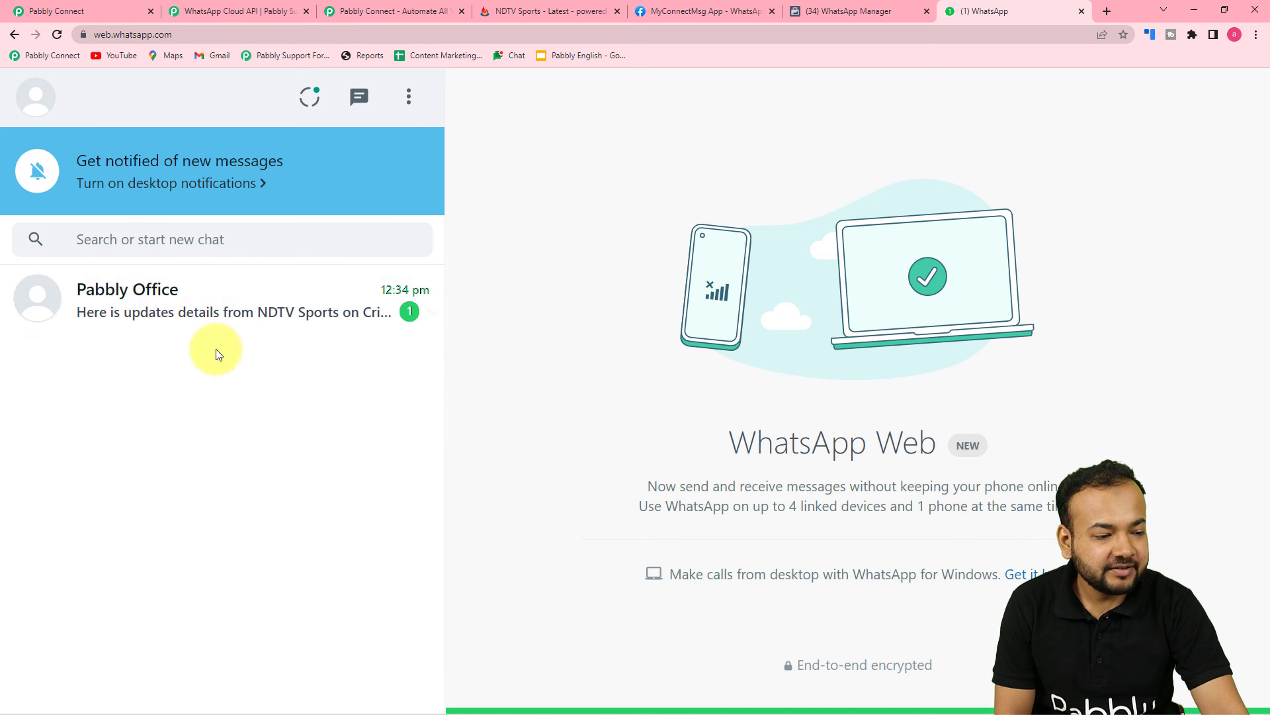
Open the Pabbly Office chat showing the NDTV Sports cricket update
click(187, 311)
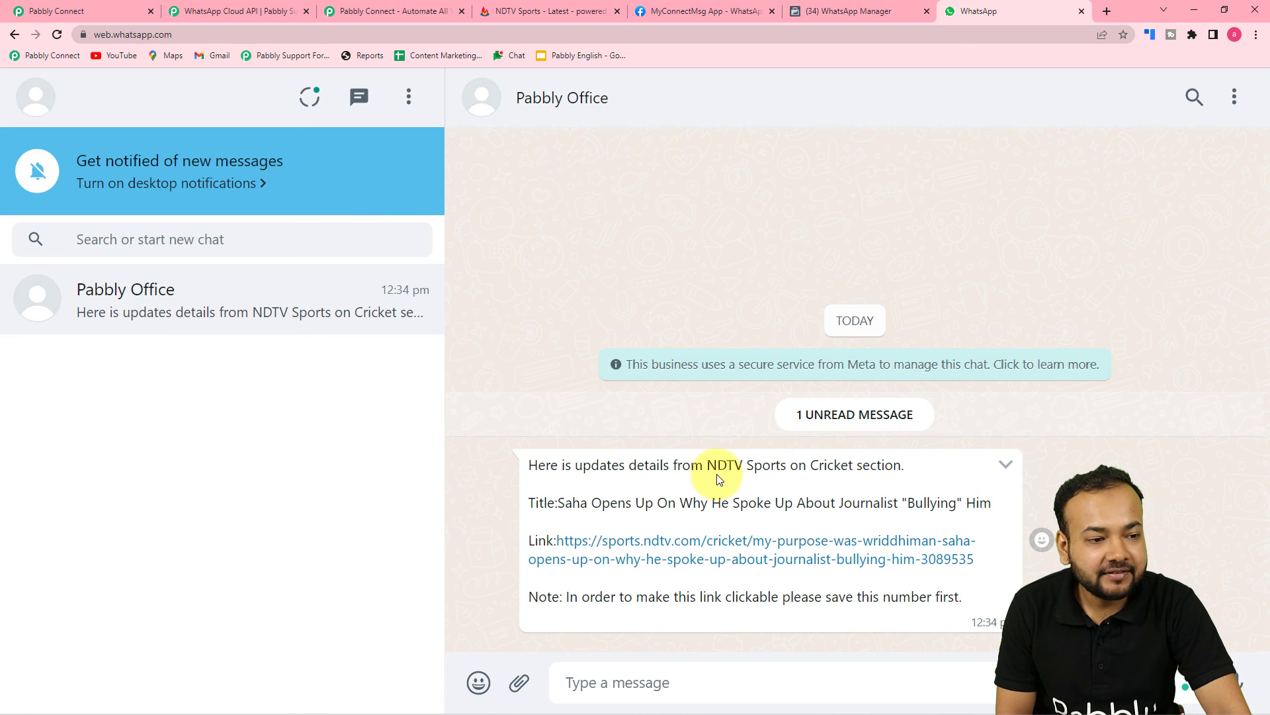
click(87, 10)
Compare Body Fields 1–4 in Pabbly Connect with the received WhatsApp message
scroll(311, 311, up, 5)
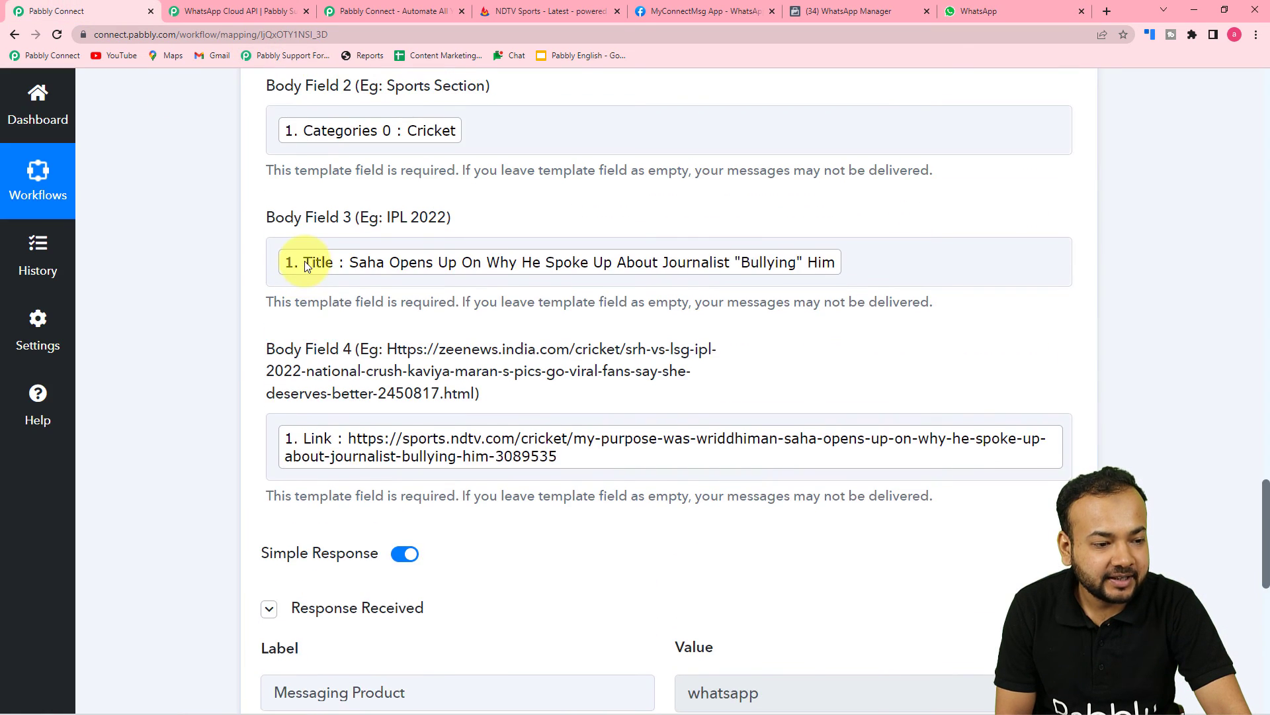
scroll(331, 189, up, 3)
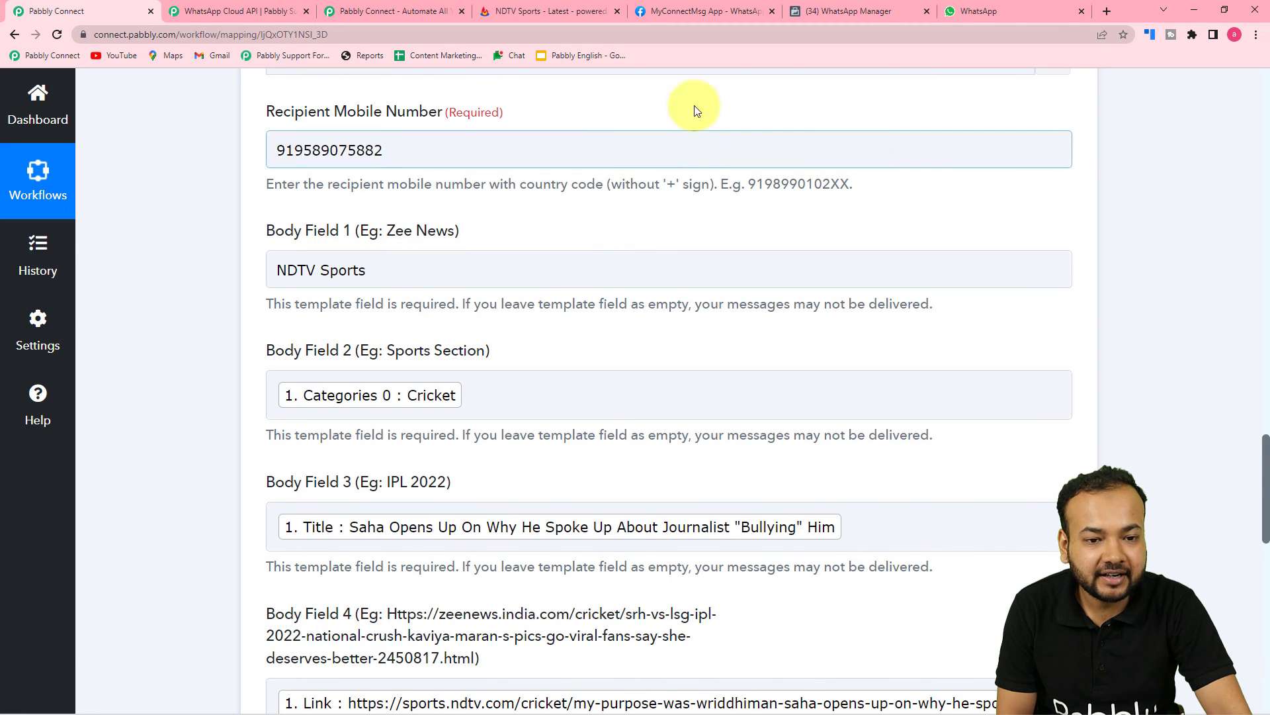
click(952, 14)
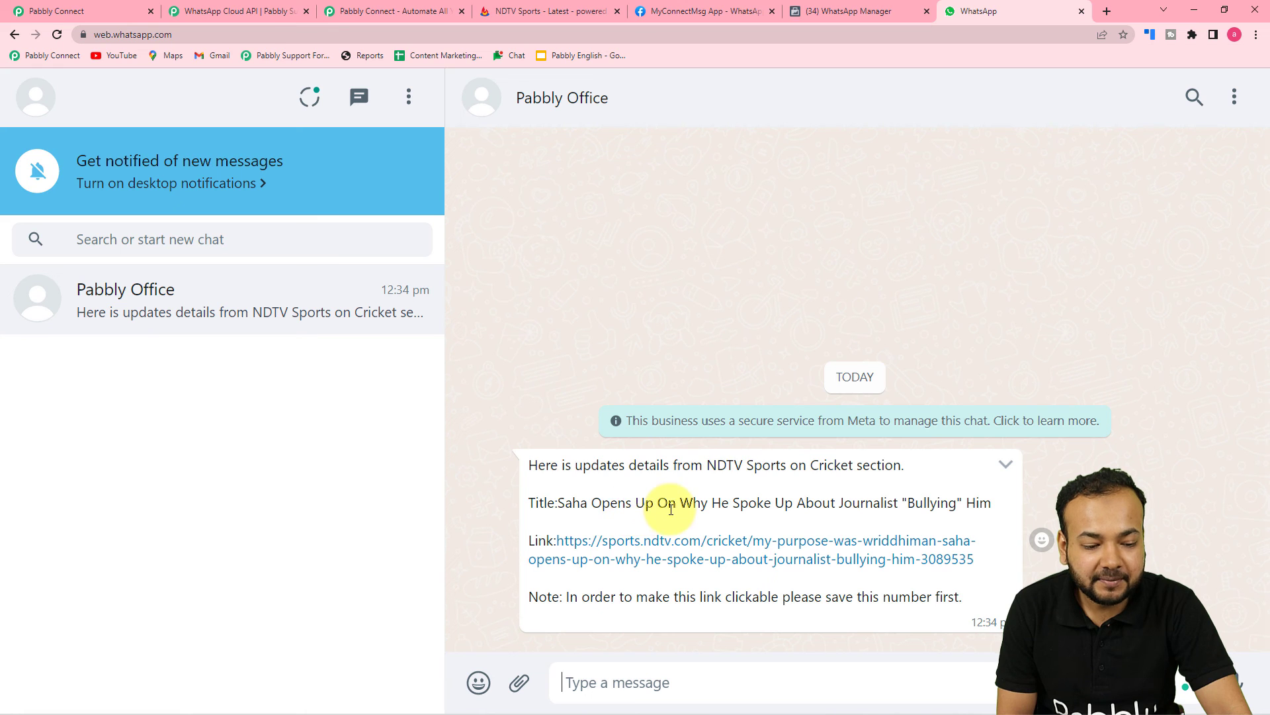
Open the message's NDTV Sports article link and dismiss the match alerts prompt
click(627, 544)
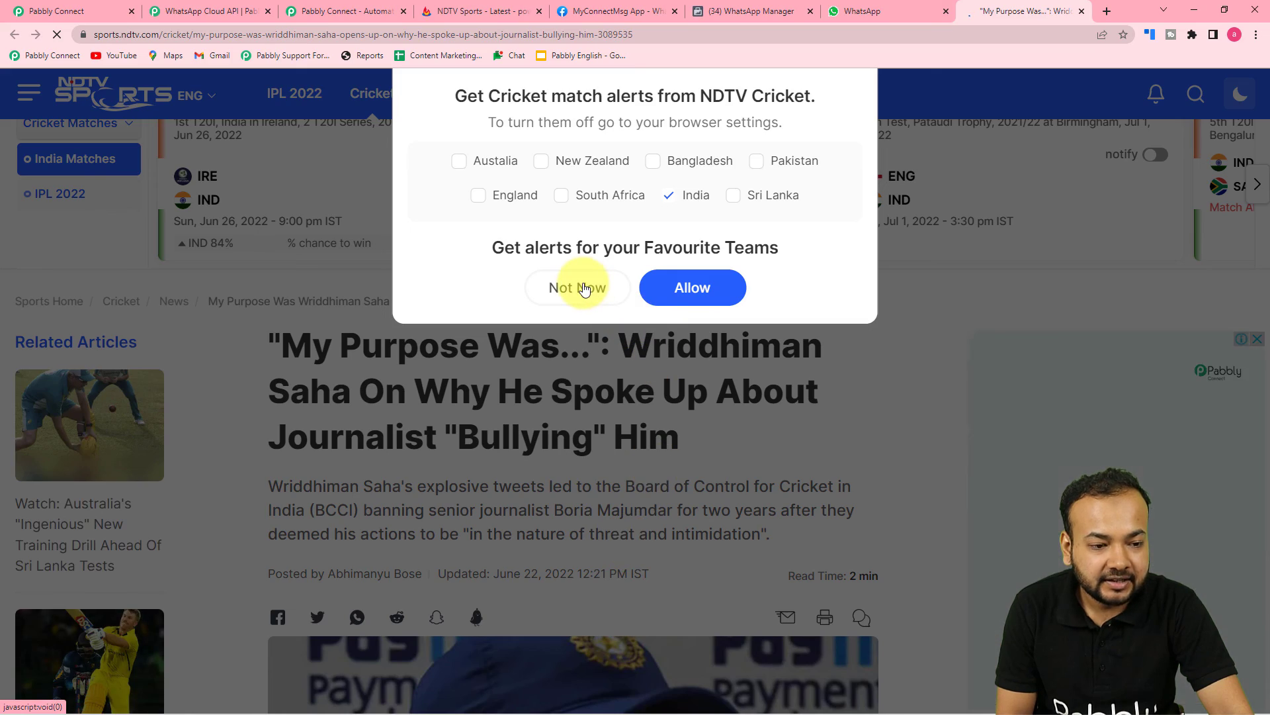
click(582, 289)
scroll(530, 384, down, 5)
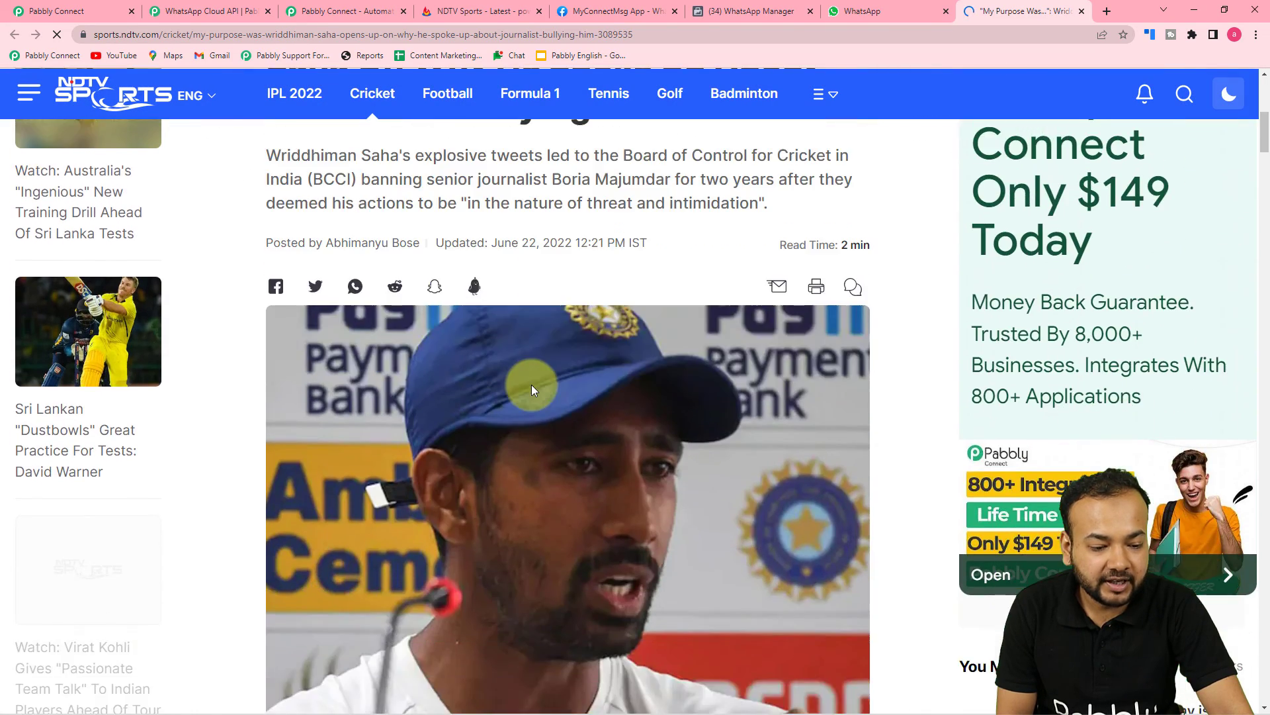
scroll(530, 384, up, 3)
Open the feed's newest headline to confirm it is the same Saha article
click(436, 7)
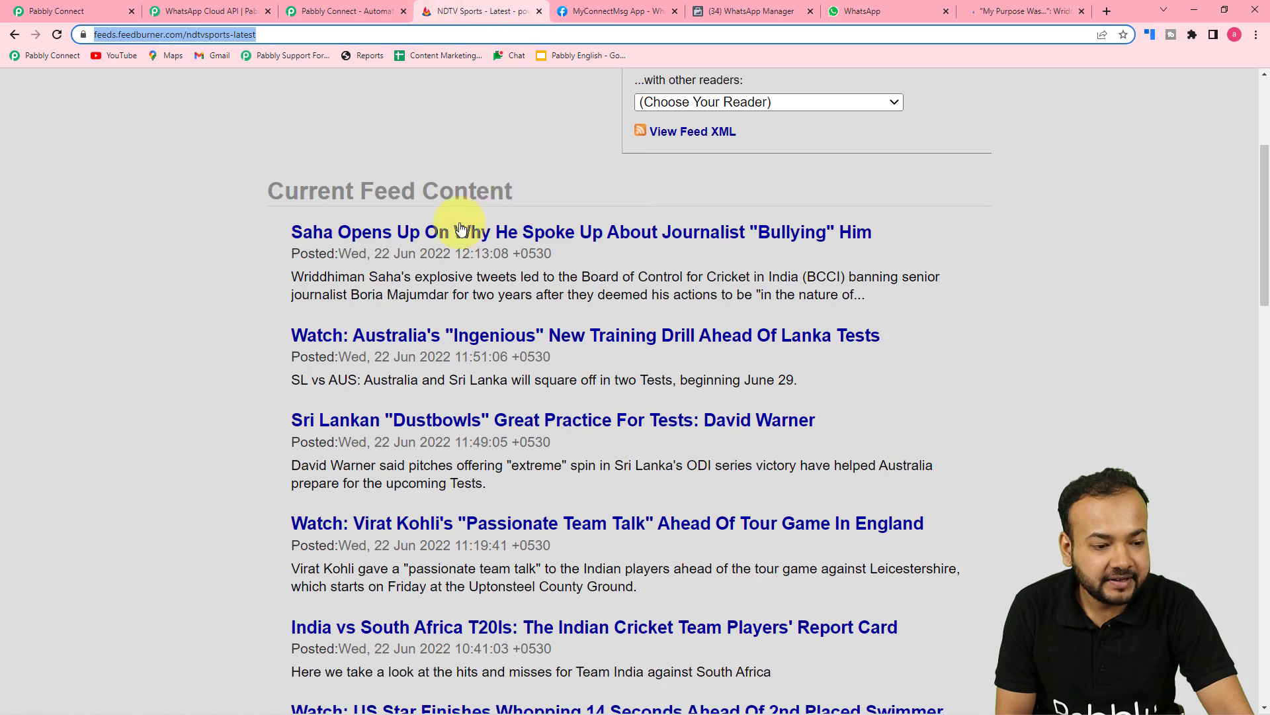
click(389, 237)
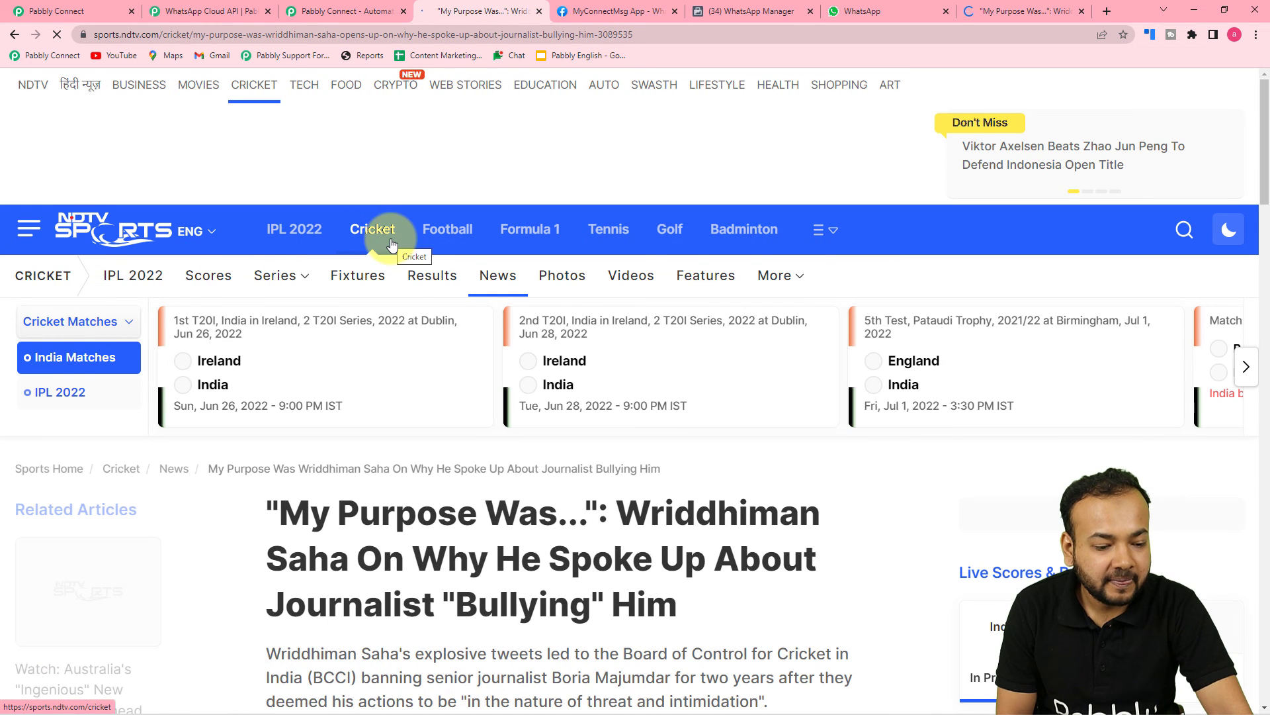
scroll(405, 298, down, 5)
scroll(402, 293, up, 4)
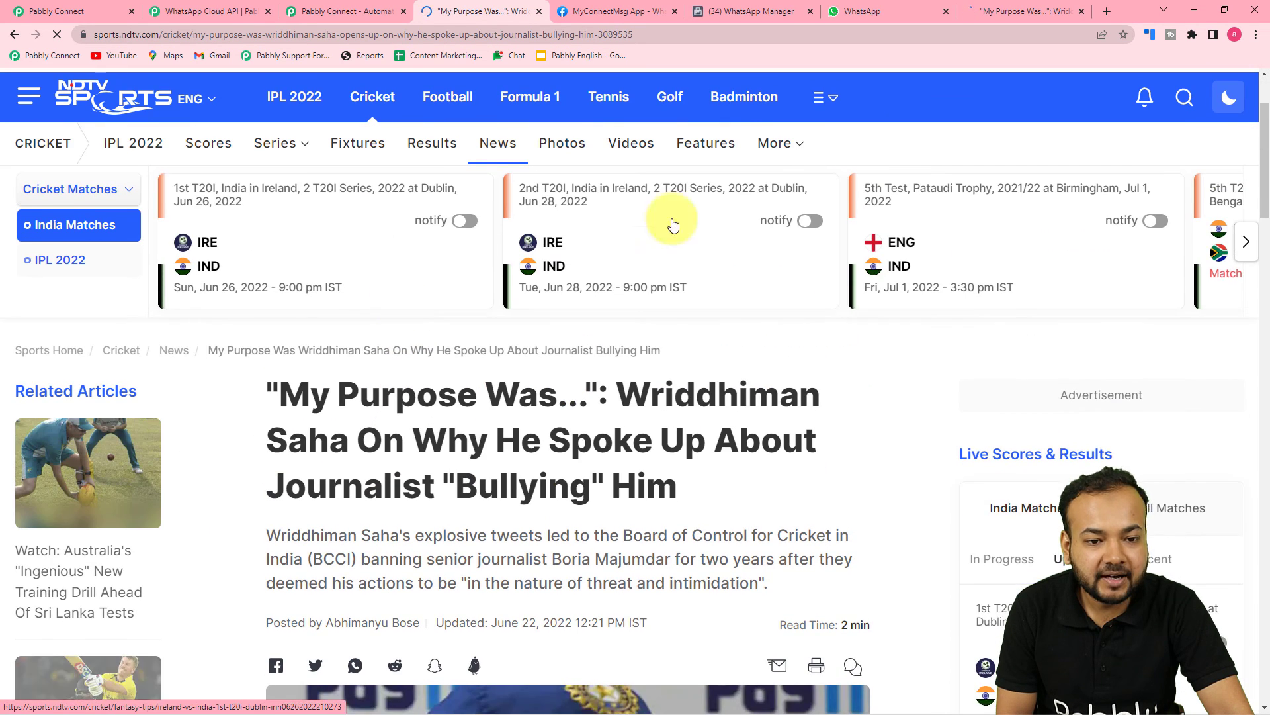
click(860, 11)
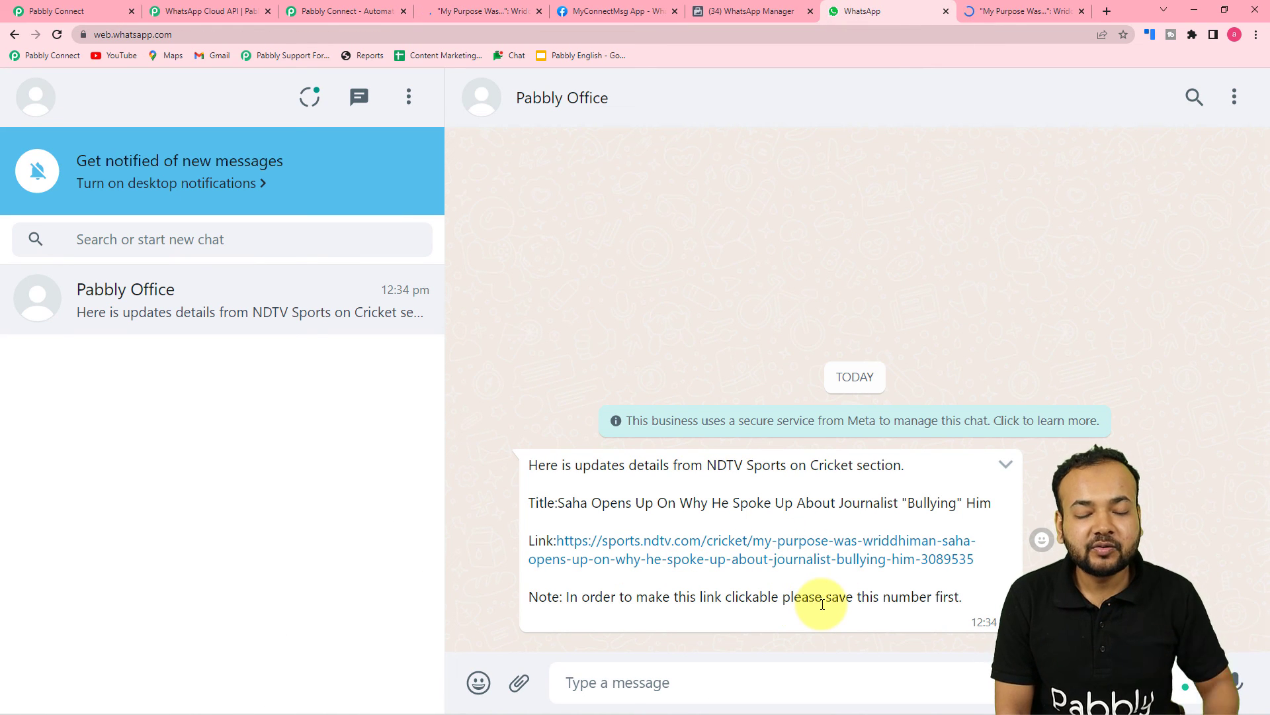
Collapse the WhatsApp Cloud API action card in the workflow
click(80, 11)
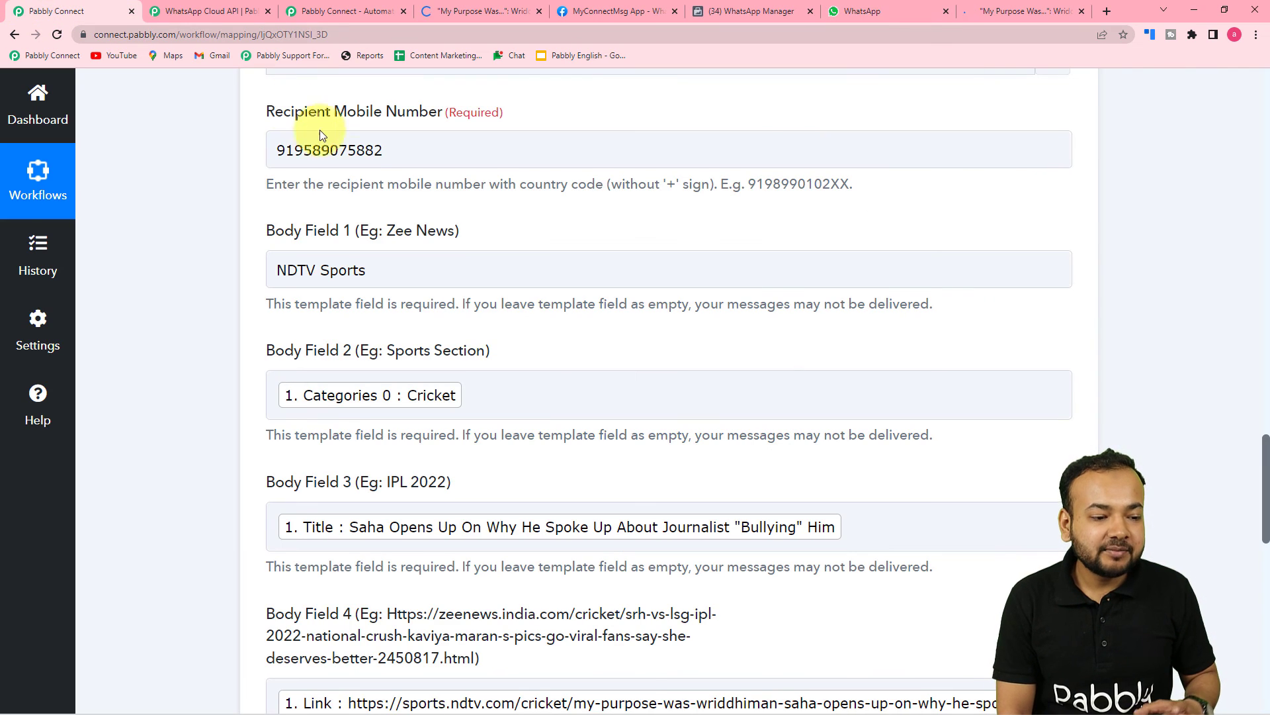
scroll(541, 374, up, 12)
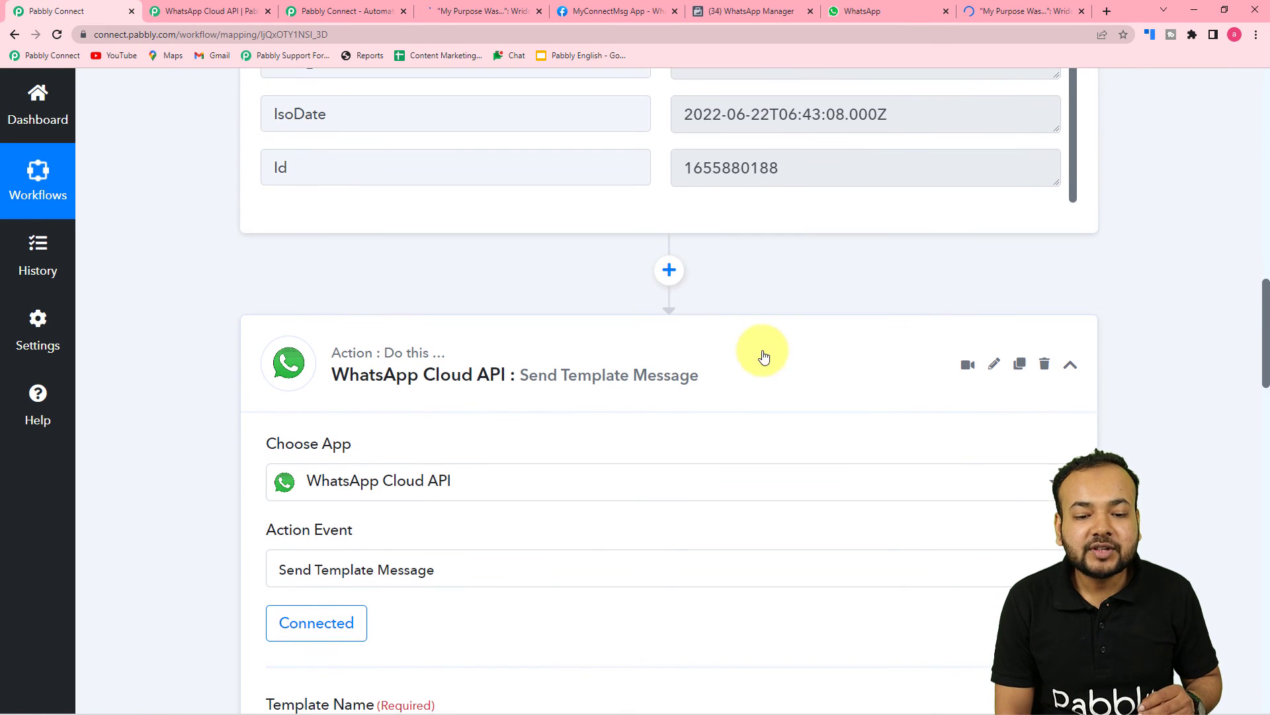
click(1070, 365)
scroll(1148, 386, up, 8)
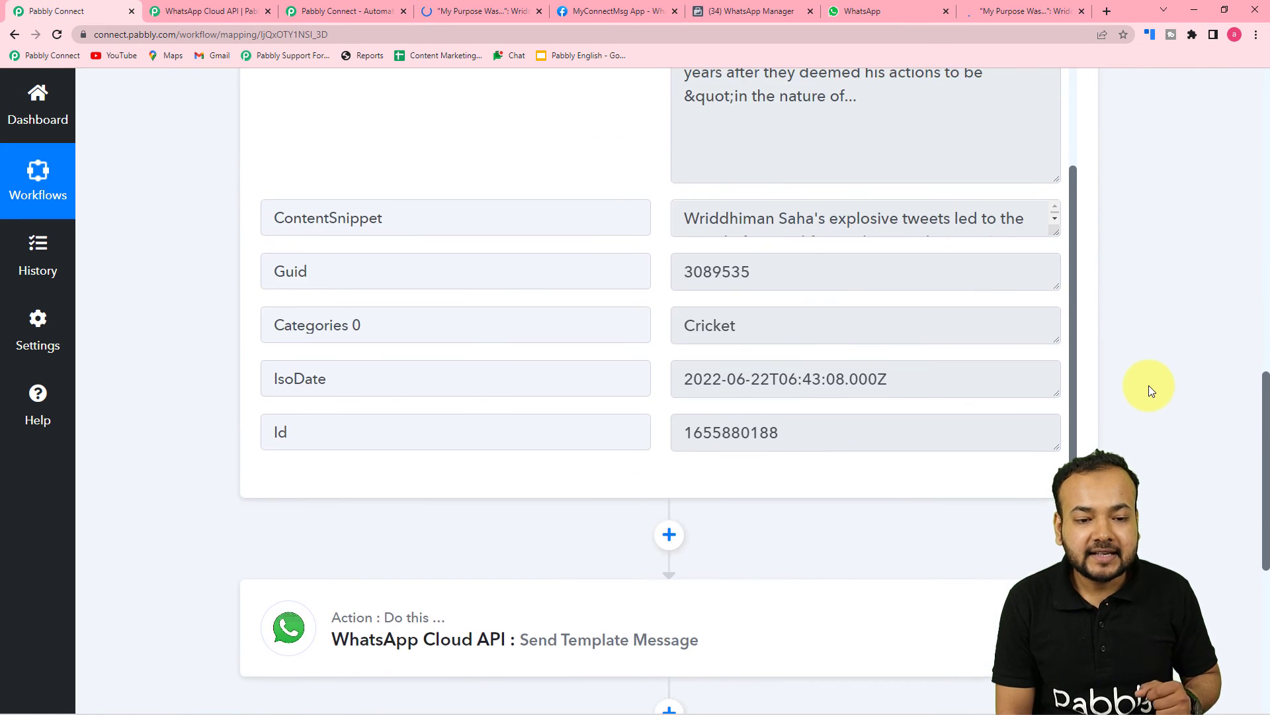
scroll(1149, 387, up, 10)
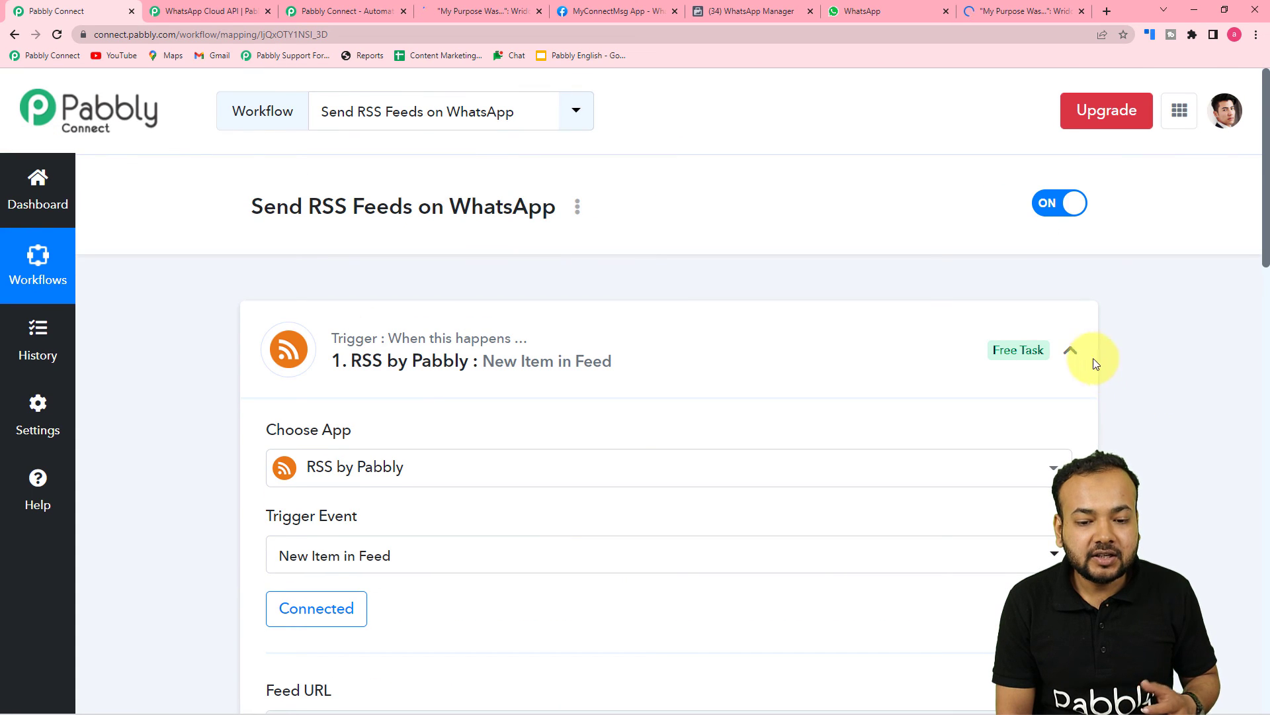
Collapse the RSS trigger card after rechecking its Feed URL
click(1072, 352)
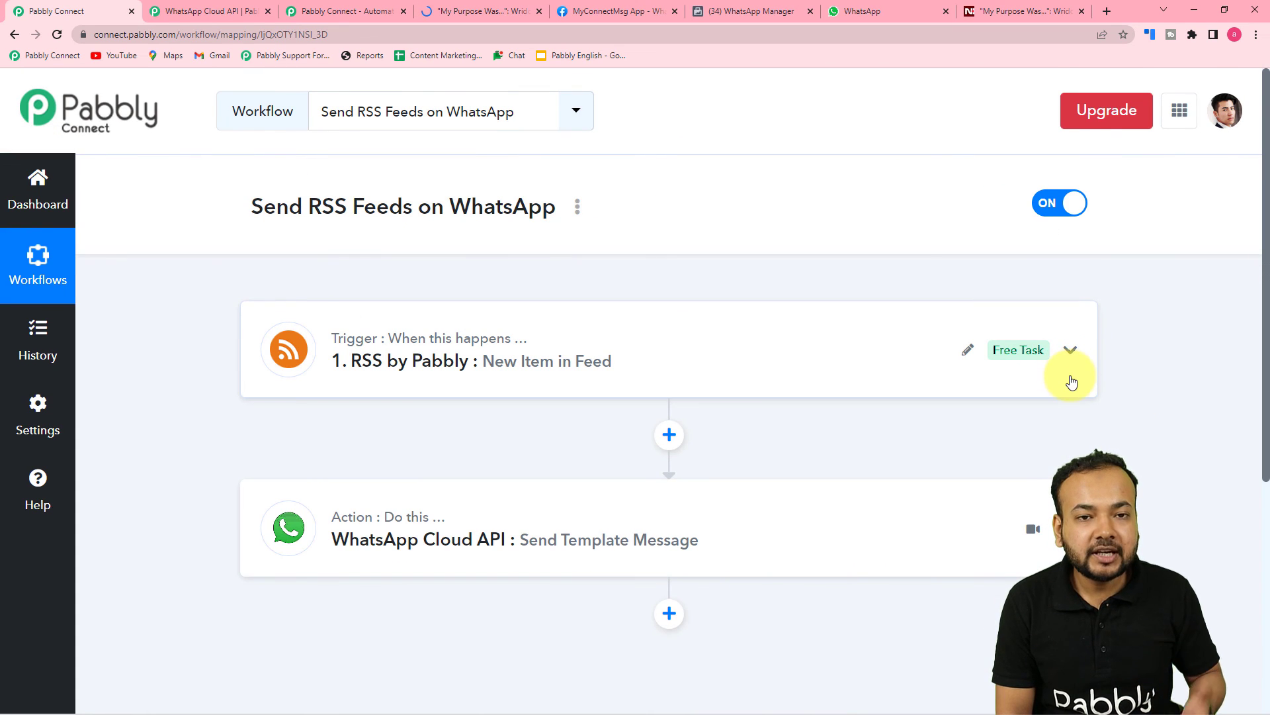
click(1072, 383)
scroll(547, 467, down, 3)
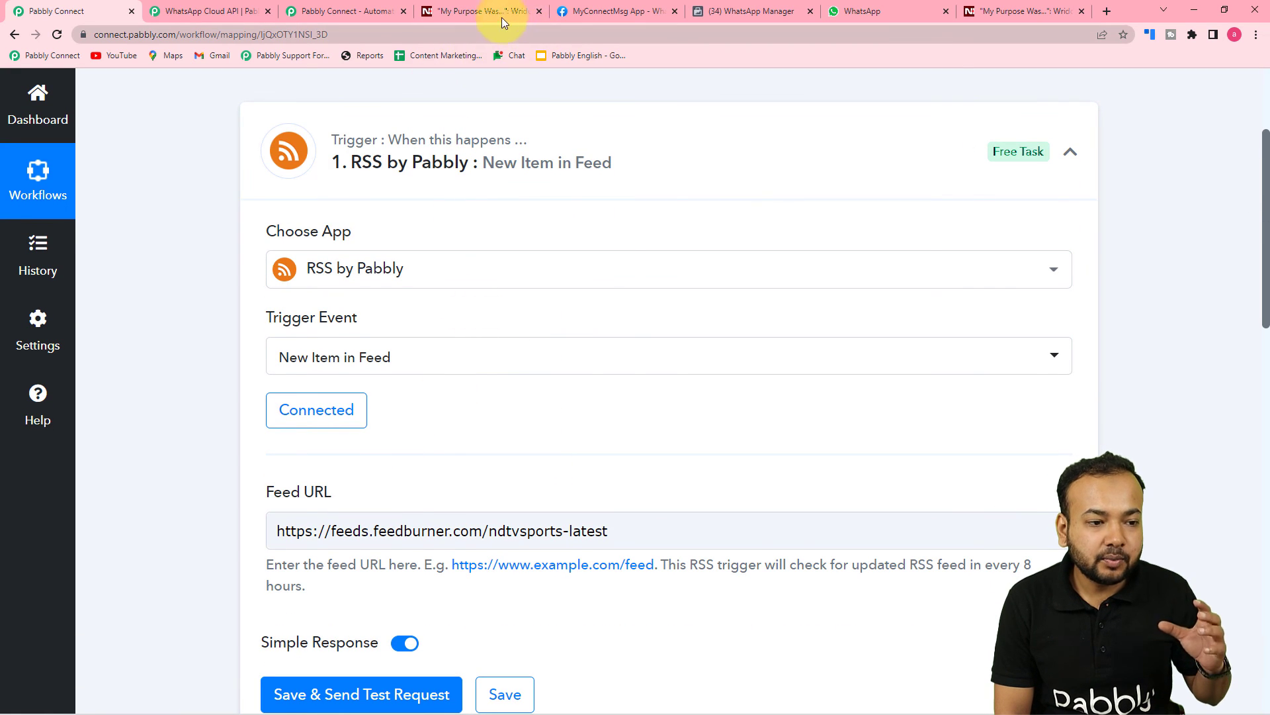
click(479, 13)
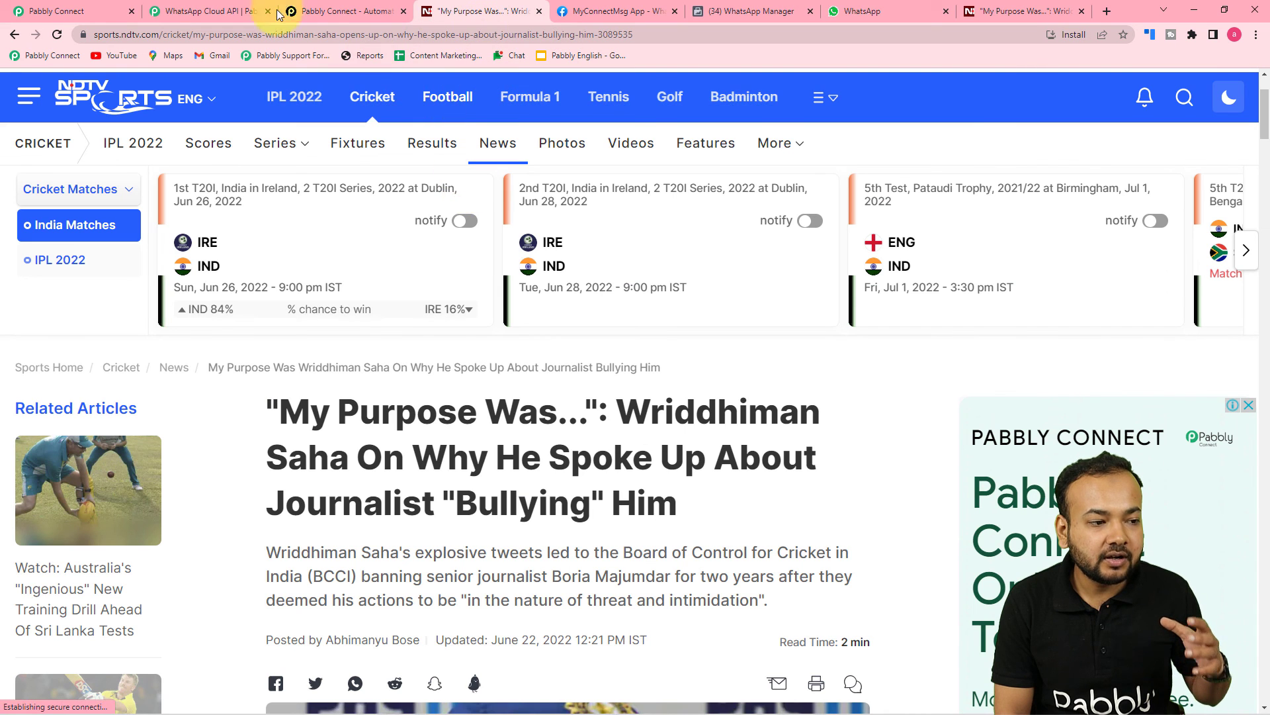
click(93, 8)
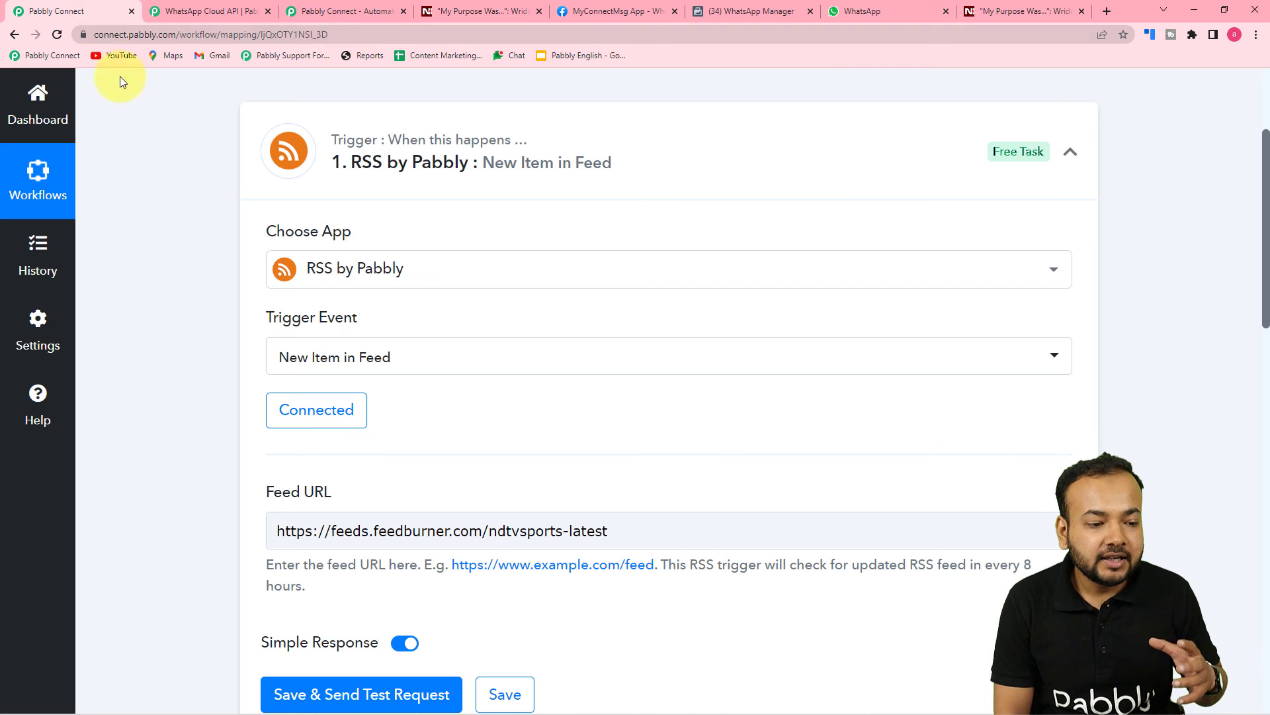
click(1071, 152)
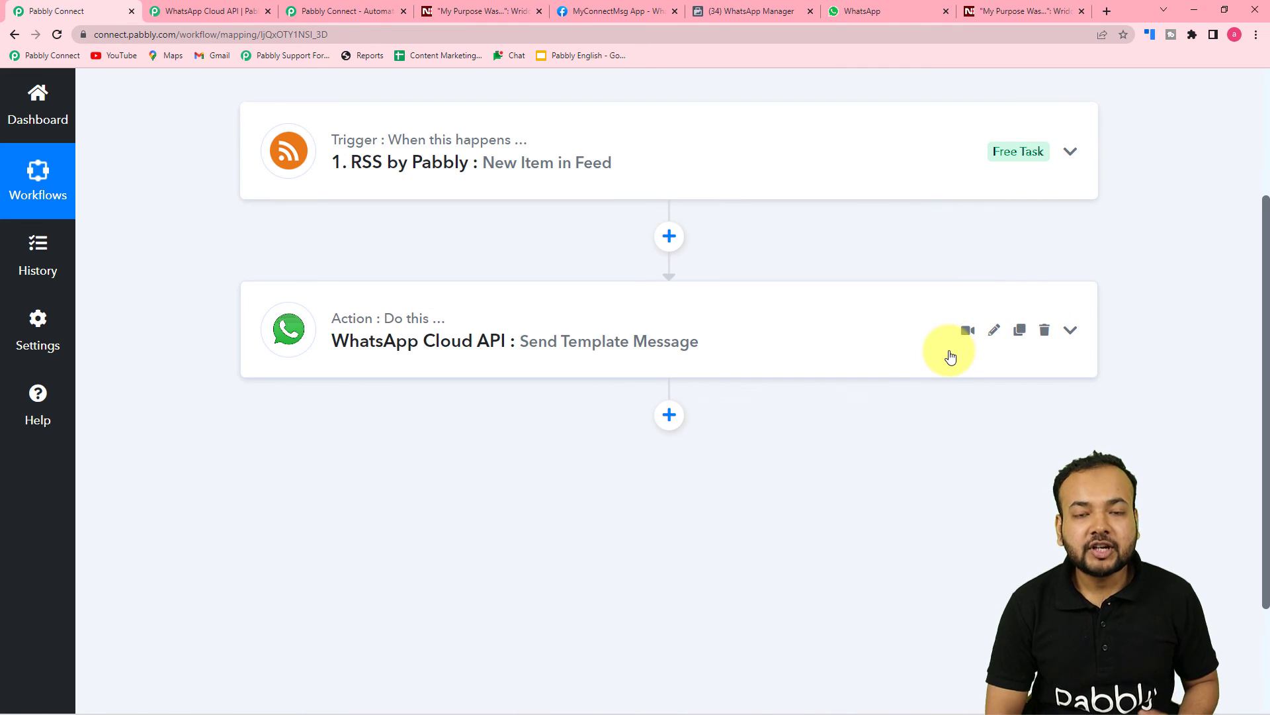